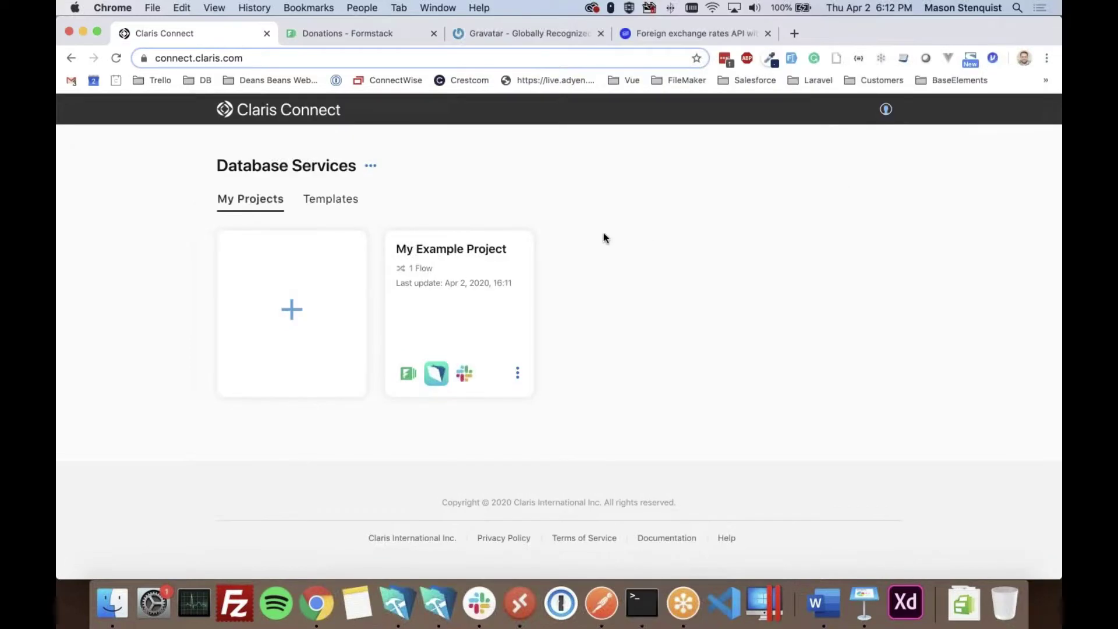
# - Create a new blank Claris Connect project named IFDG
pyautogui.click(256, 384)
pyautogui.click(253, 407)
pyautogui.click(285, 314)
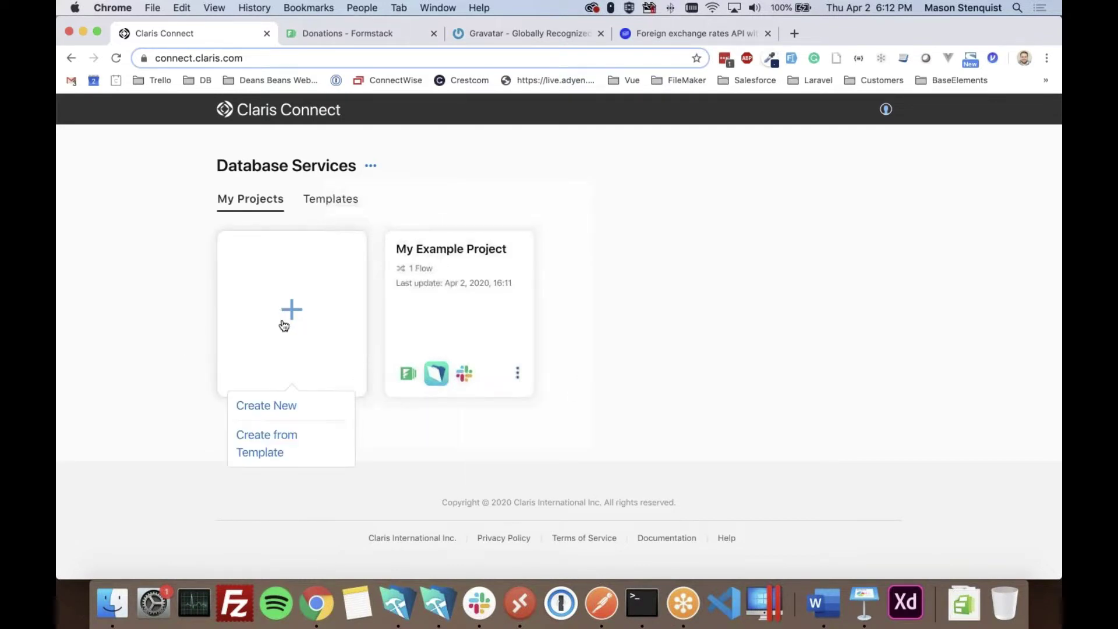
pyautogui.click(271, 408)
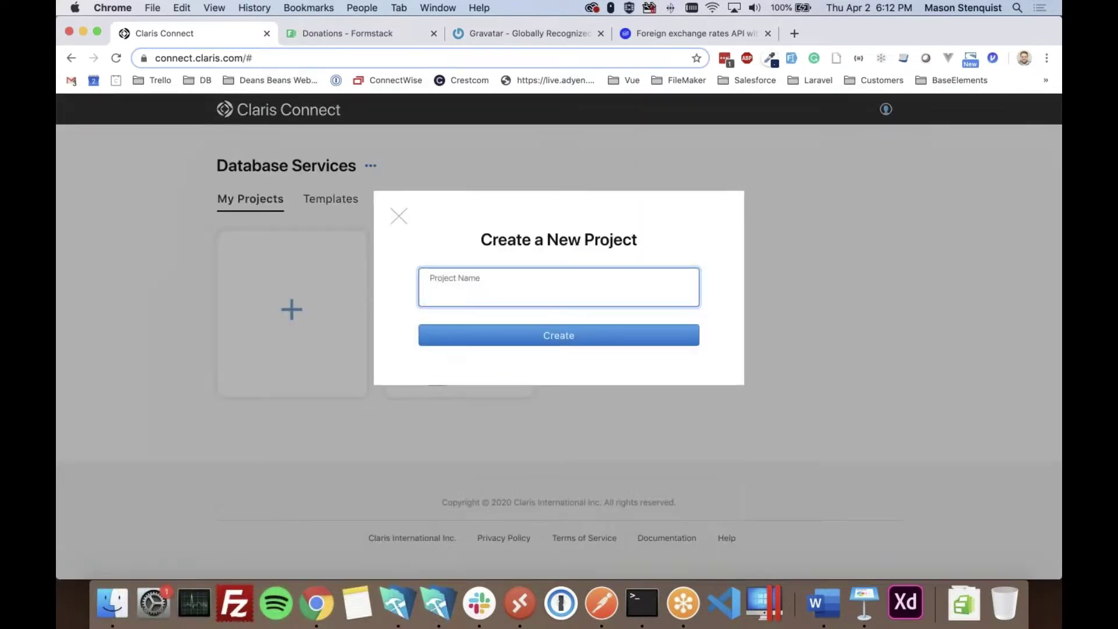
pyautogui.click(431, 293)
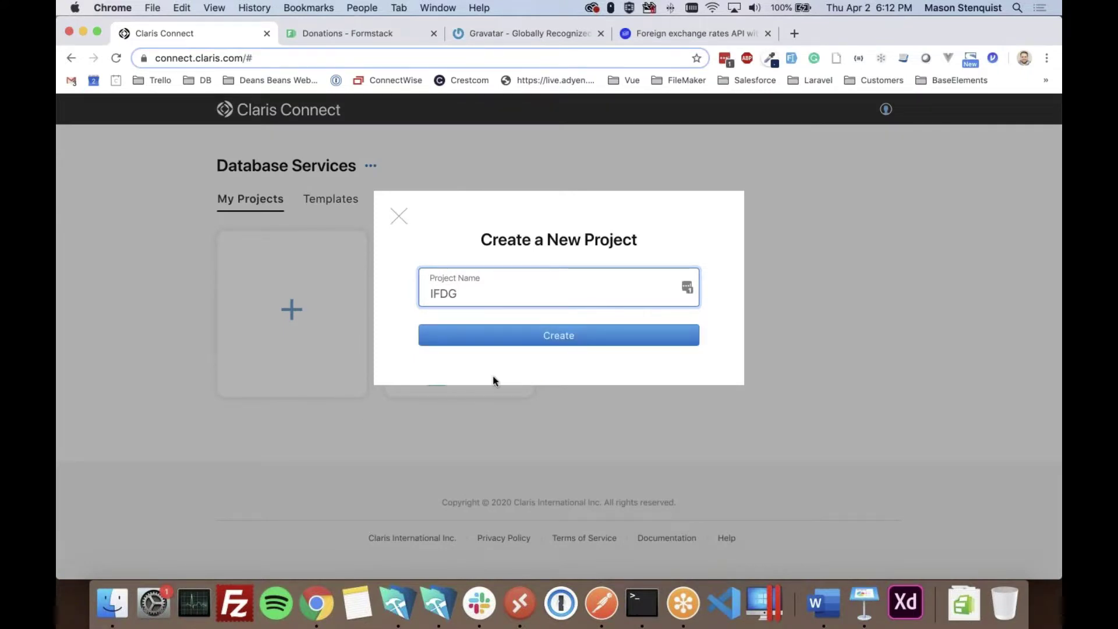
pyautogui.click(519, 336)
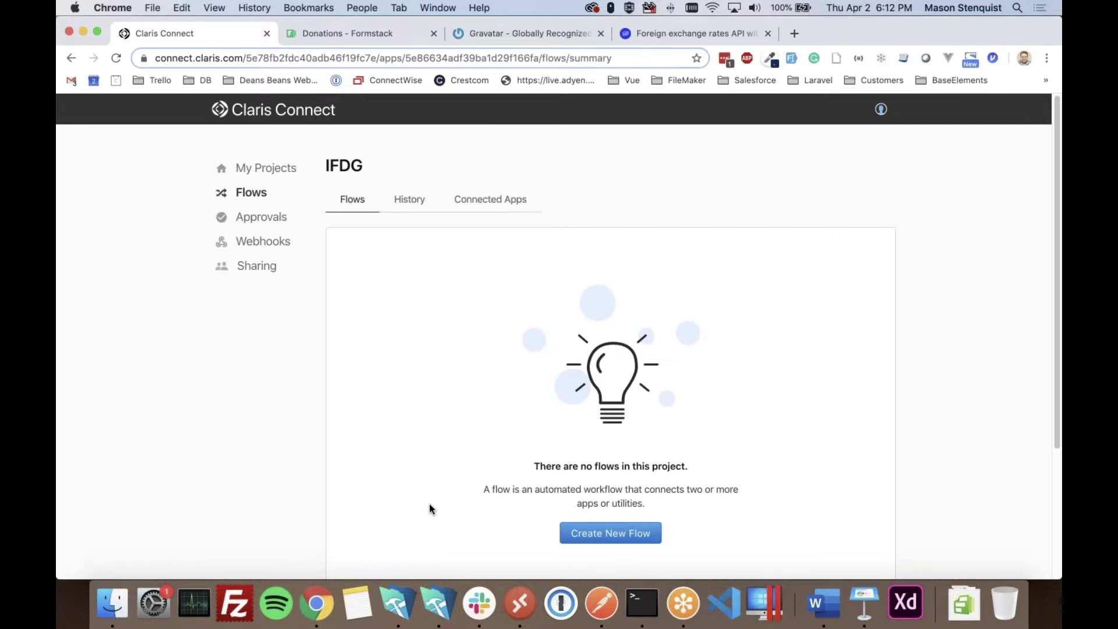
# - Create a new flow in the project named 'New Donation'
pyautogui.click(820, 604)
pyautogui.click(374, 222)
pyautogui.scroll(-3, 591, 425)
pyautogui.click(611, 364)
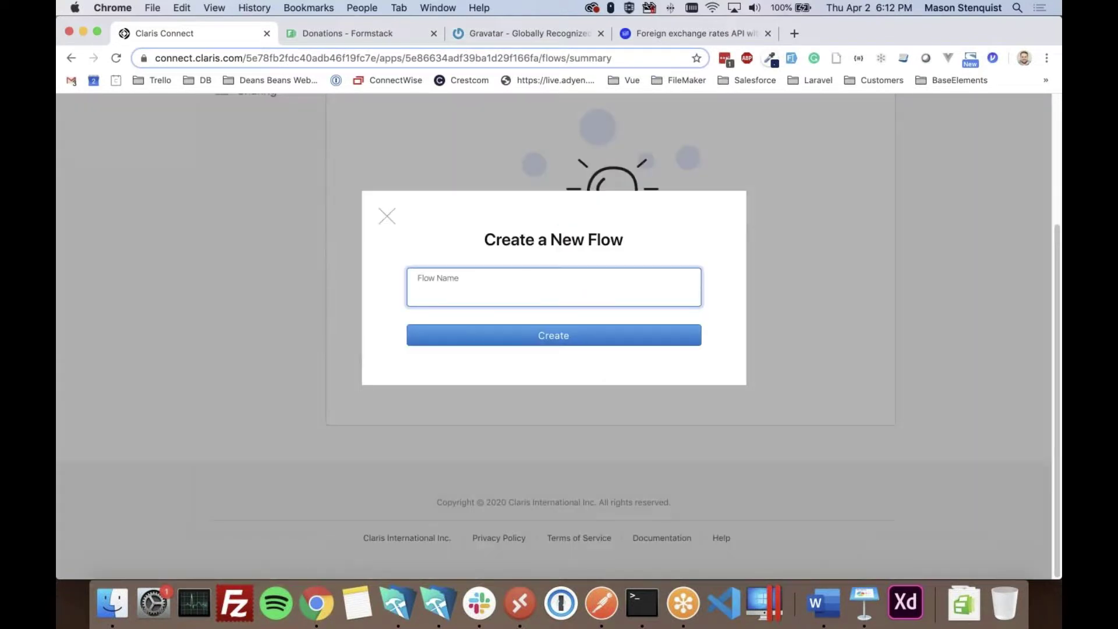
pyautogui.write('Donation Form')
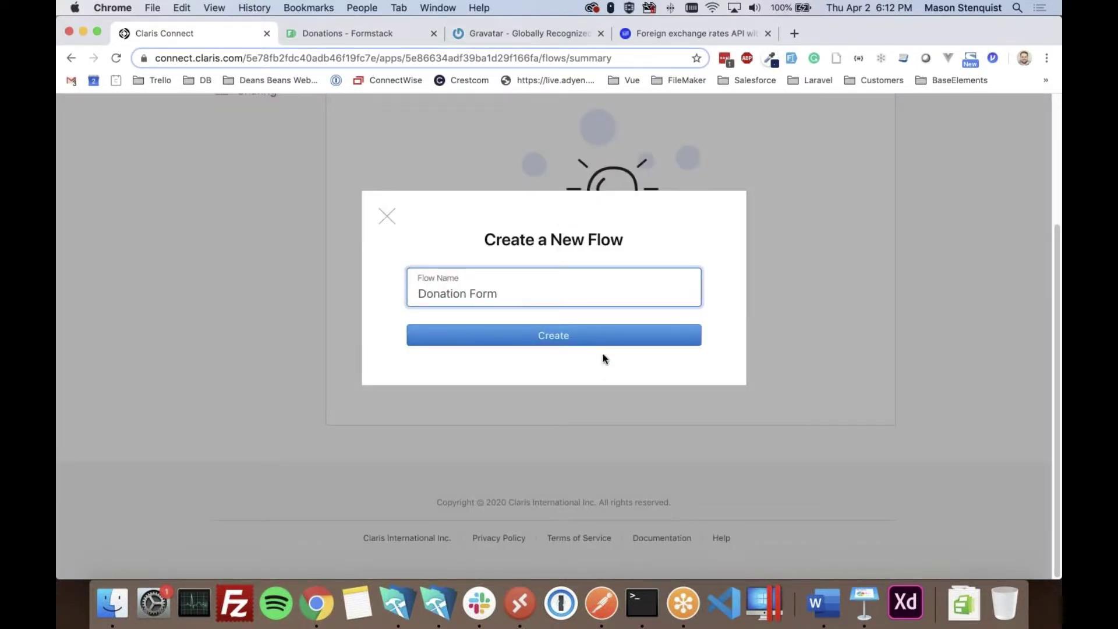
pyautogui.press('super+a')
pyautogui.write('New Donation')
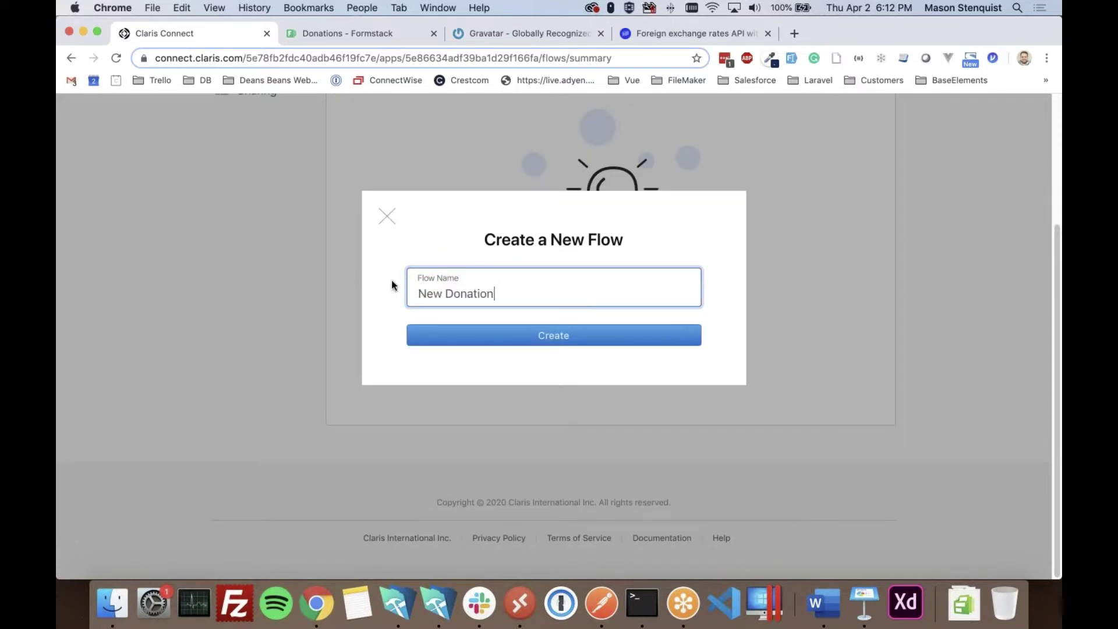
pyautogui.click(451, 334)
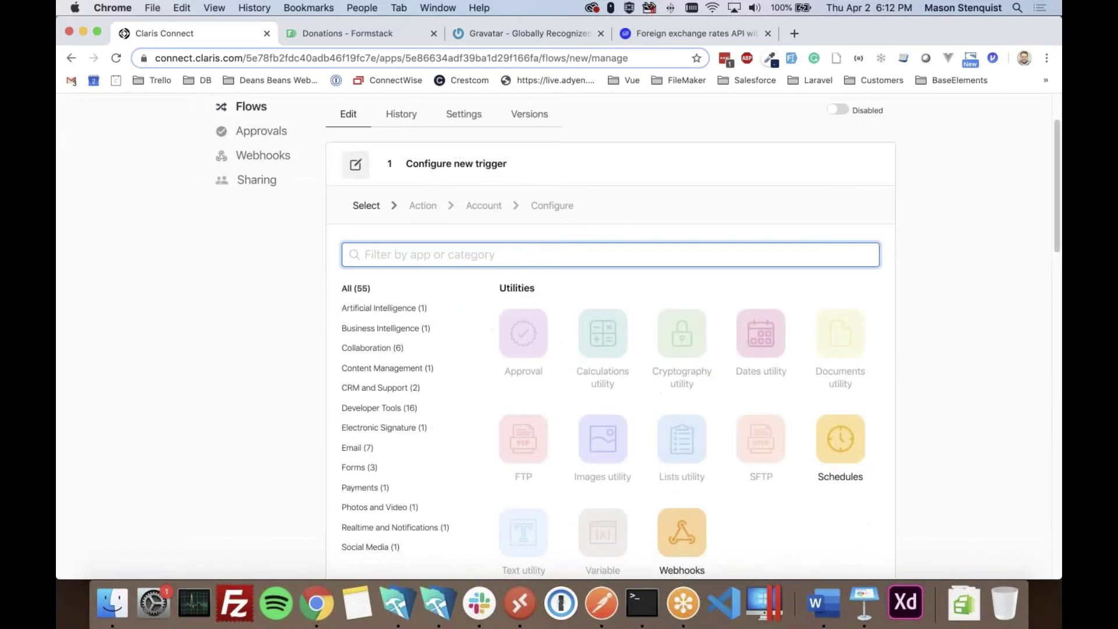
# - Browse the trigger app grid and pick Mailchimp
pyautogui.scroll(-6, 638, 393)
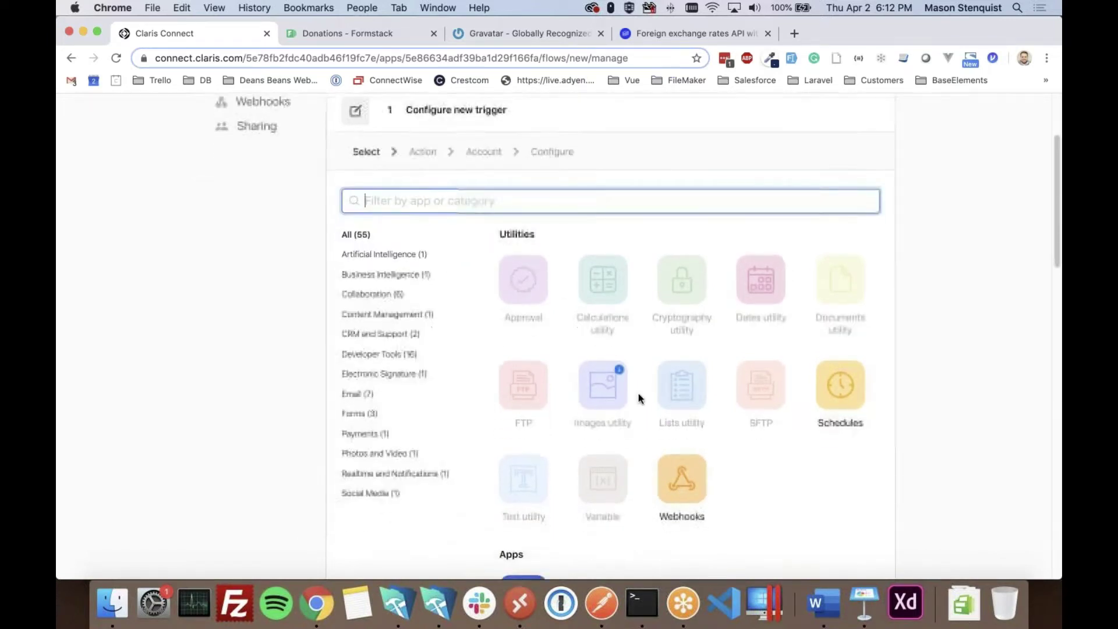
pyautogui.scroll(-6, 809, 377)
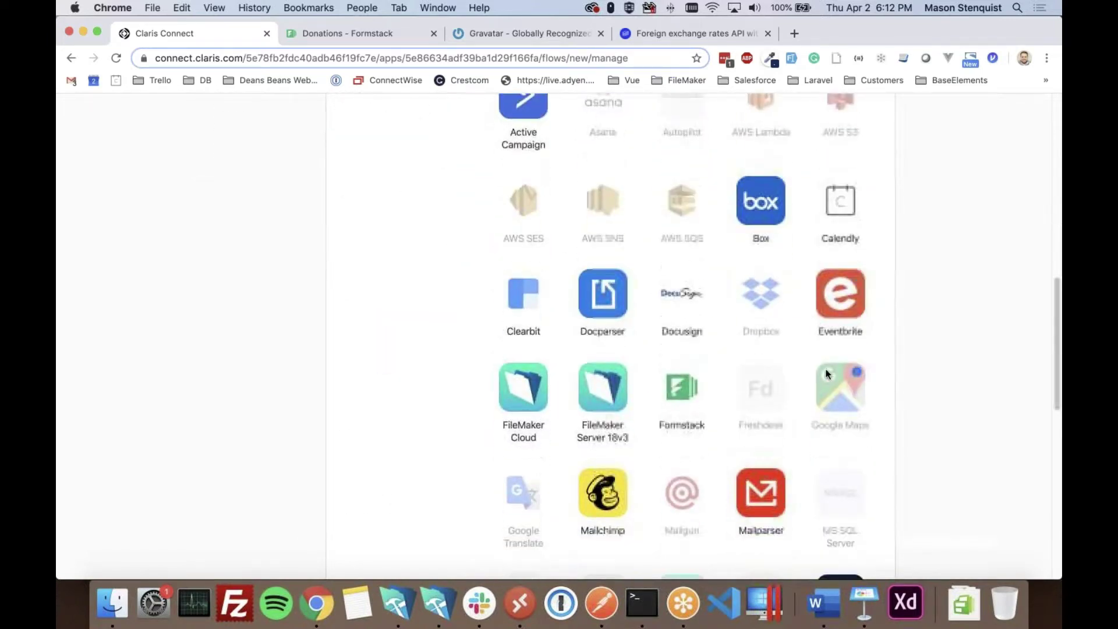
pyautogui.scroll(-6, 828, 370)
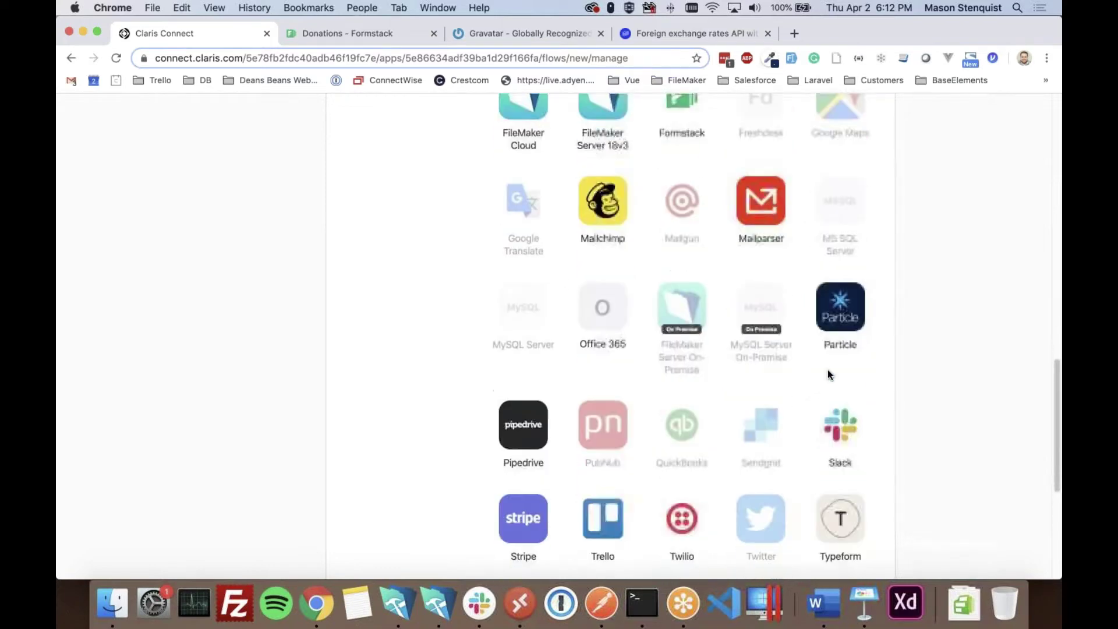
pyautogui.scroll(9, 829, 374)
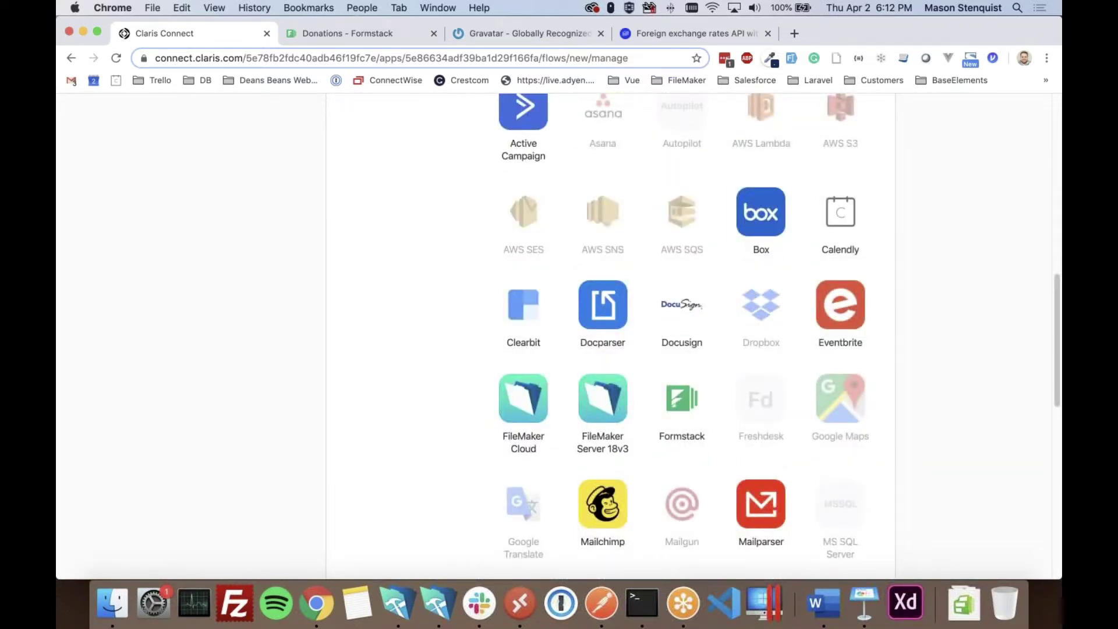
pyautogui.scroll(3, 756, 344)
pyautogui.scroll(8, 745, 372)
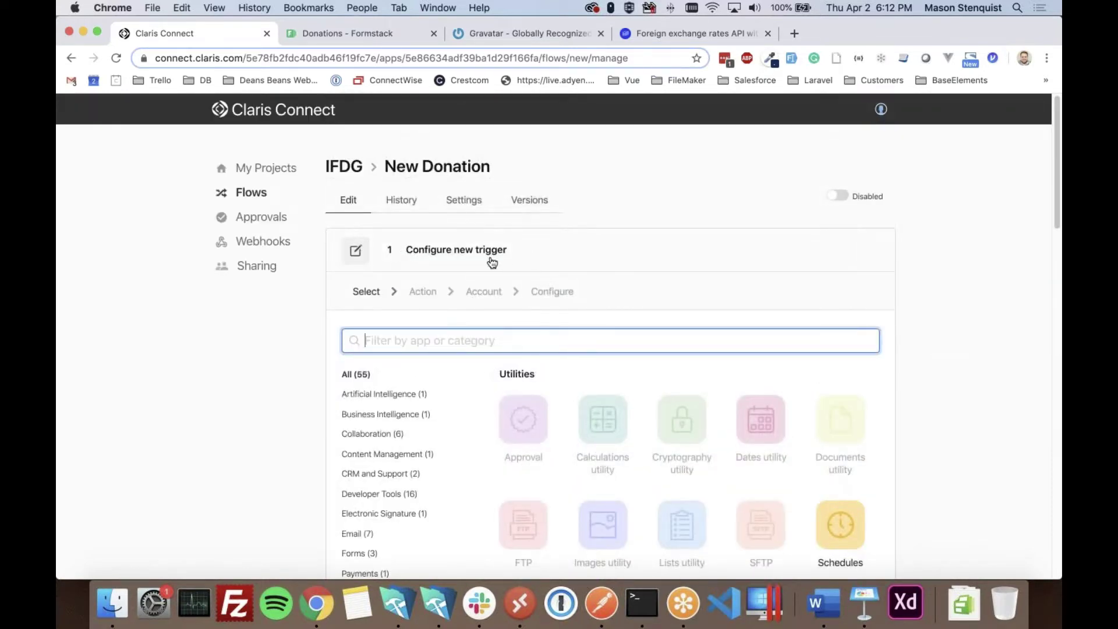
pyautogui.scroll(-8, 634, 352)
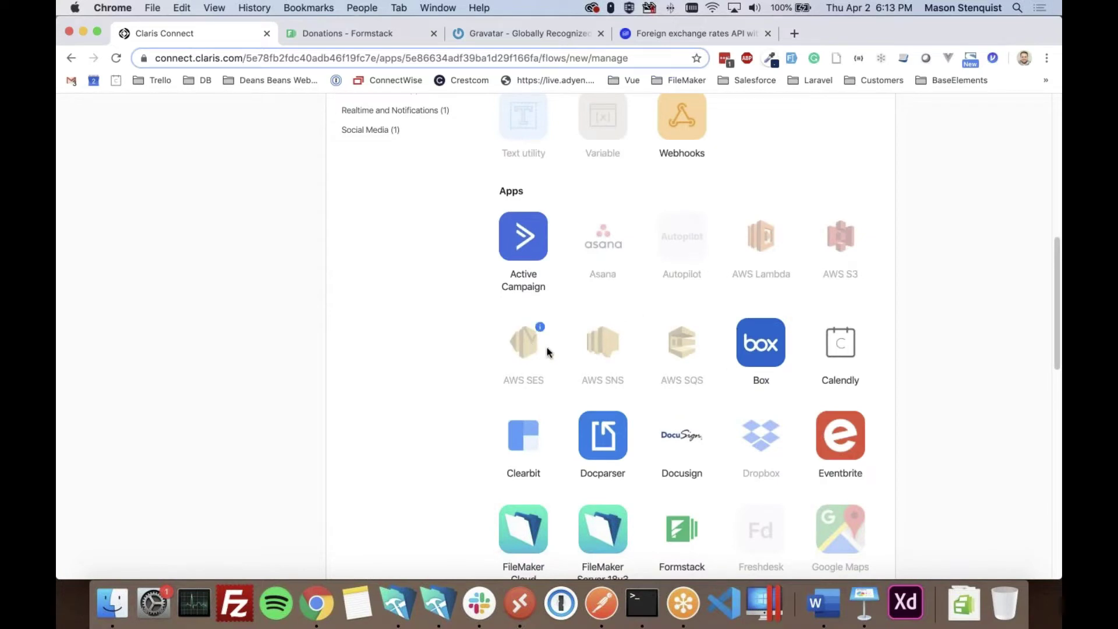
pyautogui.scroll(-1, 692, 402)
pyautogui.scroll(-1, 721, 392)
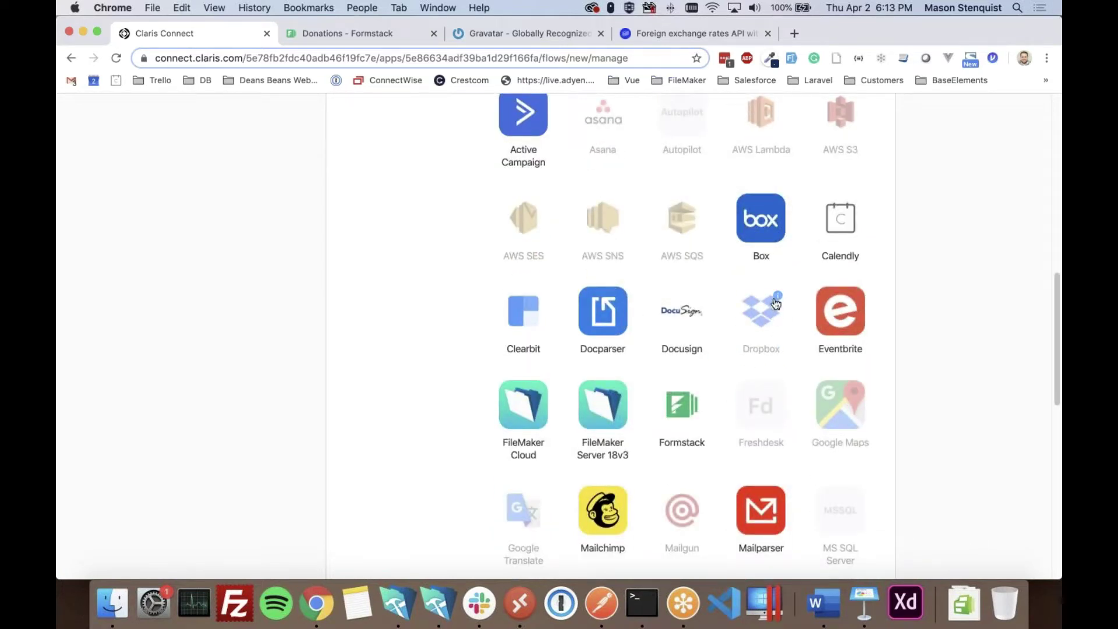
pyautogui.scroll(-3, 775, 384)
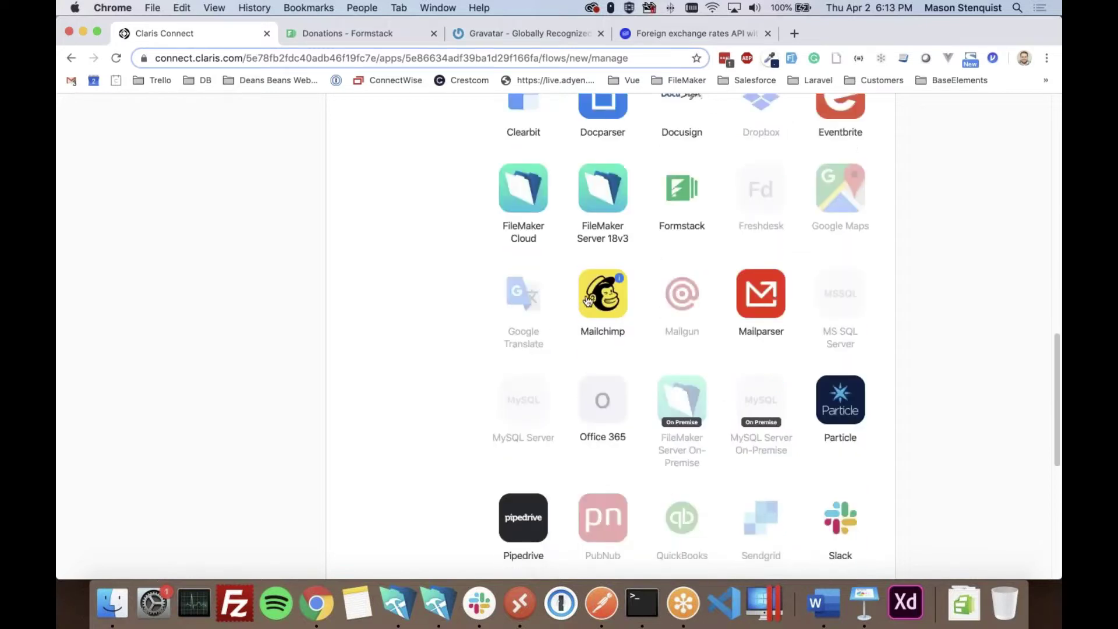
pyautogui.click(588, 300)
# - Go back, filter apps by 'form' and choose Formstack's New form submission trigger
pyautogui.scroll(2, 508, 296)
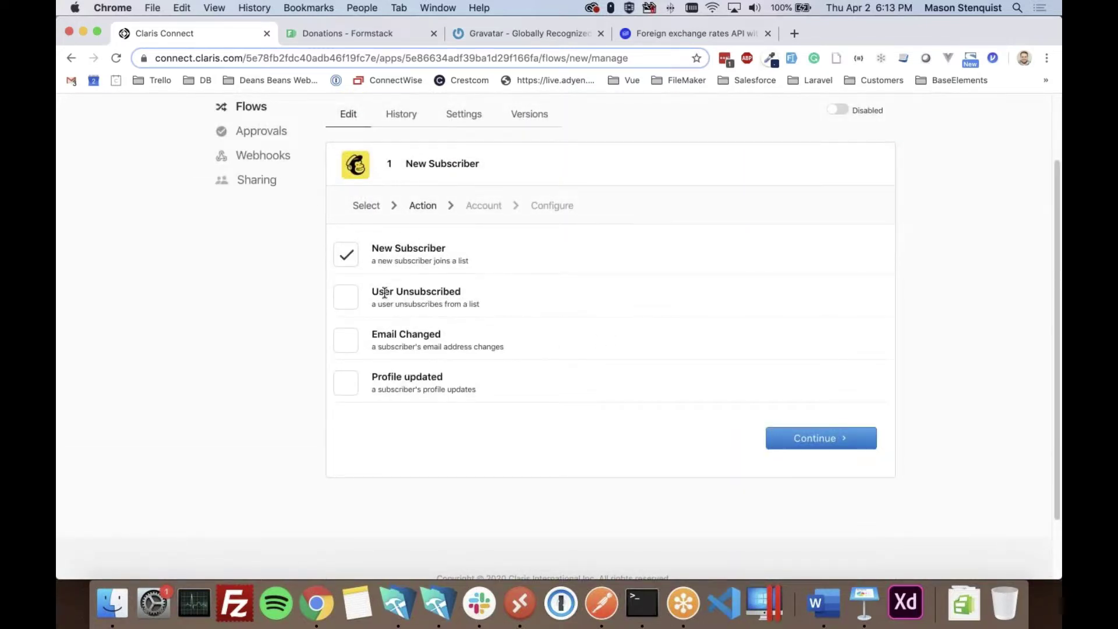
pyautogui.scroll(1, 481, 440)
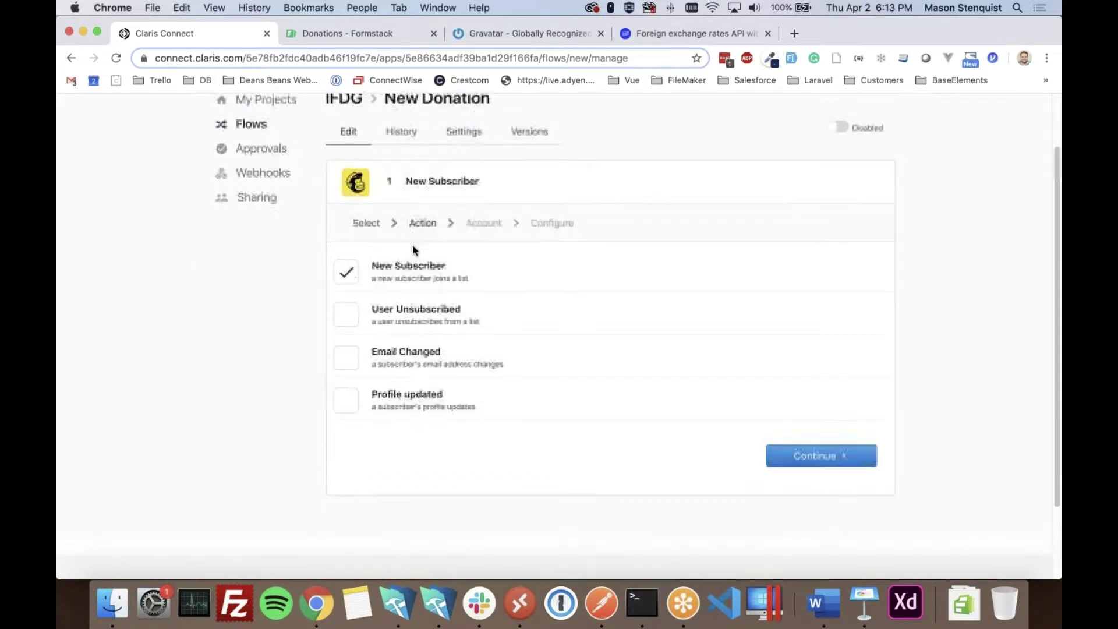
pyautogui.click(368, 228)
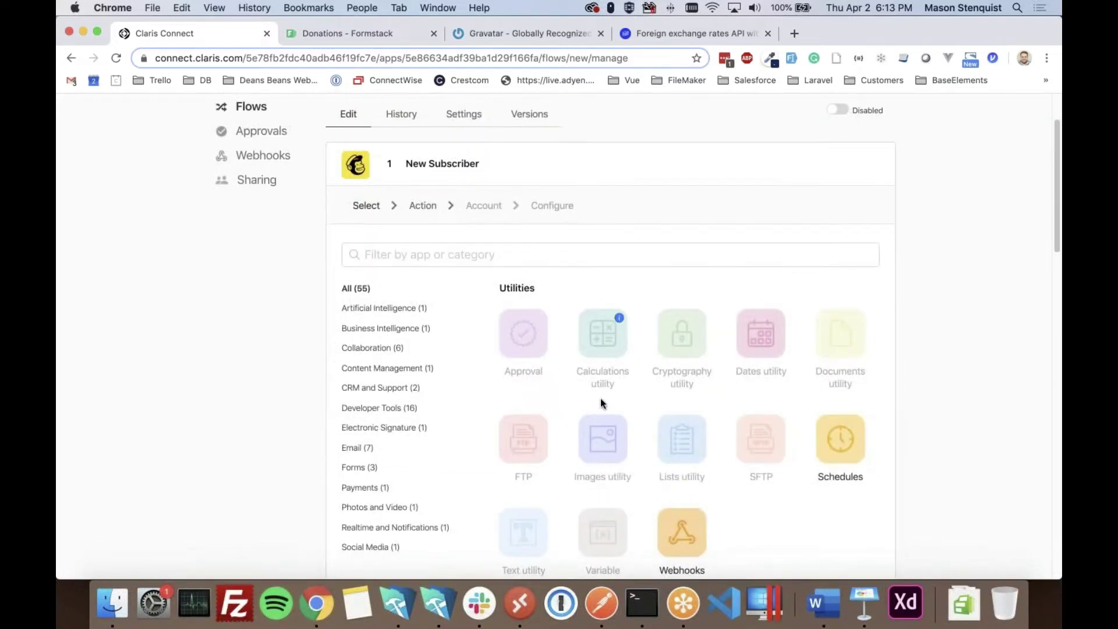
pyautogui.click(453, 252)
pyautogui.write('form')
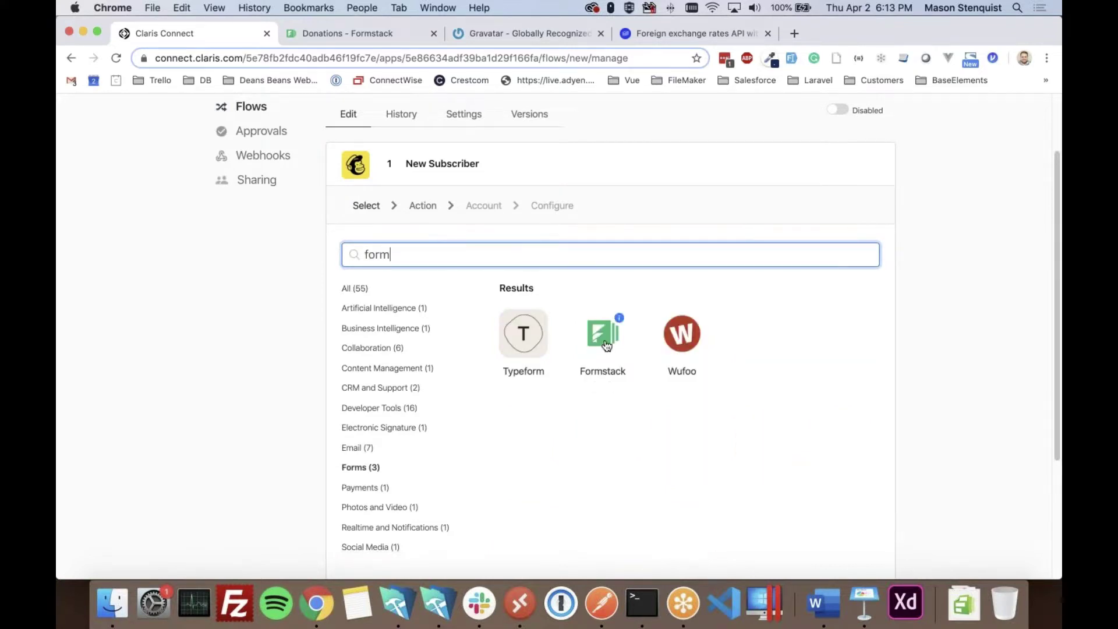
pyautogui.click(602, 333)
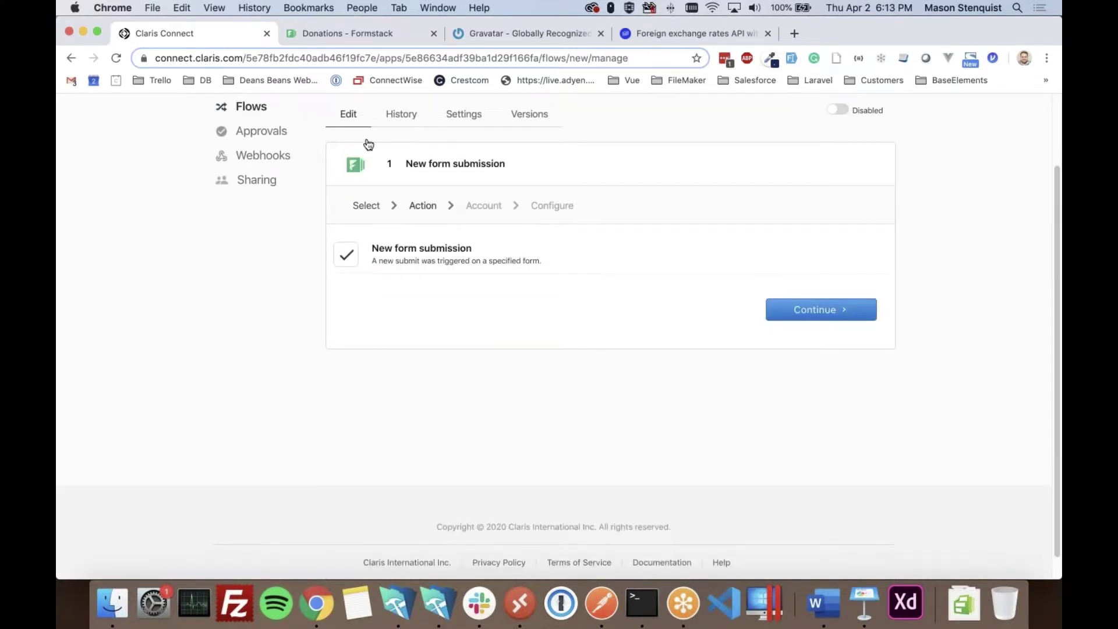
pyautogui.click(350, 33)
pyautogui.scroll(-3, 592, 353)
pyautogui.scroll(3, 280, 383)
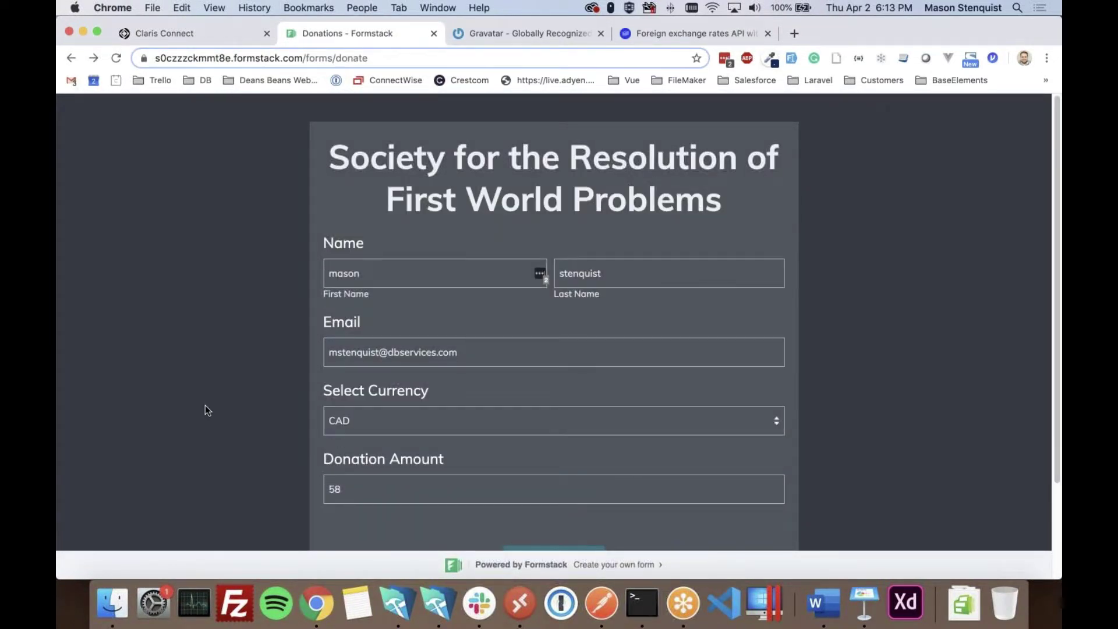
pyautogui.scroll(-2, 206, 389)
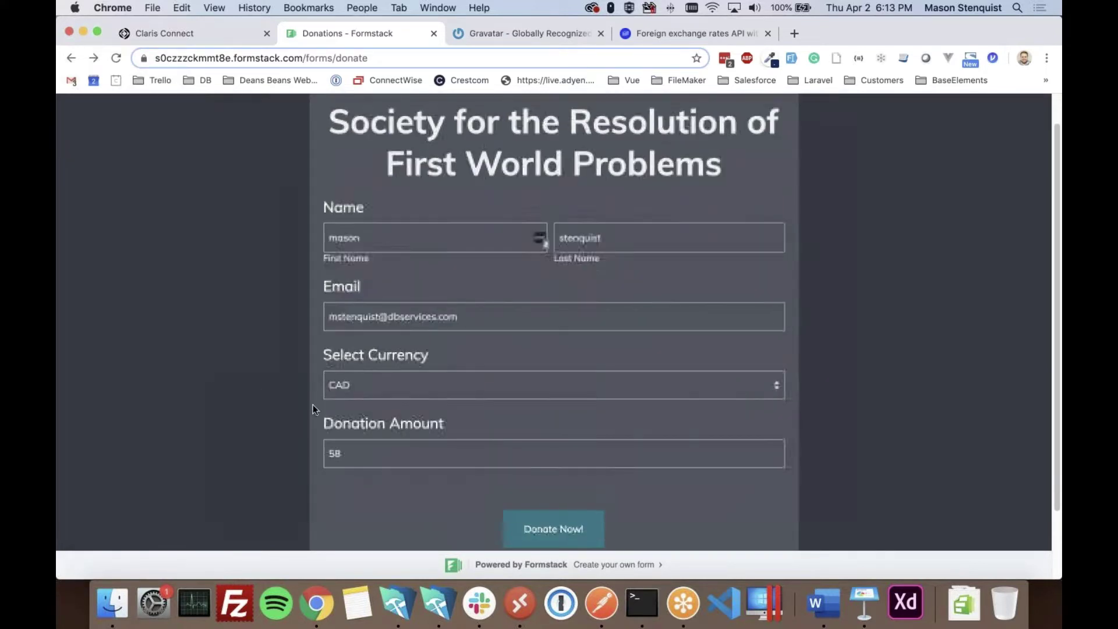
pyautogui.click(167, 33)
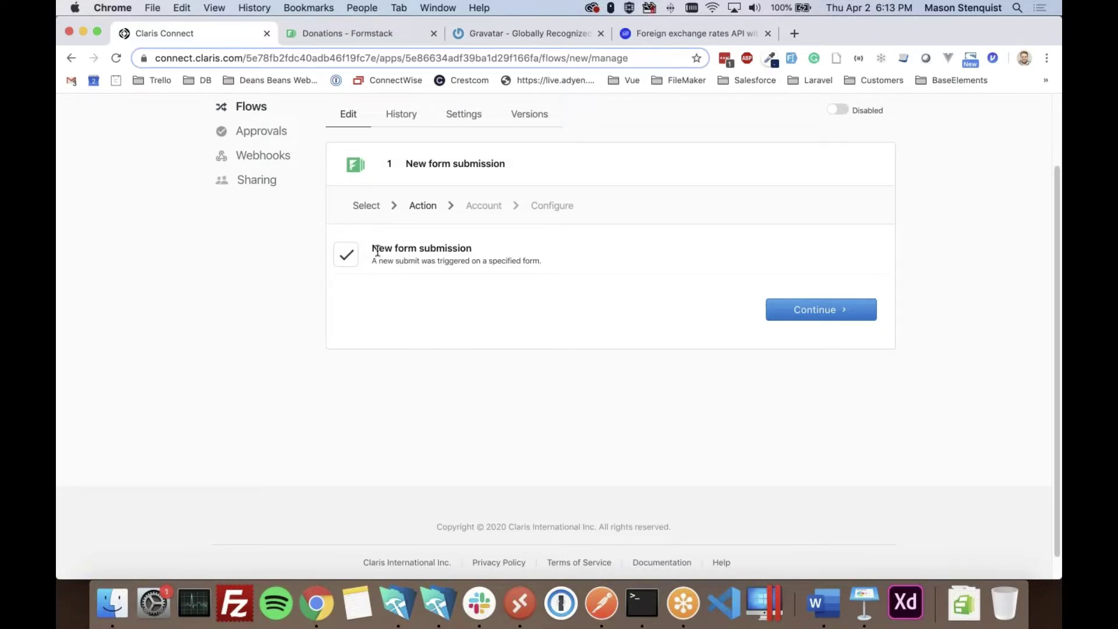
pyautogui.click(813, 313)
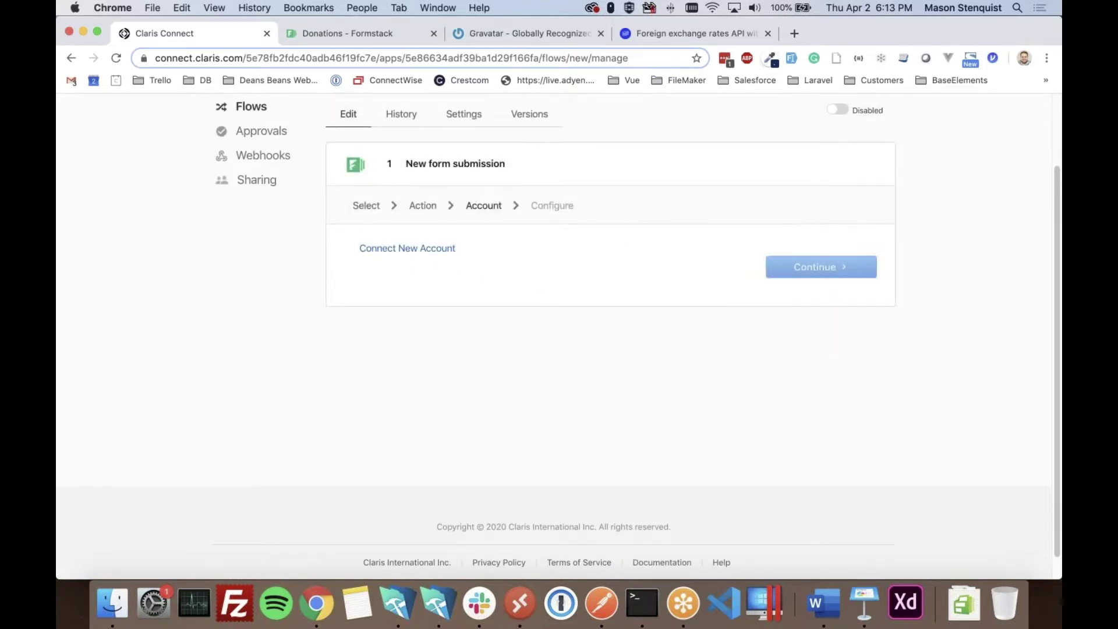
# - Connect a Formstack account to the trigger and grant Claris Connect access
pyautogui.click(408, 248)
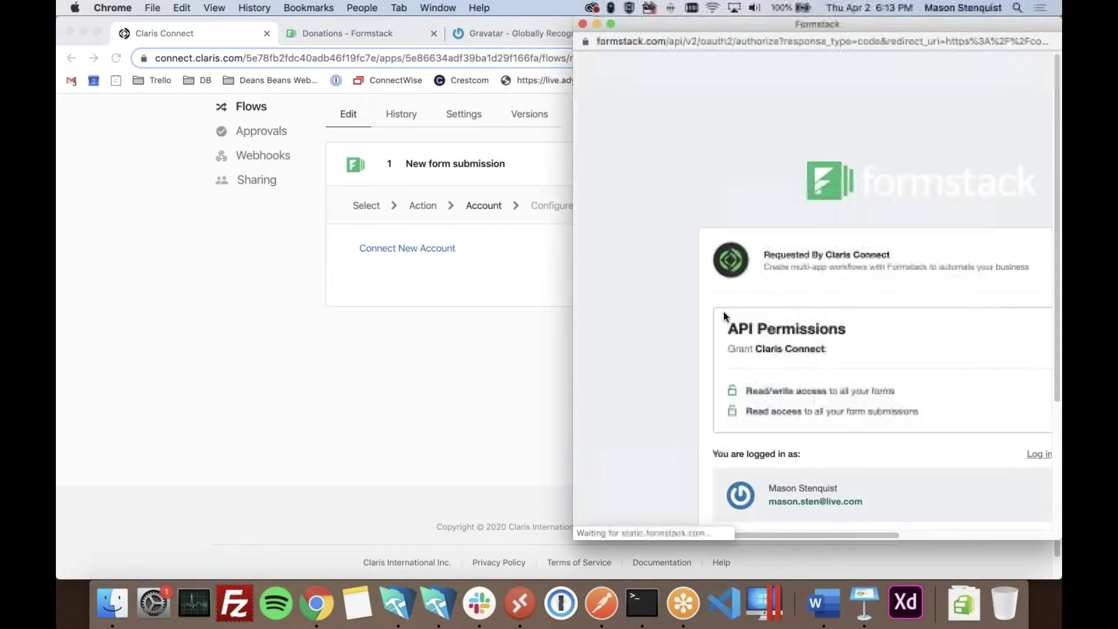
pyautogui.scroll(-3, 834, 330)
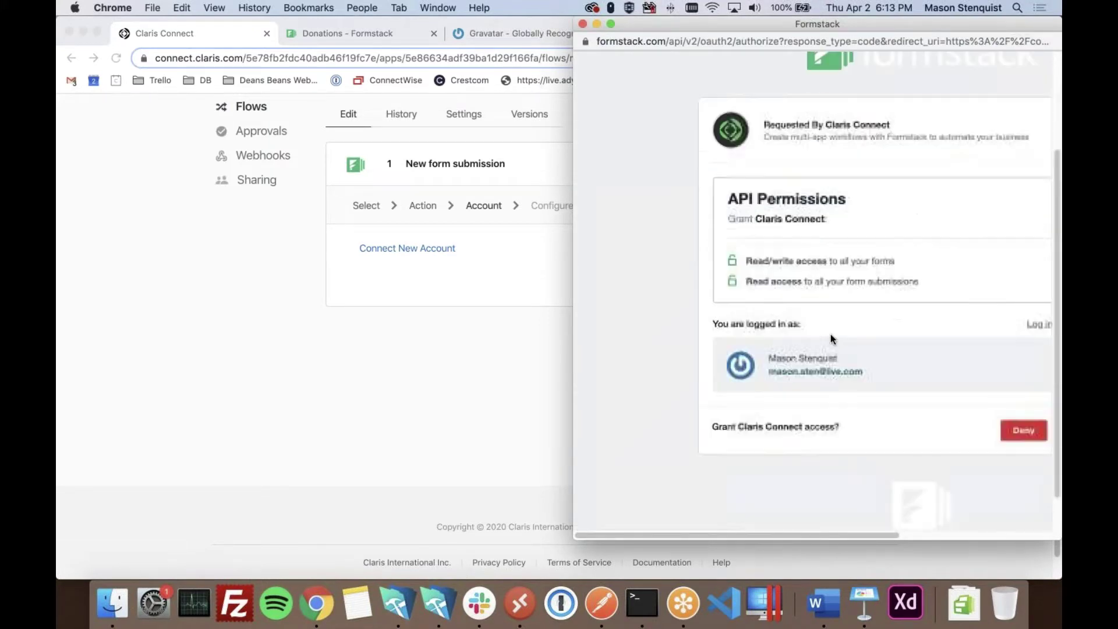
pyautogui.hscroll(4, 836, 392)
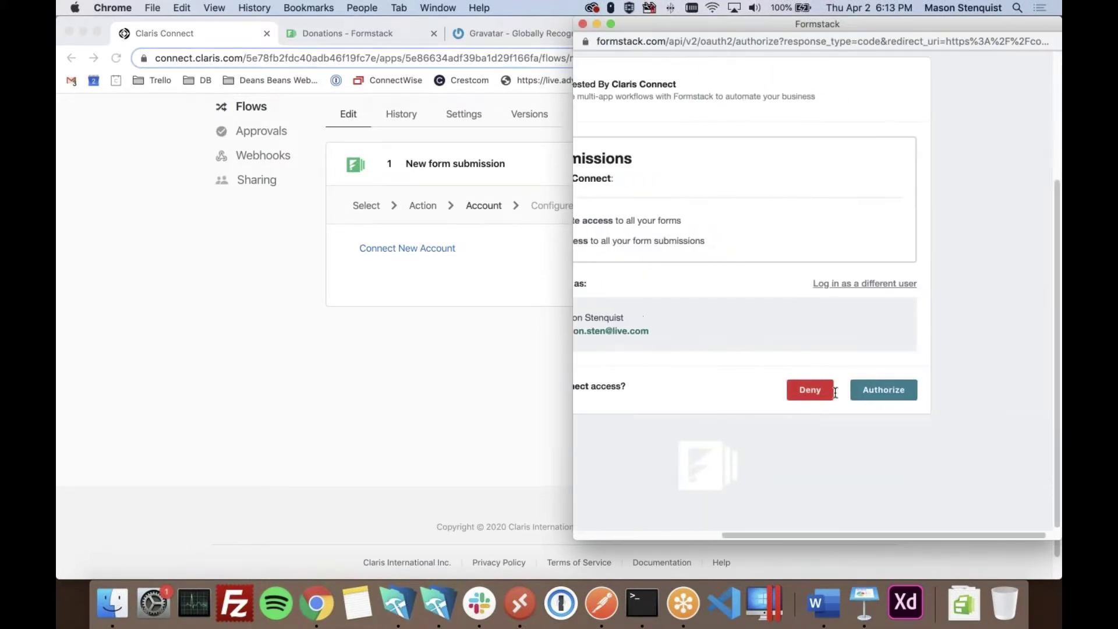
pyautogui.click(875, 394)
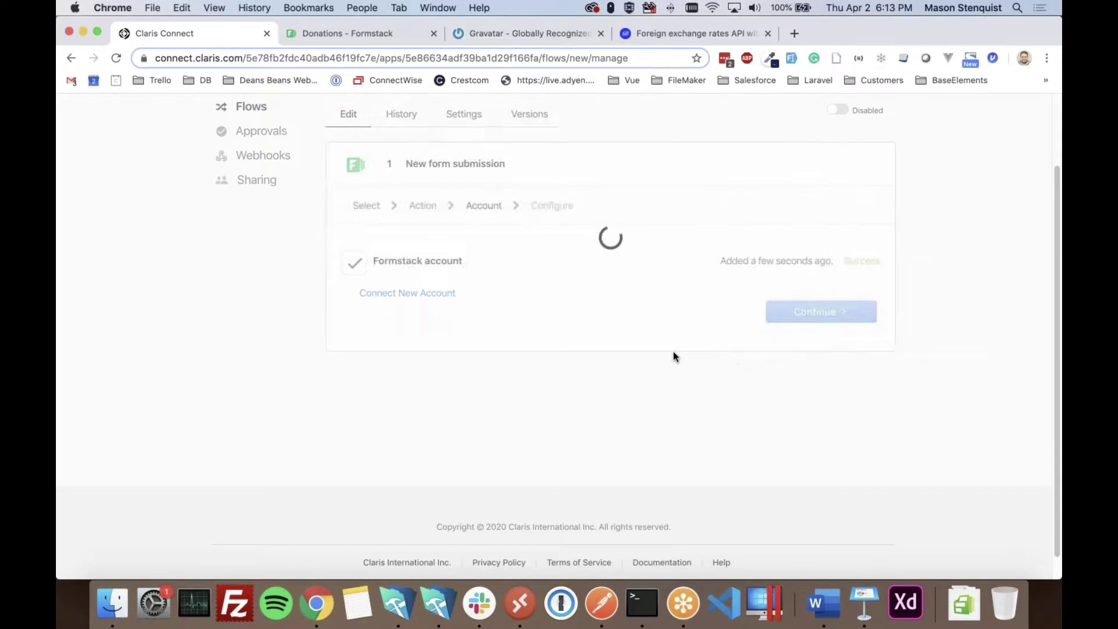
pyautogui.click(803, 317)
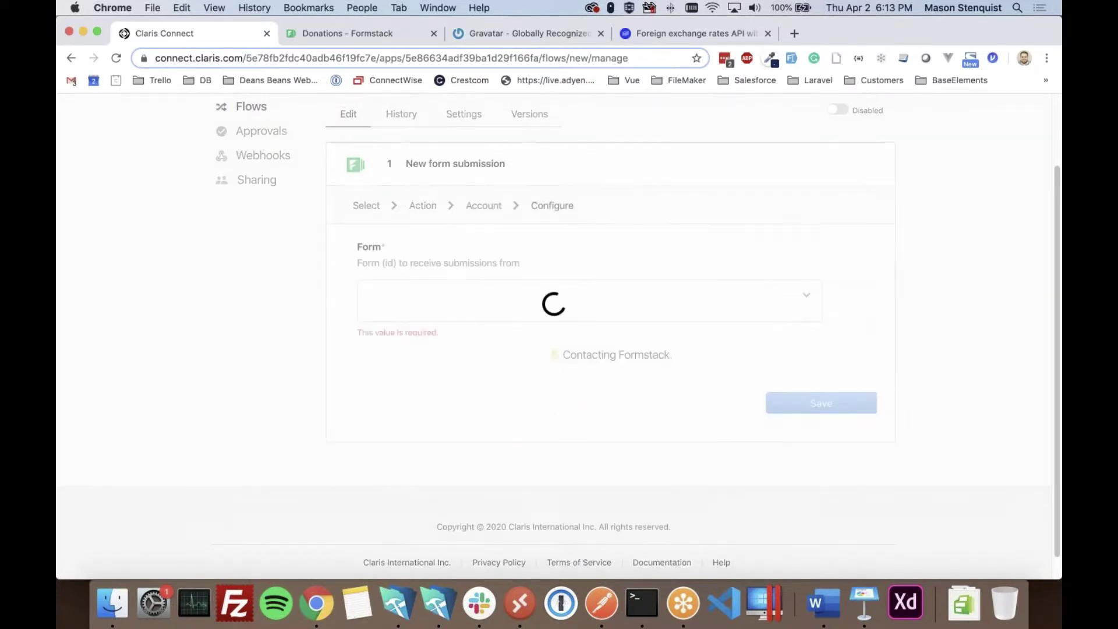
# - Choose Donations as the trigger's form
pyautogui.click(594, 306)
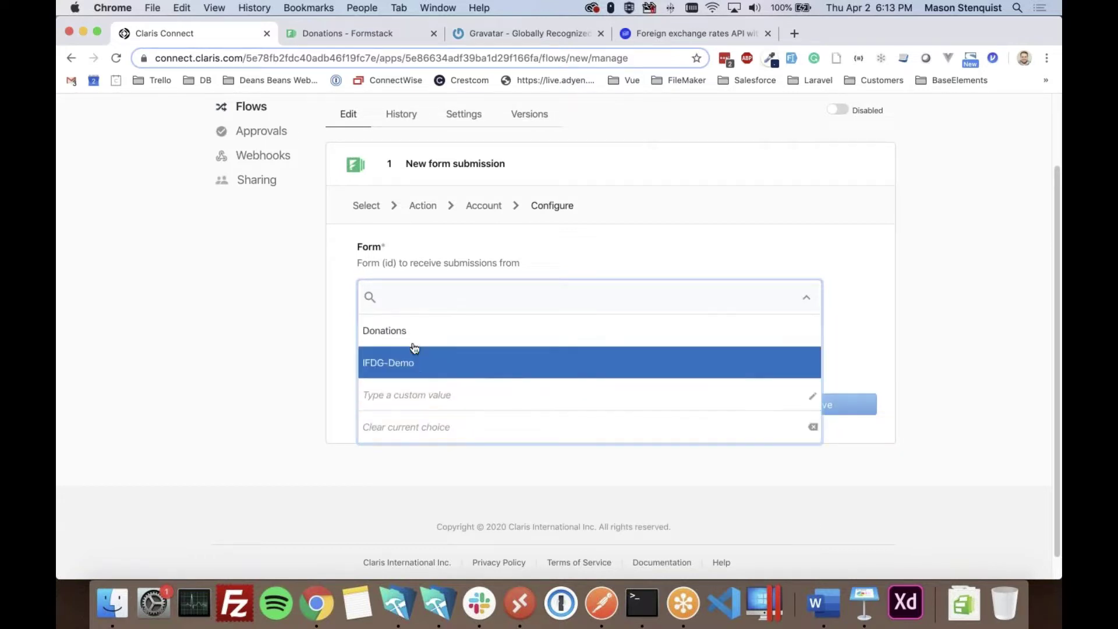
pyautogui.click(387, 338)
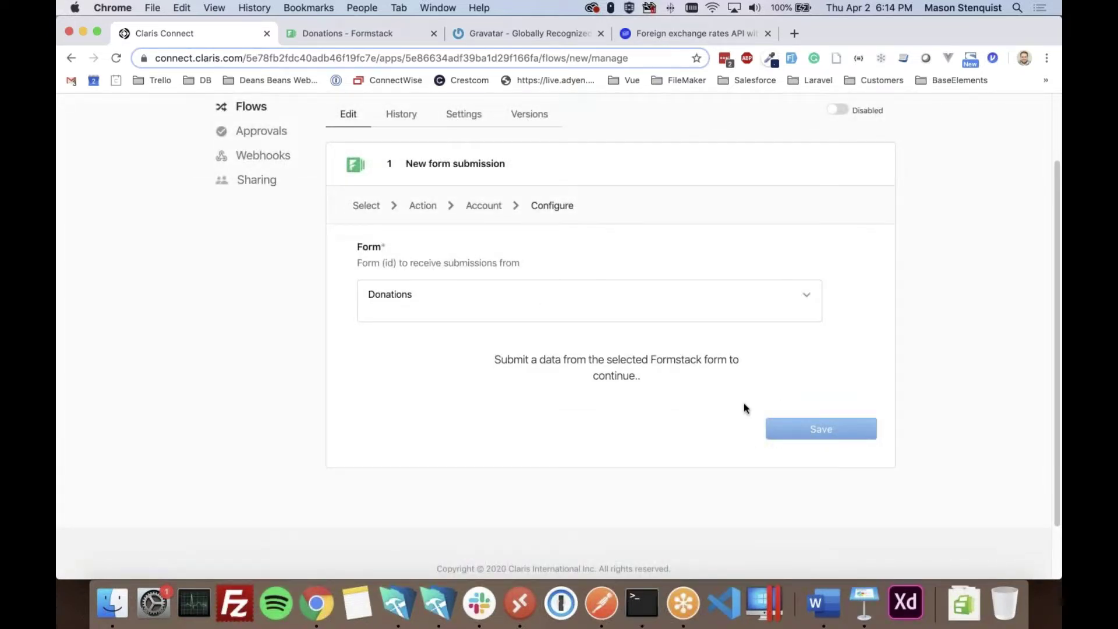
pyautogui.moveTo(606, 359); pyautogui.dragTo(642, 379)
pyautogui.click(635, 375)
# - Submit the CAD 58 test donation in Formstack and save the Donations trigger
pyautogui.click(356, 36)
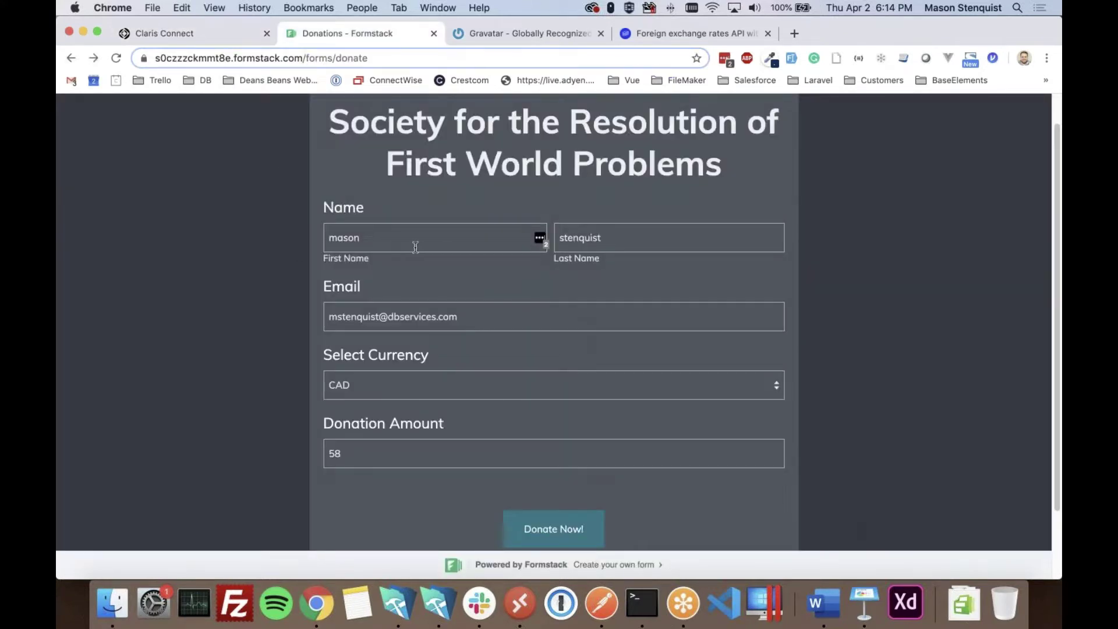
pyautogui.scroll(-2, 417, 285)
pyautogui.scroll(-2, 404, 379)
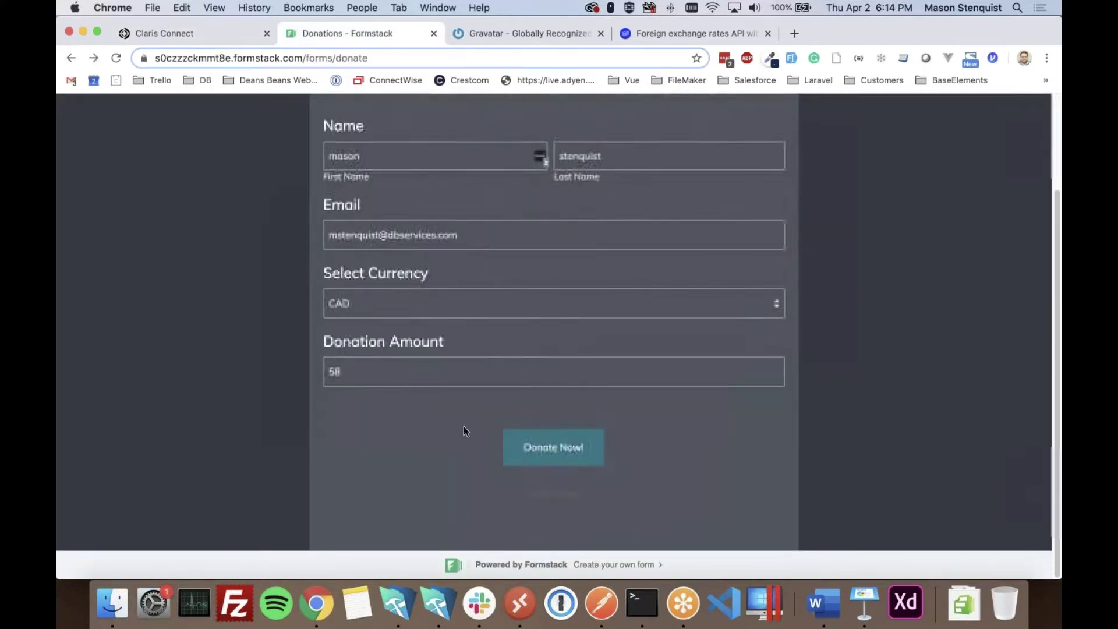
pyautogui.click(569, 453)
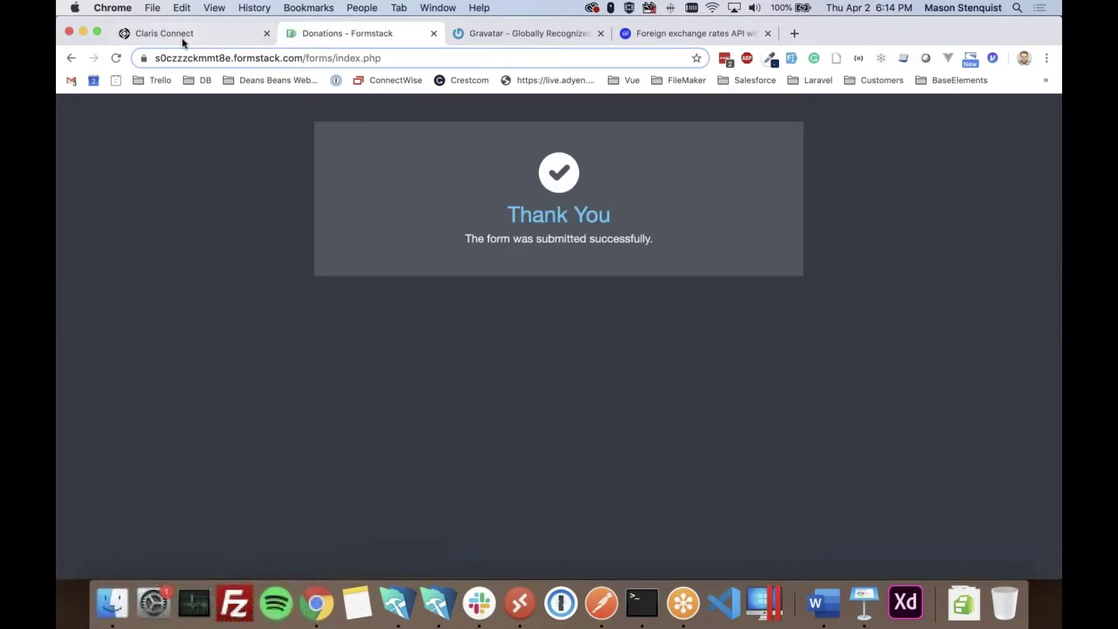
pyautogui.click(181, 37)
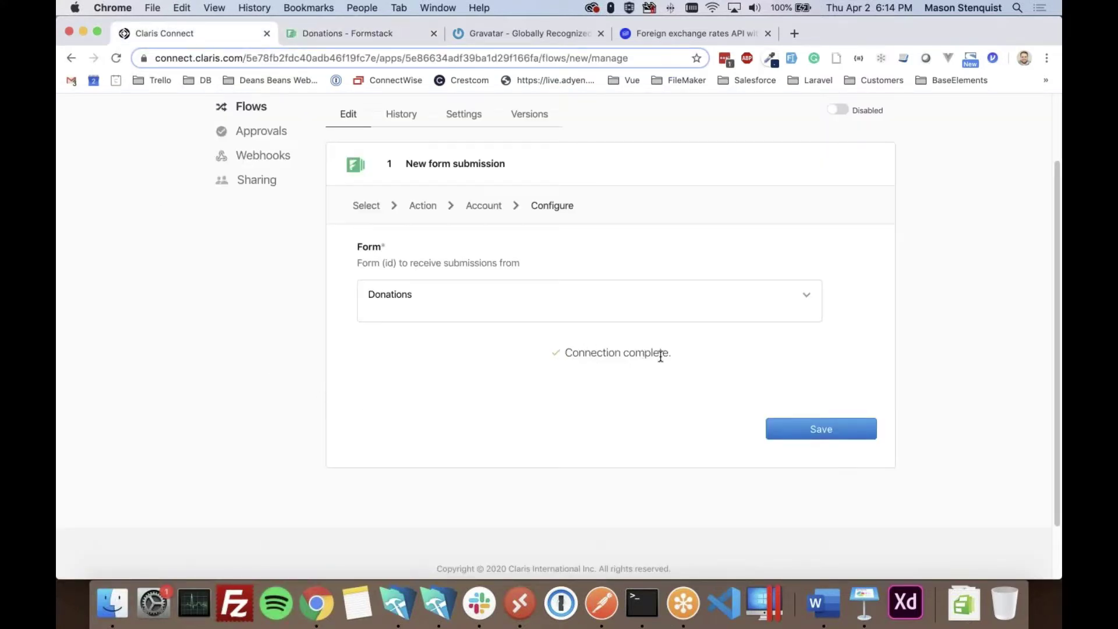
pyautogui.click(821, 431)
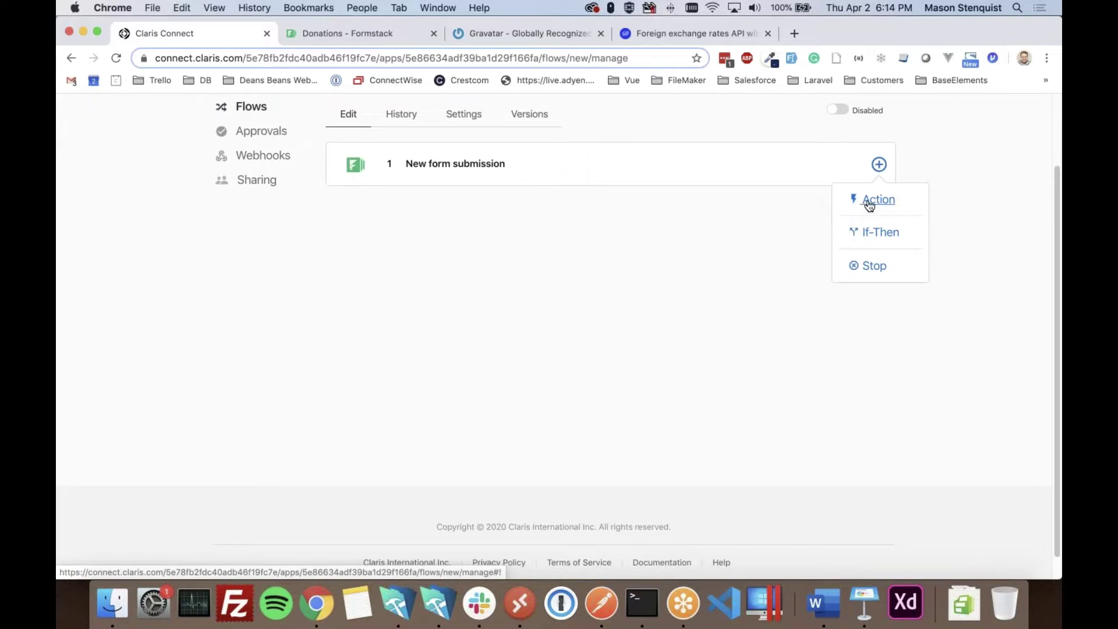
# - Add an action step after the trigger and filter its apps by 'grav'
pyautogui.click(869, 203)
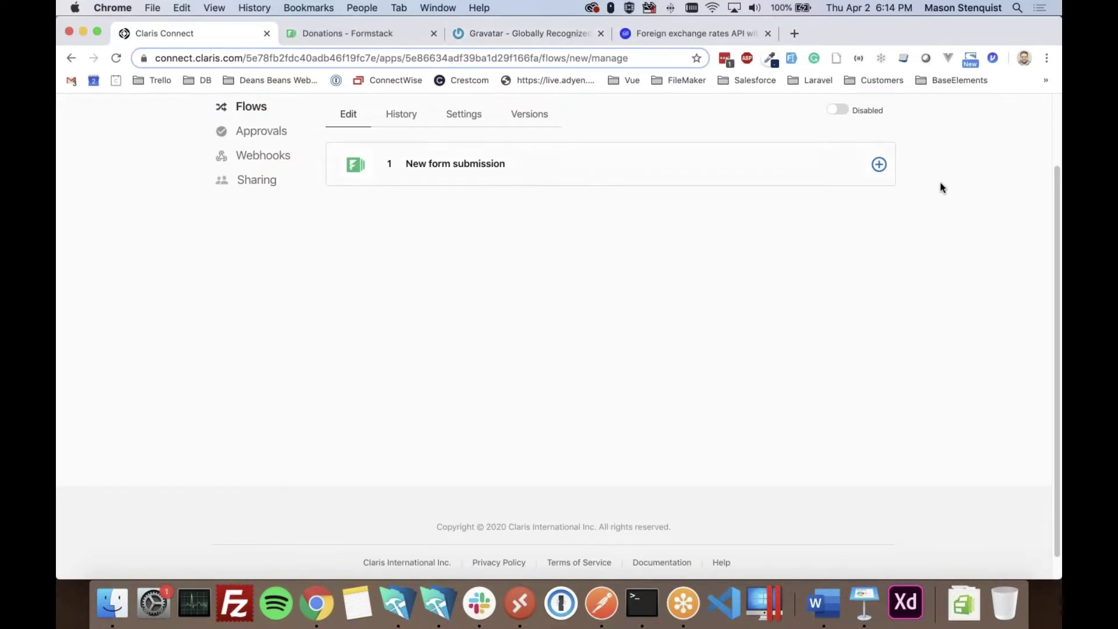
pyautogui.click(879, 166)
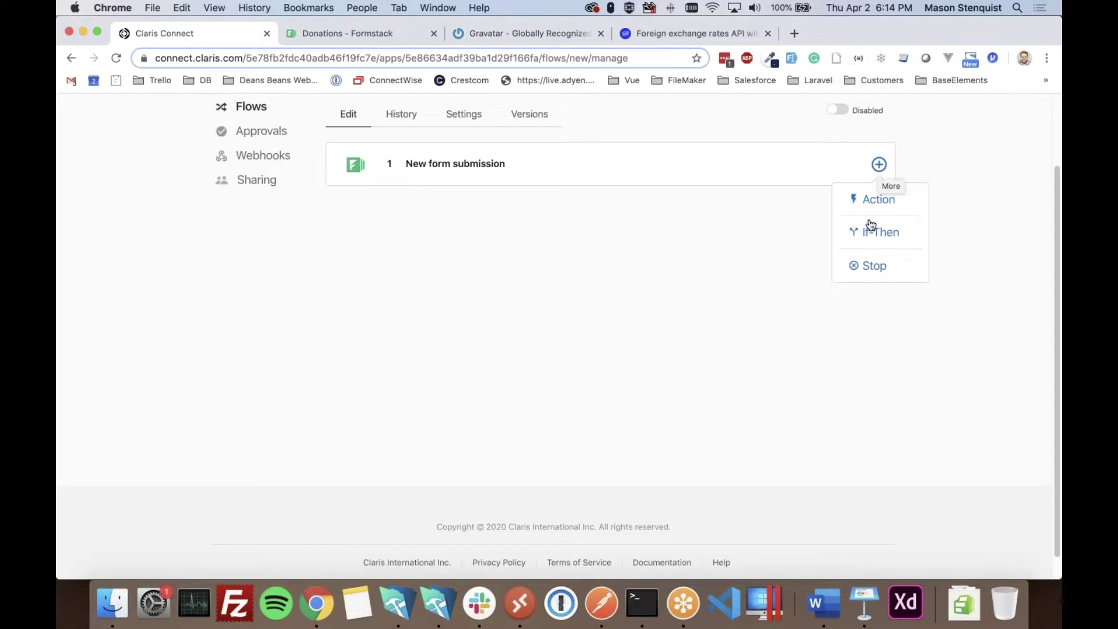
pyautogui.click(876, 199)
pyautogui.click(458, 257)
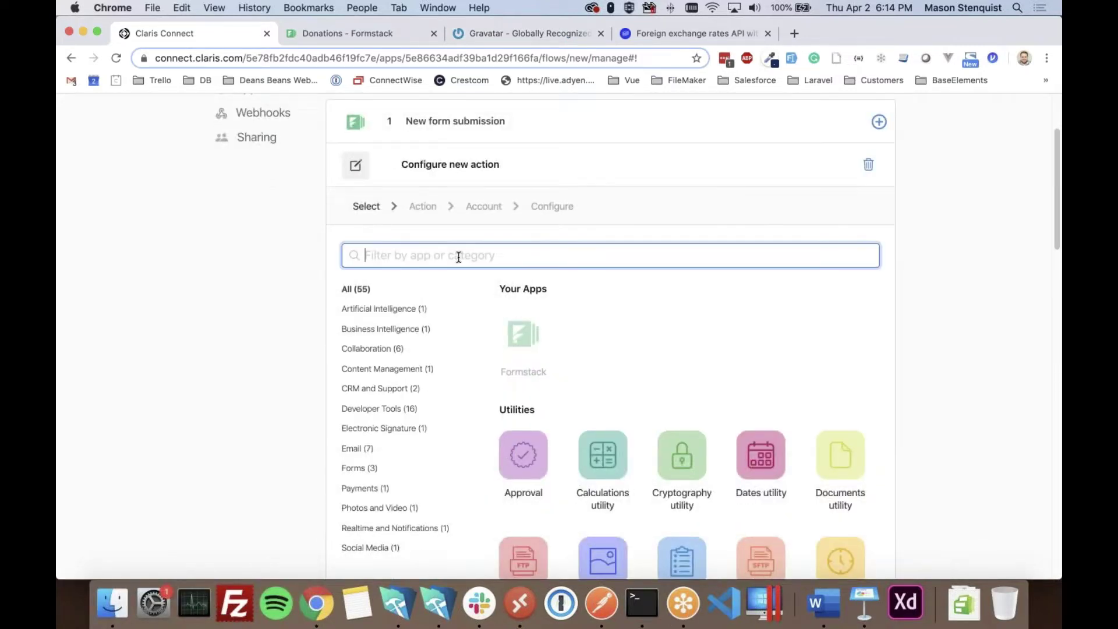
pyautogui.write('grav')
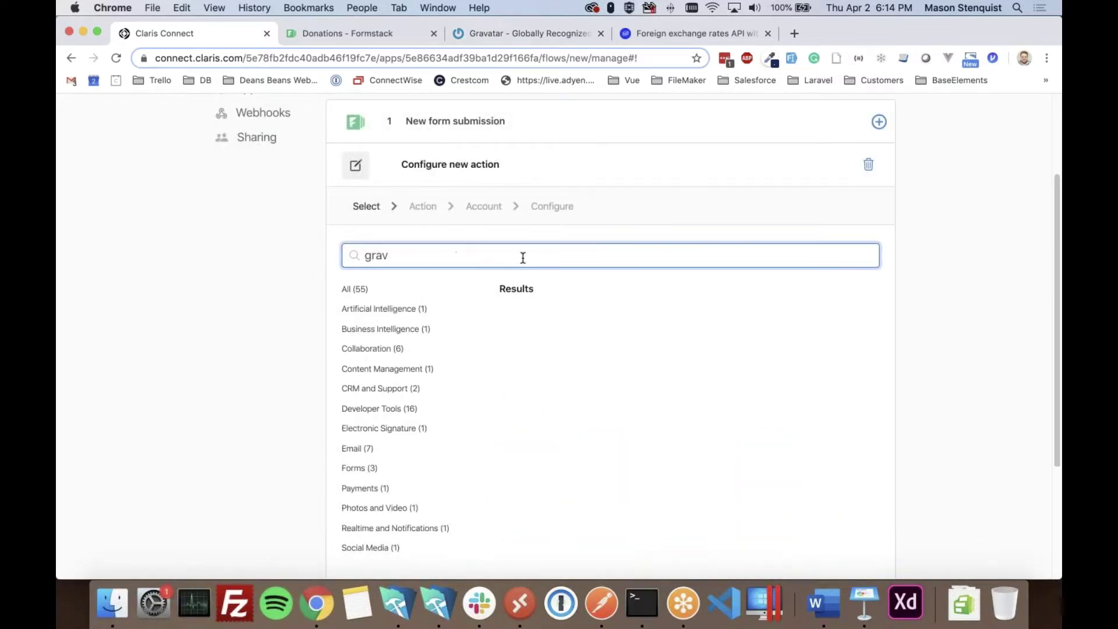
pyautogui.click(515, 34)
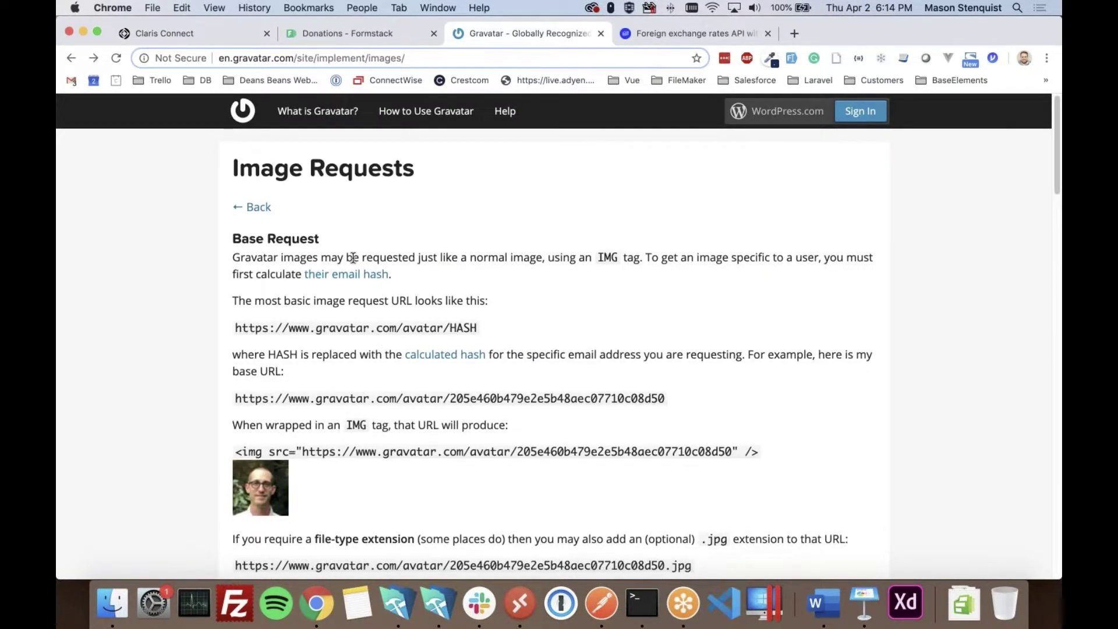
# - Select Gravatar's example avatar URL and clear the 'grav' app filter in Claris Connect
pyautogui.scroll(-2, 187, 395)
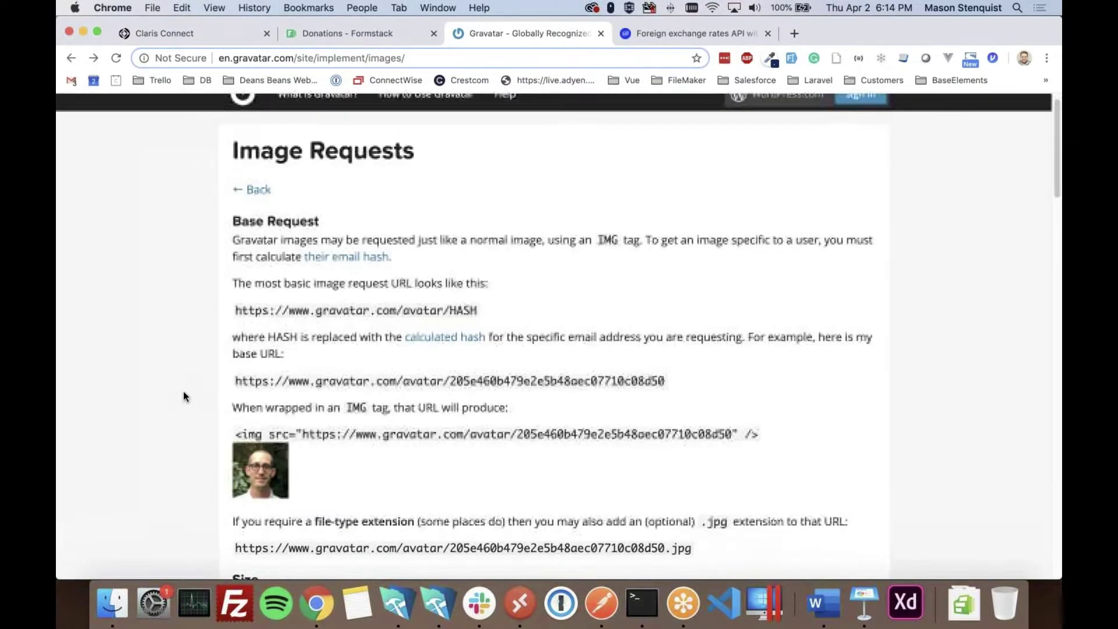
pyautogui.moveTo(733, 397); pyautogui.dragTo(519, 396)
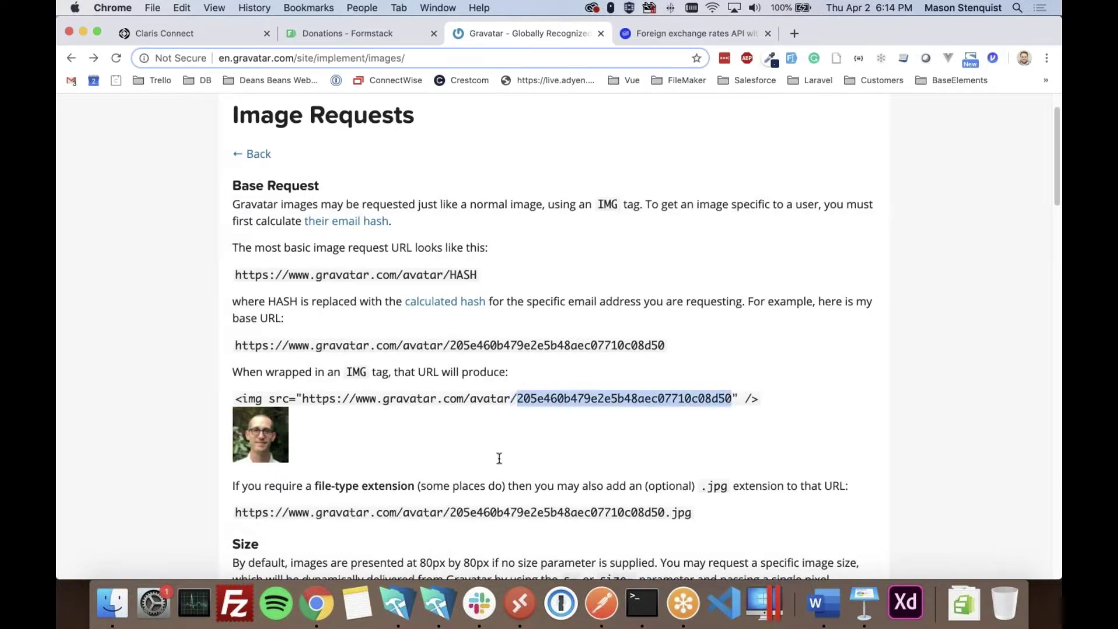
pyautogui.moveTo(302, 398); pyautogui.dragTo(732, 398)
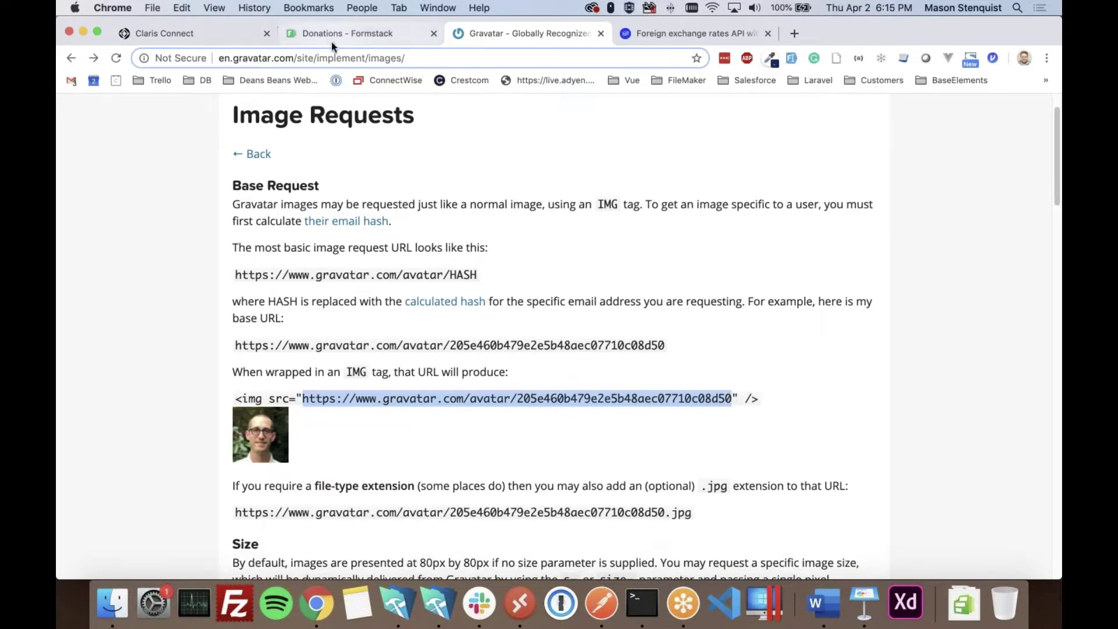
pyautogui.click(207, 39)
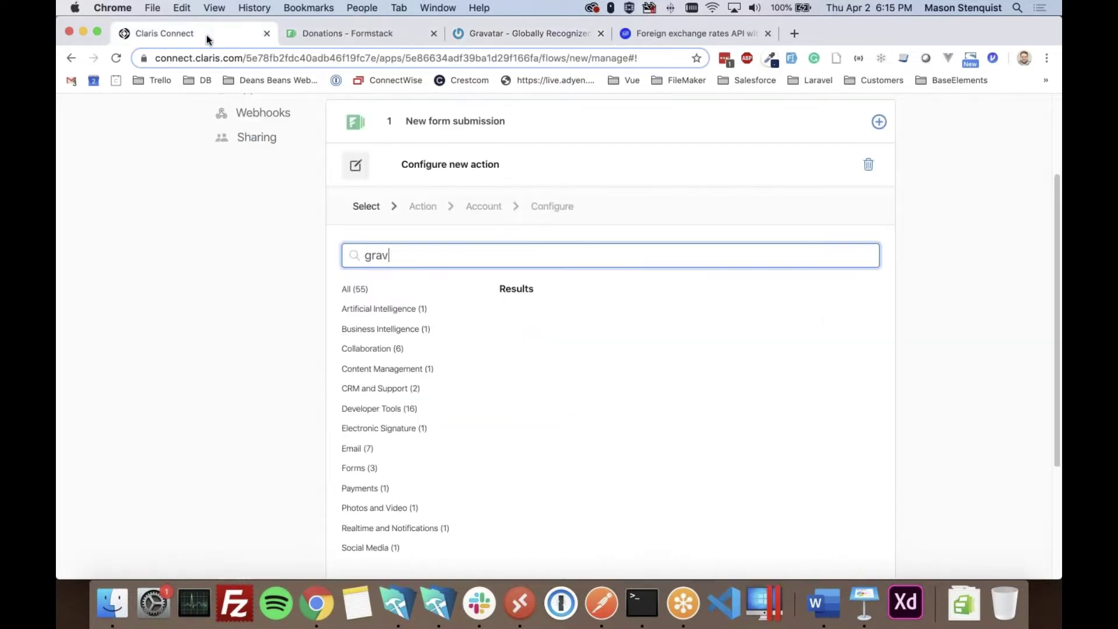
pyautogui.doubleClick(416, 257)
pyautogui.press('BackSpace')
pyautogui.scroll(-1, 611, 342)
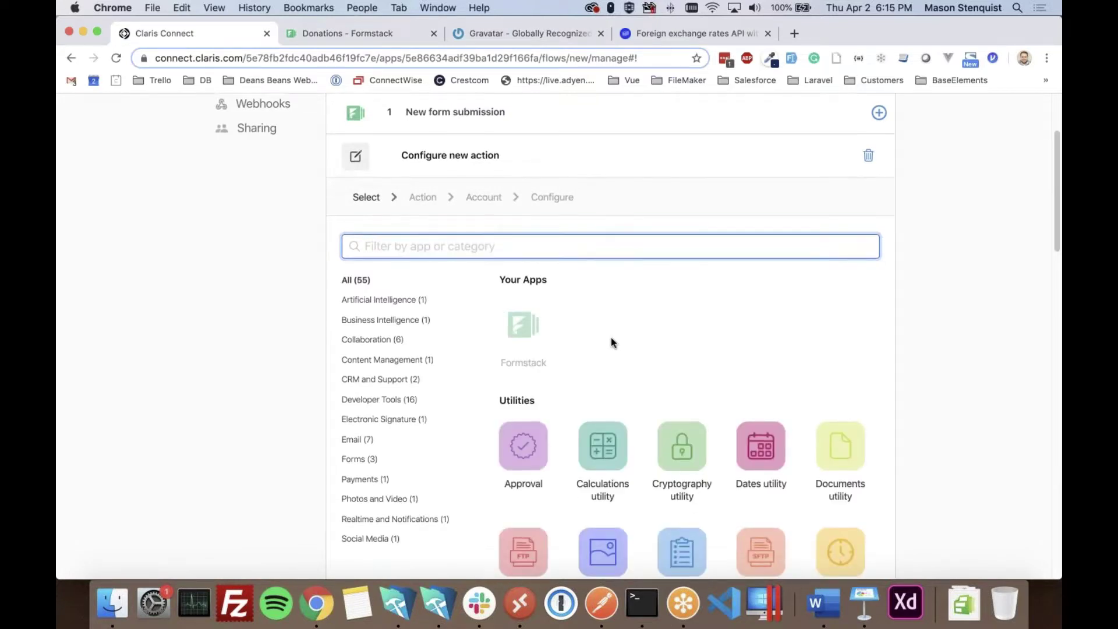
pyautogui.click(500, 34)
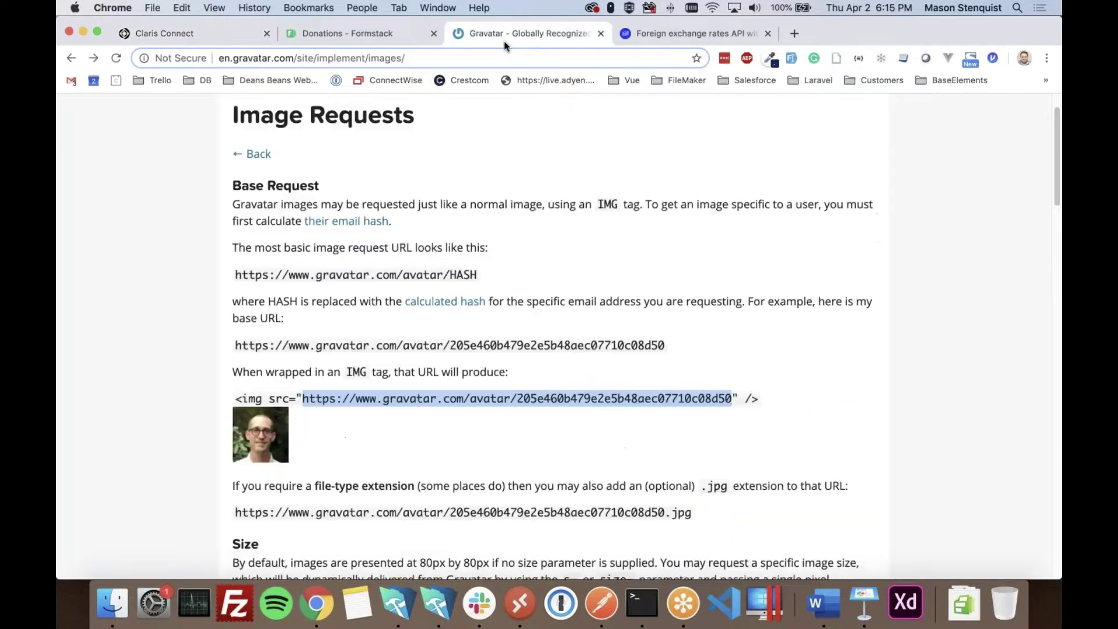
pyautogui.scroll(1, 455, 369)
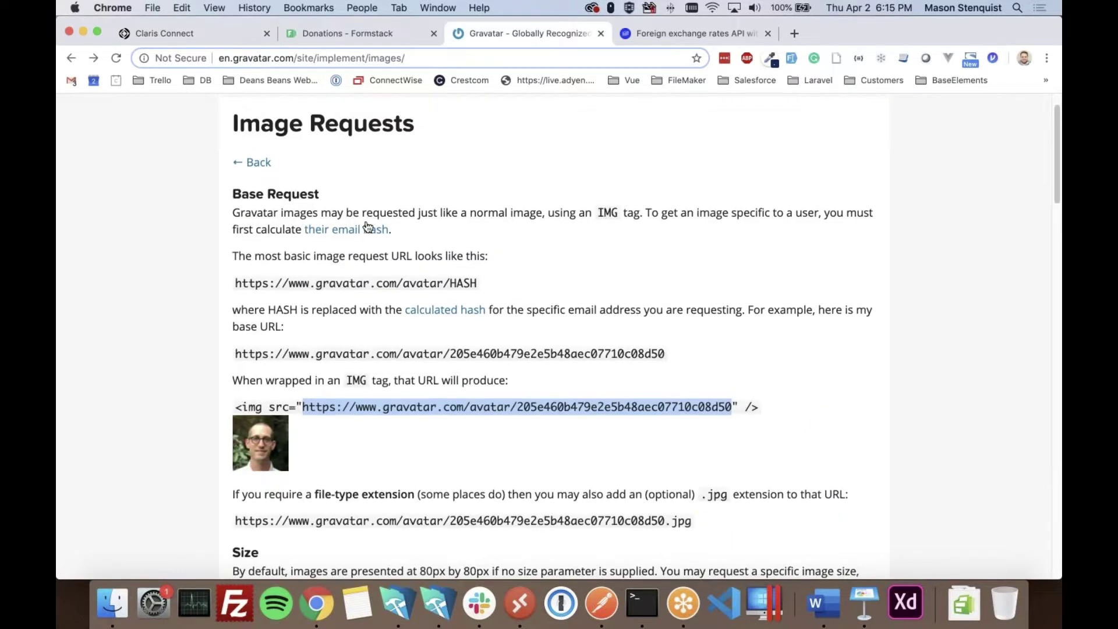
pyautogui.click(305, 276)
pyautogui.click(347, 232)
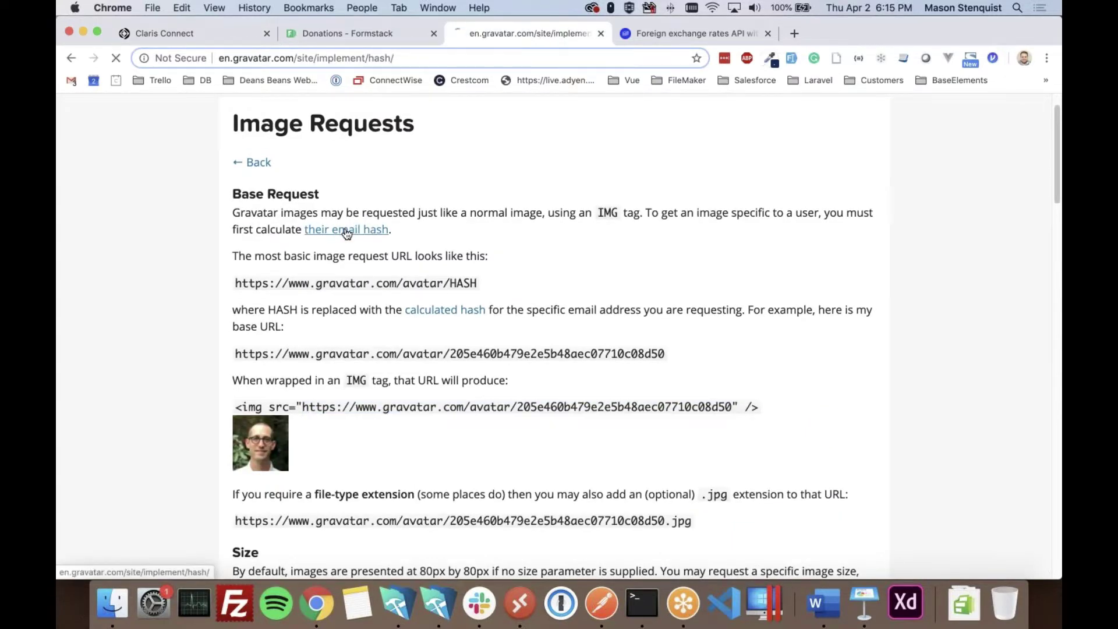
pyautogui.scroll(-5, 461, 397)
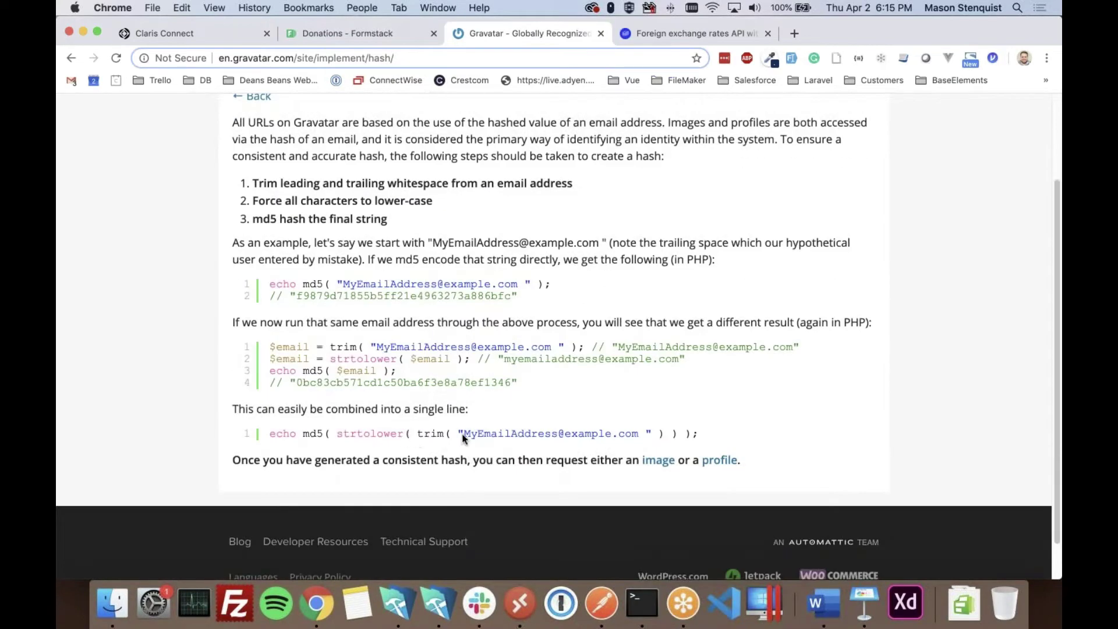
pyautogui.doubleClick(428, 435)
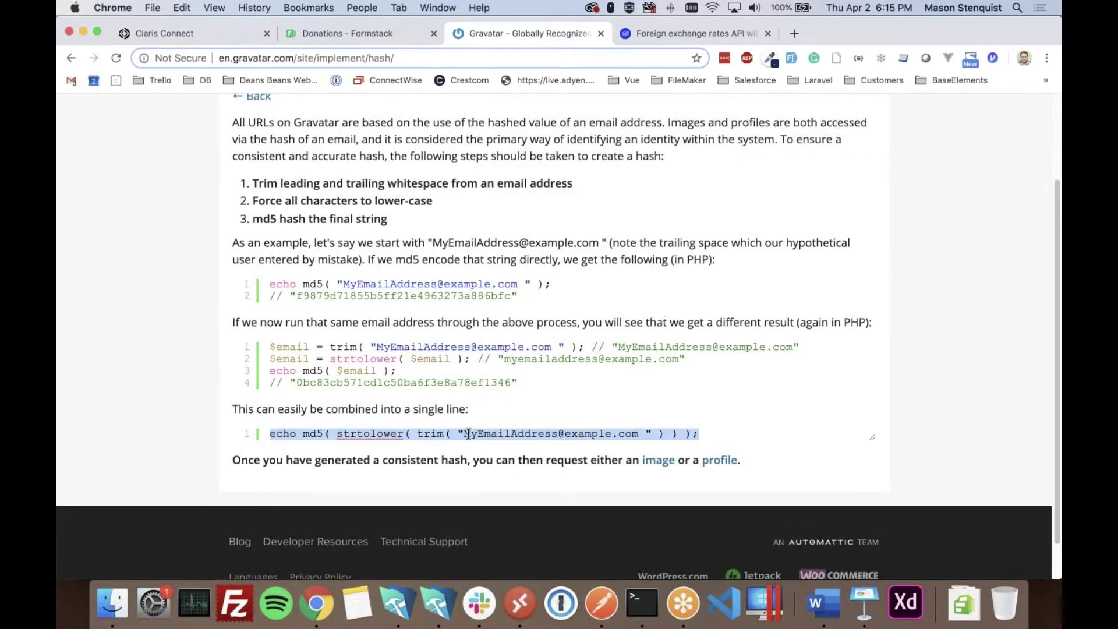
pyautogui.click(362, 433)
pyautogui.doubleClick(361, 433)
pyautogui.doubleClick(315, 435)
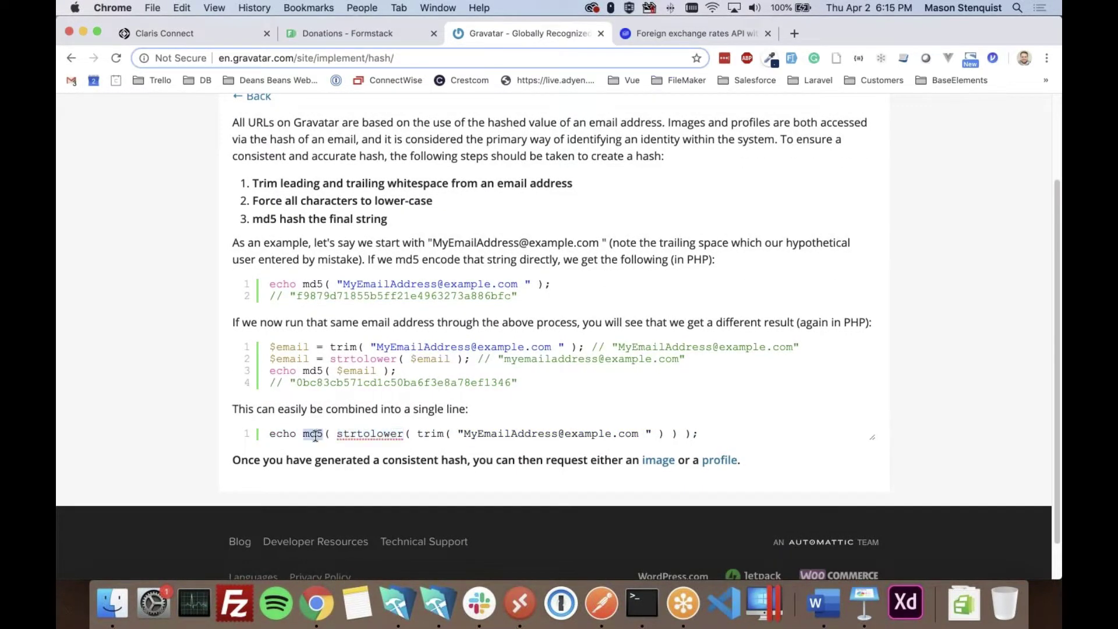
pyautogui.click(204, 36)
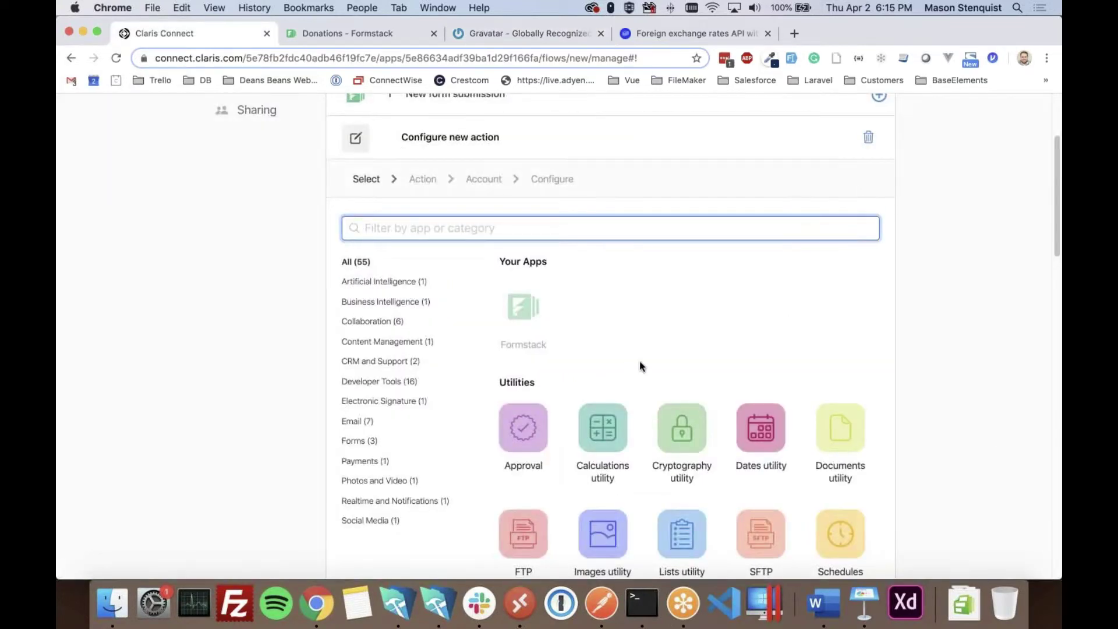
# - Add a Text utility Trim whitespaces action on the Step 1 Email field and save it
pyautogui.scroll(-3, 639, 466)
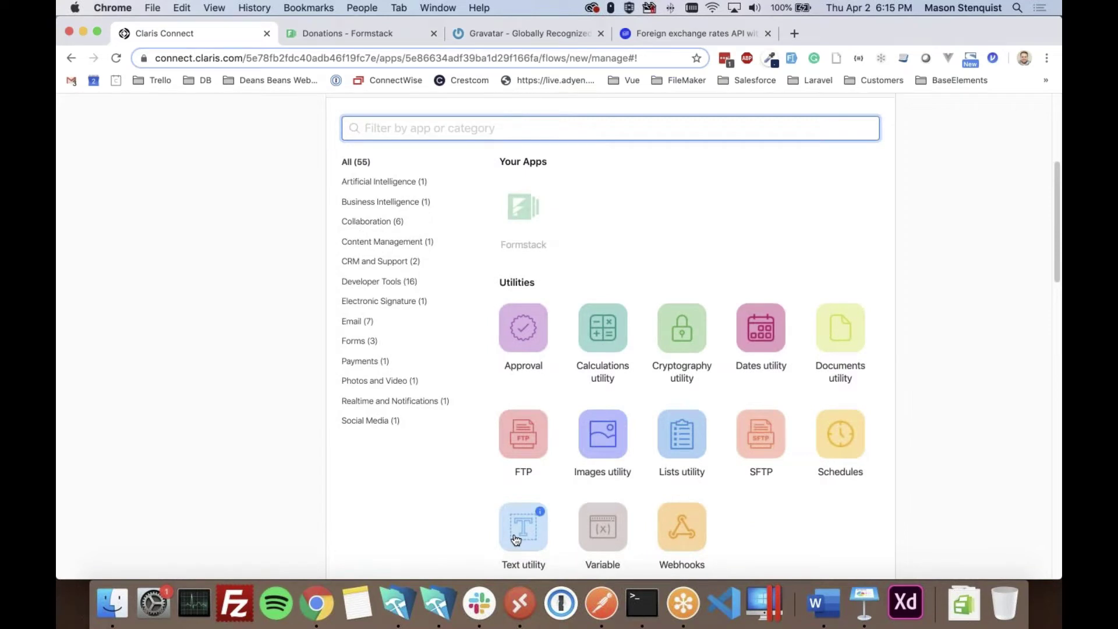
pyautogui.scroll(-7, 514, 534)
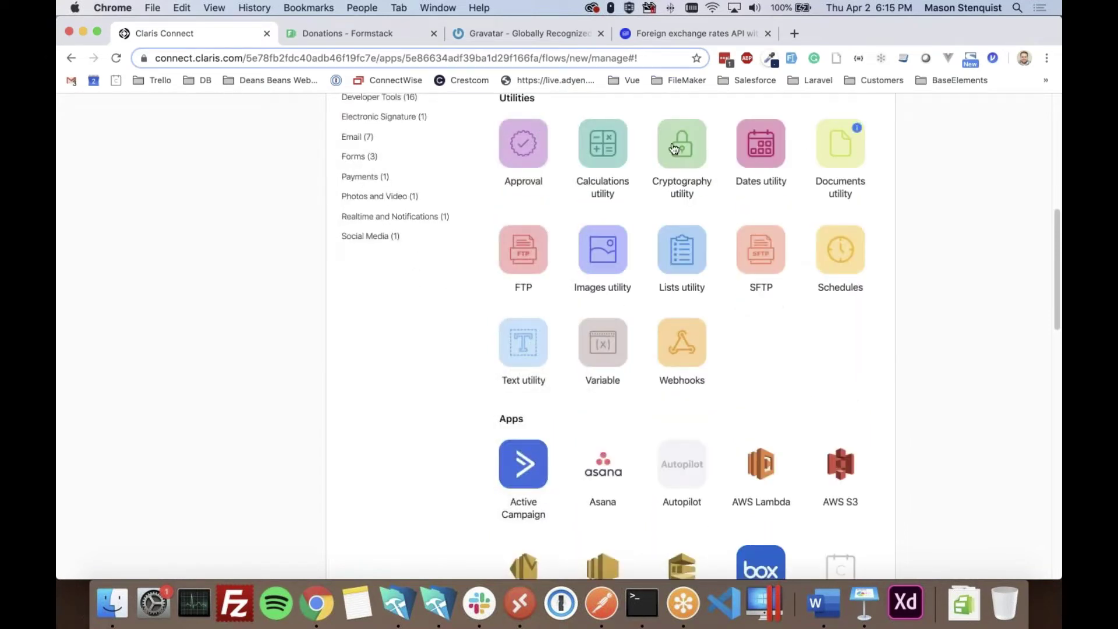
pyautogui.scroll(1, 520, 390)
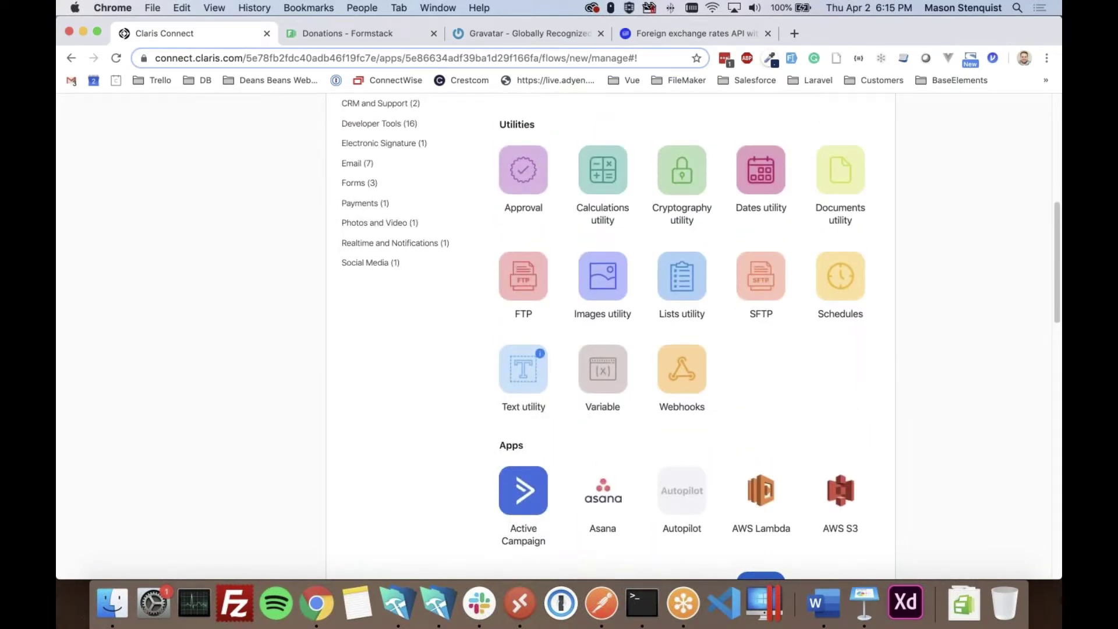
pyautogui.click(522, 379)
pyautogui.scroll(-10, 326, 422)
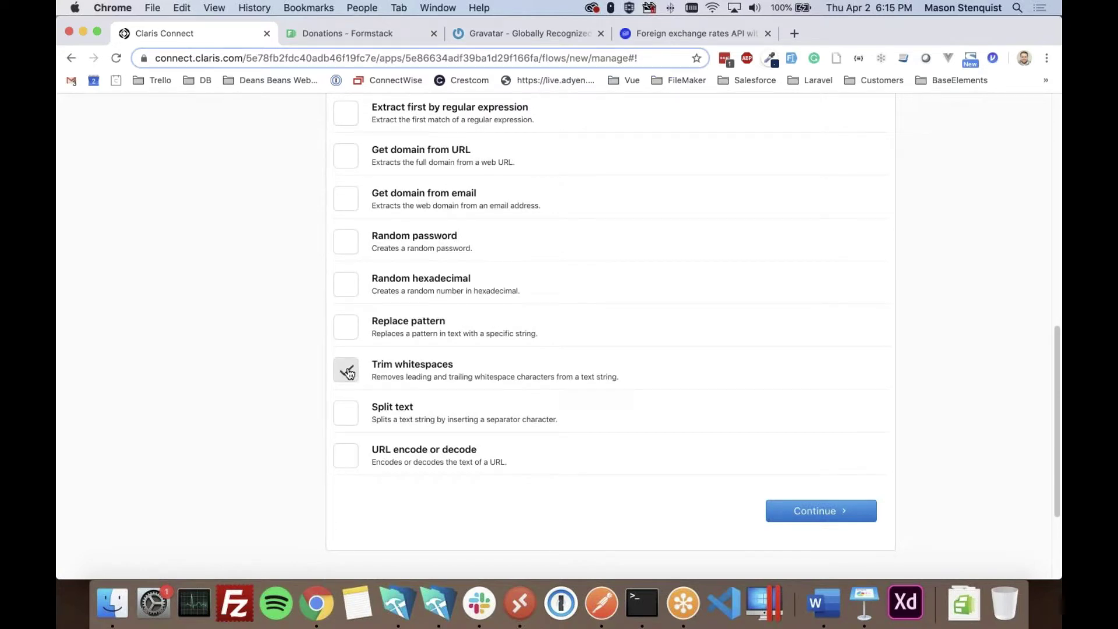
pyautogui.click(818, 511)
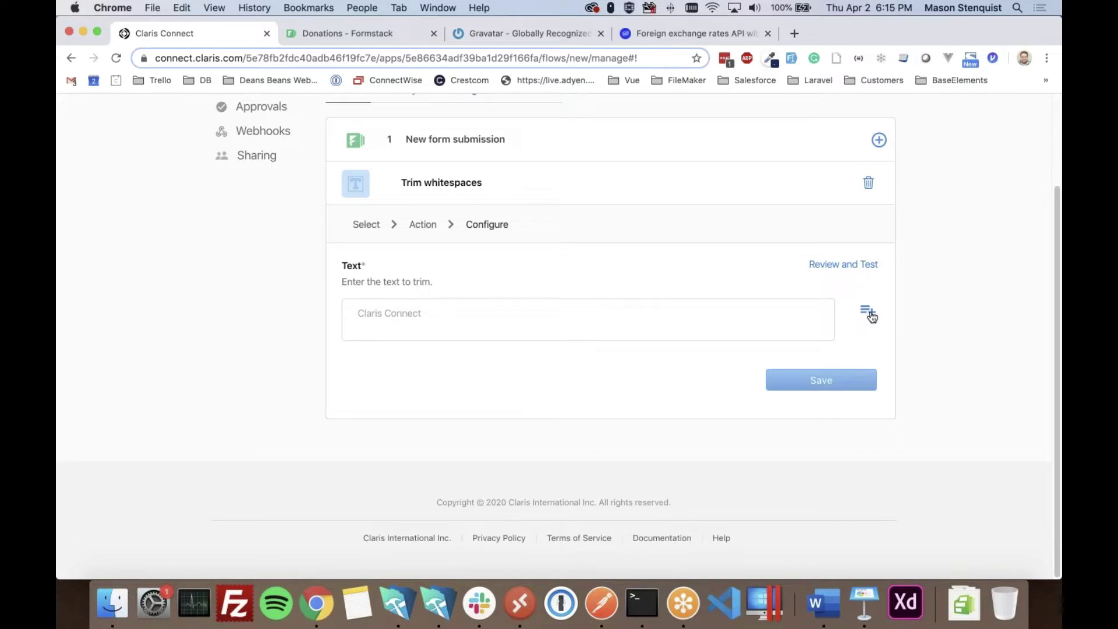
pyautogui.click(870, 316)
pyautogui.scroll(-3, 711, 319)
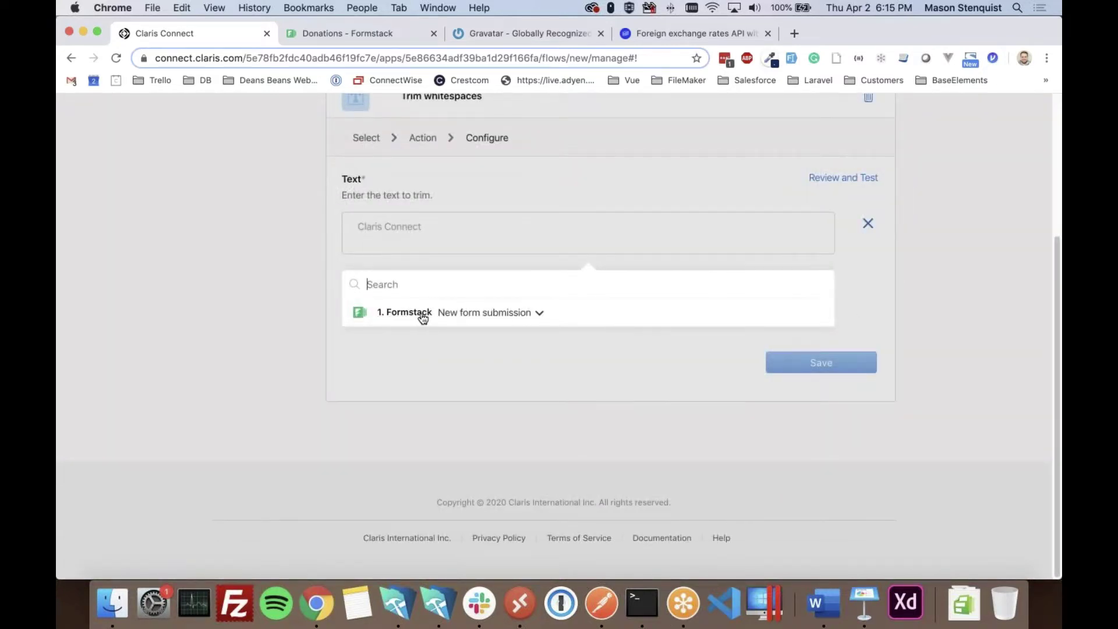
pyautogui.click(524, 315)
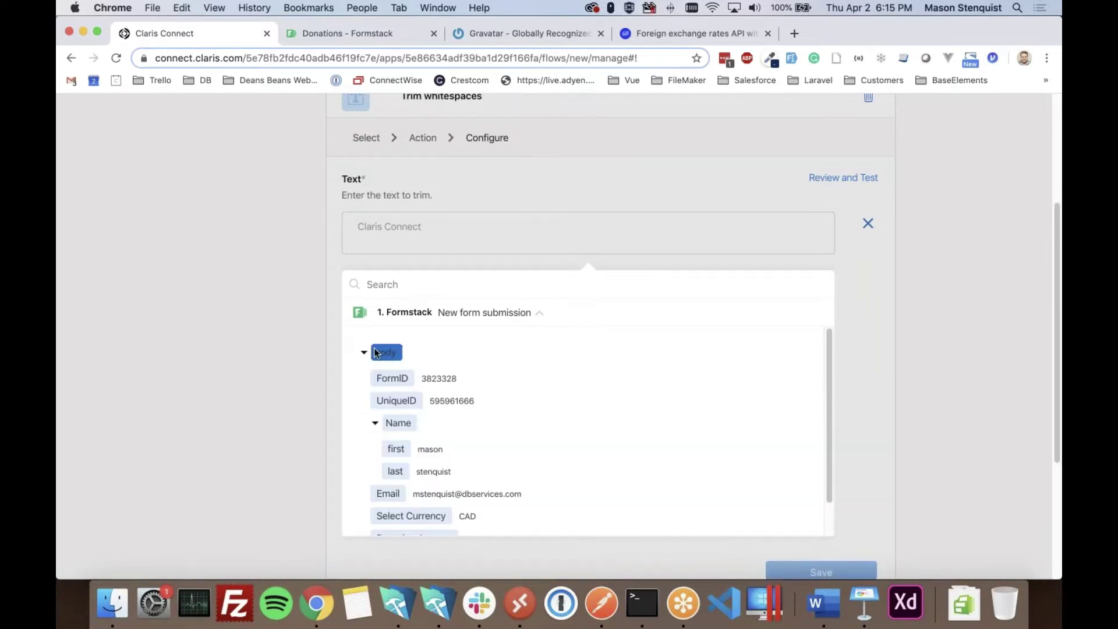
pyautogui.scroll(-1, 405, 401)
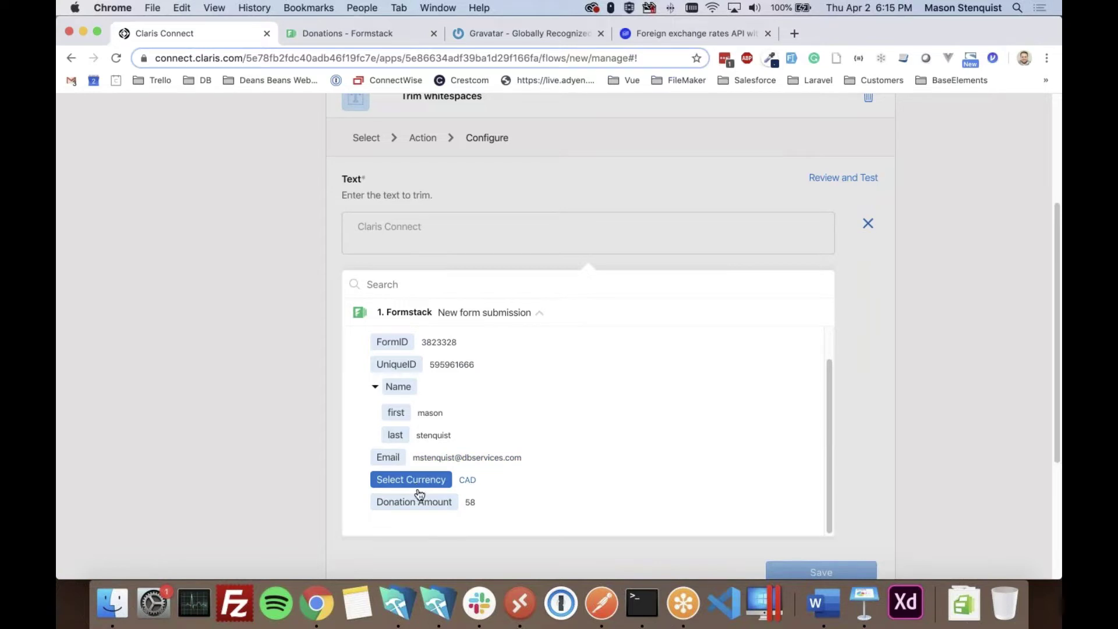
pyautogui.click(386, 458)
pyautogui.click(235, 347)
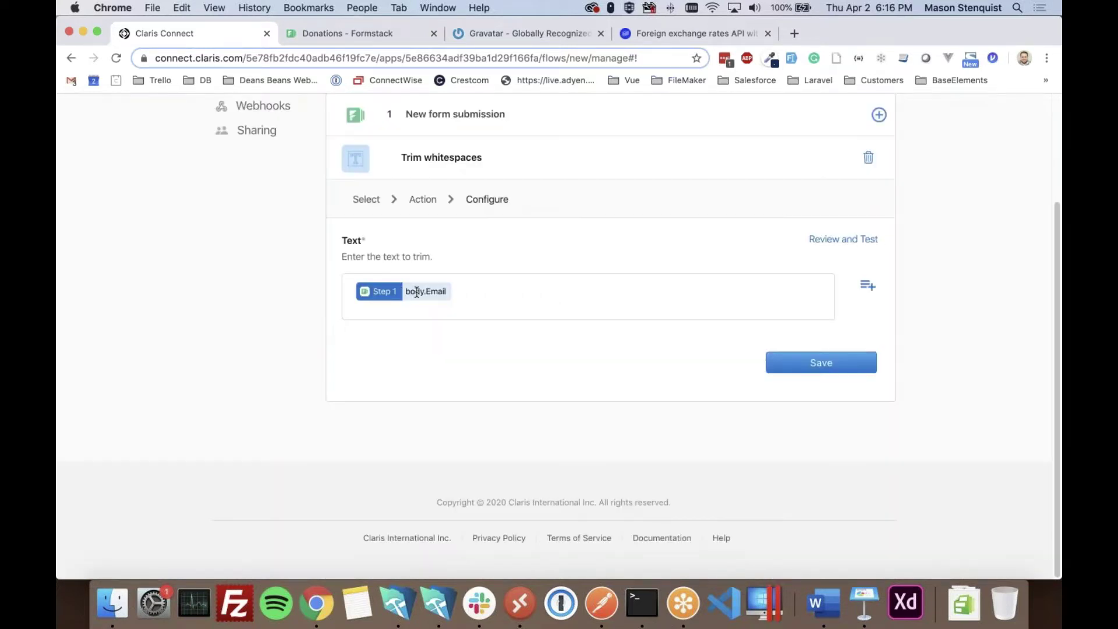
pyautogui.click(820, 366)
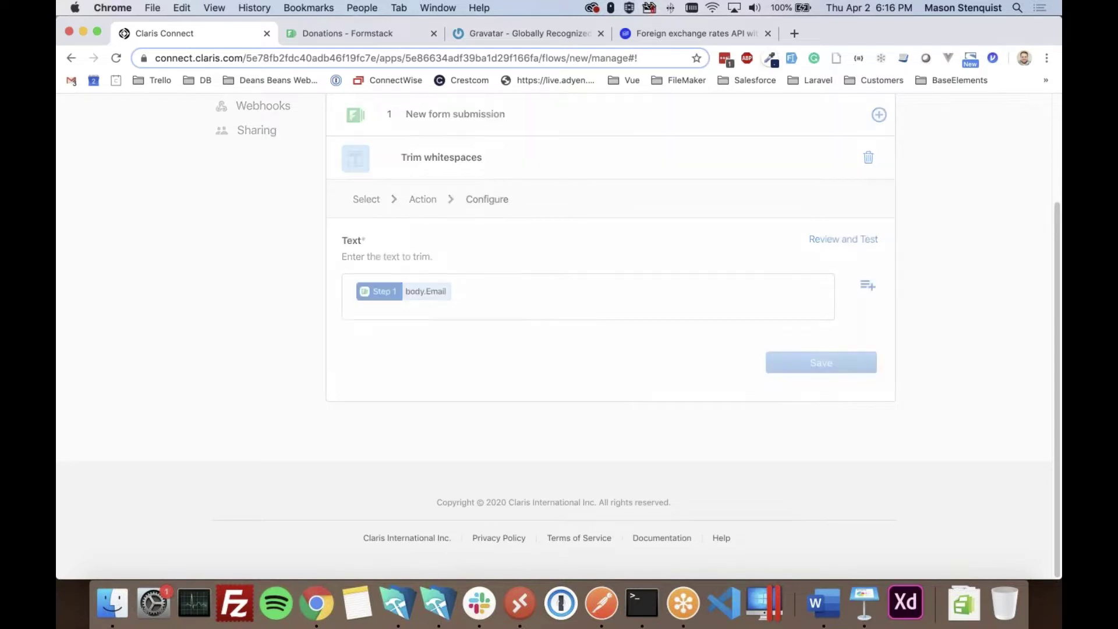
# - Test the Trim whitespaces step, getting status 200 with the trimmed email
pyautogui.click(722, 195)
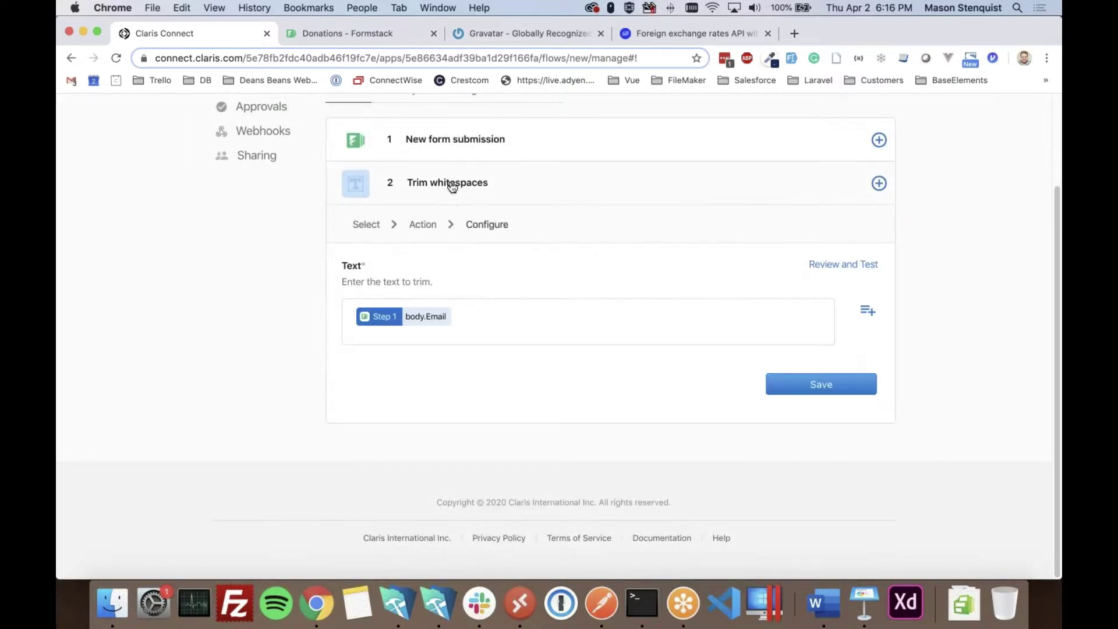
pyautogui.click(840, 265)
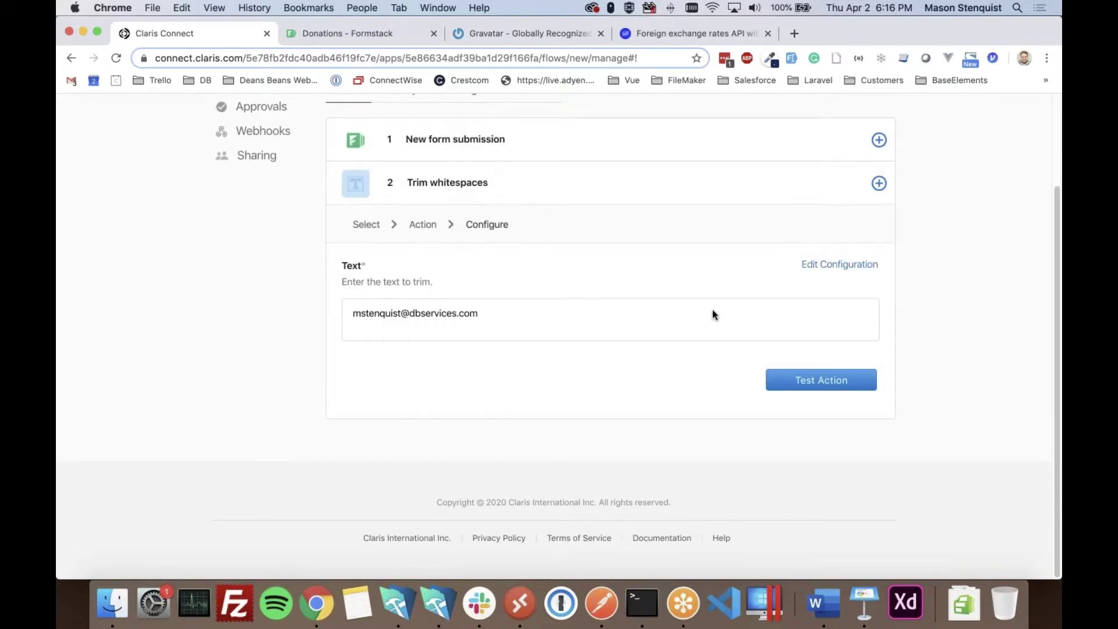
pyautogui.click(803, 380)
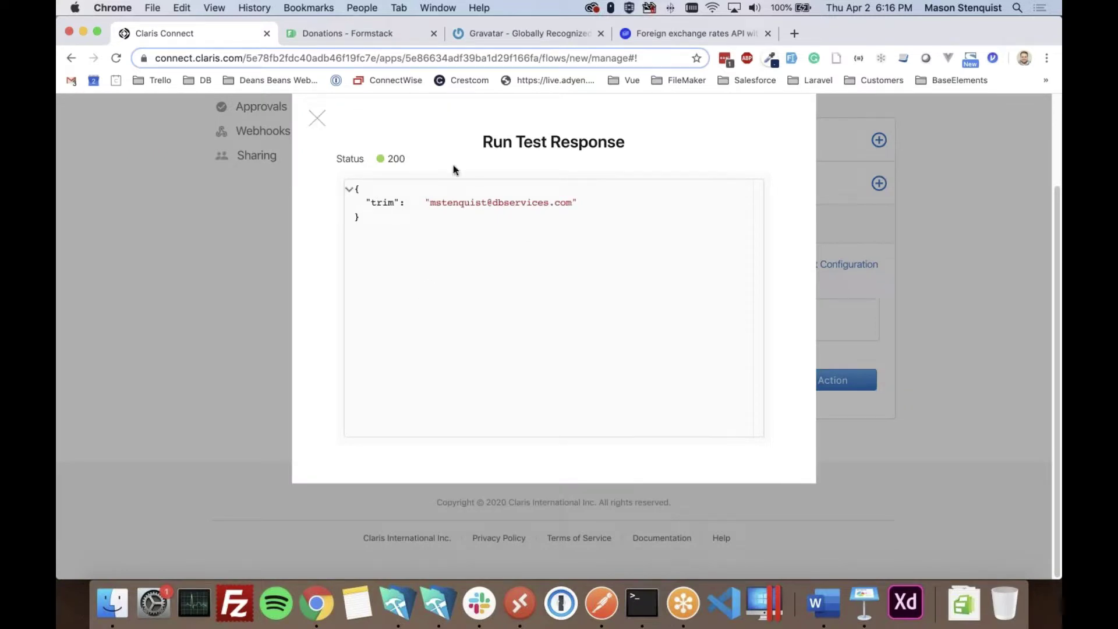
pyautogui.doubleClick(382, 203)
pyautogui.click(317, 119)
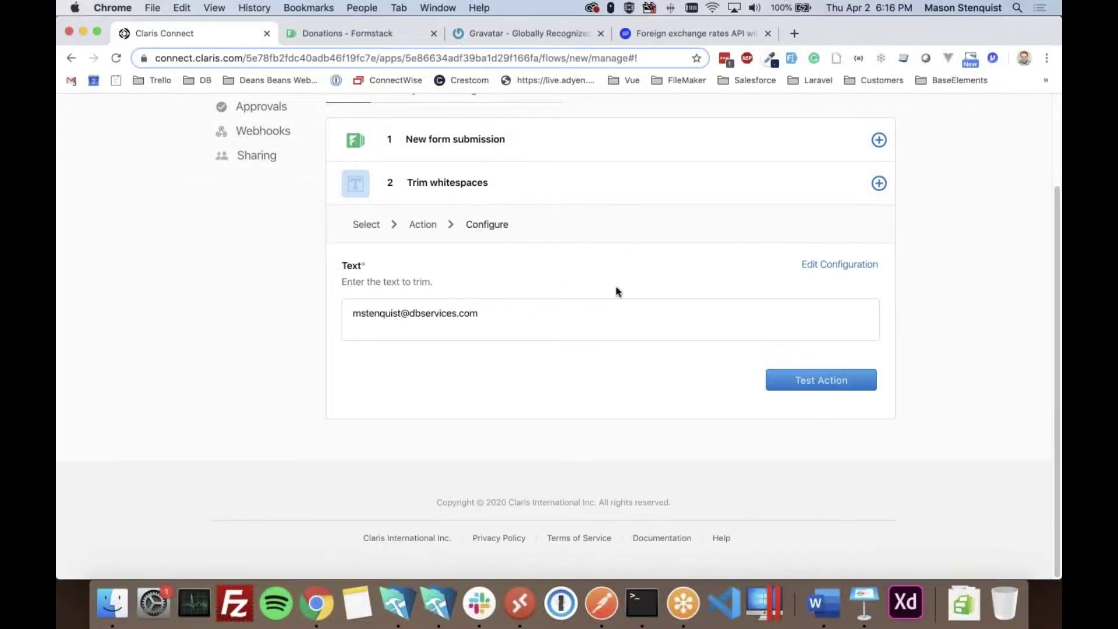
pyautogui.click(727, 188)
pyautogui.click(880, 185)
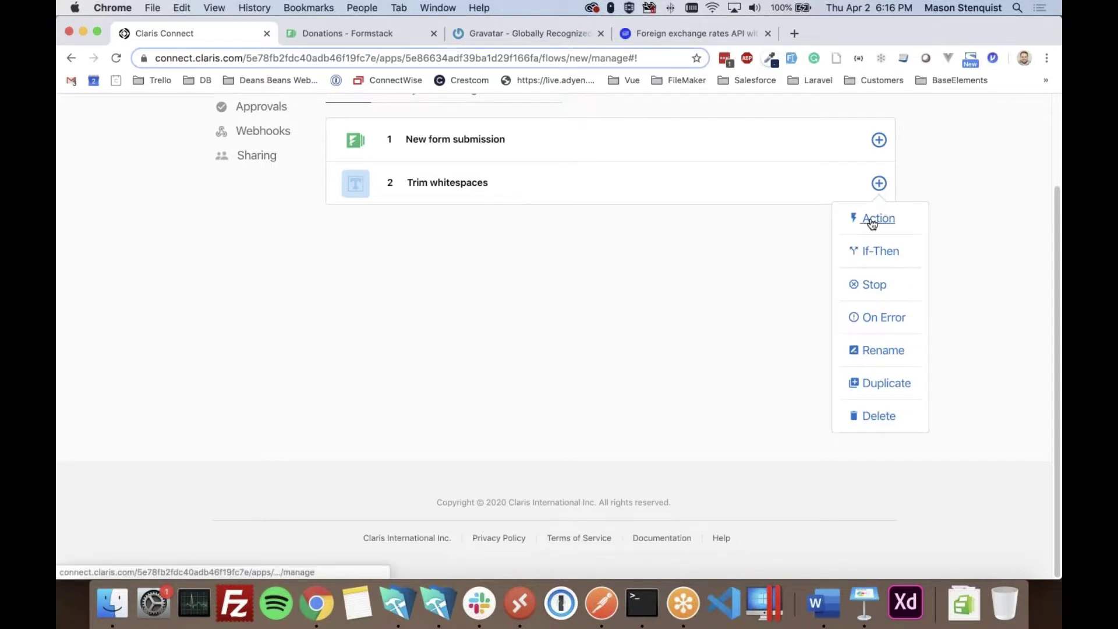
# - Add a Text utility Lowercase action on the Step 2 trimmed email and save it
pyautogui.click(872, 219)
pyautogui.scroll(-1, 743, 375)
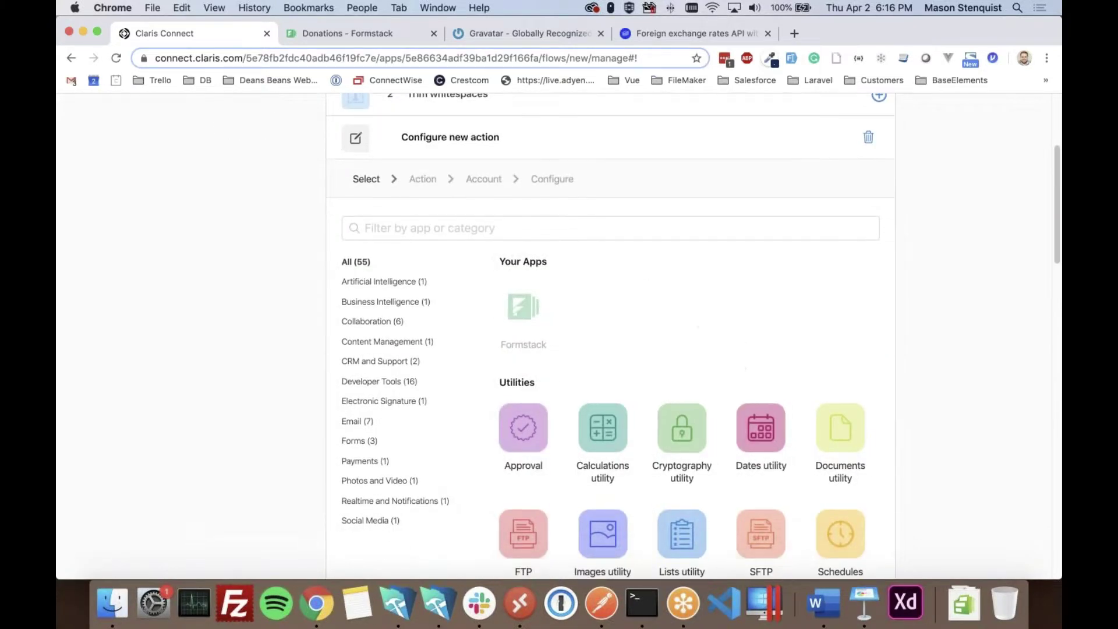
pyautogui.click(557, 229)
pyautogui.scroll(-5, 649, 333)
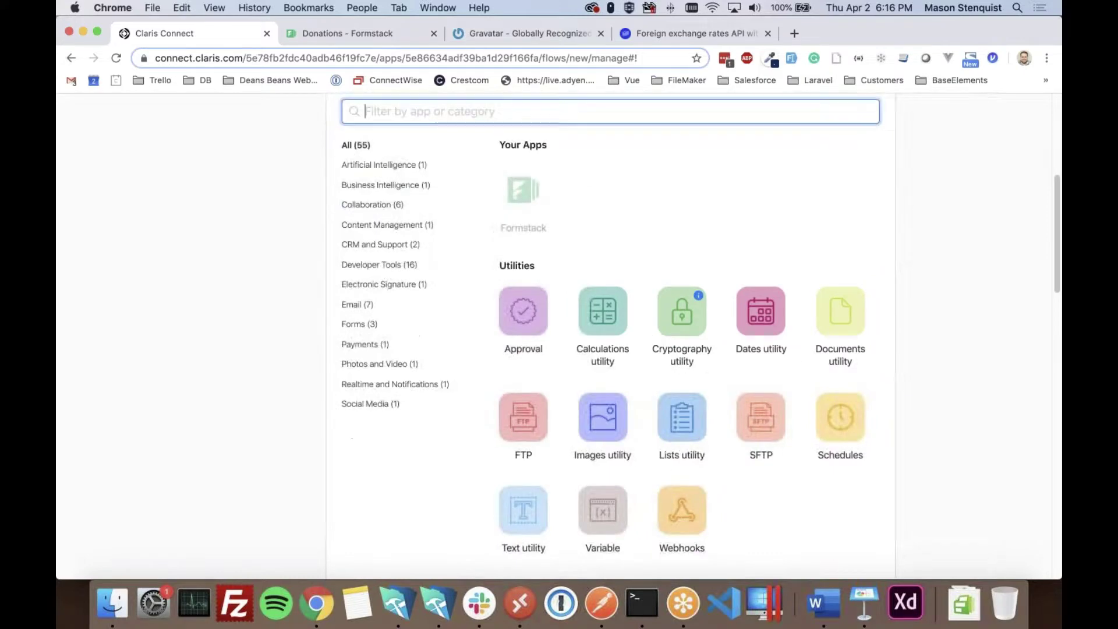
pyautogui.click(521, 495)
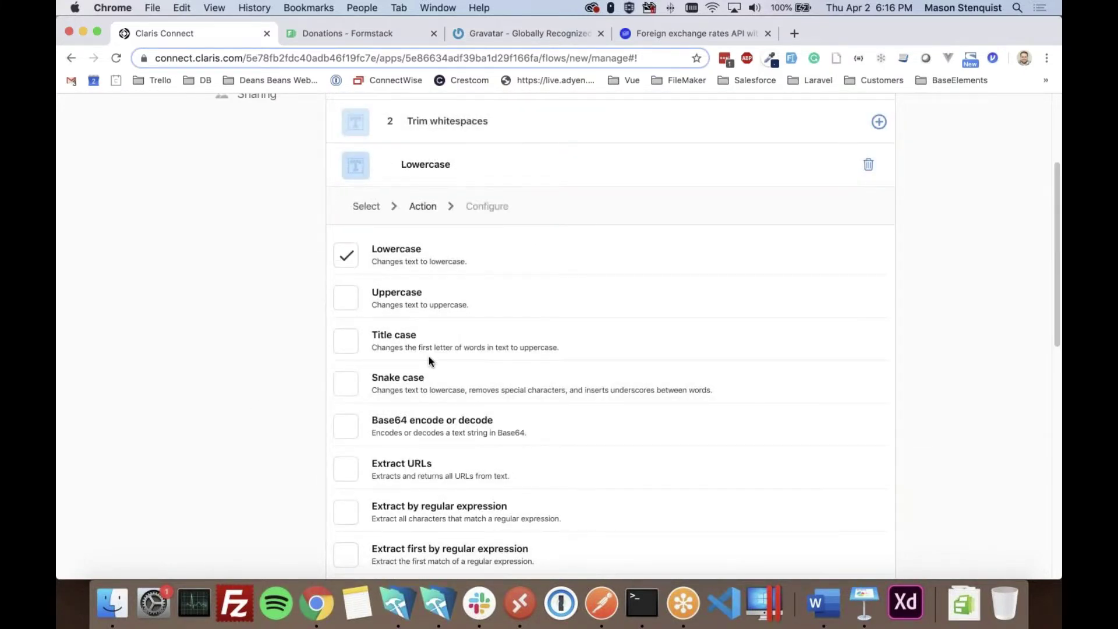
pyautogui.scroll(-4, 431, 364)
pyautogui.scroll(-15, 438, 368)
pyautogui.click(823, 362)
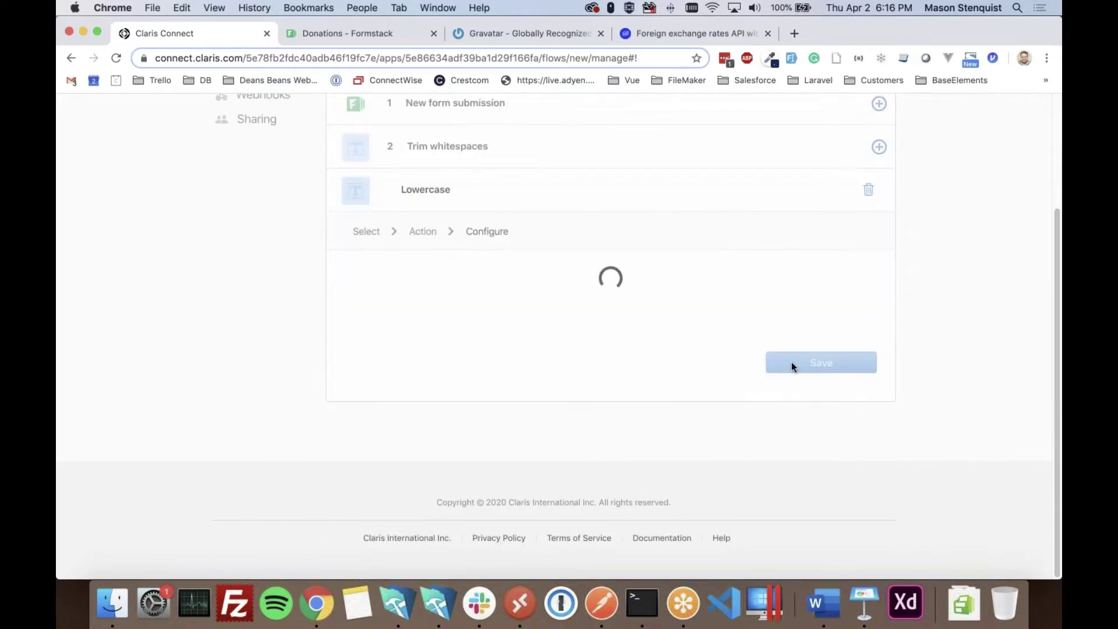
pyautogui.click(867, 293)
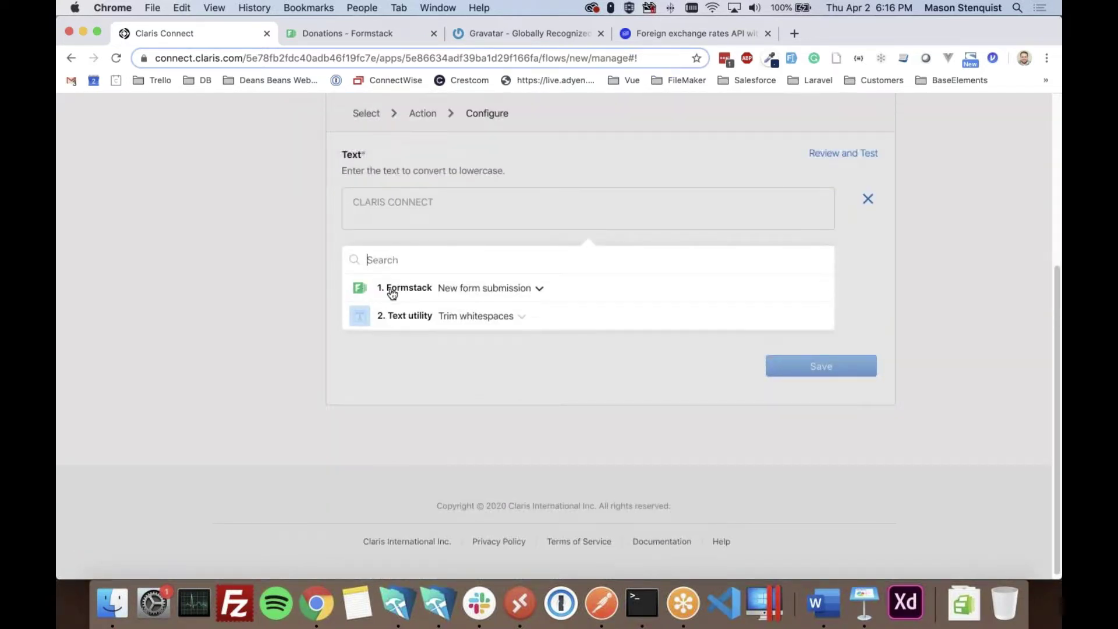
pyautogui.click(513, 321)
pyautogui.click(424, 361)
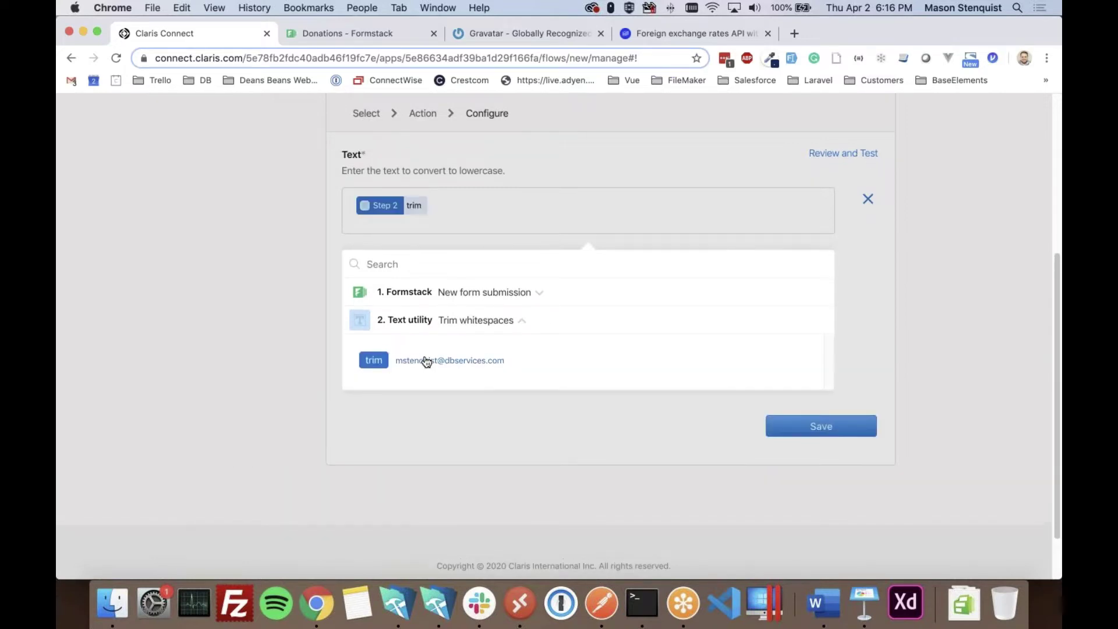
pyautogui.click(809, 431)
pyautogui.click(827, 368)
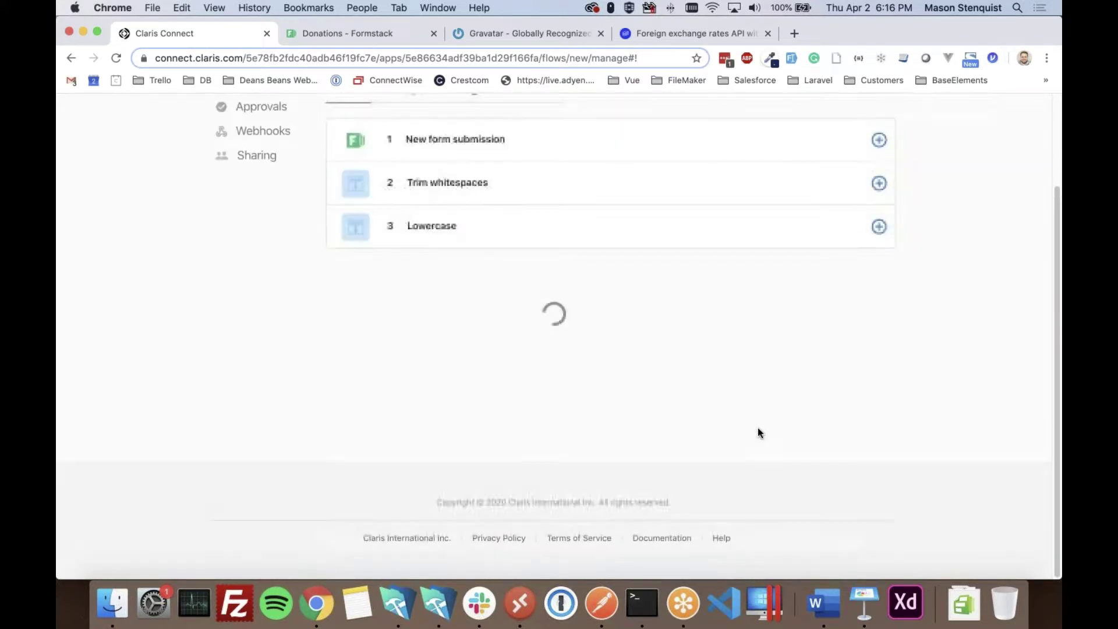
# - Test the Lowercase step for status 200, then add a new action after it
pyautogui.click(773, 238)
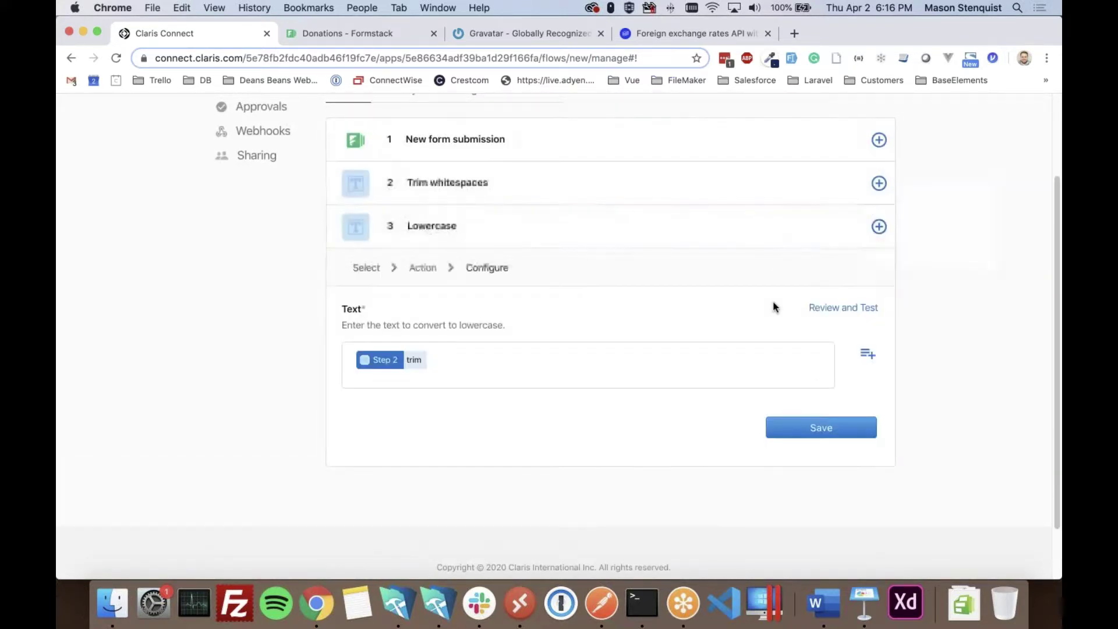
pyautogui.click(828, 308)
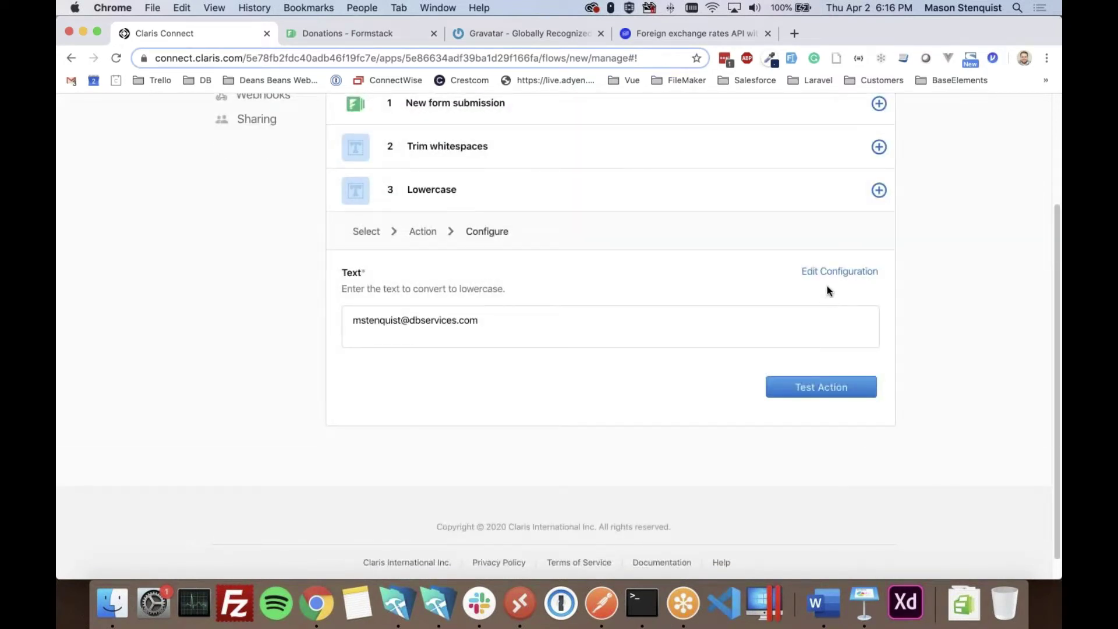
pyautogui.click(821, 386)
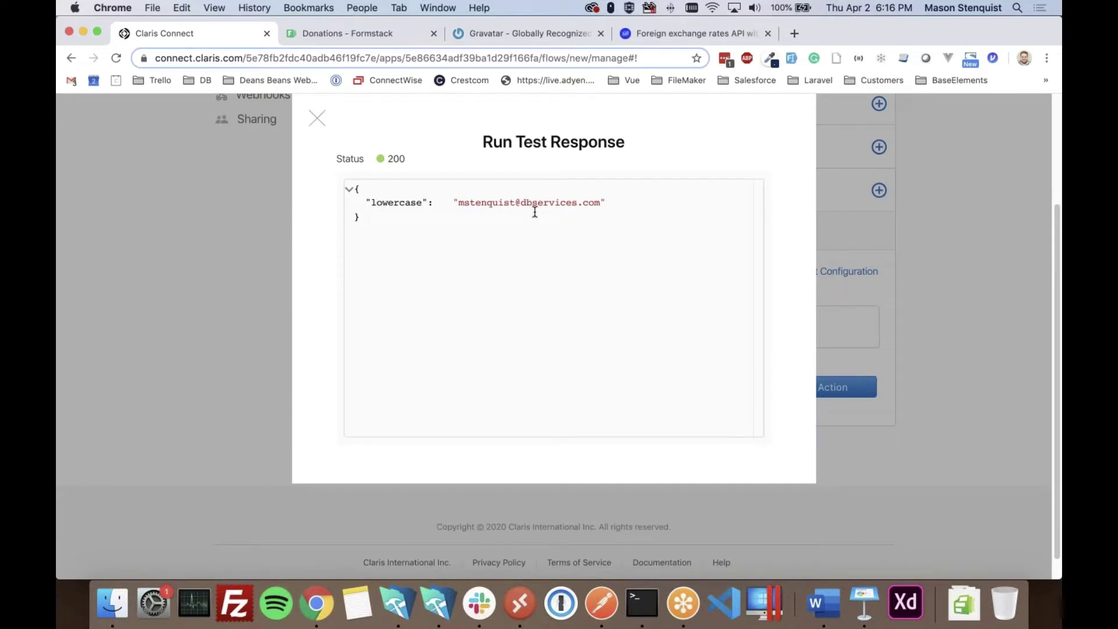
pyautogui.click(317, 118)
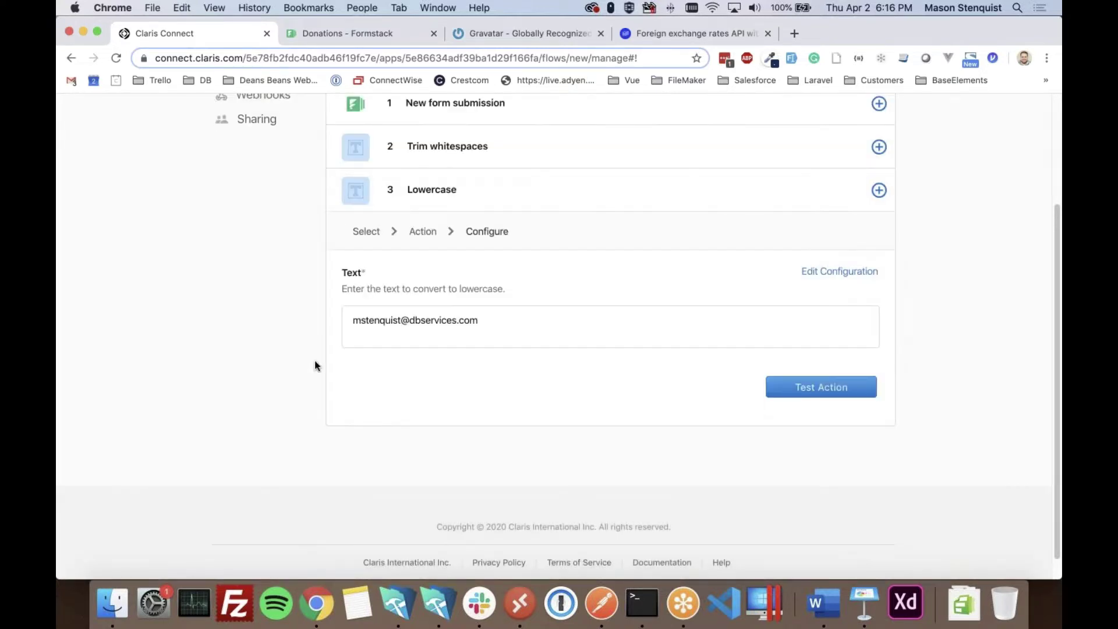
pyautogui.click(670, 190)
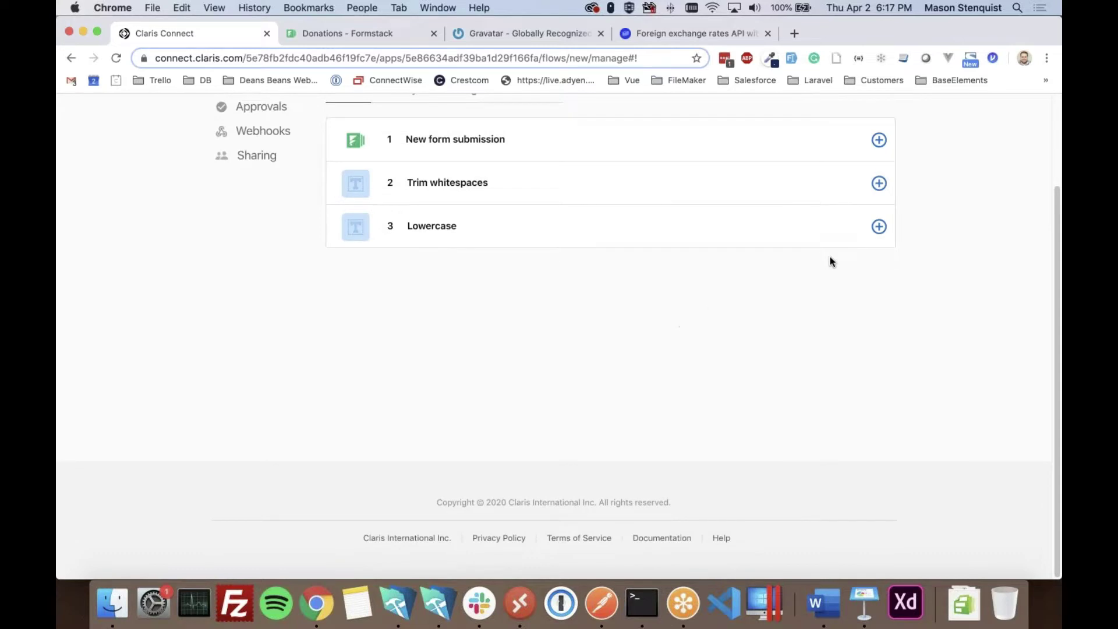
pyautogui.click(878, 226)
pyautogui.click(871, 260)
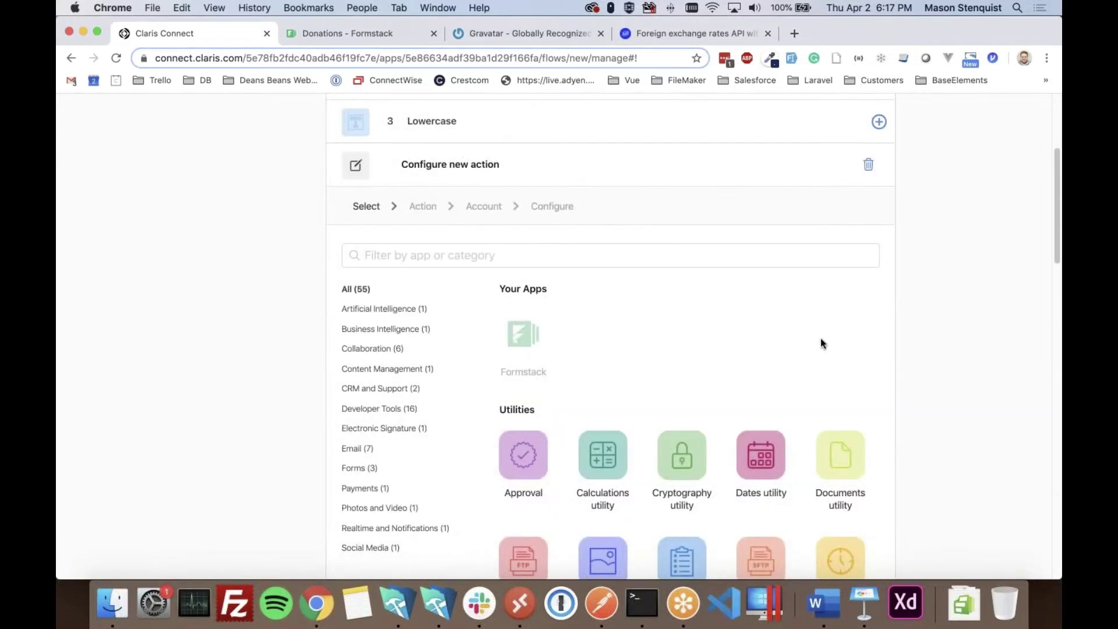
# - Configure a Cryptography Hash action on the lowercase email with MD5 and Hex encoding, and save
pyautogui.scroll(-5, 687, 492)
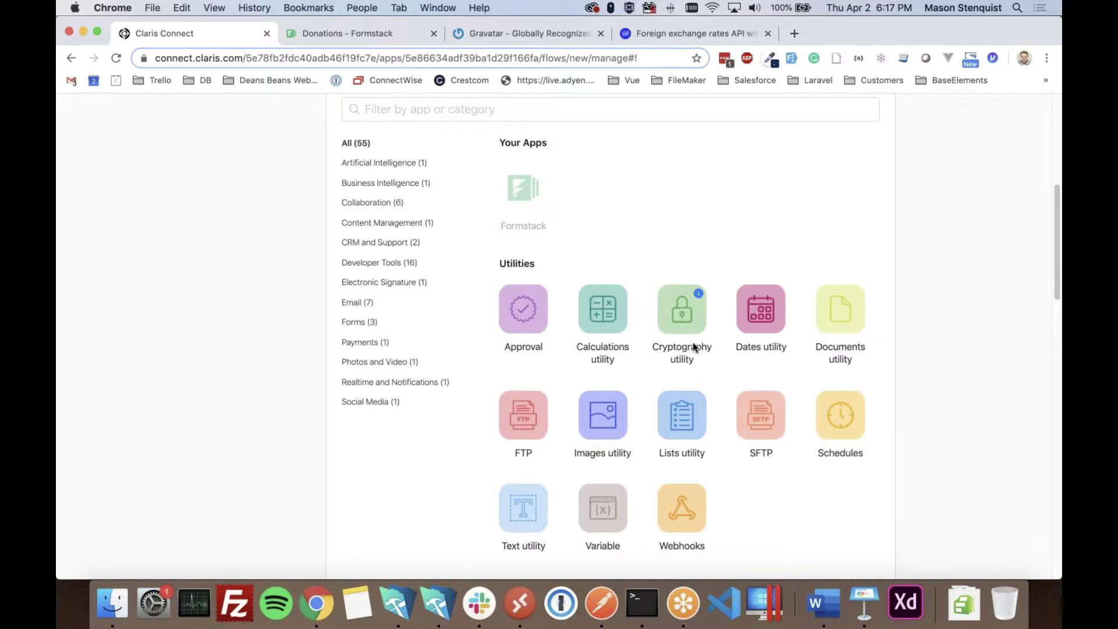
pyautogui.click(677, 340)
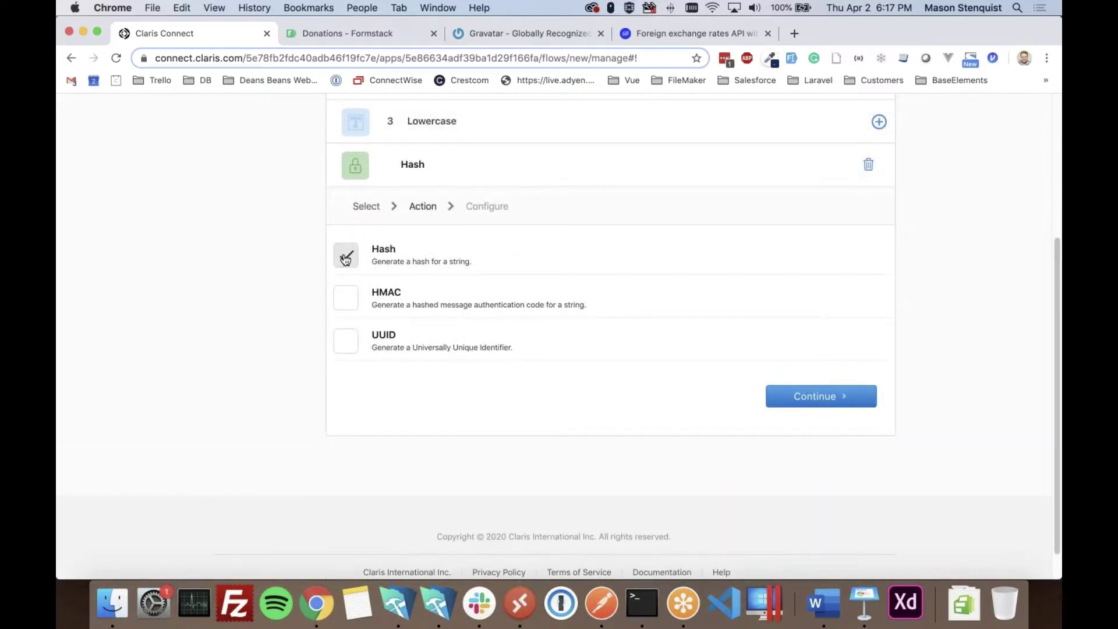
pyautogui.click(826, 394)
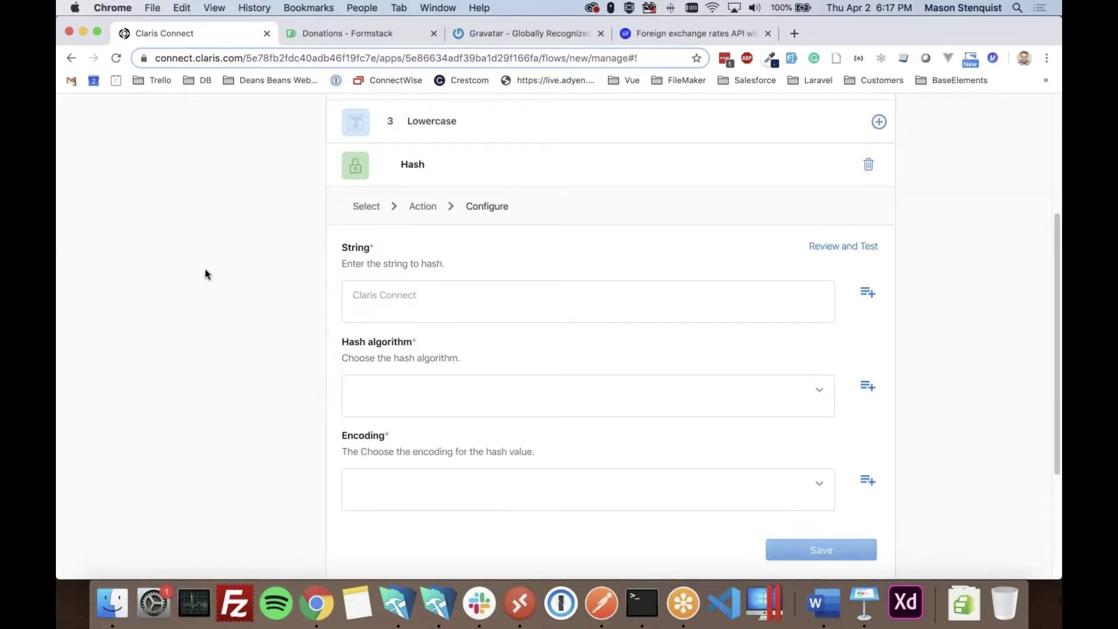
pyautogui.click(867, 292)
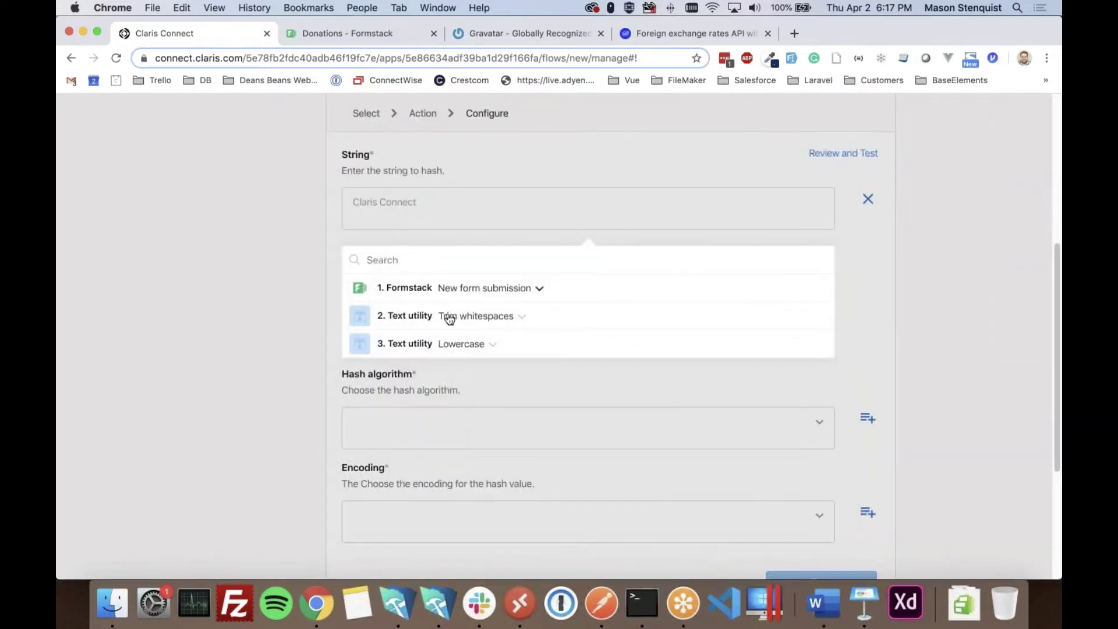
pyautogui.click(463, 349)
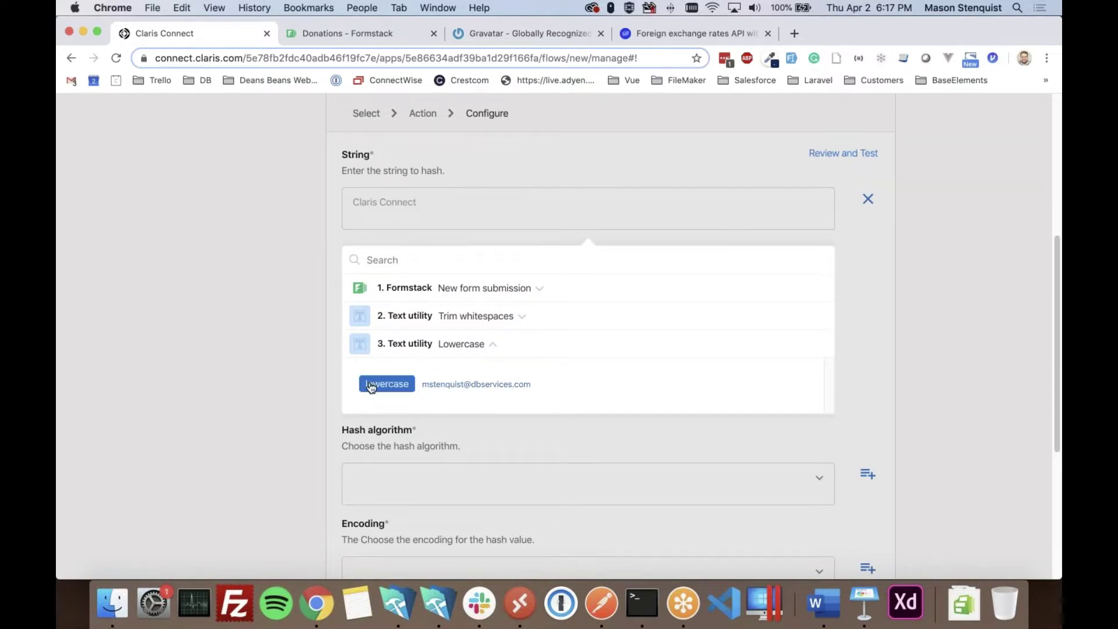
pyautogui.click(370, 387)
pyautogui.click(209, 380)
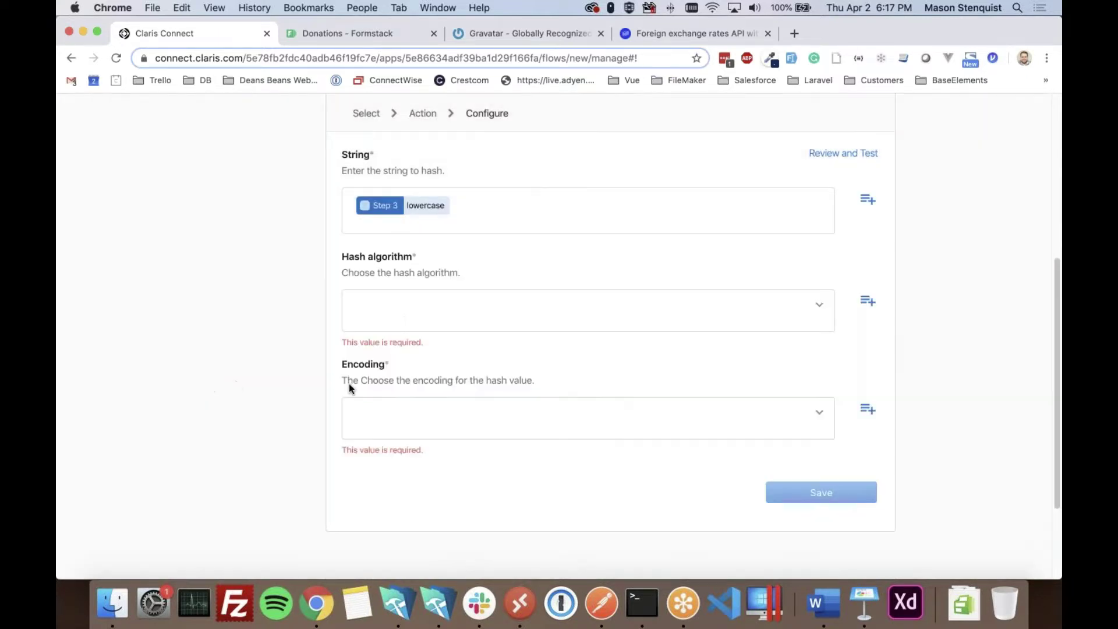
pyautogui.click(747, 308)
pyautogui.click(358, 344)
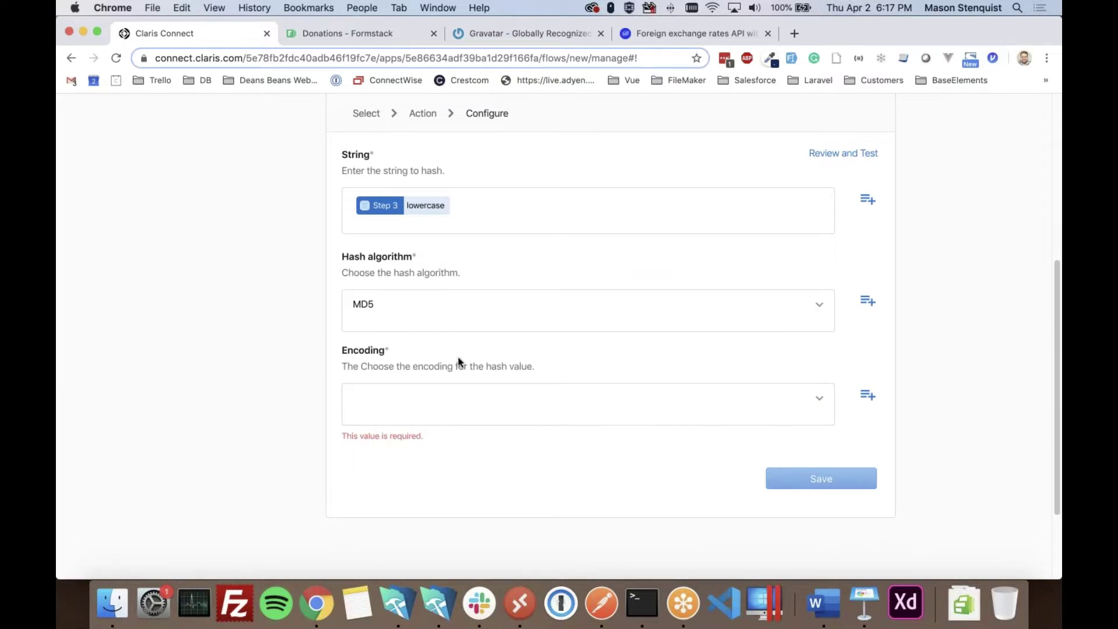
pyautogui.click(548, 390)
pyautogui.press('Down')
pyautogui.press('Return')
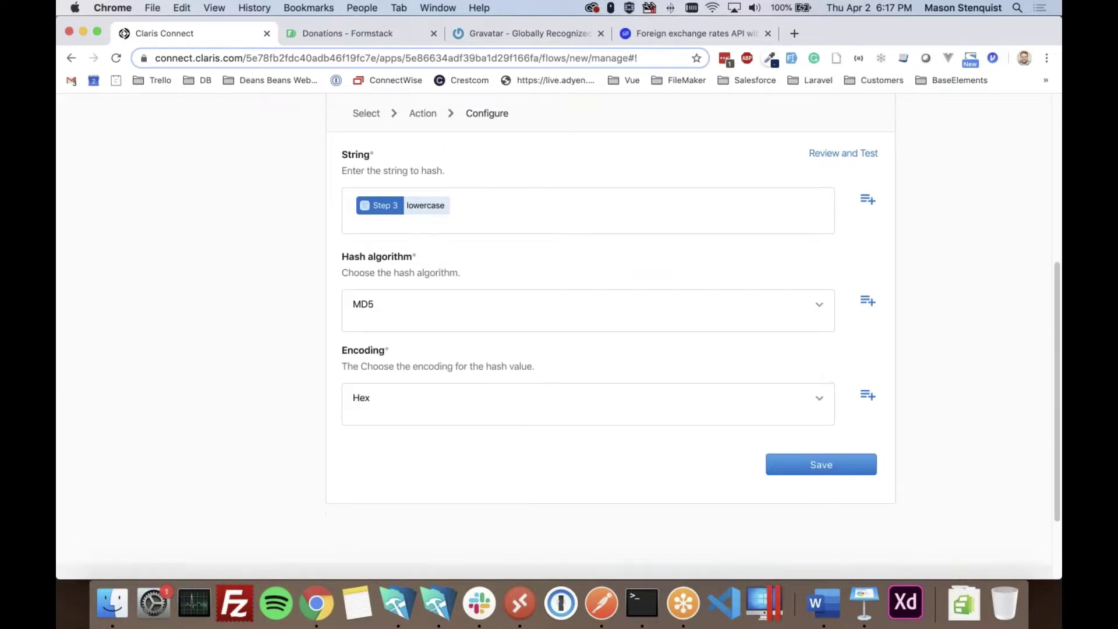
pyautogui.scroll(-2, 420, 489)
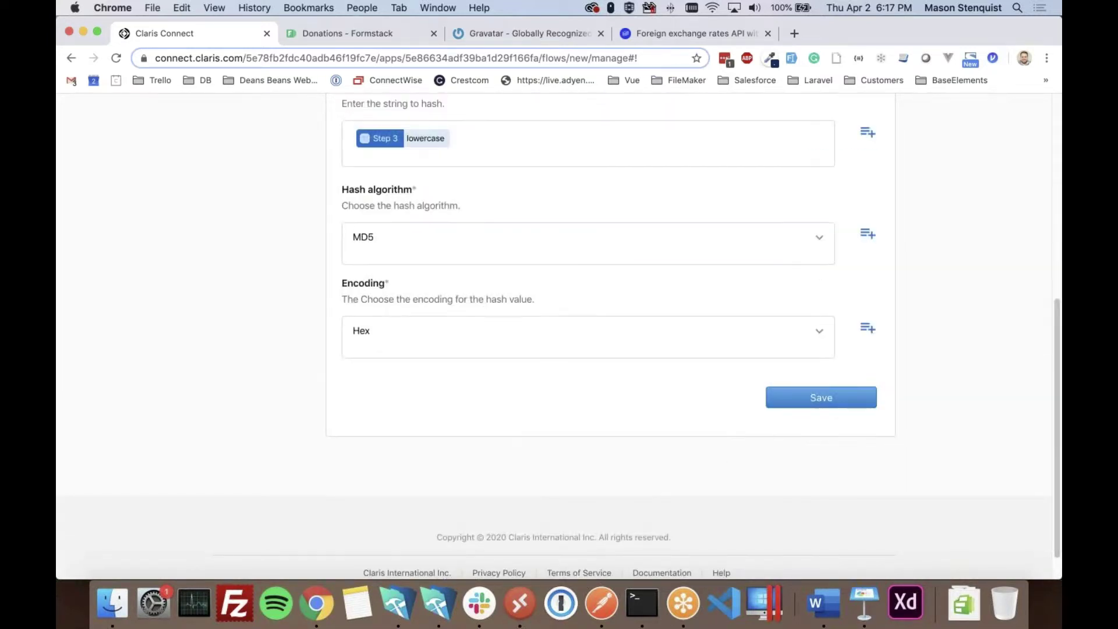
pyautogui.click(774, 399)
# - Test the Hash step for status 200 and collapse its configuration
pyautogui.click(811, 279)
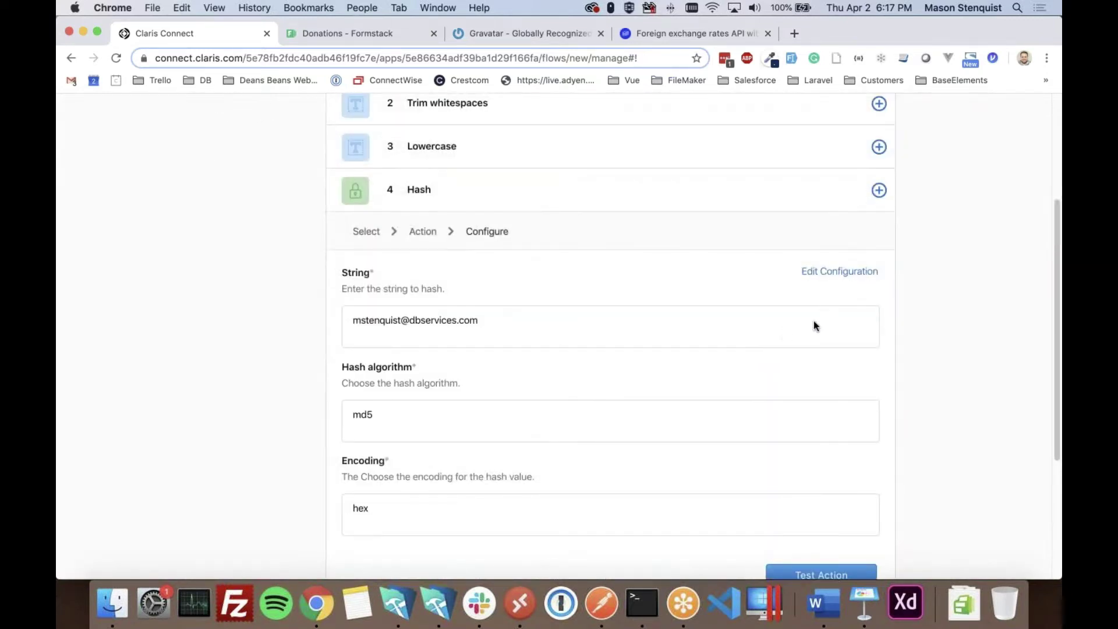
pyautogui.scroll(-4, 813, 320)
pyautogui.click(807, 387)
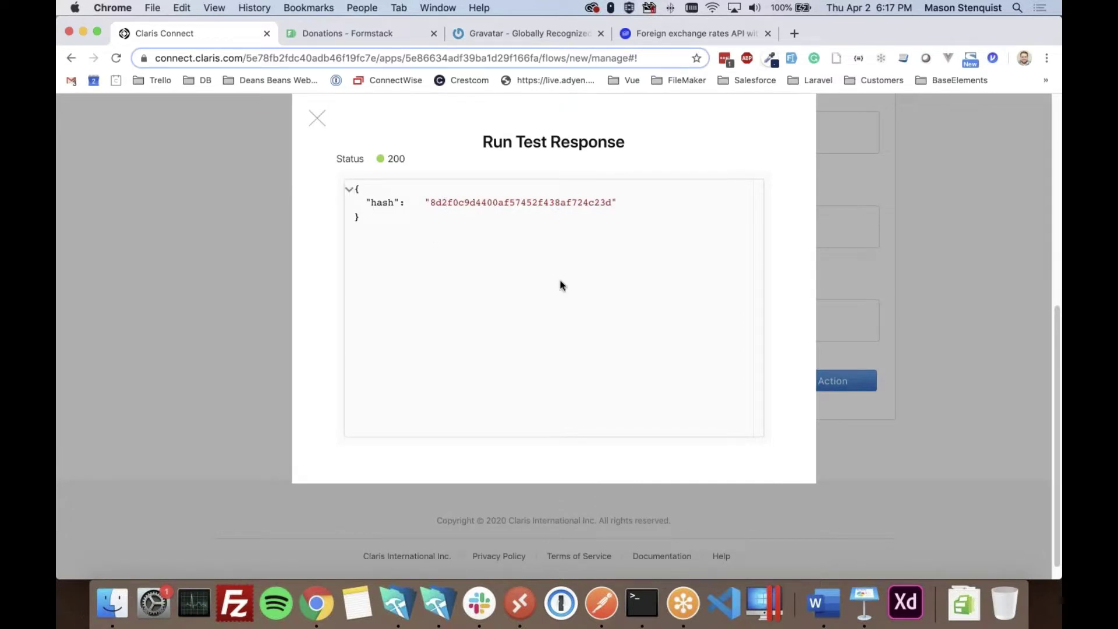
pyautogui.scroll(1, 413, 369)
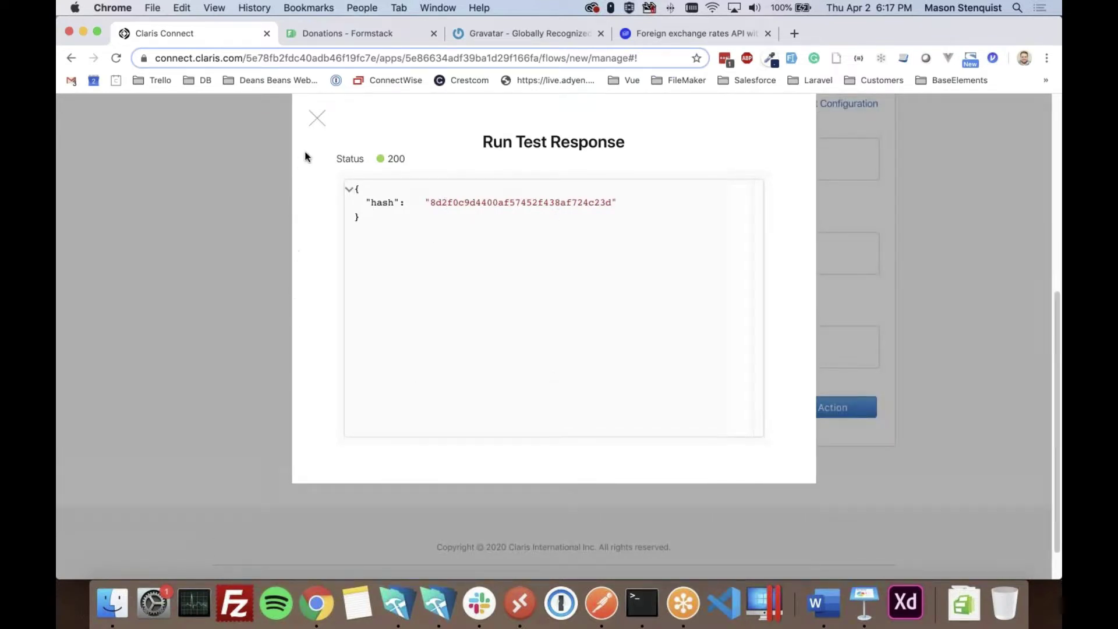
pyautogui.click(317, 121)
pyautogui.scroll(5, 274, 337)
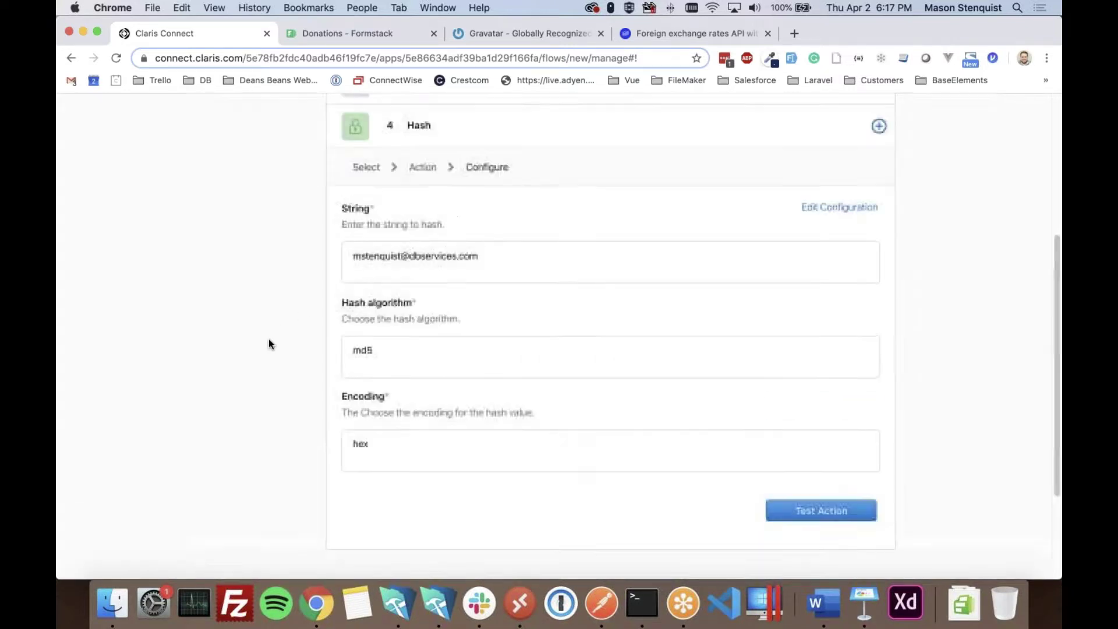
pyautogui.click(695, 210)
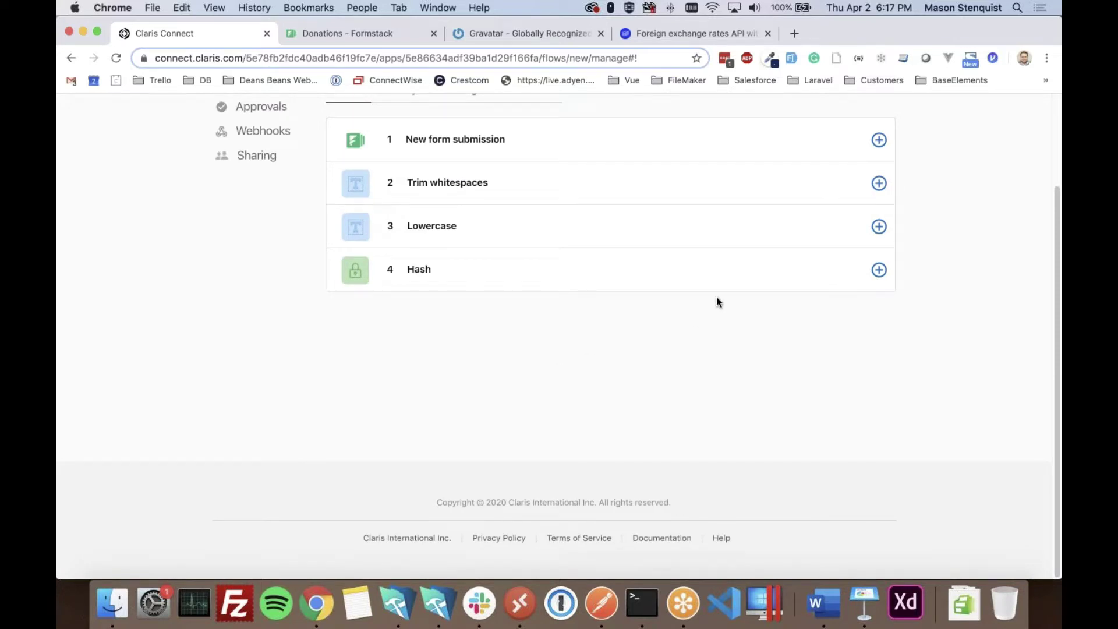
pyautogui.click(481, 36)
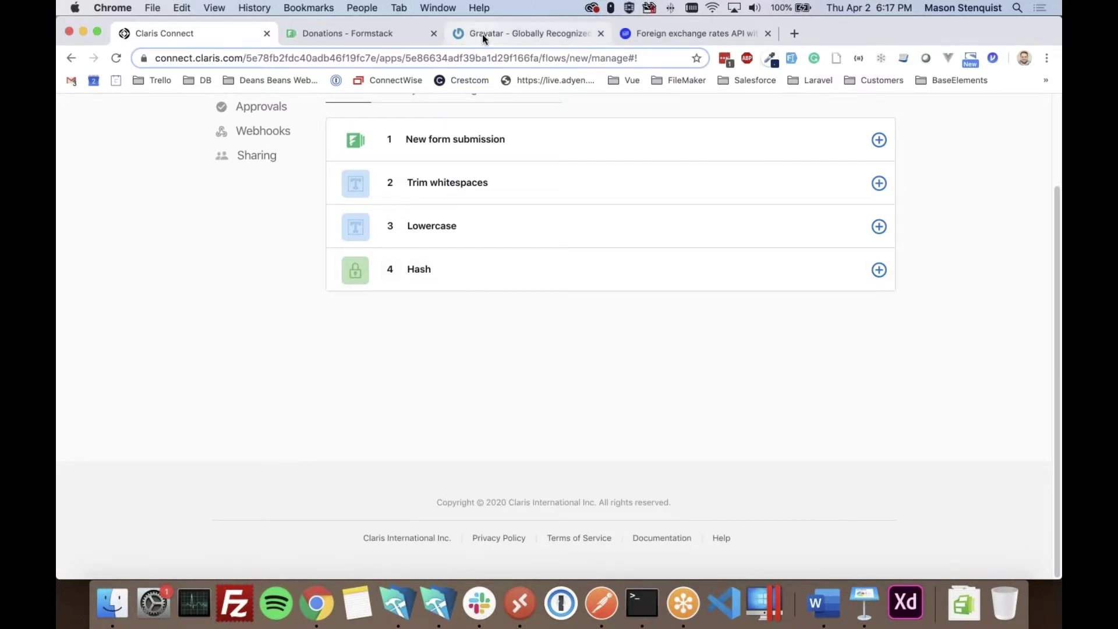
pyautogui.press('super+bracketright')
pyautogui.scroll(-1, 454, 349)
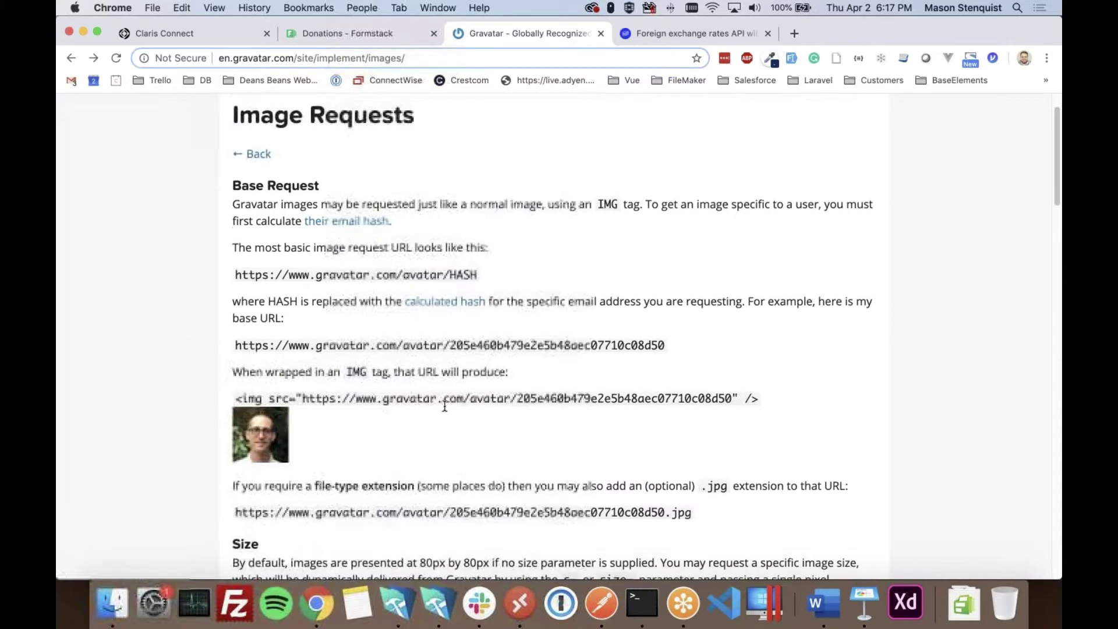
pyautogui.moveTo(303, 373); pyautogui.dragTo(516, 371)
pyautogui.press('super+c')
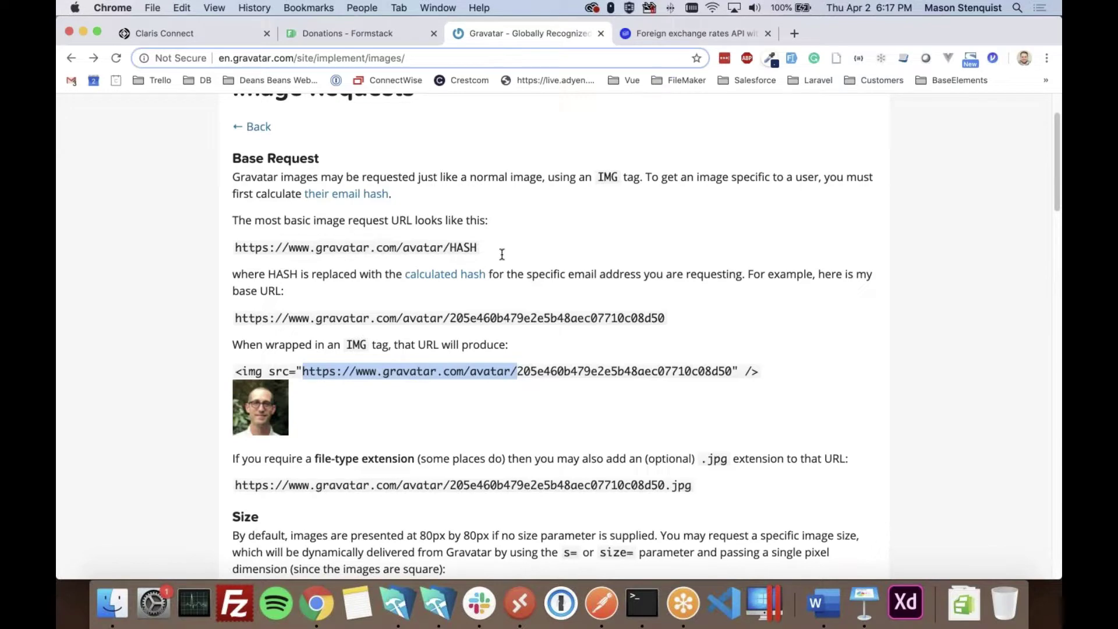
pyautogui.click(342, 35)
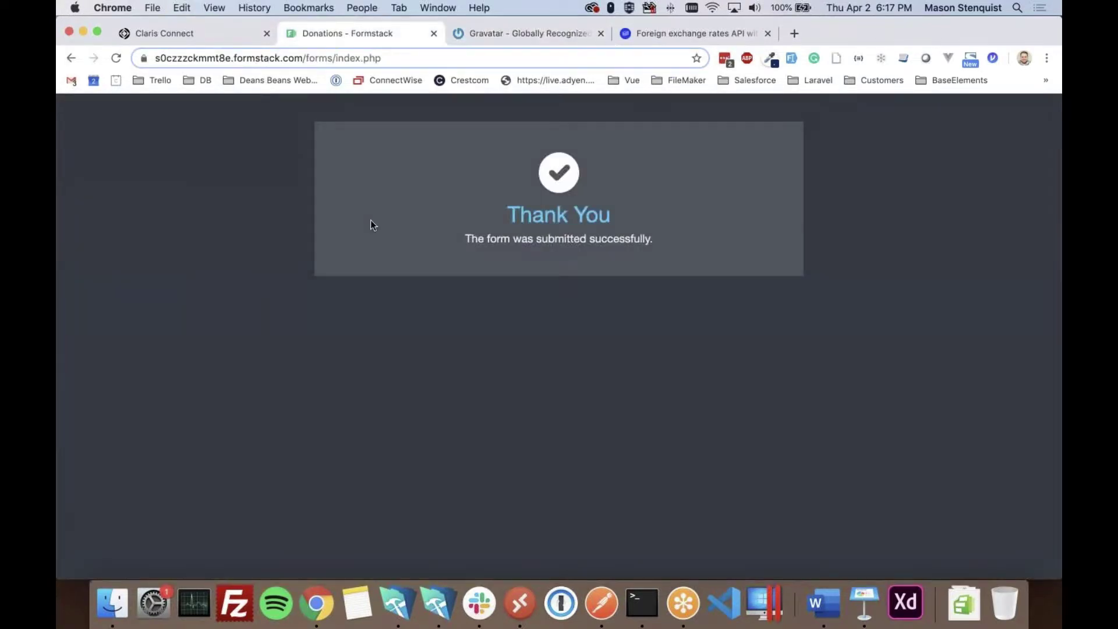
pyautogui.click(169, 40)
pyautogui.click(879, 269)
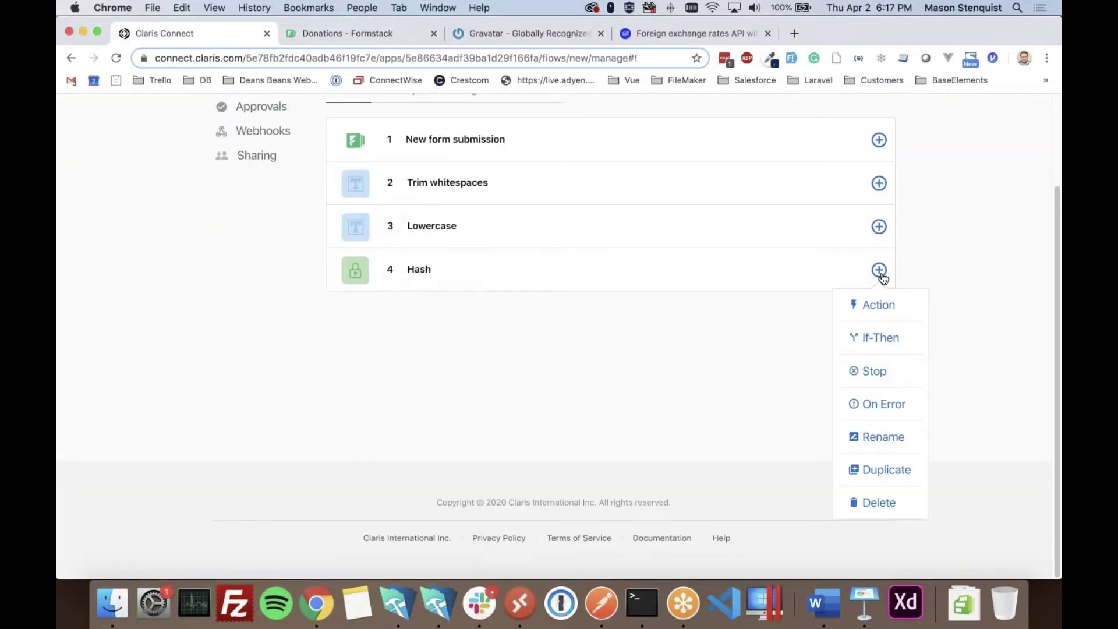
# - Add a fifth Variable action step and create the flow variable gravatarURL
pyautogui.click(878, 306)
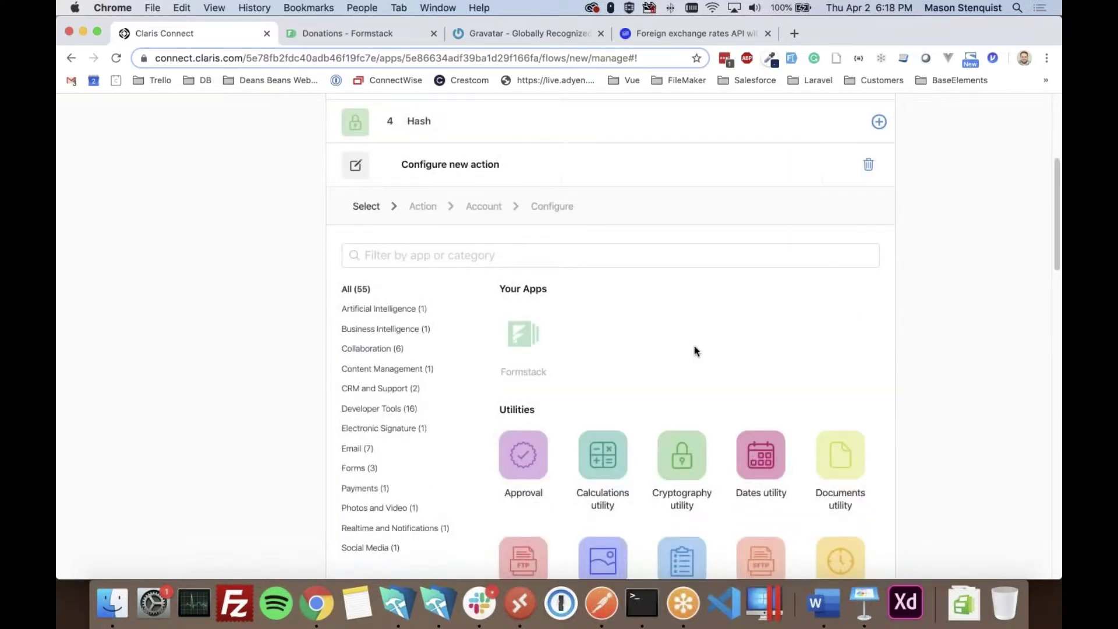
pyautogui.scroll(1, 546, 267)
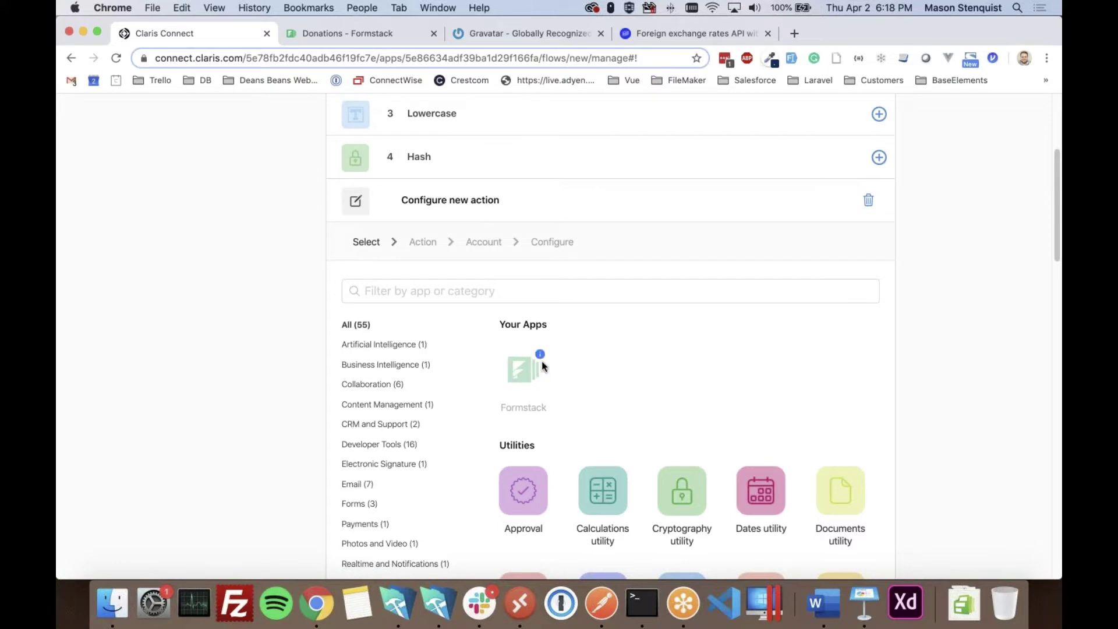
pyautogui.scroll(-5, 542, 364)
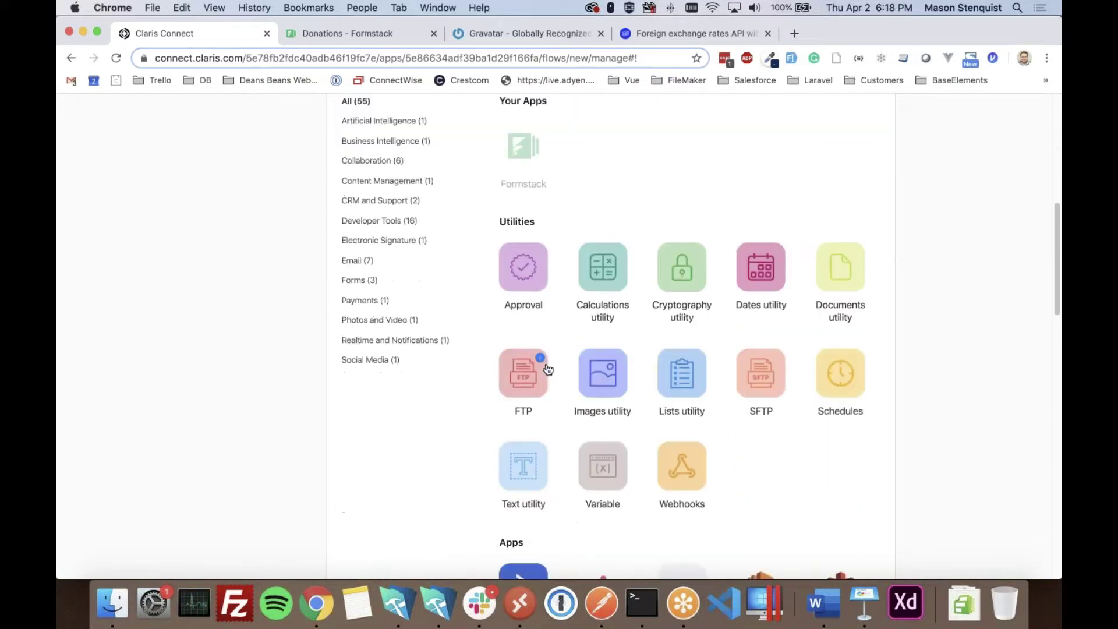
pyautogui.click(605, 462)
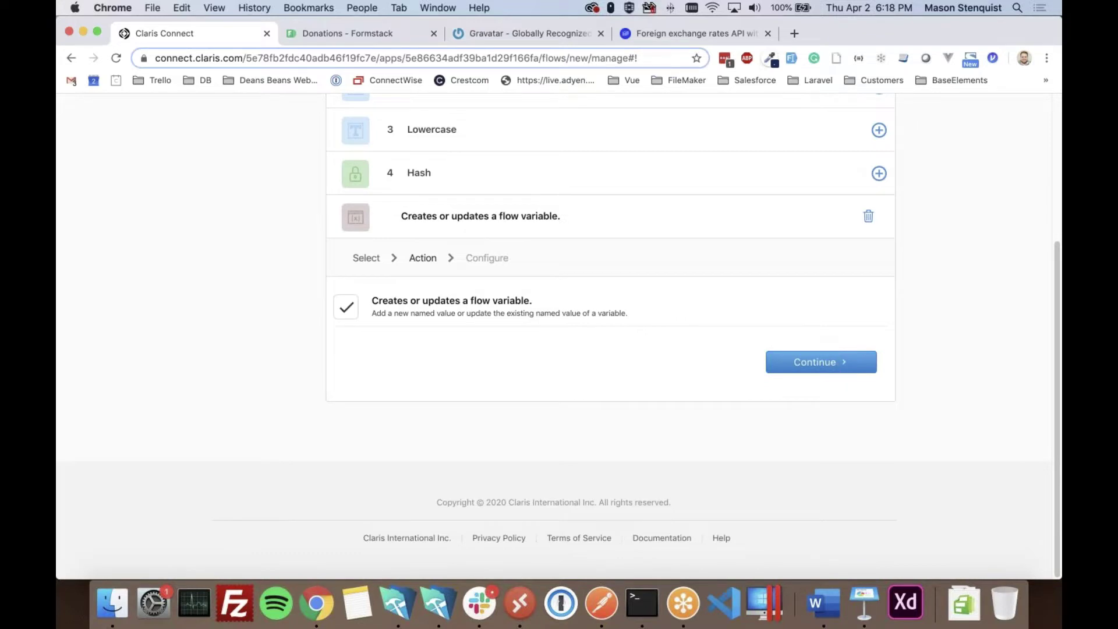
pyautogui.click(818, 362)
pyautogui.click(516, 309)
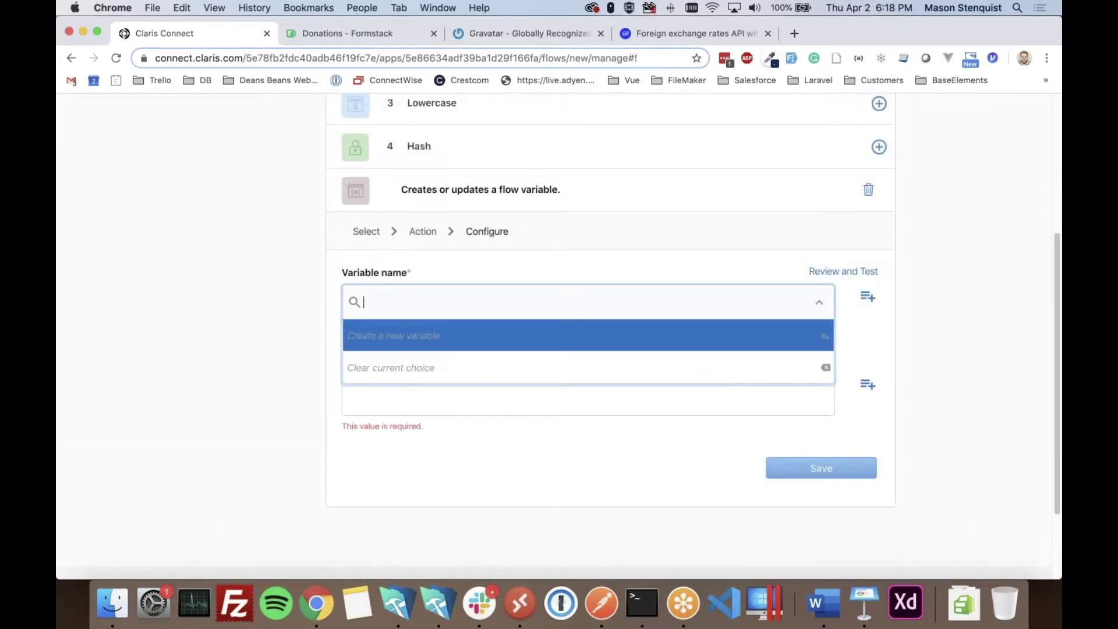
pyautogui.click(417, 342)
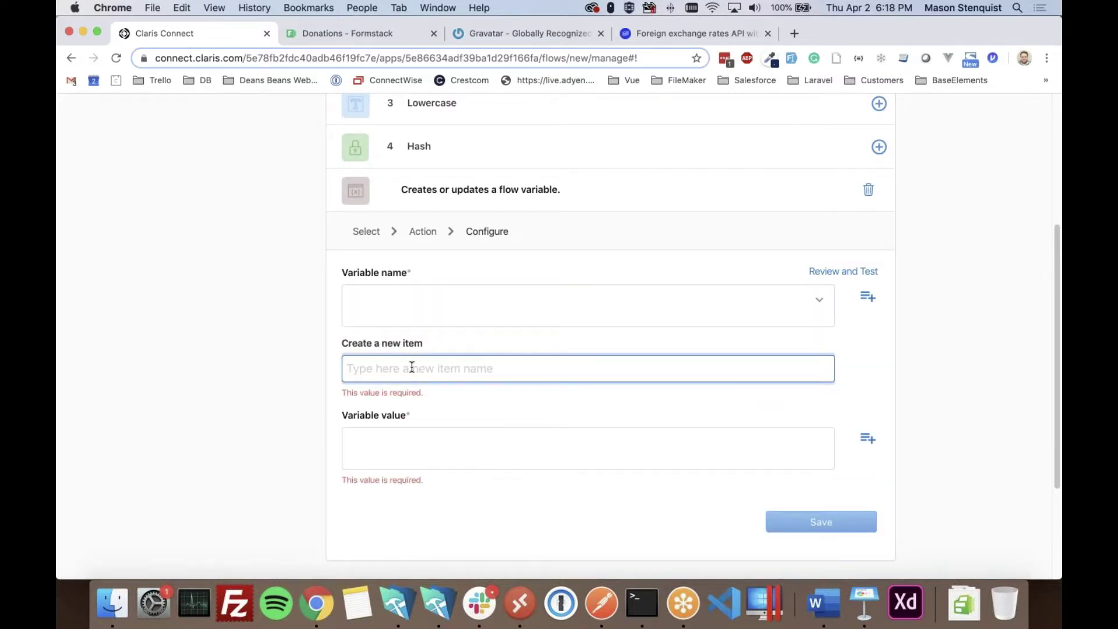
pyautogui.write('g')
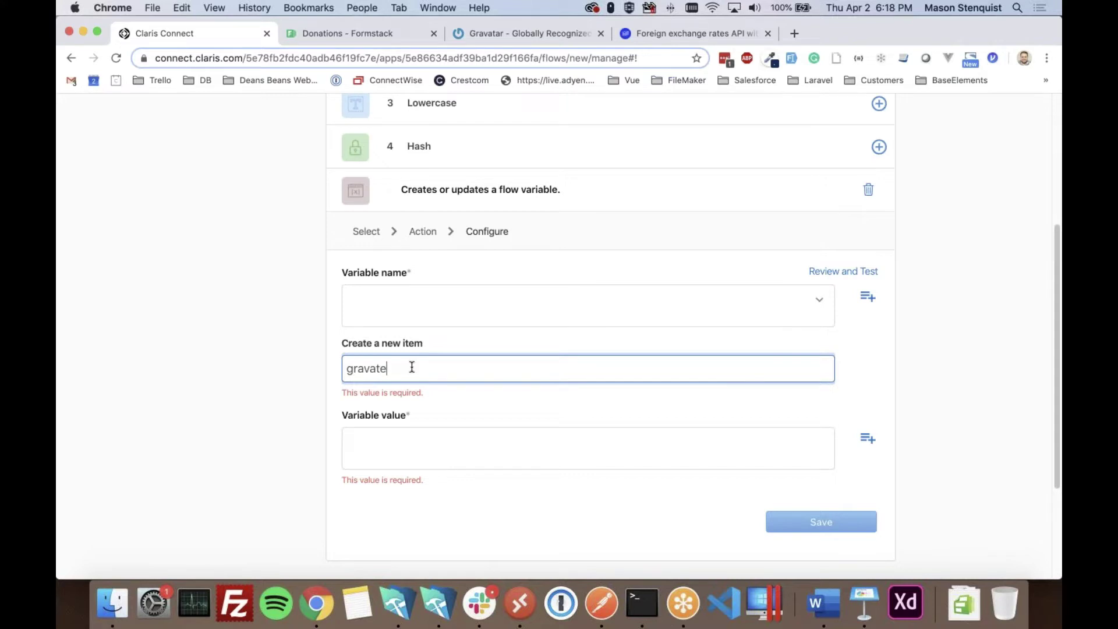
pyautogui.write('ravatarURL')
pyautogui.press('Return')
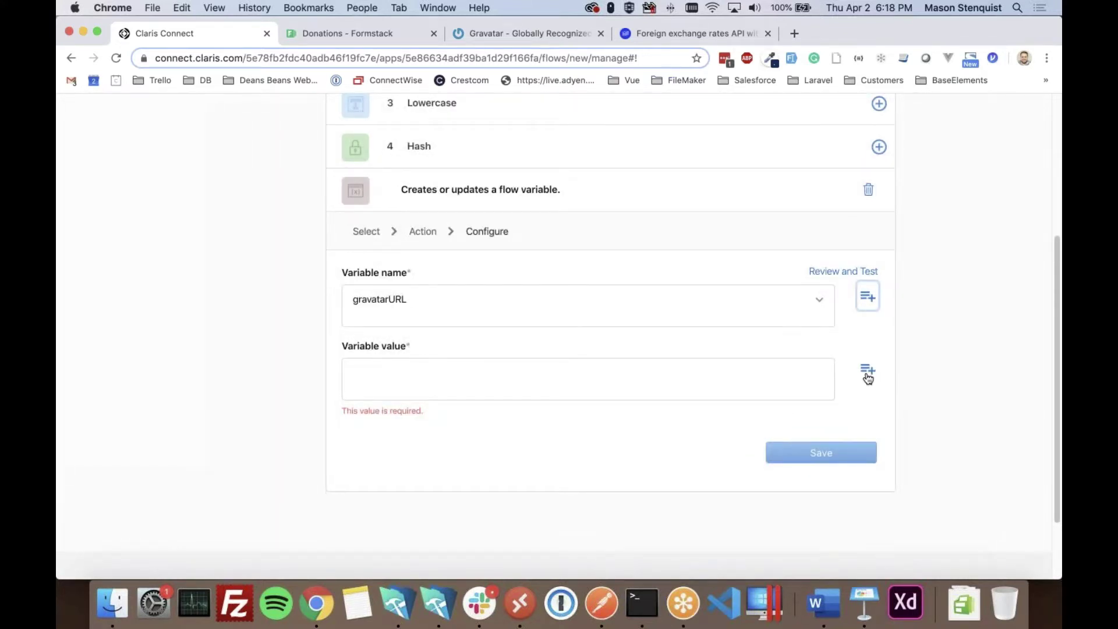
pyautogui.click(867, 373)
pyautogui.scroll(-3, 867, 378)
pyautogui.press('Escape')
pyautogui.click(410, 290)
pyautogui.press('super+v')
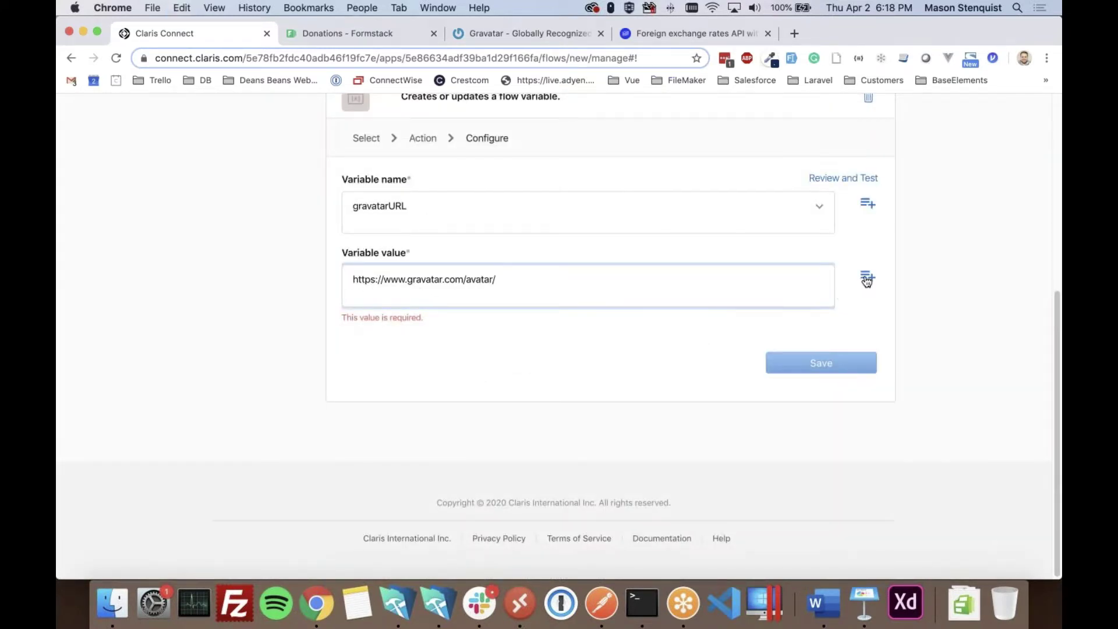
pyautogui.click(867, 278)
pyautogui.scroll(-3, 534, 330)
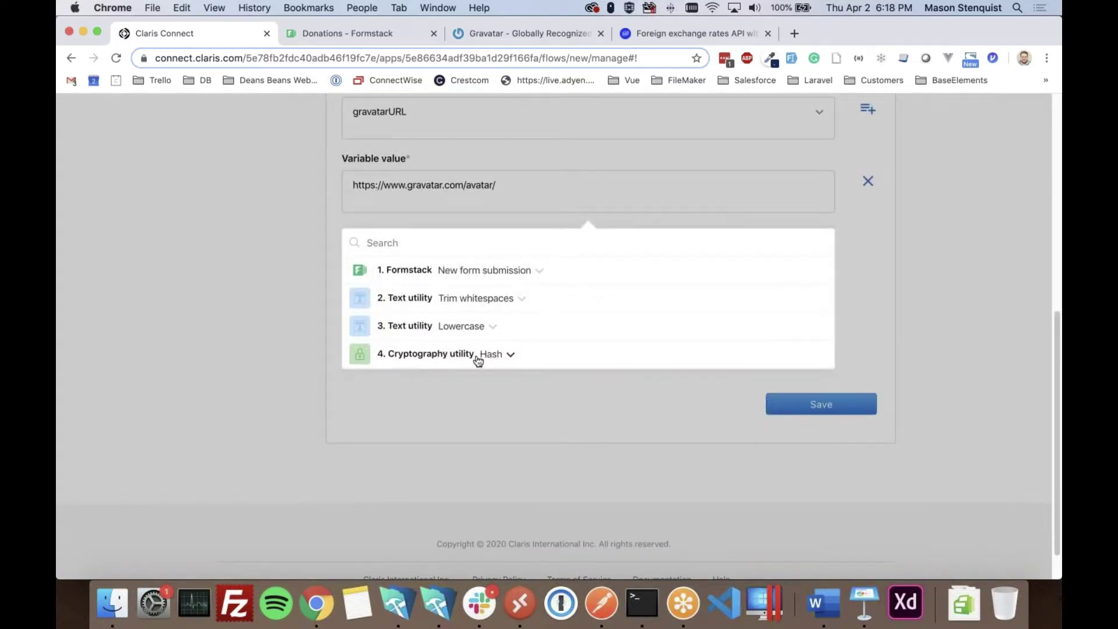
pyautogui.click(488, 355)
pyautogui.click(439, 398)
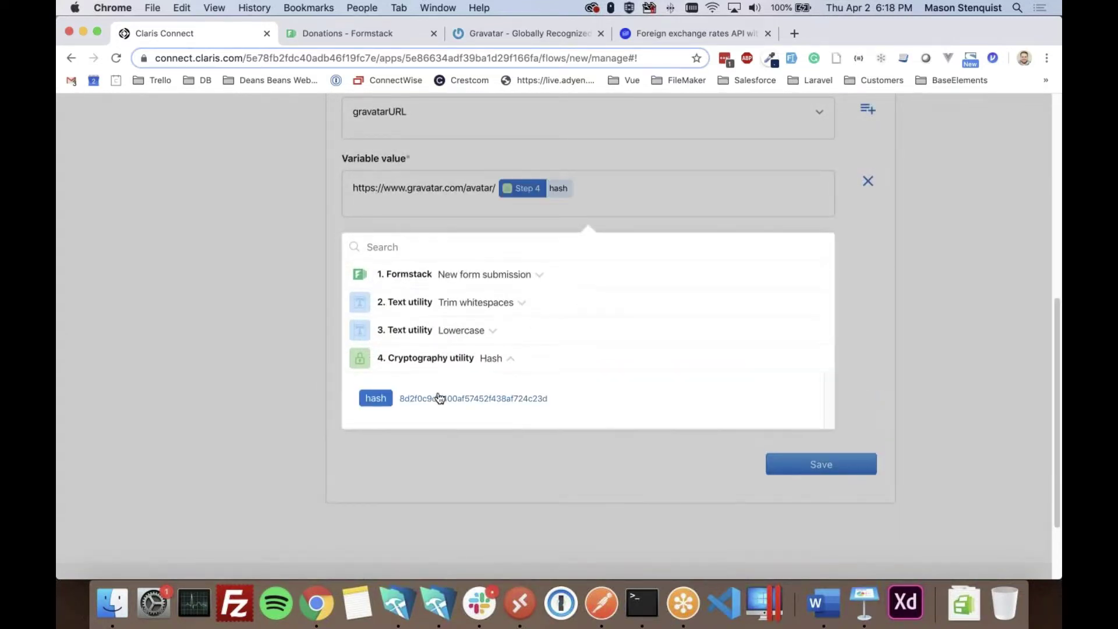
pyautogui.click(613, 197)
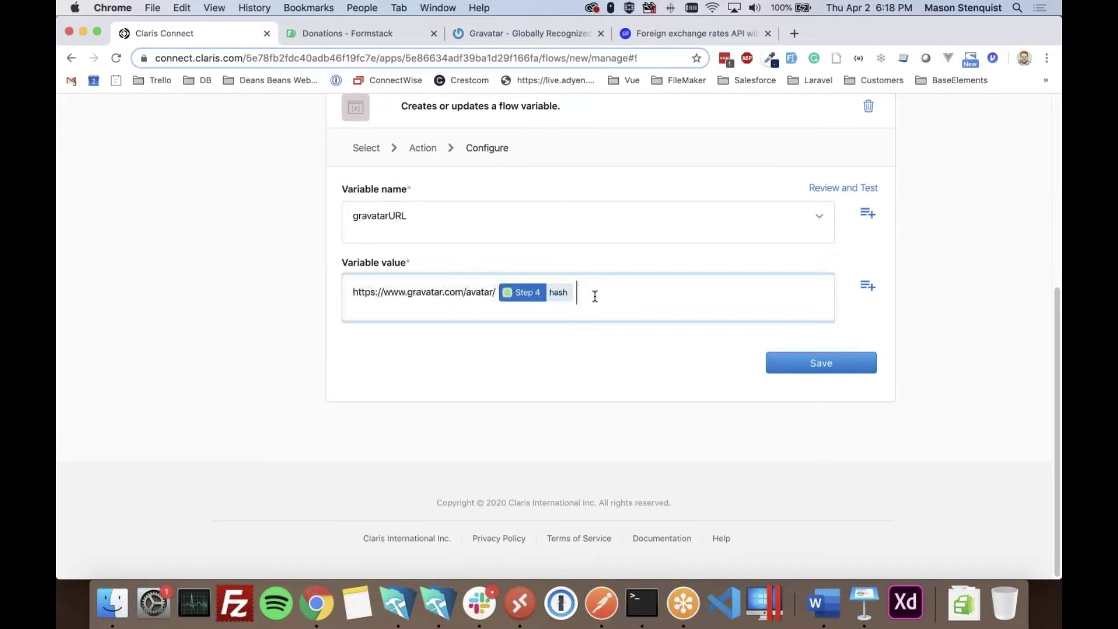
pyautogui.write('?s=200')
pyautogui.click(614, 386)
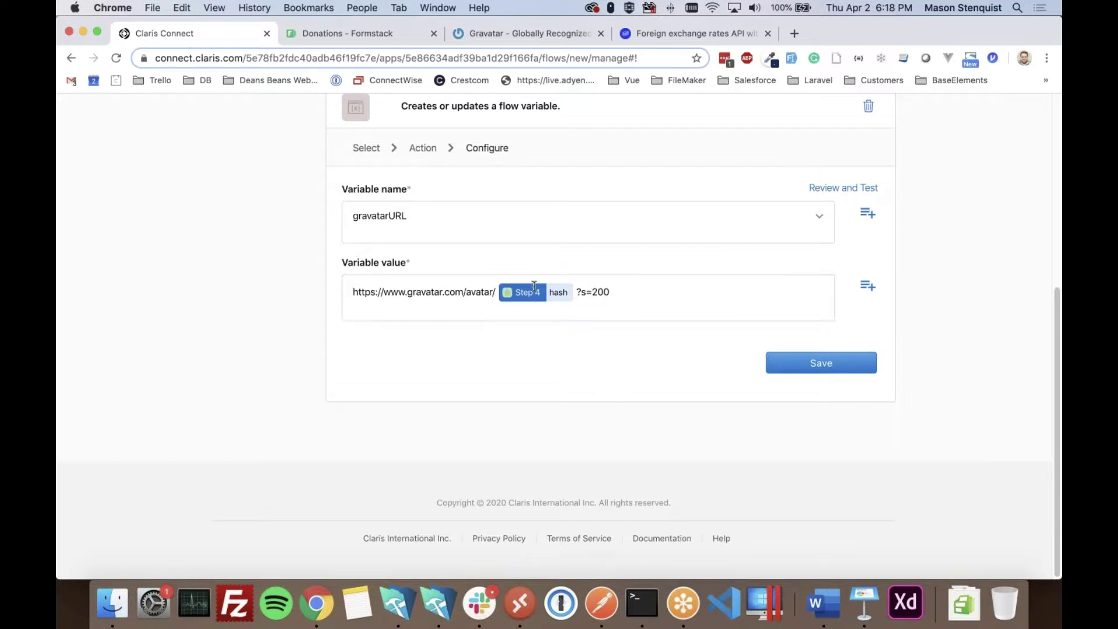
pyautogui.click(821, 367)
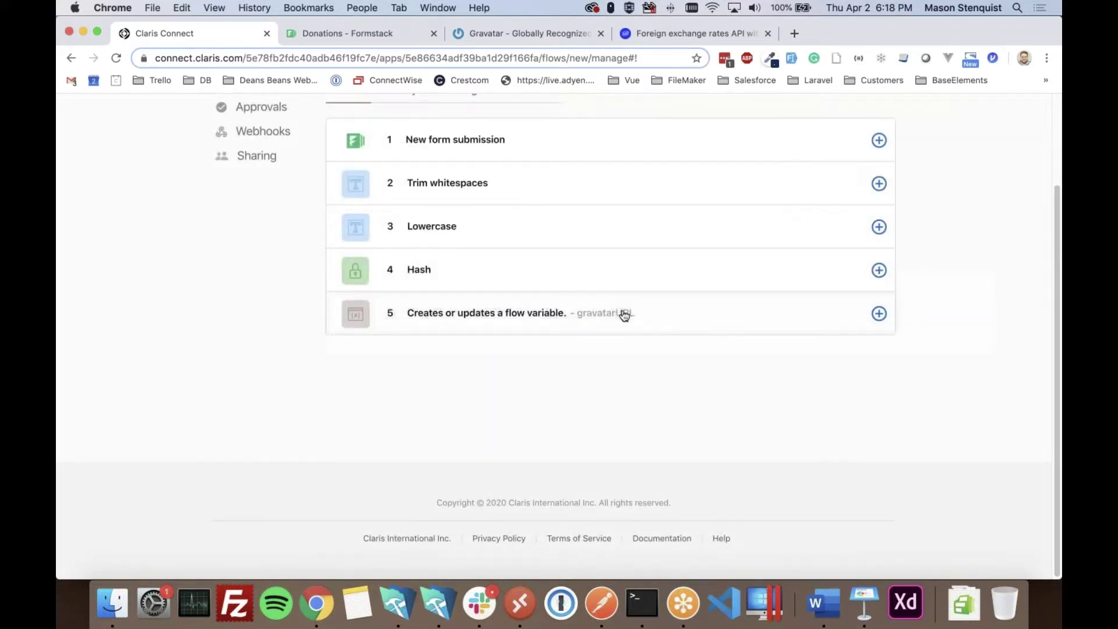
# - Review and test step 5, getting status 200
pyautogui.click(749, 322)
pyautogui.scroll(-1, 733, 419)
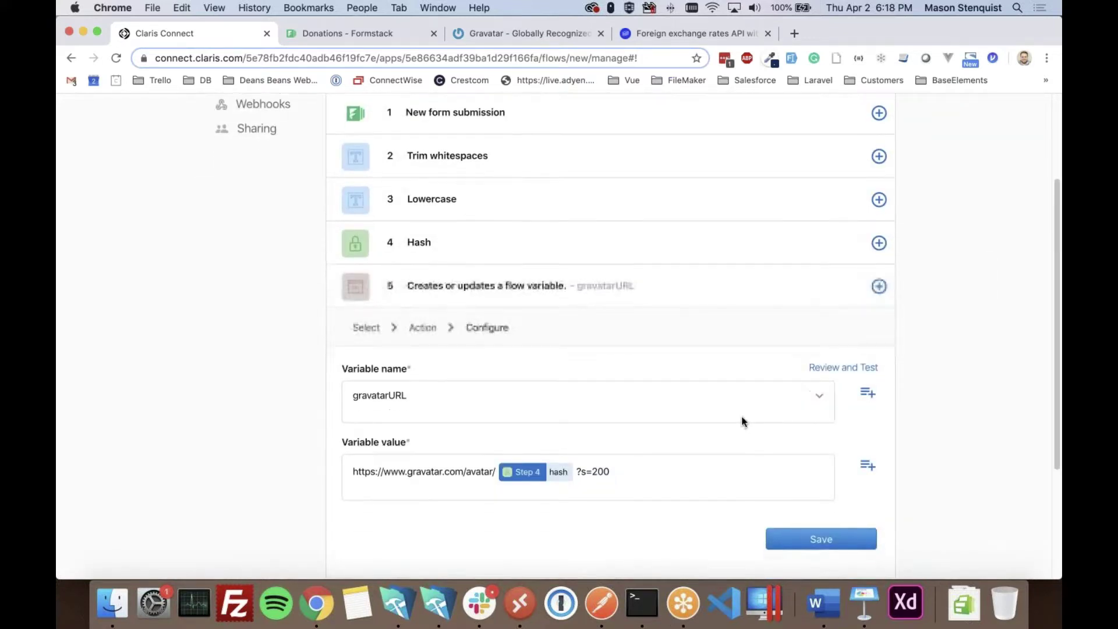
pyautogui.scroll(-1, 742, 421)
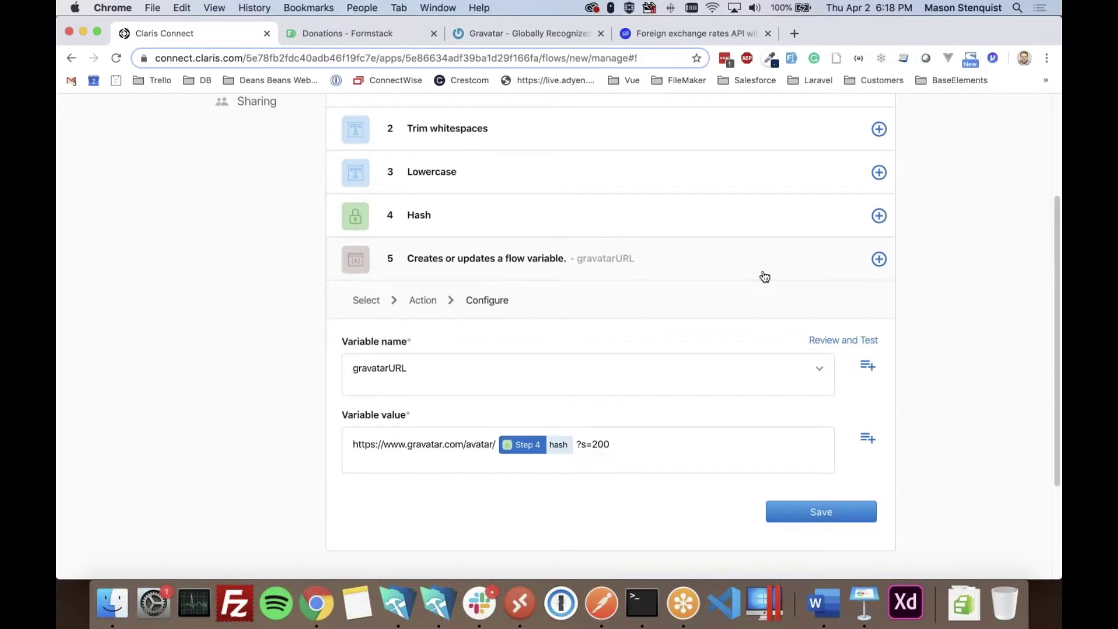
pyautogui.click(838, 343)
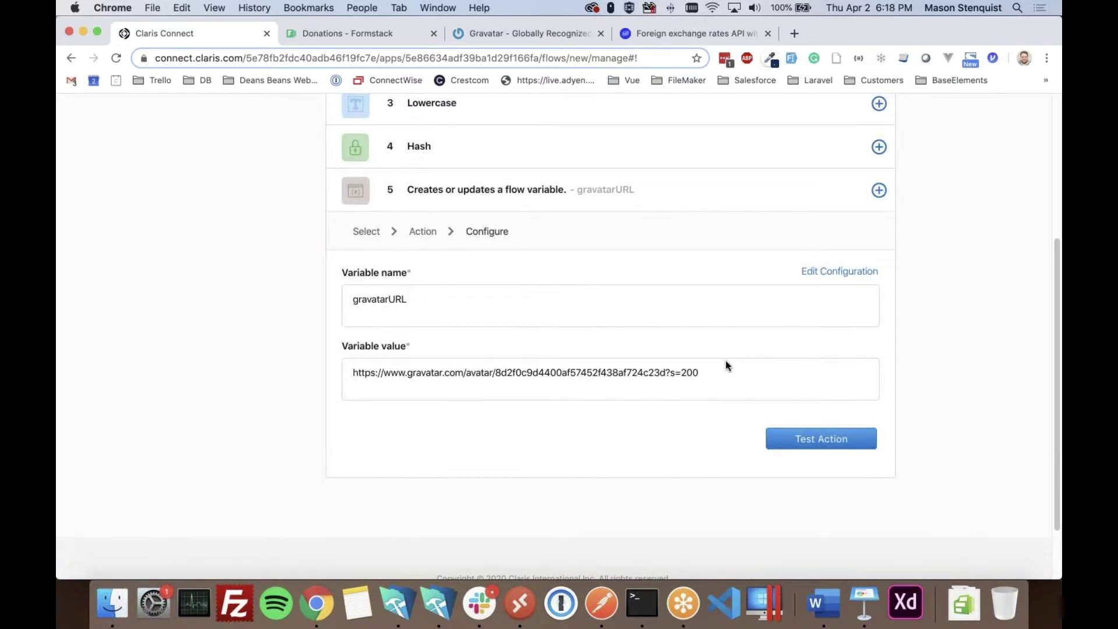
pyautogui.click(804, 427)
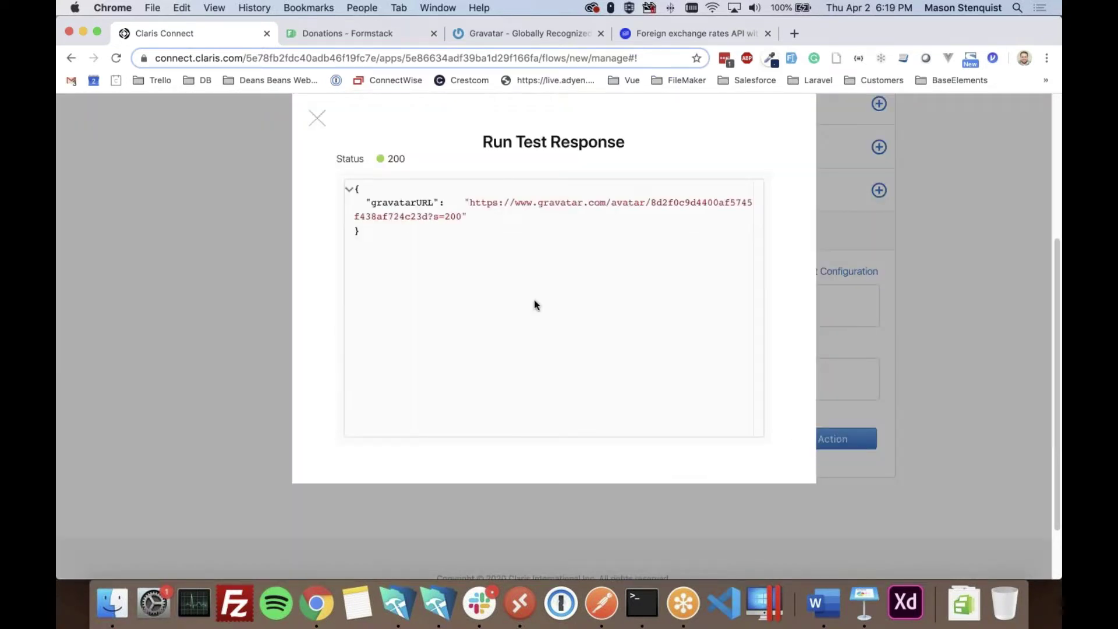
# - Load the resulting Gravatar avatar URL in a new browser tab
pyautogui.moveTo(471, 202); pyautogui.dragTo(460, 215)
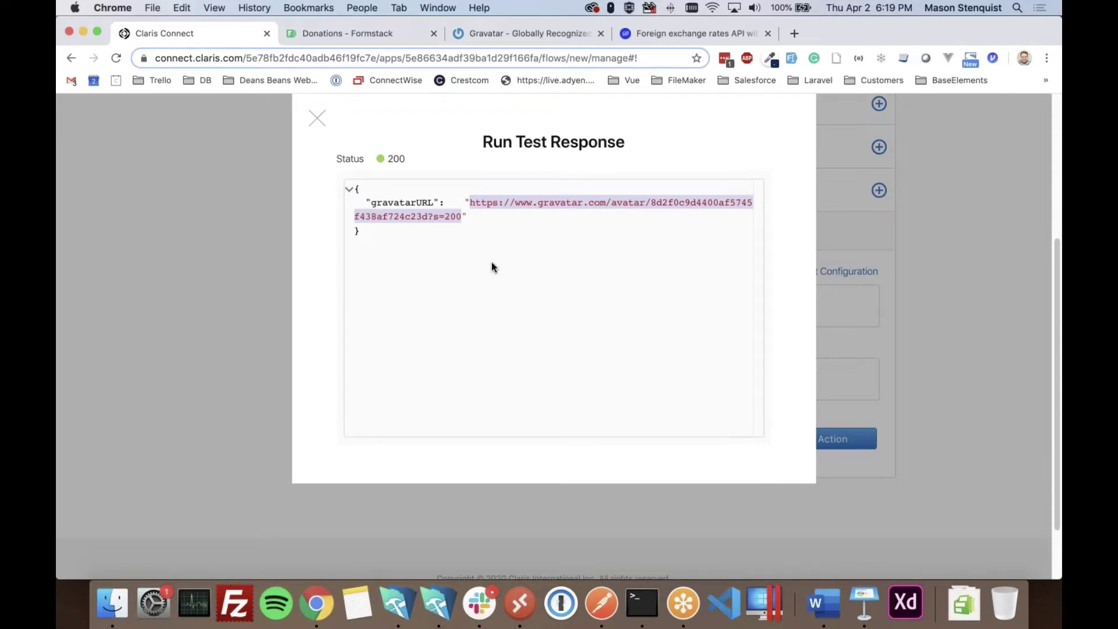
pyautogui.press('super+t')
pyautogui.write('https://www.gravatar.com/avatar/8d2f0c9d4400af57452f438af724c23d?s=200')
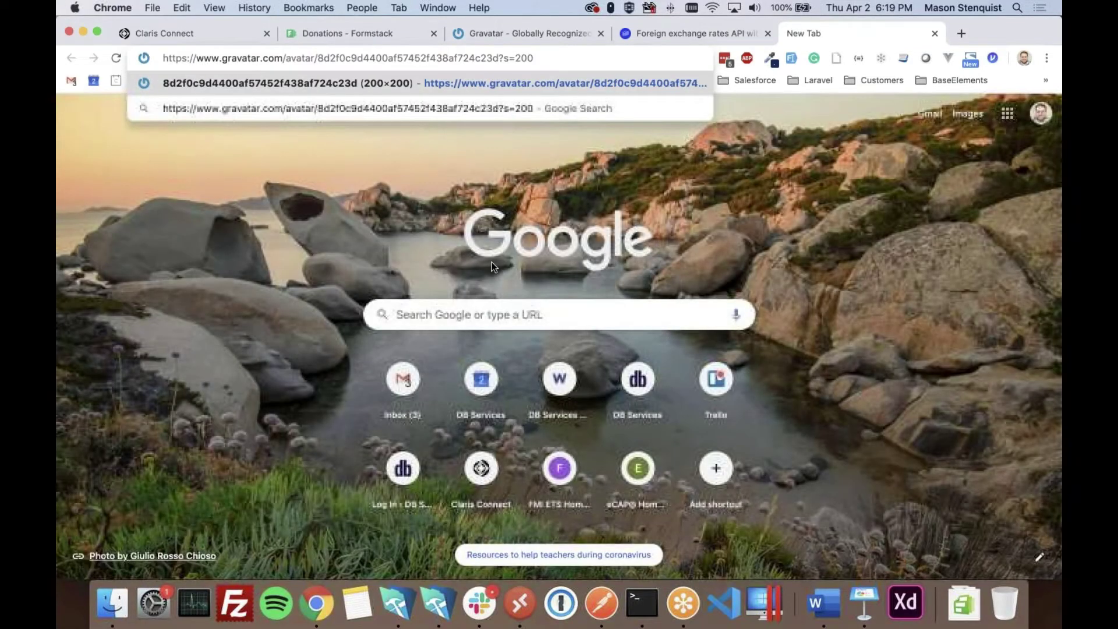
pyautogui.press('Return')
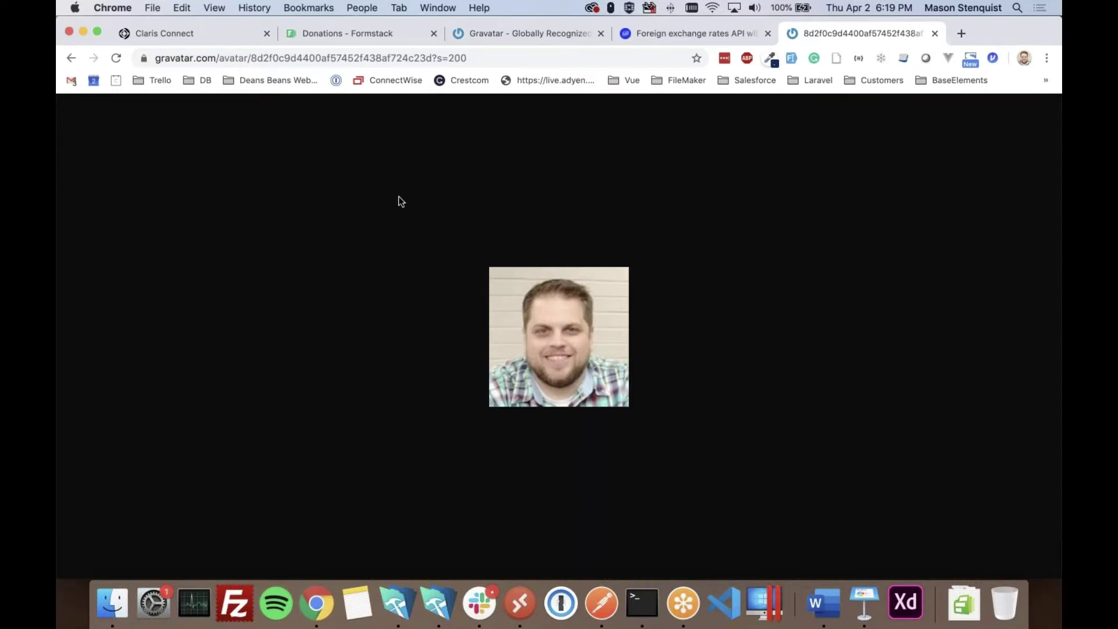
# - Close step 5's test results and go back to the filled Formstack donation form
pyautogui.click(173, 39)
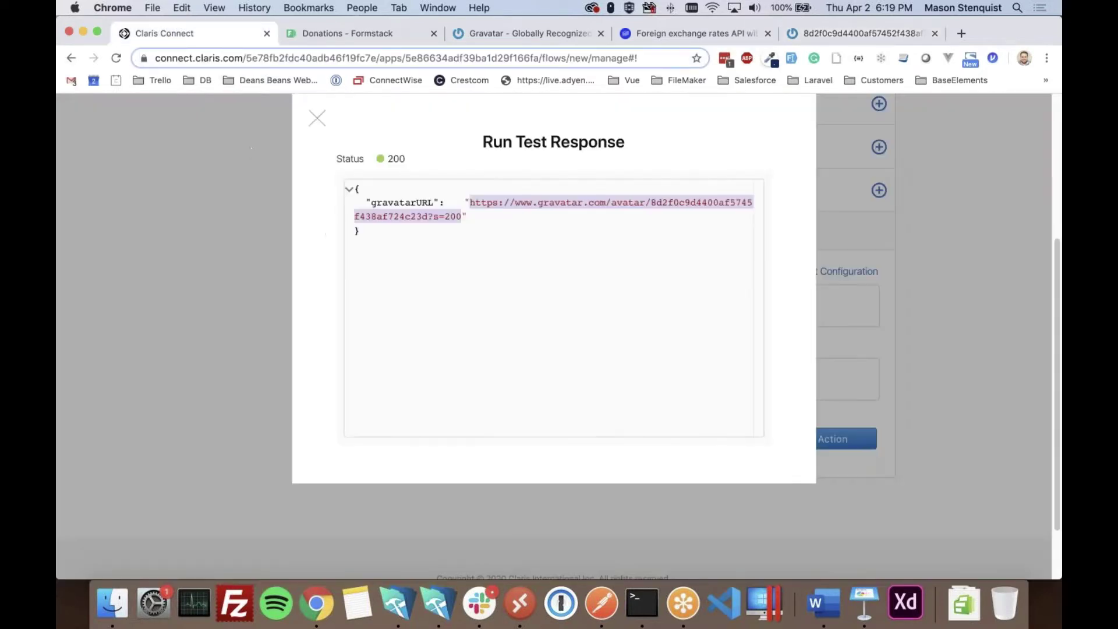
pyautogui.click(317, 118)
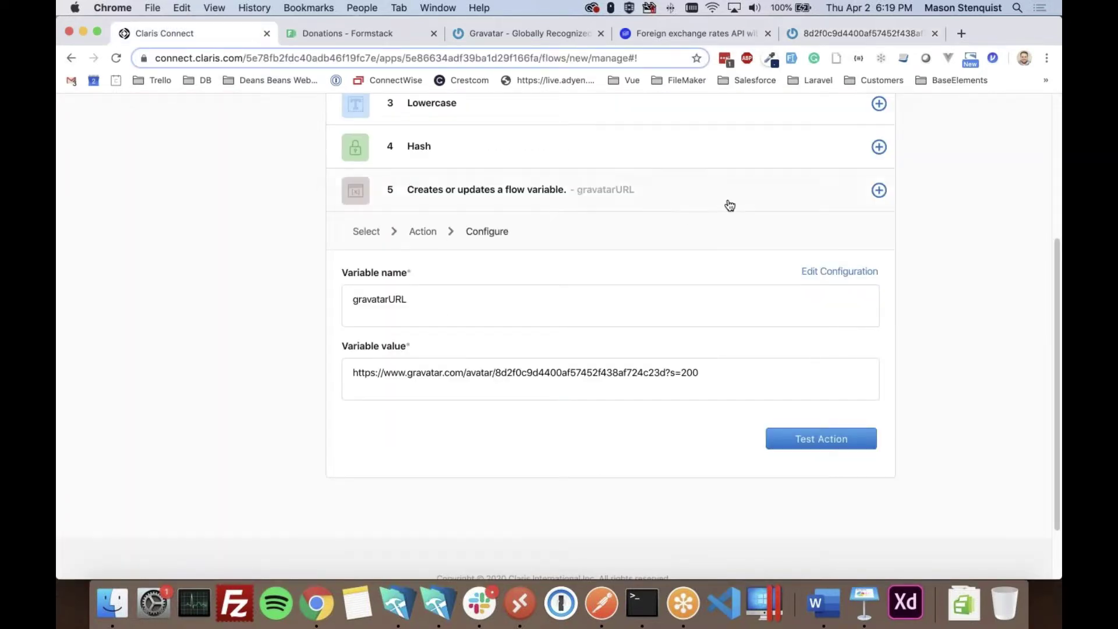
pyautogui.click(780, 193)
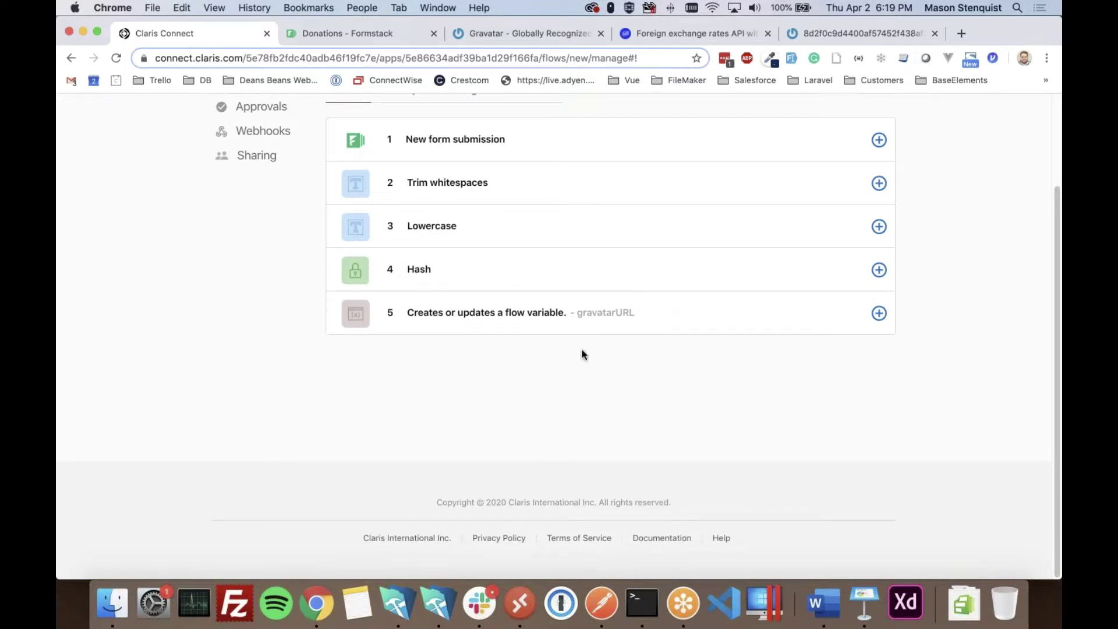
pyautogui.click(337, 35)
pyautogui.press('super+Left')
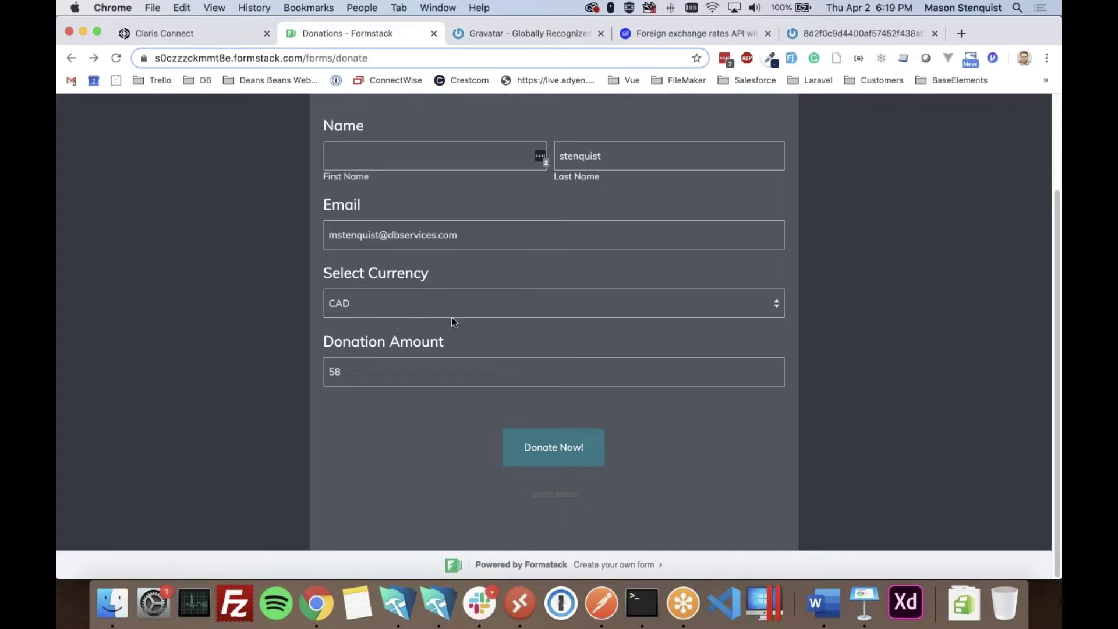
pyautogui.click(184, 34)
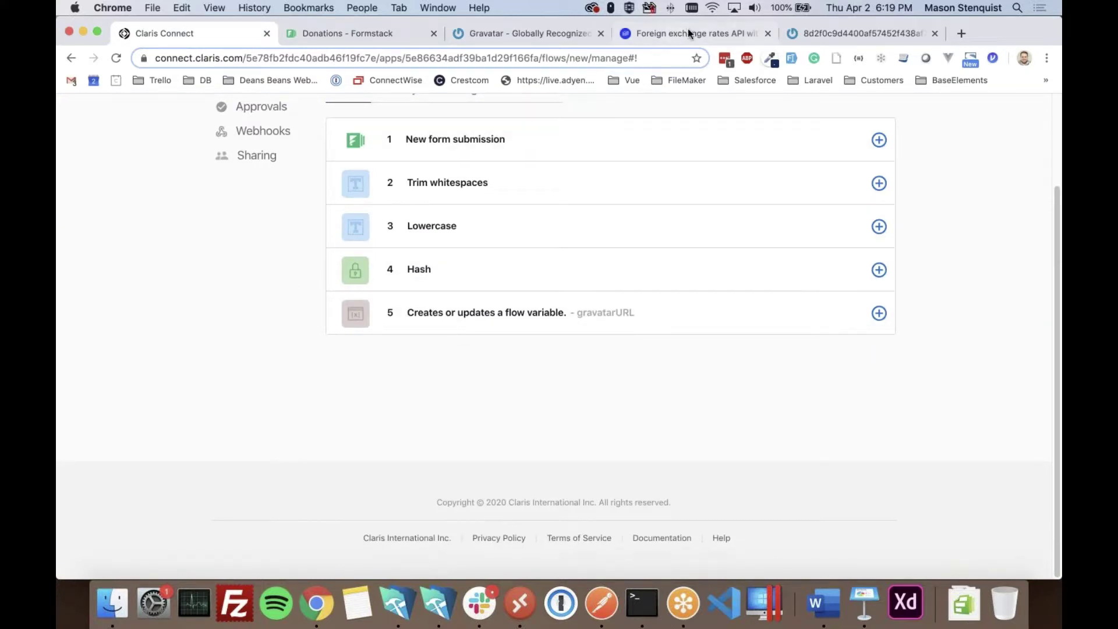
# - Add a sixth step using the Webhooks utility with HTTP GET request kept checked
pyautogui.click(878, 313)
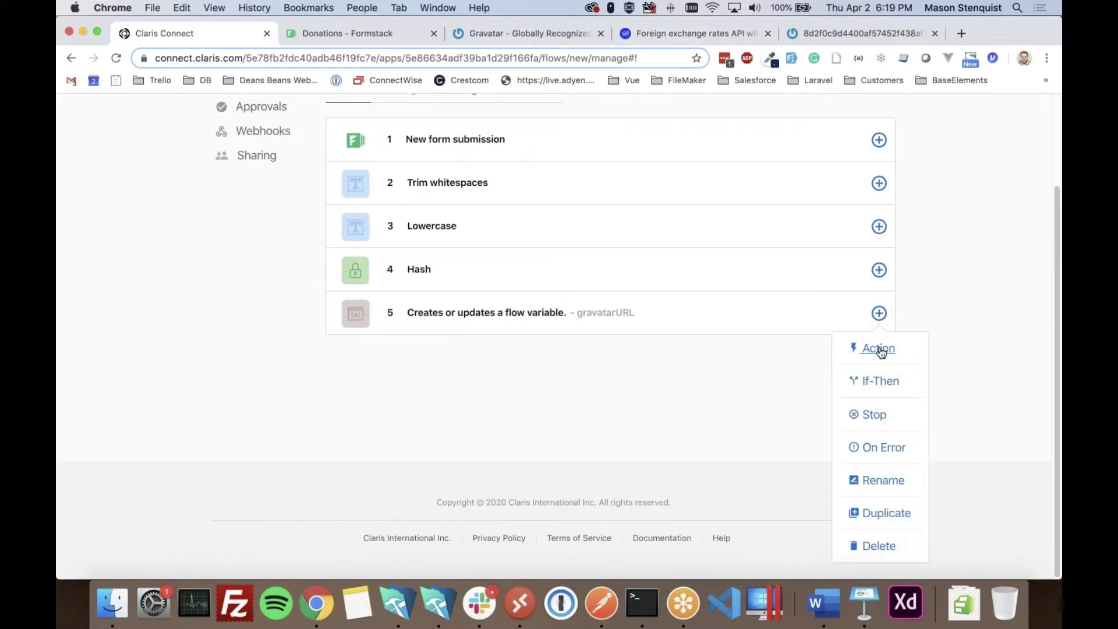
pyautogui.click(878, 348)
pyautogui.click(498, 256)
pyautogui.write('exc')
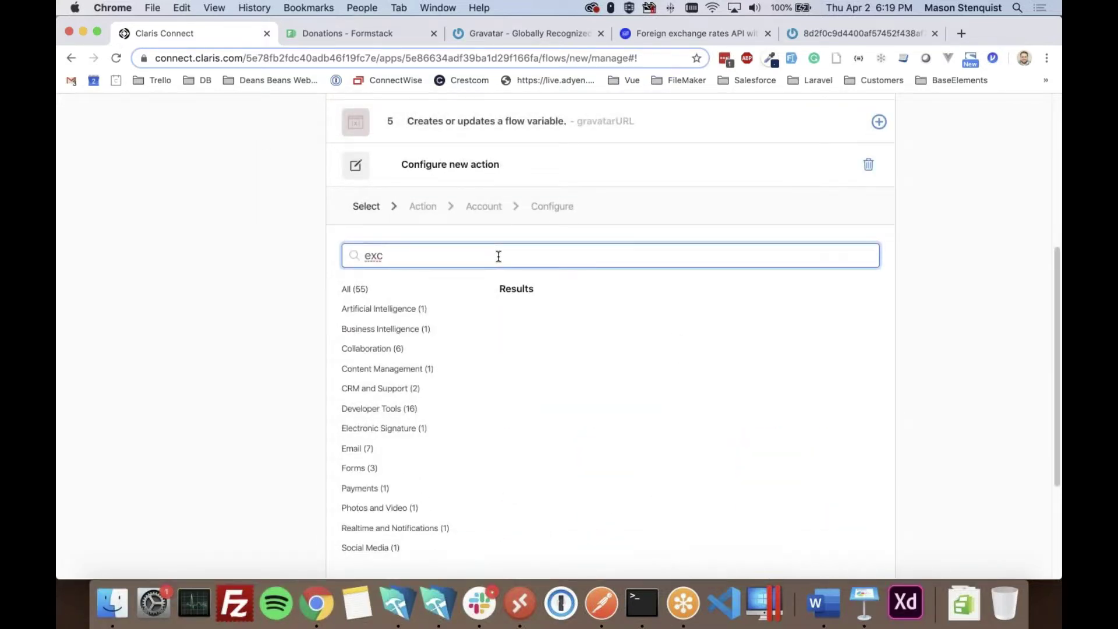
pyautogui.press('BackSpace')
pyautogui.press('BackSpace')
pyautogui.press('BackSpace')
pyautogui.scroll(-2, 573, 340)
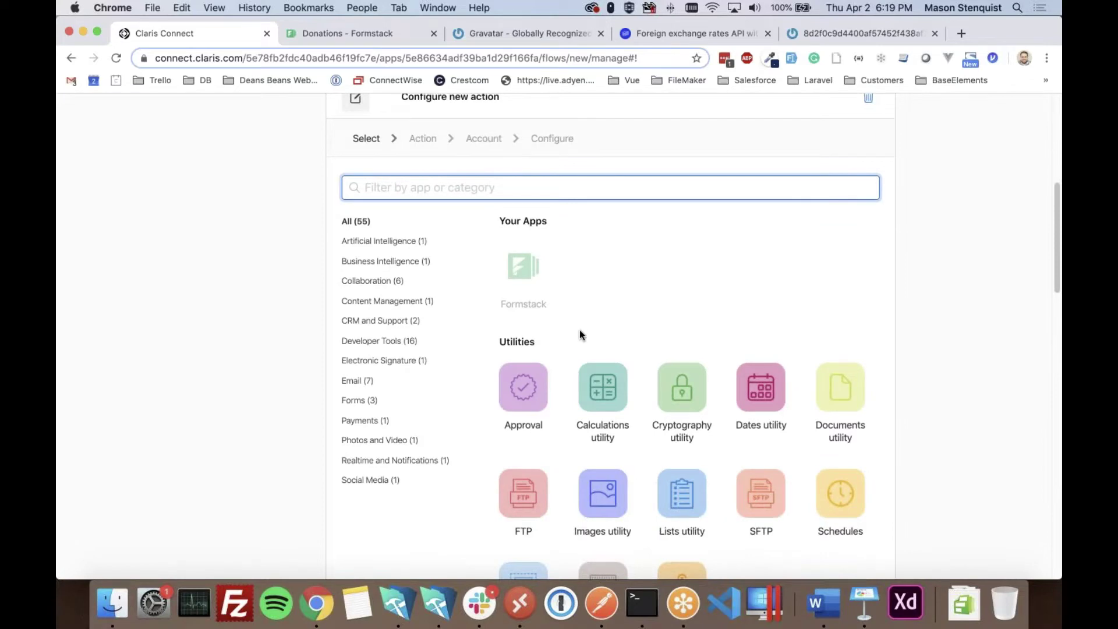
pyautogui.scroll(-3, 646, 172)
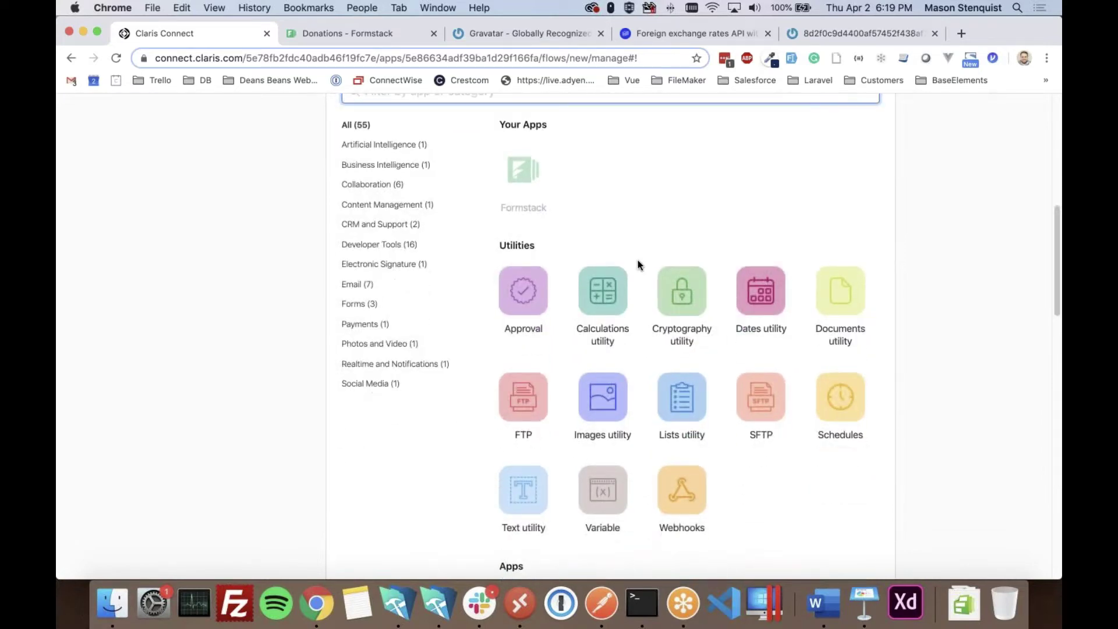
pyautogui.click(681, 489)
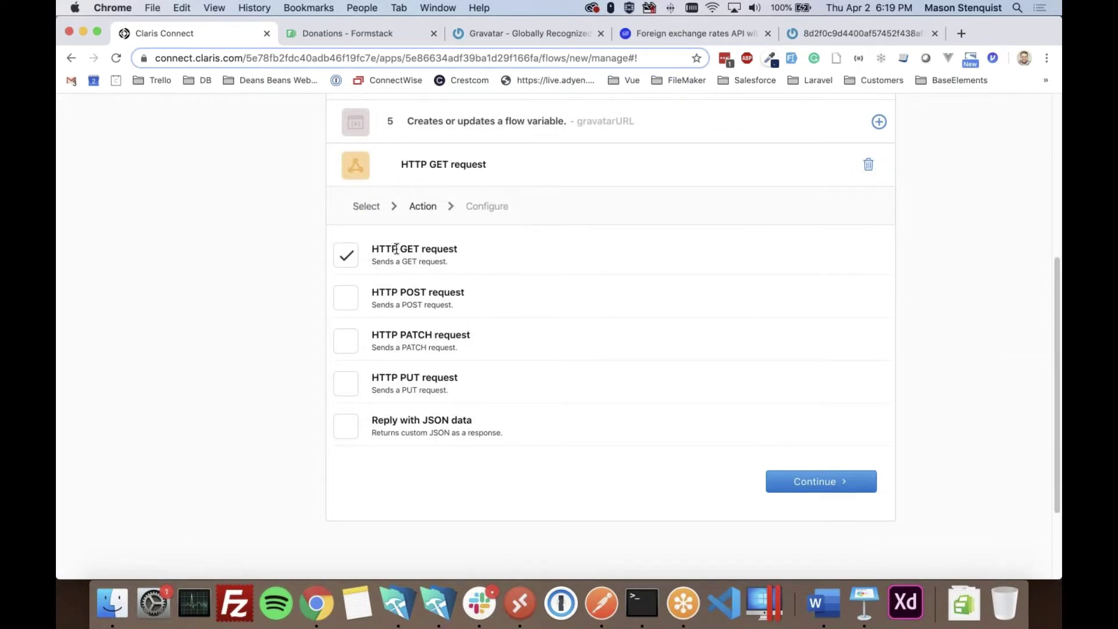
pyautogui.moveTo(373, 249); pyautogui.dragTo(412, 256)
pyautogui.click(406, 291)
pyautogui.click(684, 32)
# - Copy the exchangeratesapi.io latest?base=USD example URL and load it in a new tab
pyautogui.scroll(15, 352, 301)
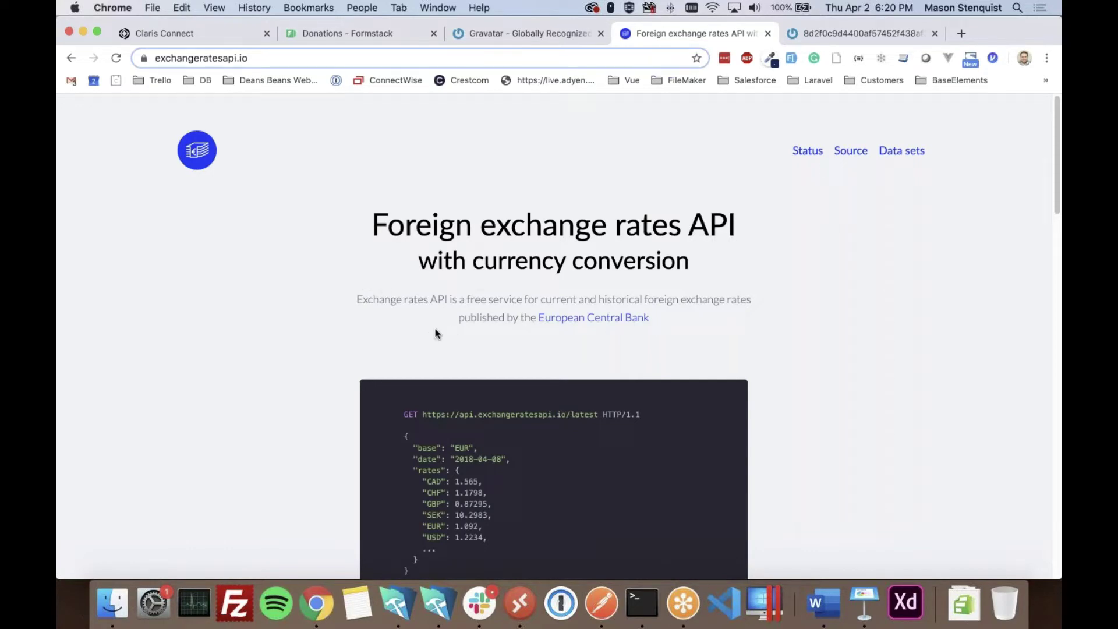
pyautogui.scroll(-2, 285, 381)
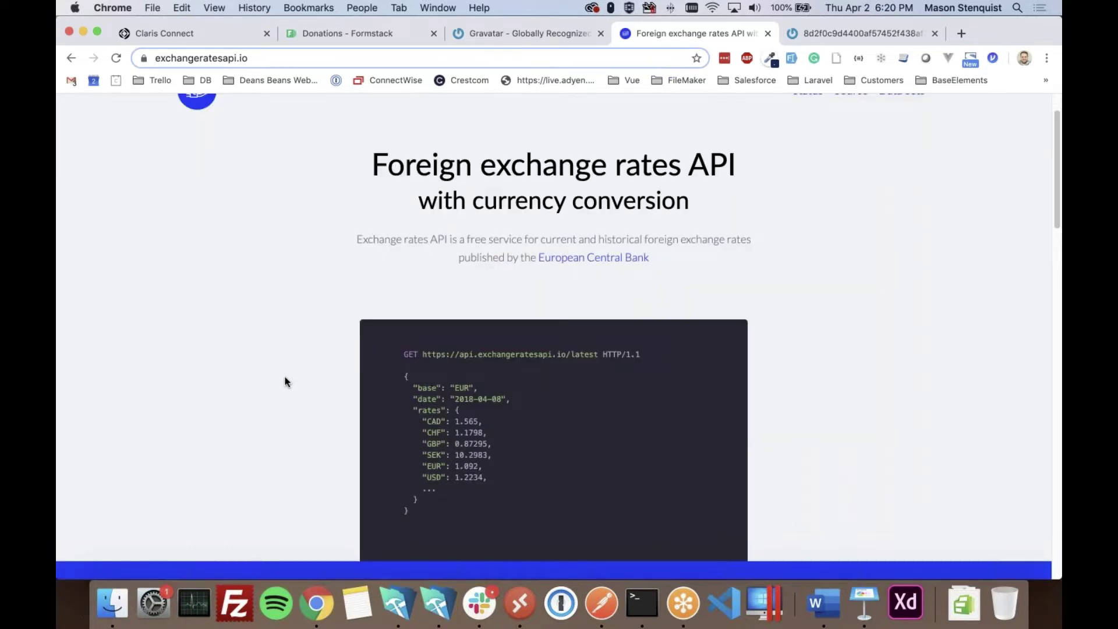
pyautogui.scroll(-10, 288, 383)
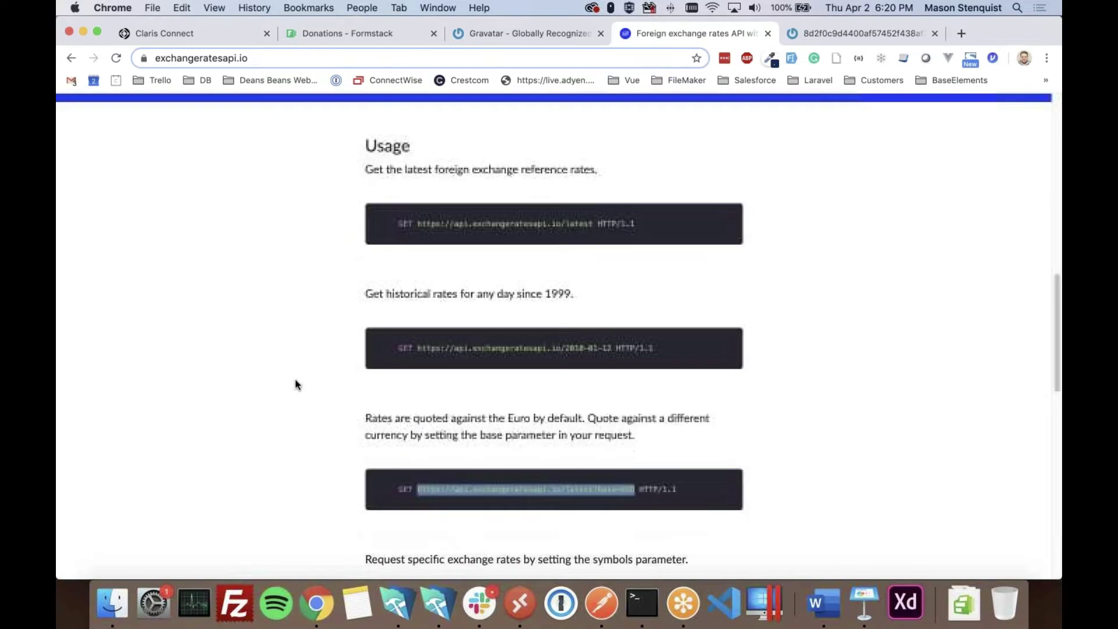
pyautogui.scroll(-5, 309, 386)
pyautogui.scroll(3, 512, 337)
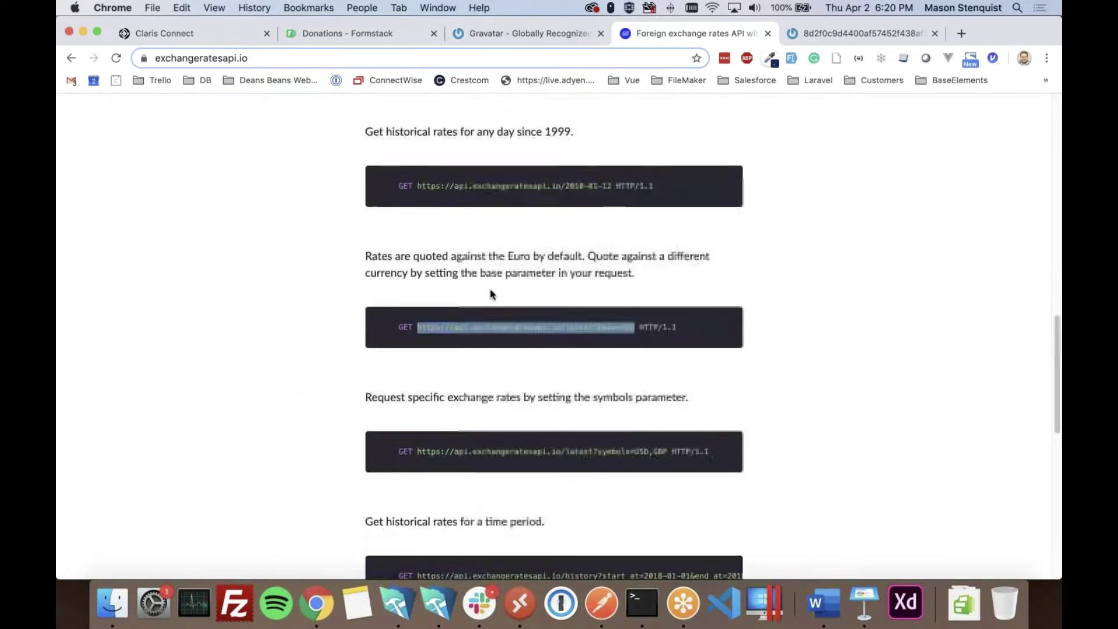
pyautogui.rightClick(600, 345)
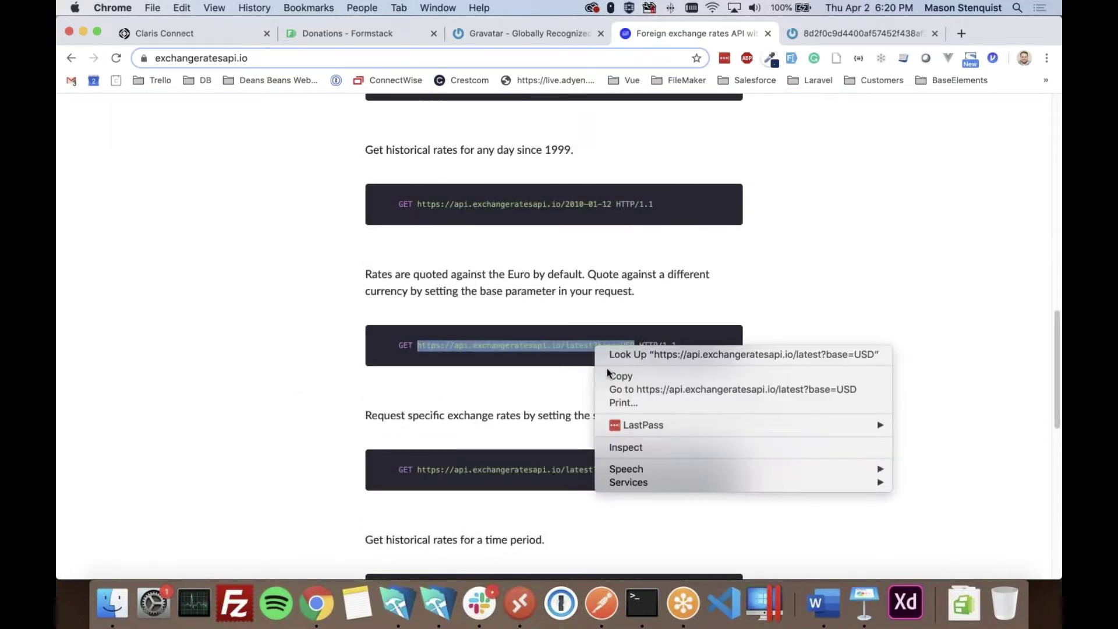
pyautogui.click(618, 377)
pyautogui.press('super+t')
pyautogui.press('super+v')
pyautogui.press('Return')
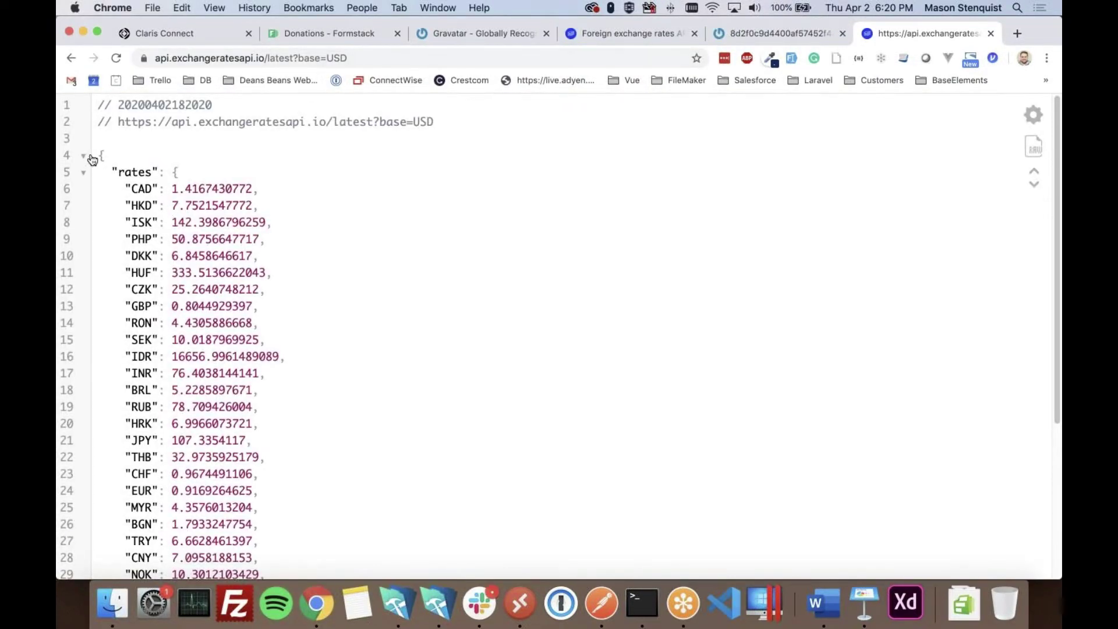
# - Inspect the returned rates JSON, including the USD rate line
pyautogui.scroll(-5, 168, 250)
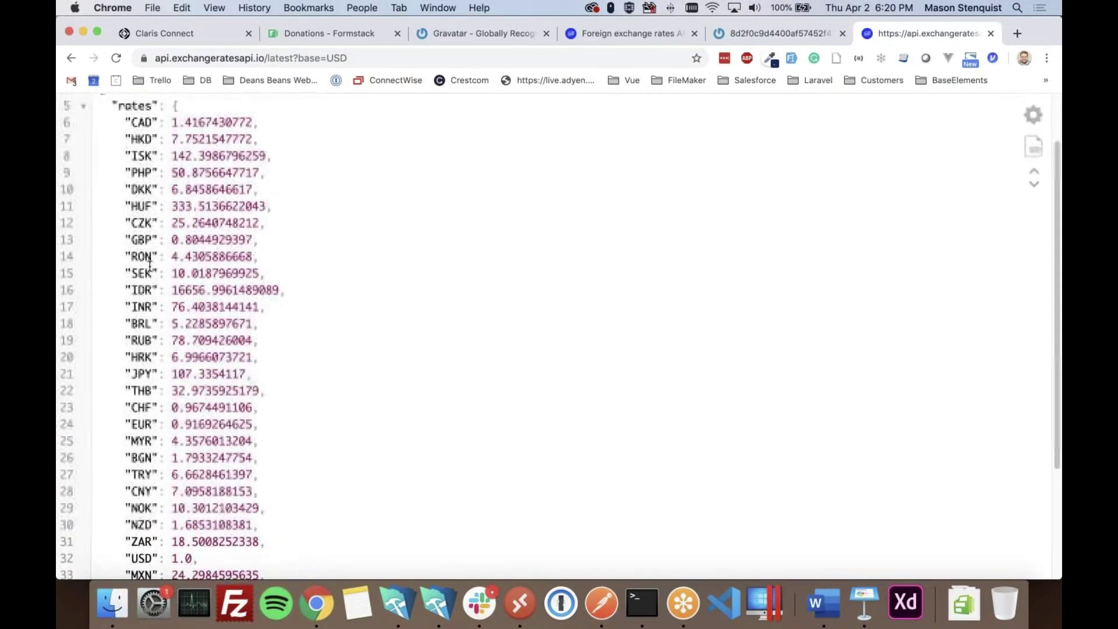
pyautogui.scroll(-4, 153, 313)
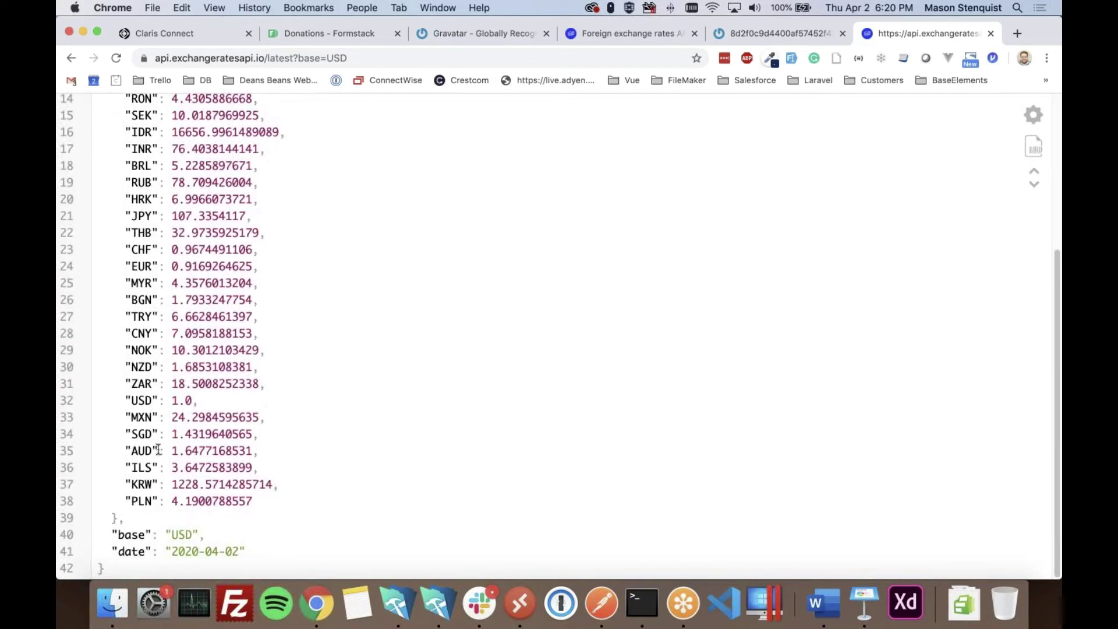
pyautogui.scroll(9, 159, 449)
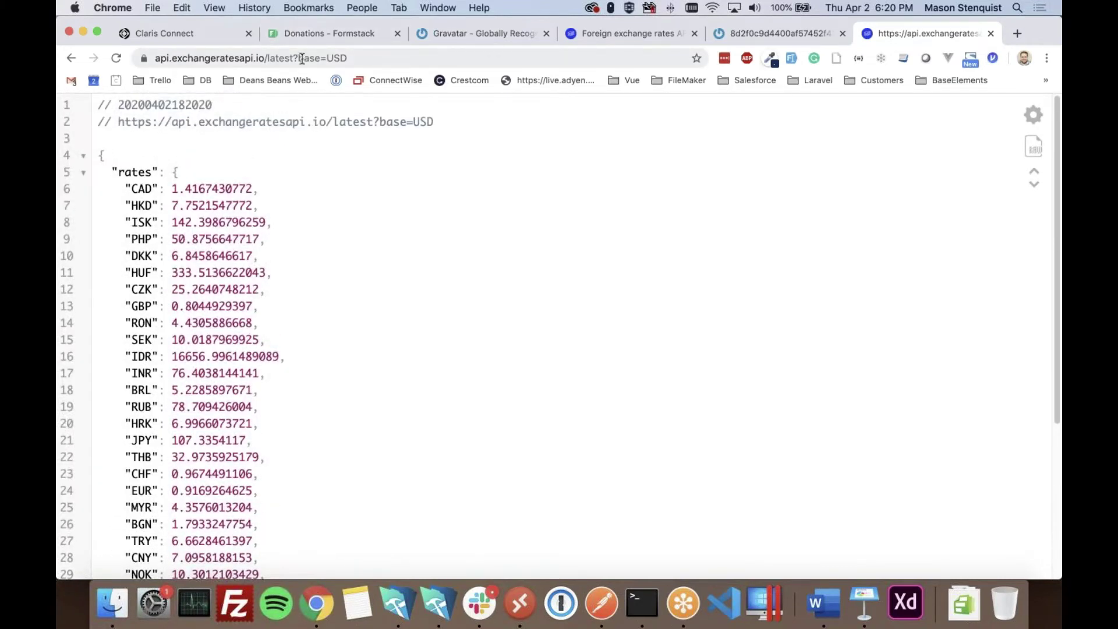
pyautogui.scroll(-8, 280, 265)
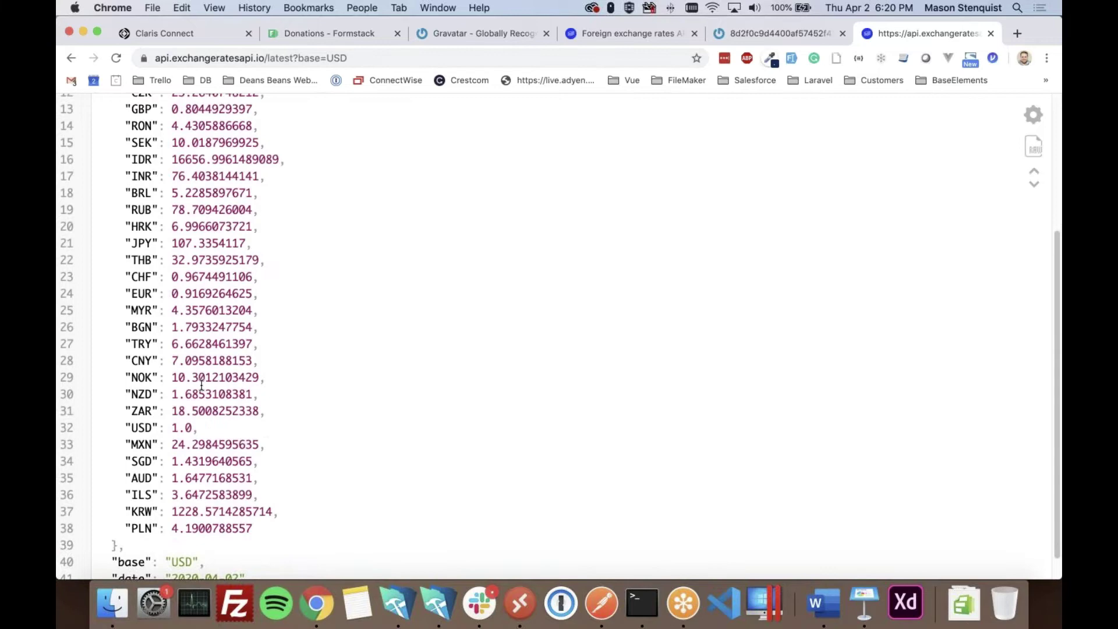
pyautogui.doubleClick(142, 428)
pyautogui.tripleClick(192, 430)
pyautogui.scroll(7, 227, 434)
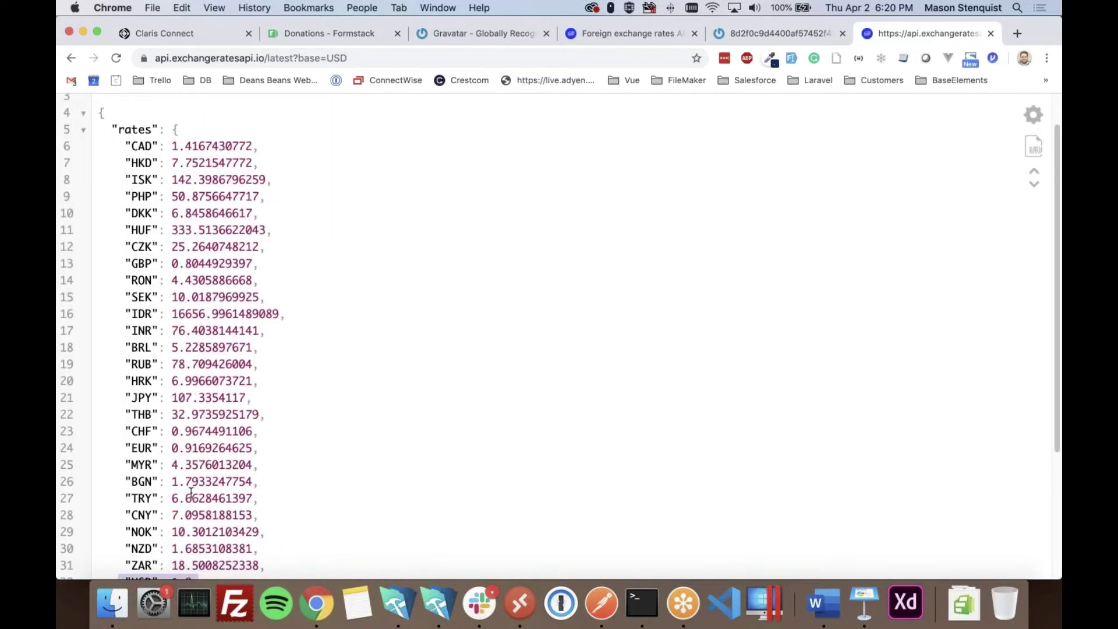
pyautogui.scroll(-7, 209, 289)
pyautogui.scroll(8, 205, 305)
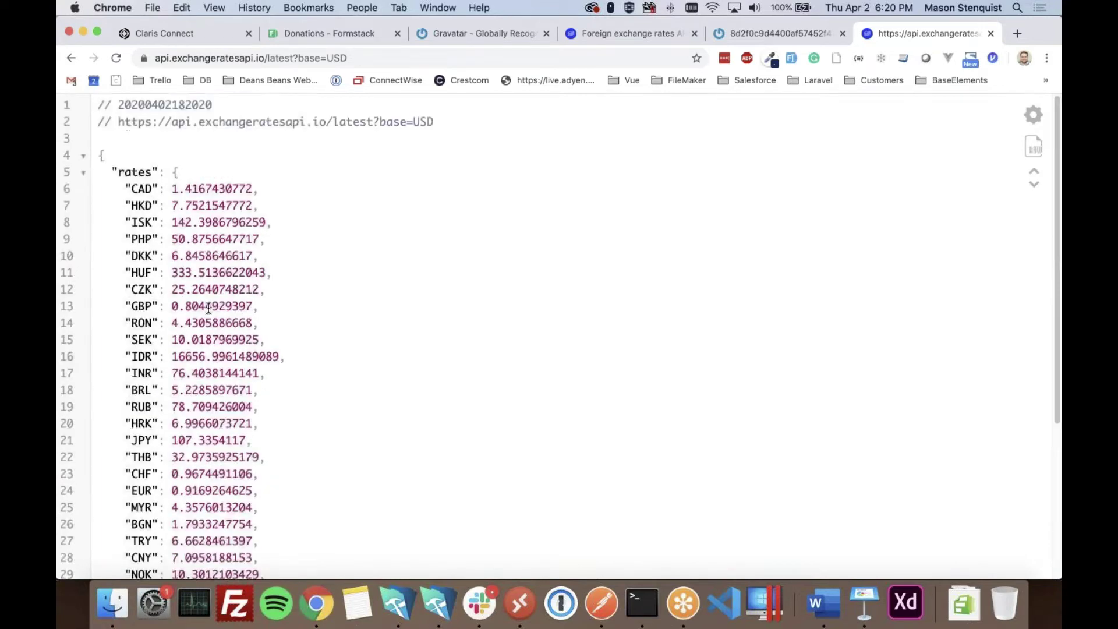
pyautogui.click(185, 34)
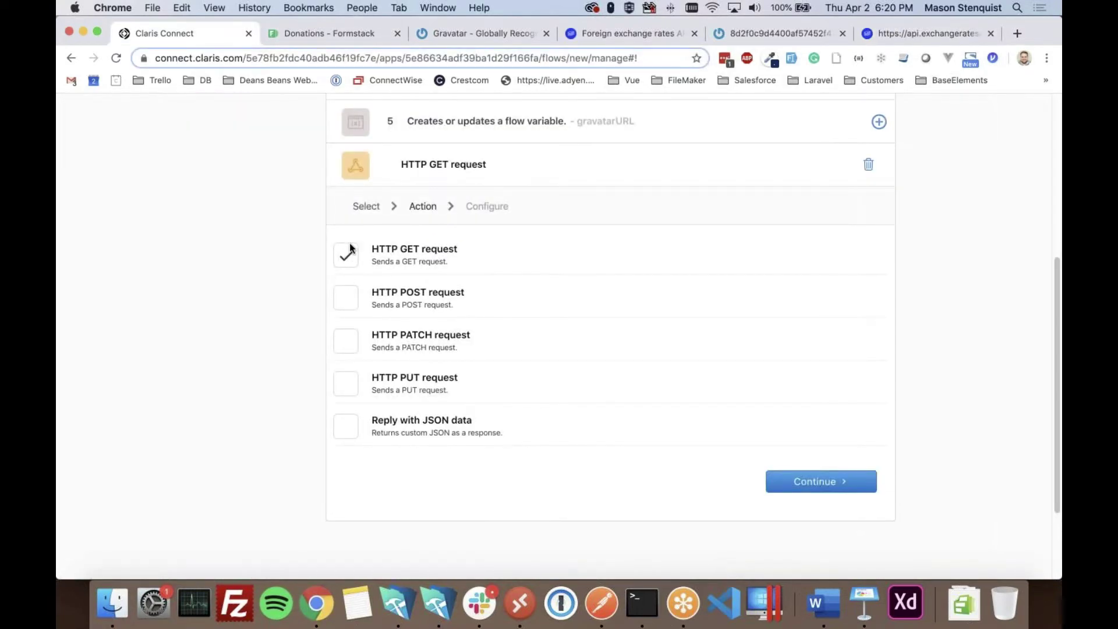
# - Set step 6's GET URL to api.exchangeratesapi.io/latest?base=USD and save it
pyautogui.click(828, 483)
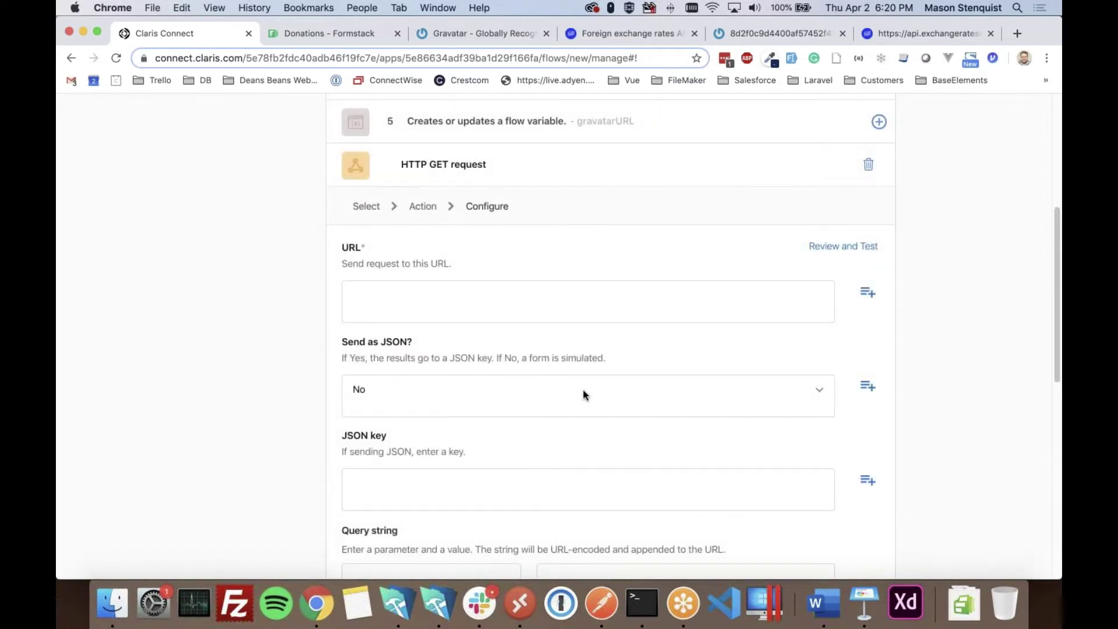
pyautogui.click(422, 314)
pyautogui.press('cmd+v')
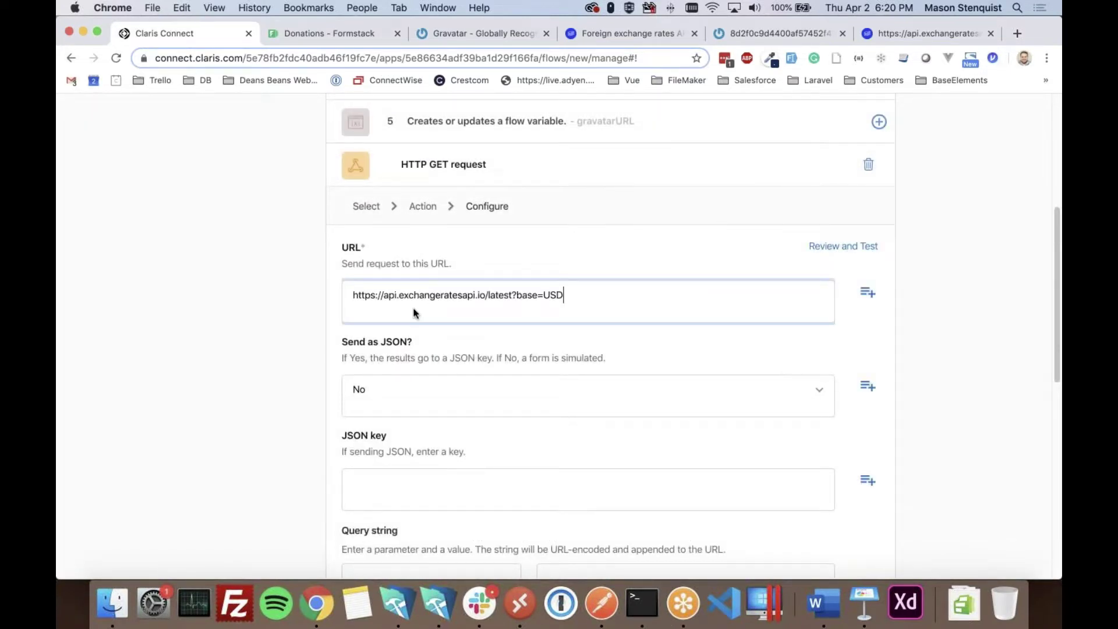
pyautogui.scroll(-5, 593, 307)
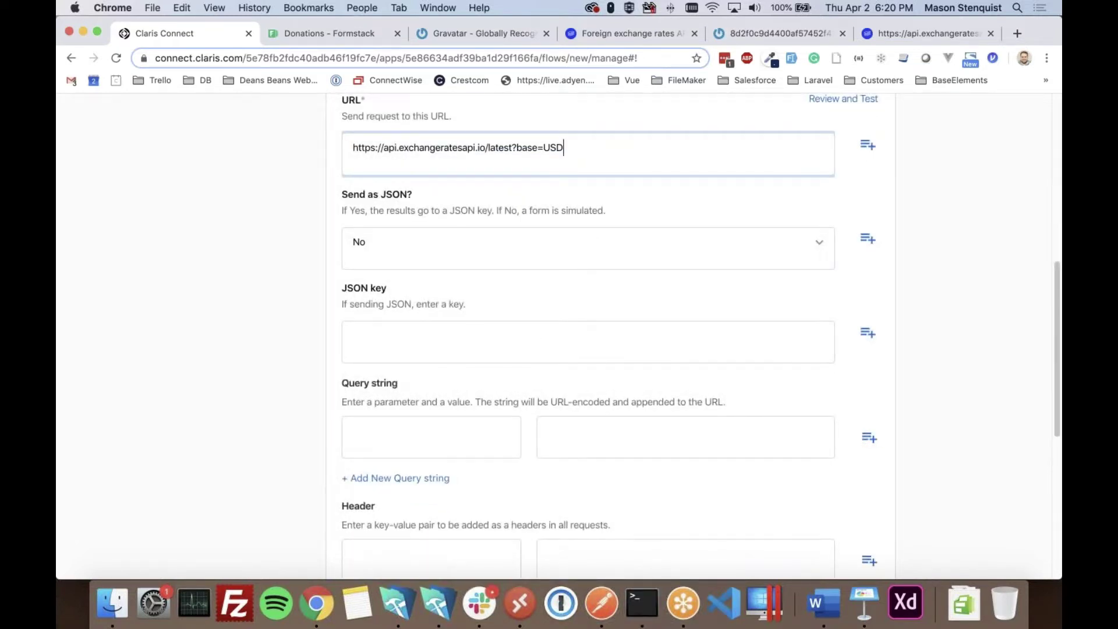
pyautogui.scroll(-10, 440, 445)
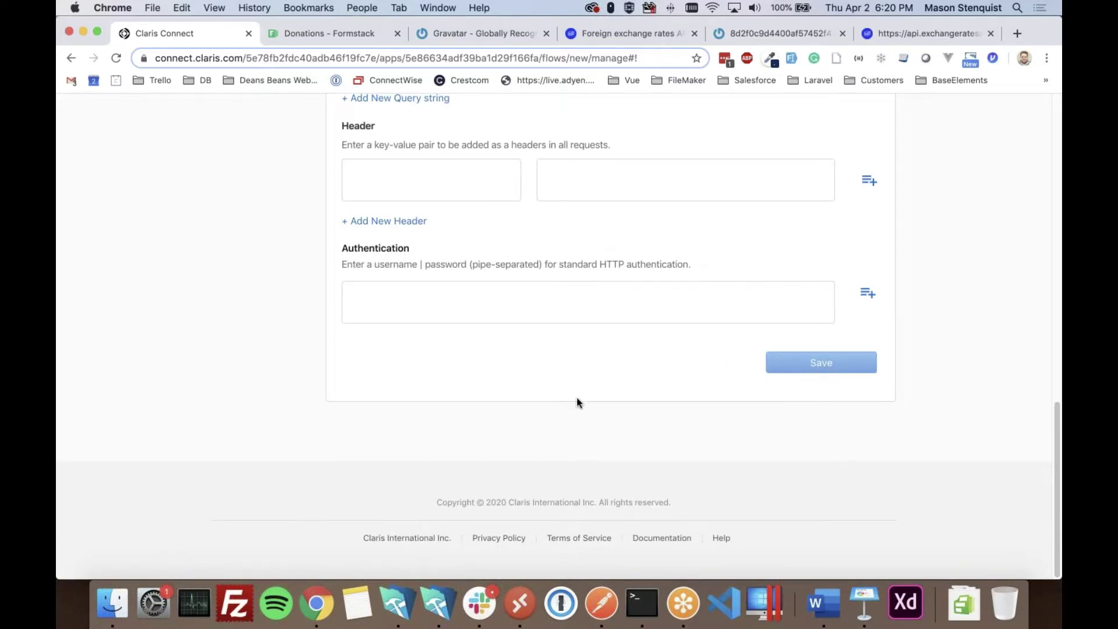
pyautogui.scroll(5, 590, 401)
pyautogui.scroll(5, 691, 389)
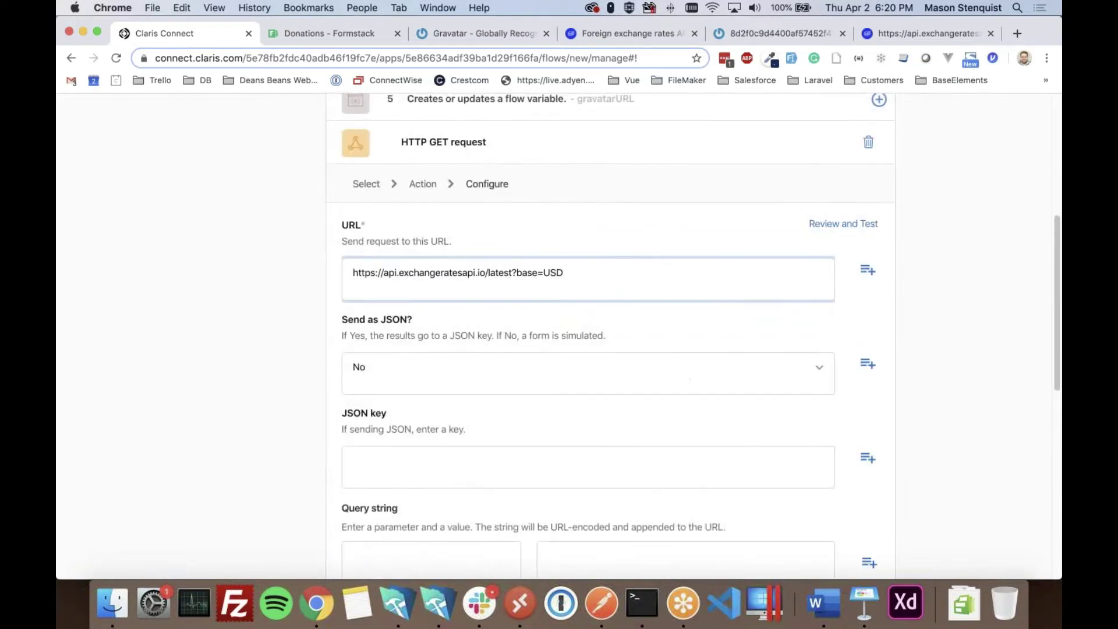
pyautogui.scroll(-10, 716, 417)
pyautogui.click(818, 365)
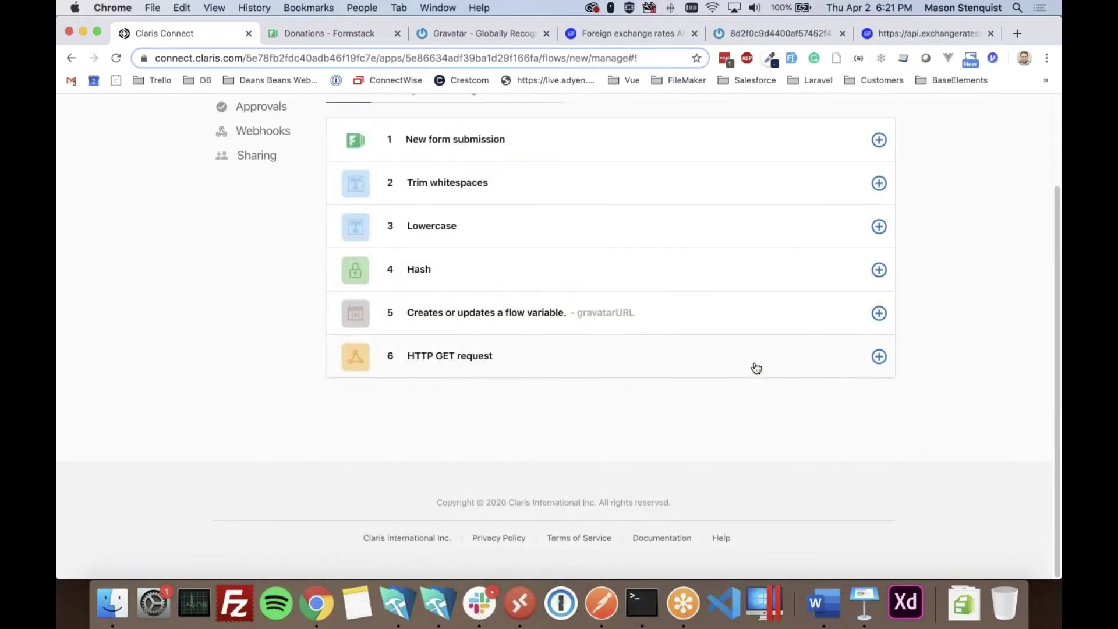
# - Test step 6's GET request, getting status 200 with the rates returned
pyautogui.click(690, 373)
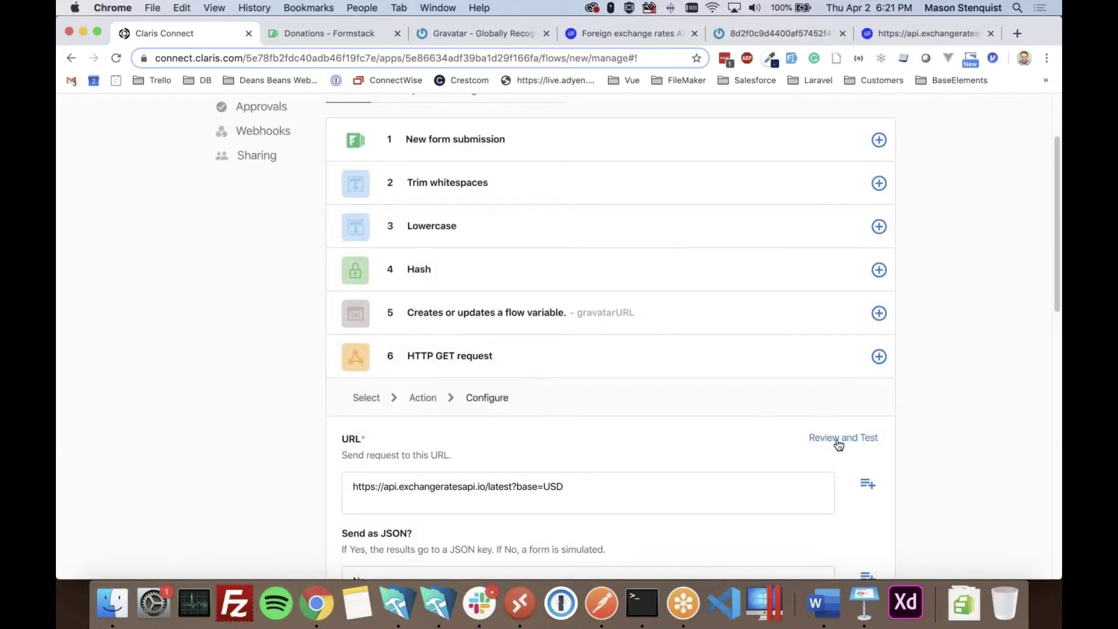
pyautogui.click(834, 437)
pyautogui.scroll(-8, 793, 385)
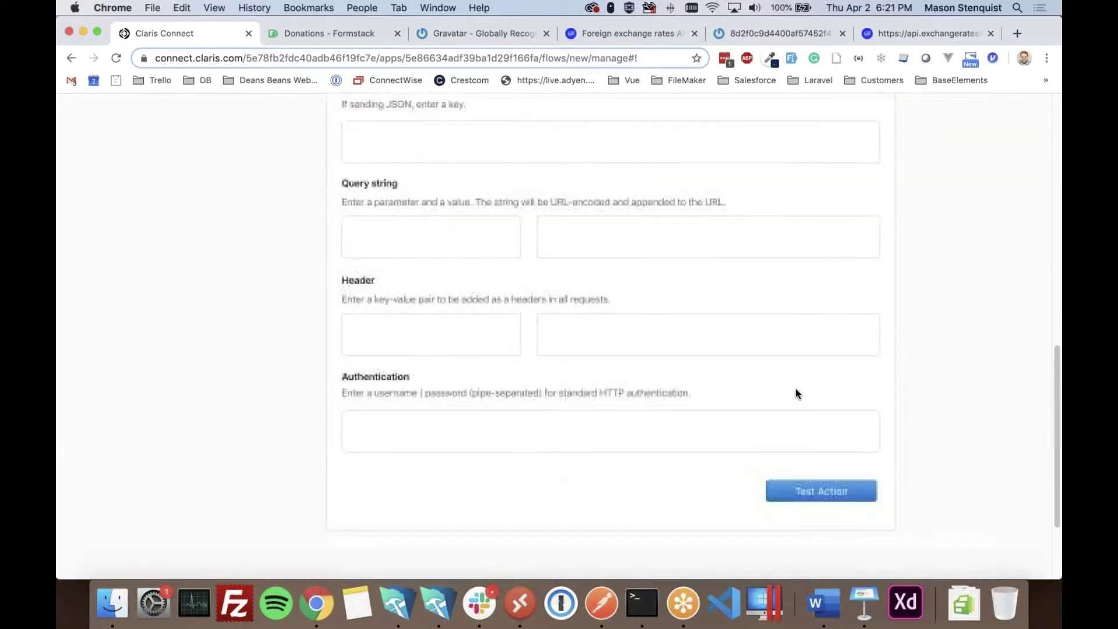
pyautogui.click(820, 481)
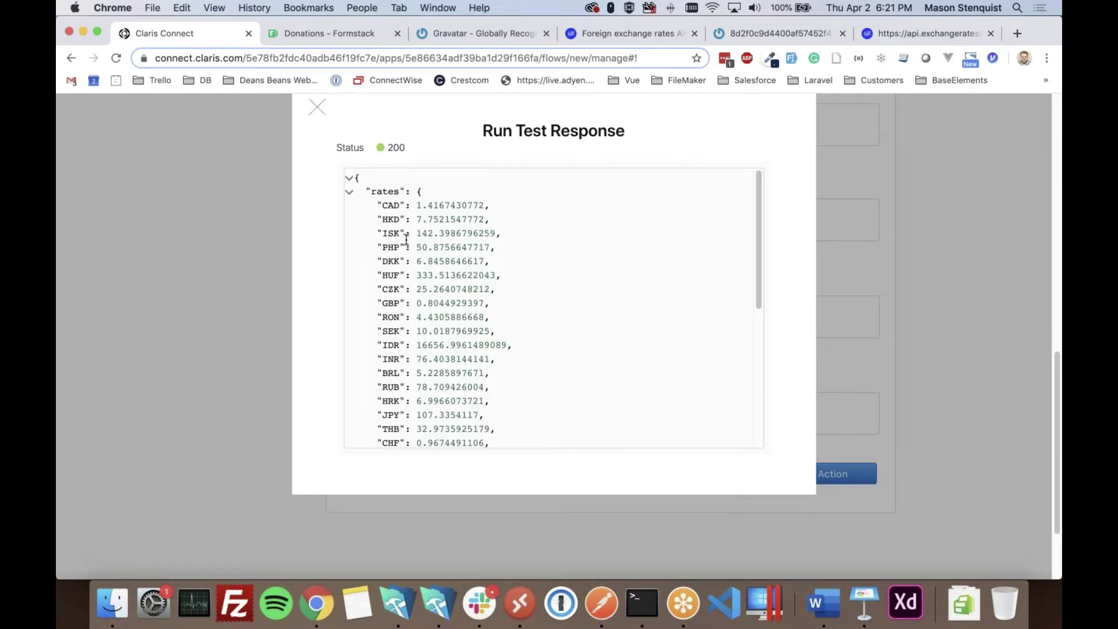
pyautogui.moveTo(395, 216); pyautogui.dragTo(426, 371)
pyautogui.click(427, 371)
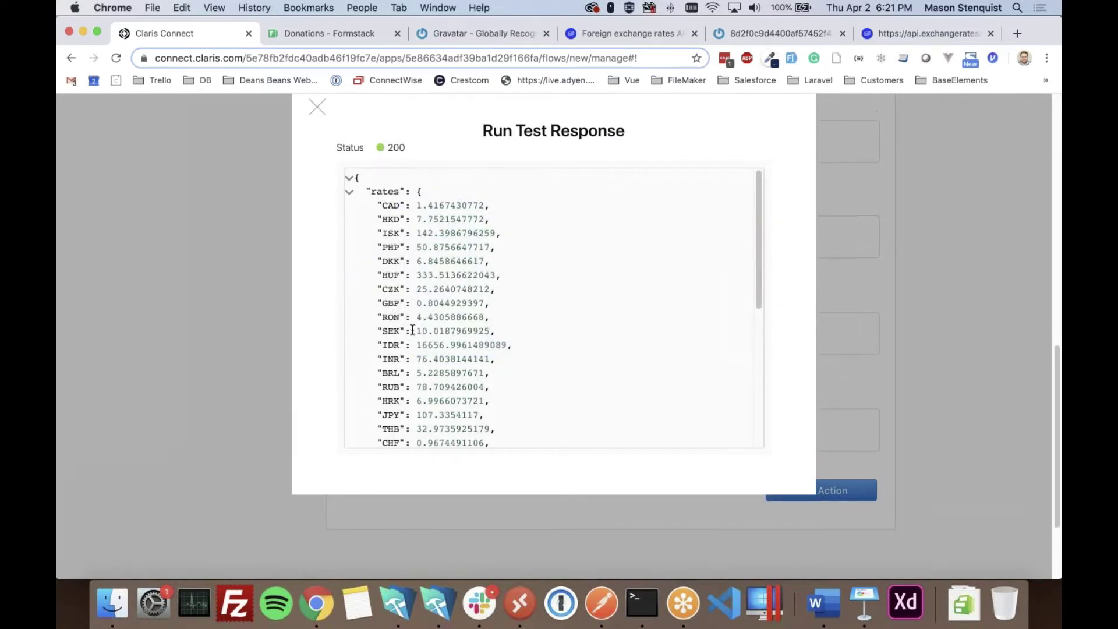
pyautogui.click(316, 107)
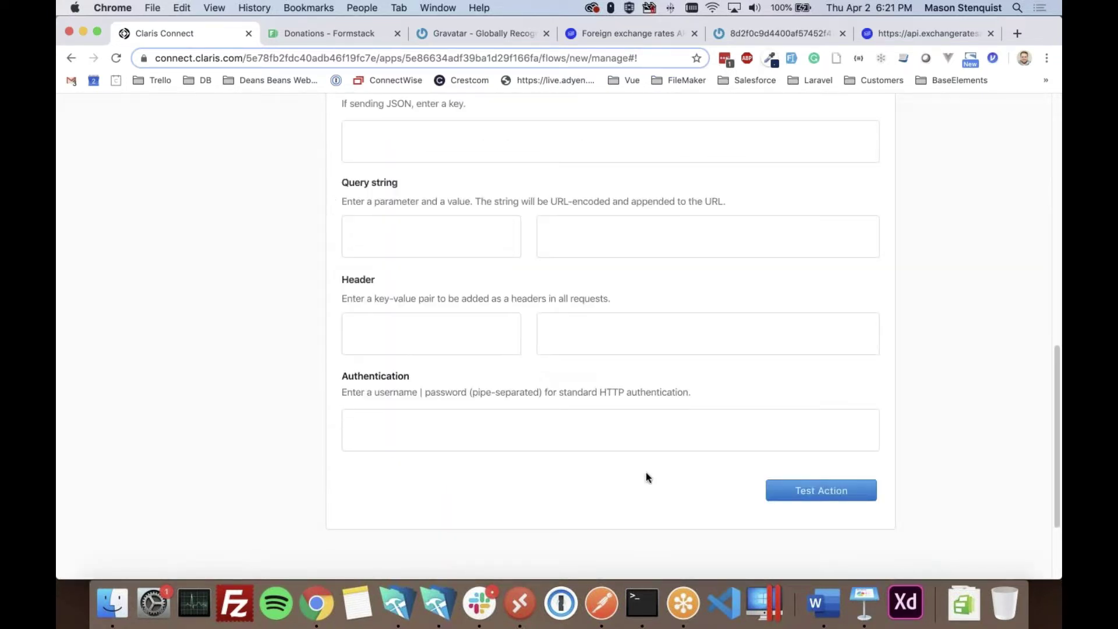
pyautogui.scroll(10, 645, 473)
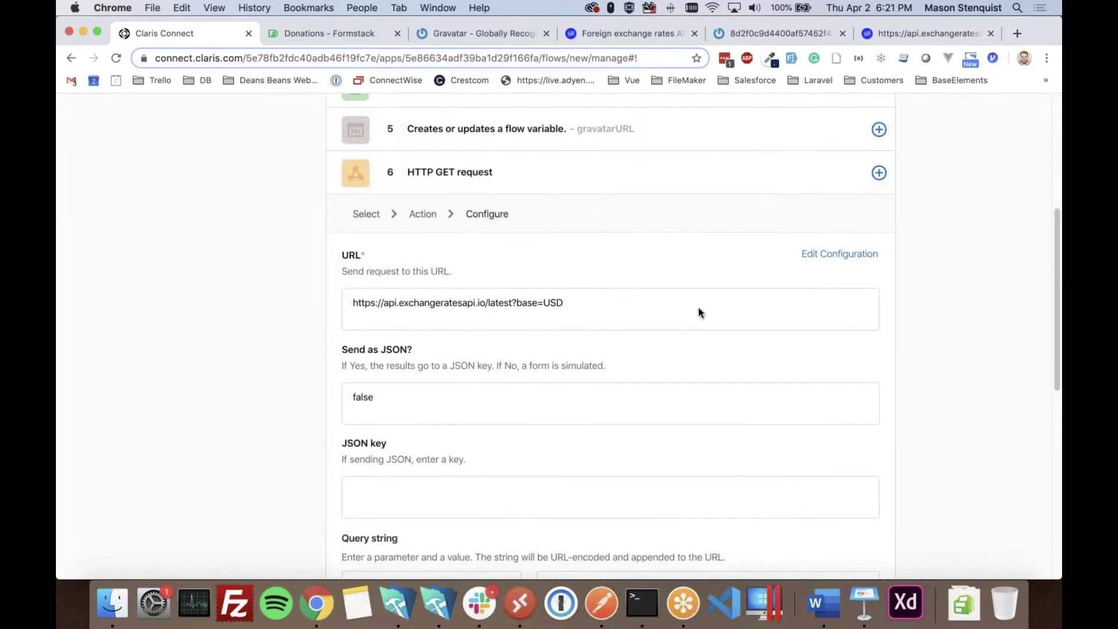
pyautogui.click(736, 181)
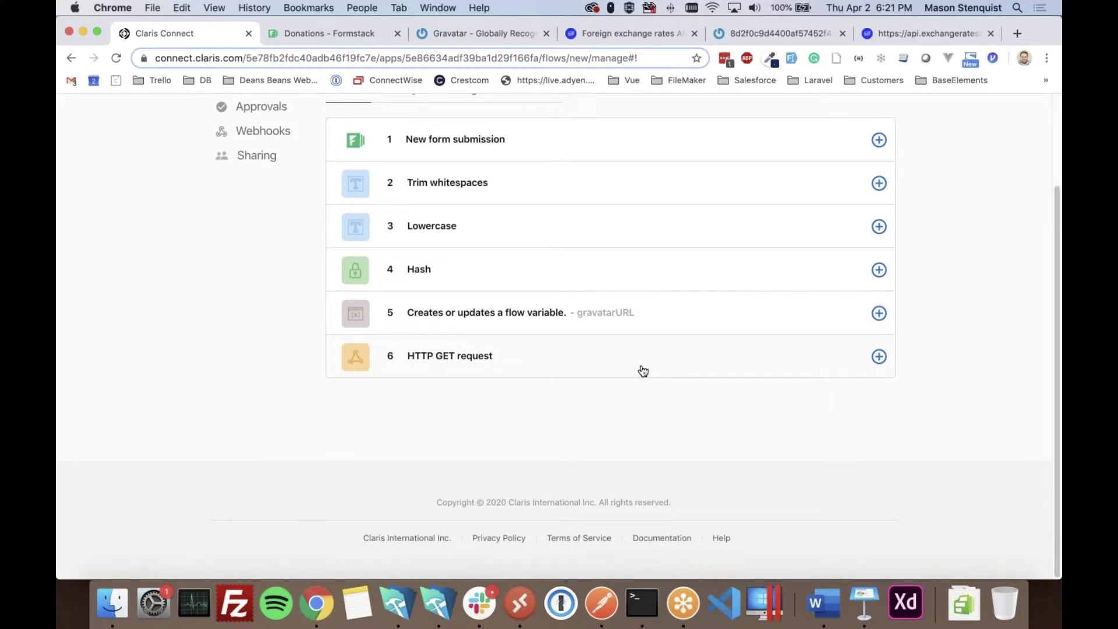
# - Add a seventh Variable step after step 6 and create the variable exchangeRate
pyautogui.click(879, 383)
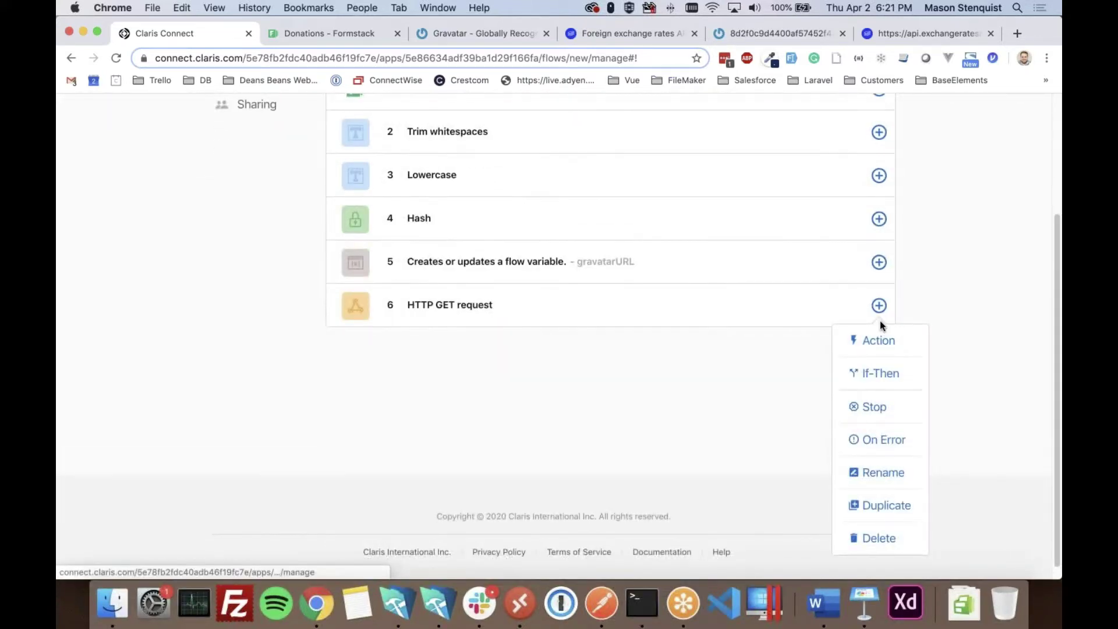
pyautogui.click(874, 349)
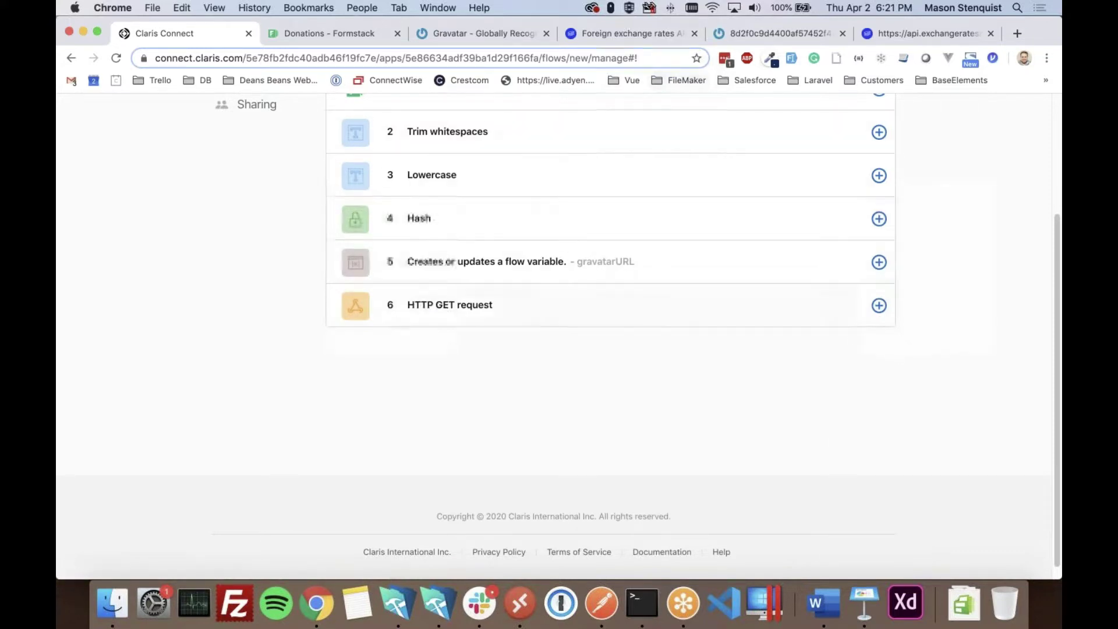
pyautogui.click(879, 306)
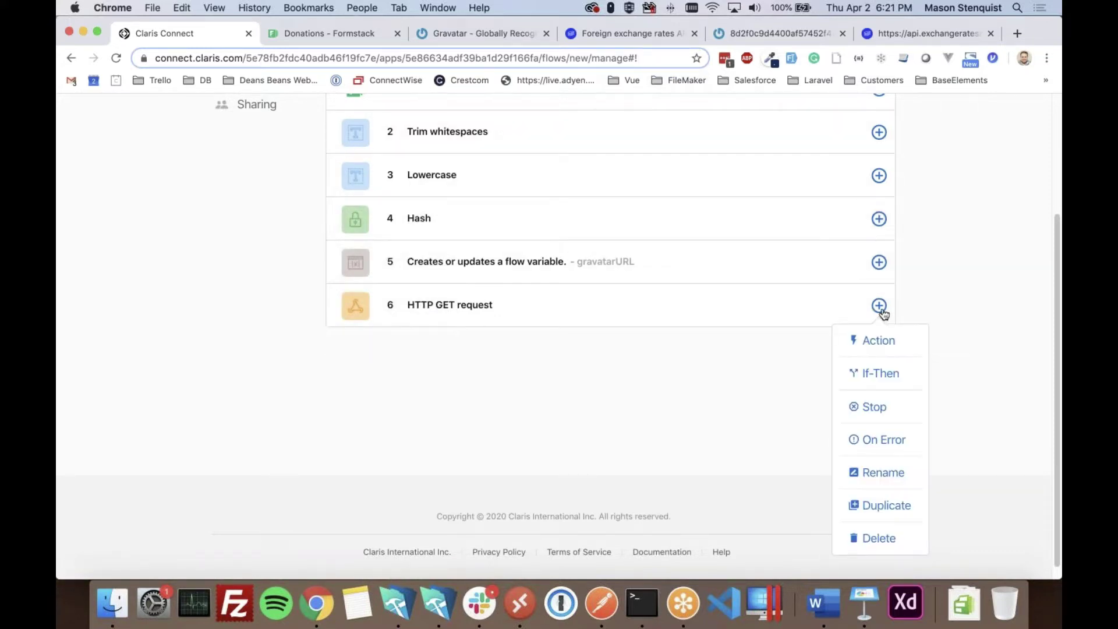
pyautogui.click(880, 341)
pyautogui.scroll(-2, 569, 435)
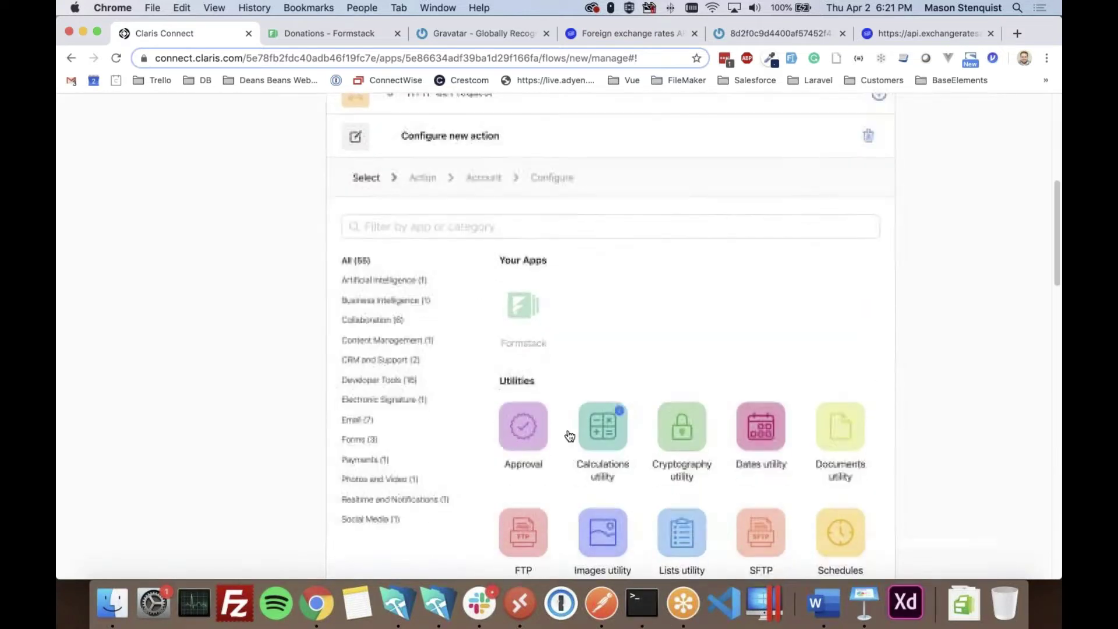
pyautogui.scroll(-3, 569, 436)
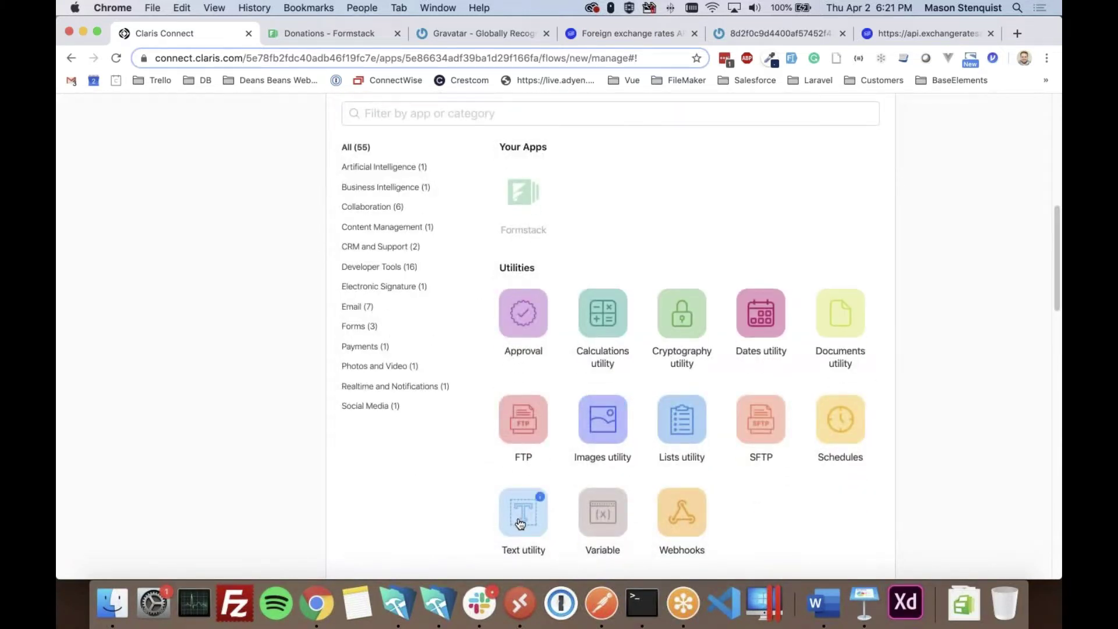
pyautogui.click(602, 524)
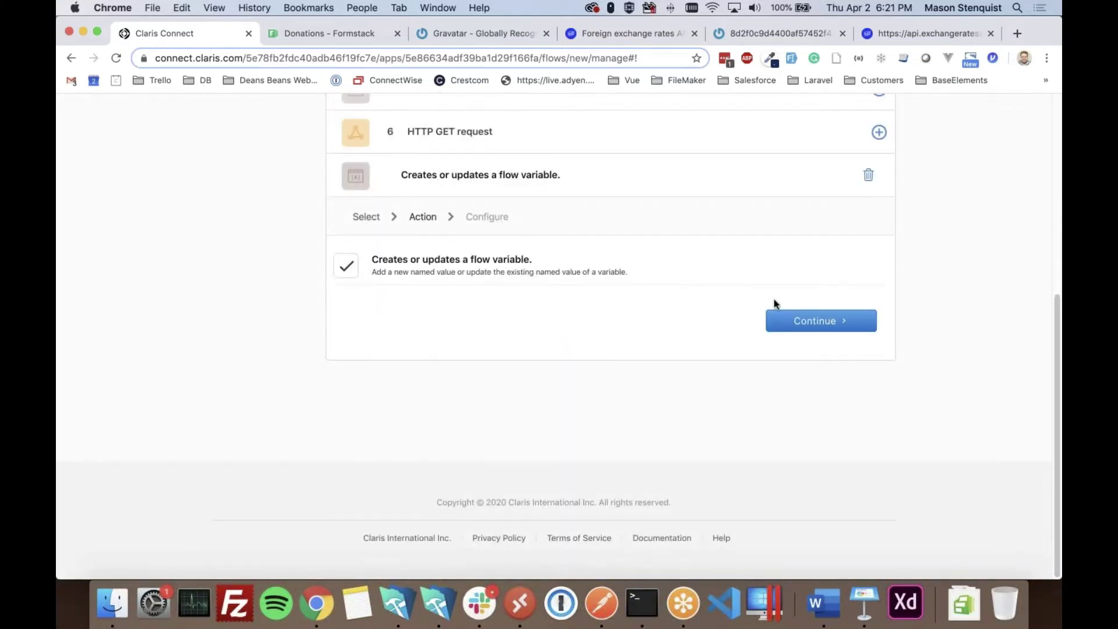
pyautogui.click(820, 323)
pyautogui.click(514, 278)
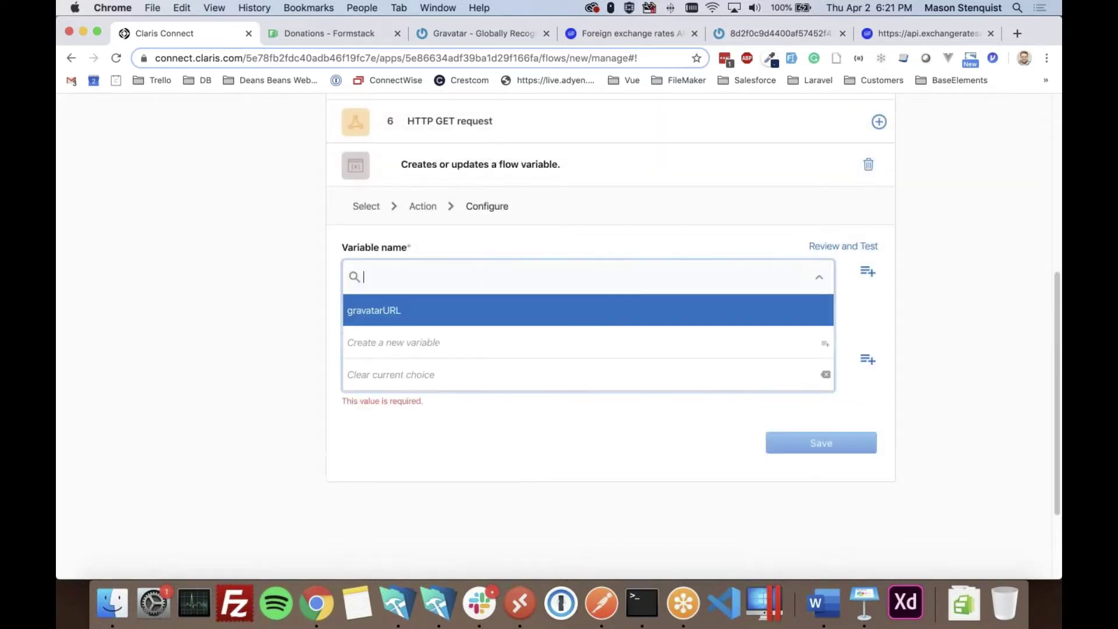
pyautogui.click(392, 344)
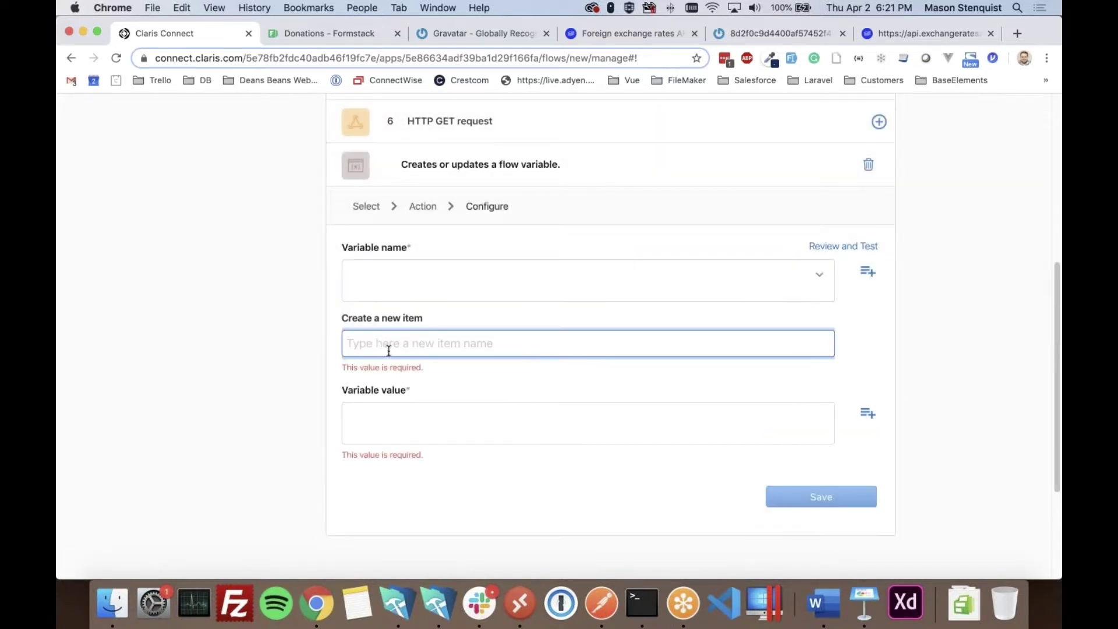
pyautogui.write('exchang')
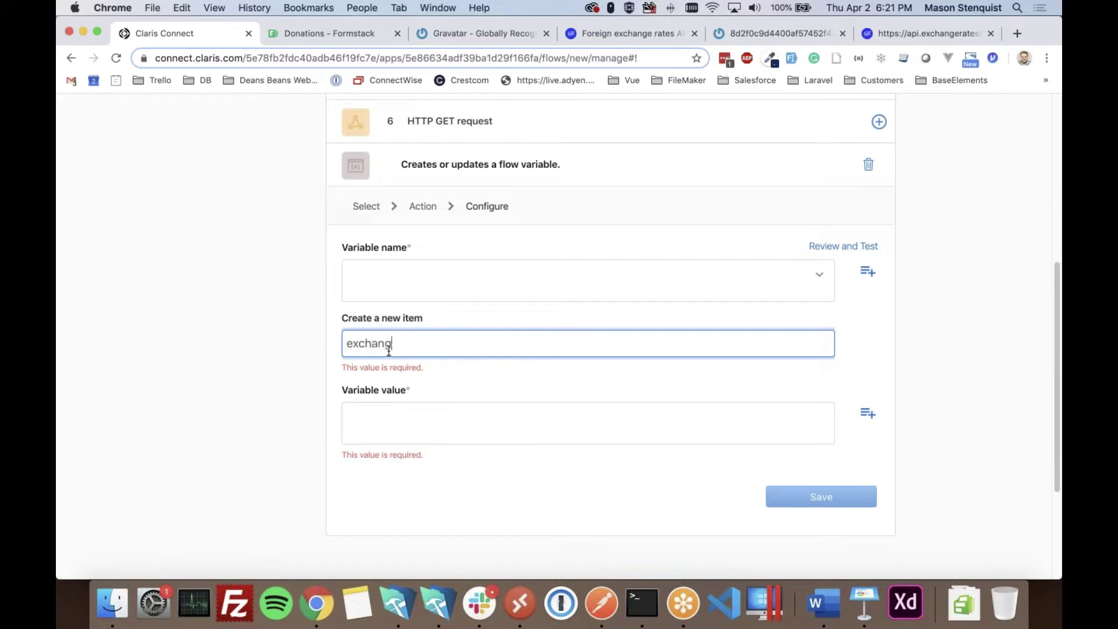
pyautogui.write('eRate')
pyautogui.click(867, 414)
# - Set its value to Step 6 rates, '.', and Step 1's Select Currency, then save
pyautogui.click(750, 358)
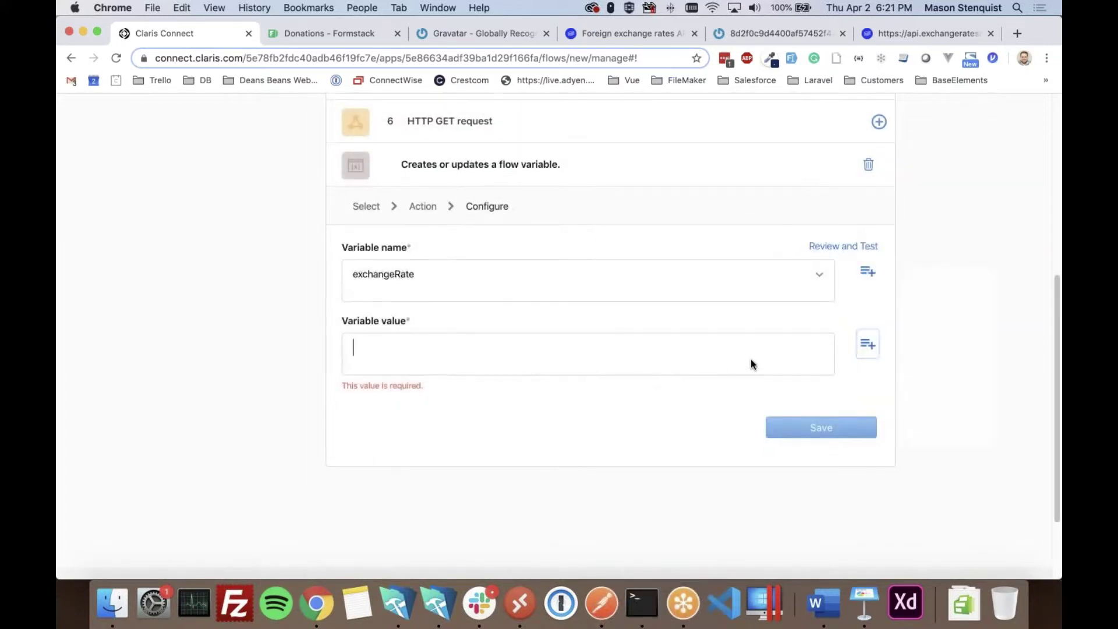
pyautogui.click(868, 347)
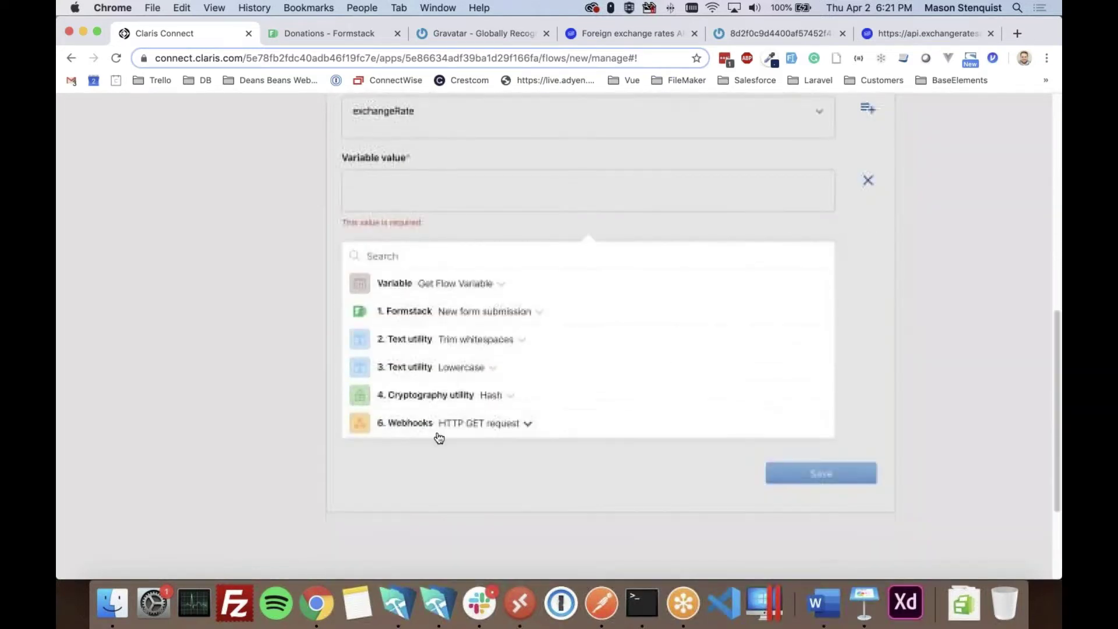
pyautogui.click(414, 423)
pyautogui.scroll(-2, 407, 402)
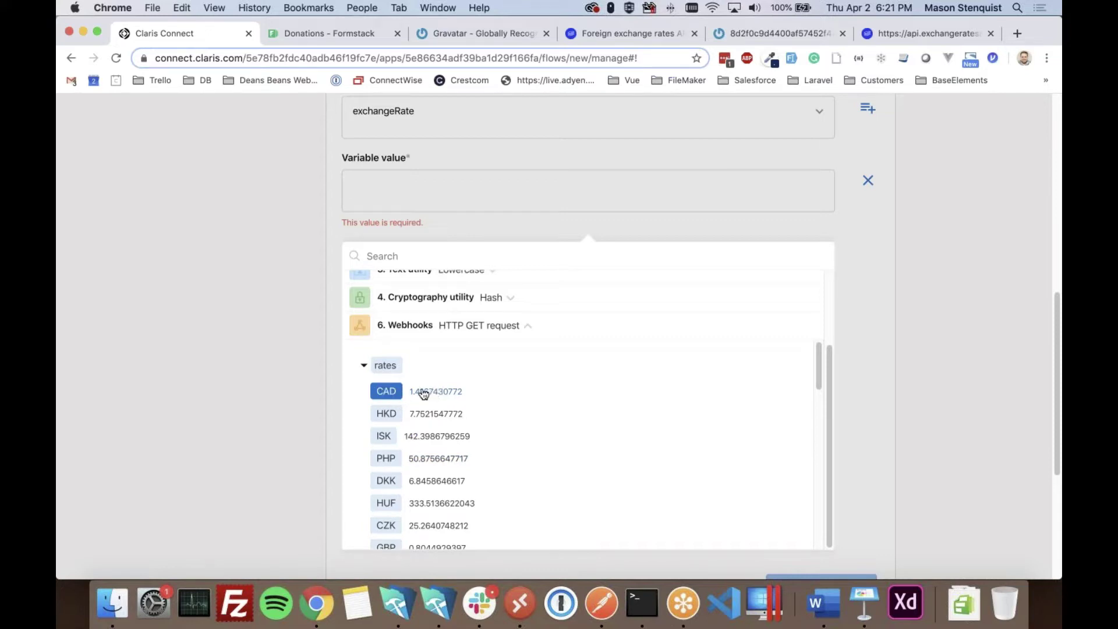
pyautogui.scroll(-2, 438, 480)
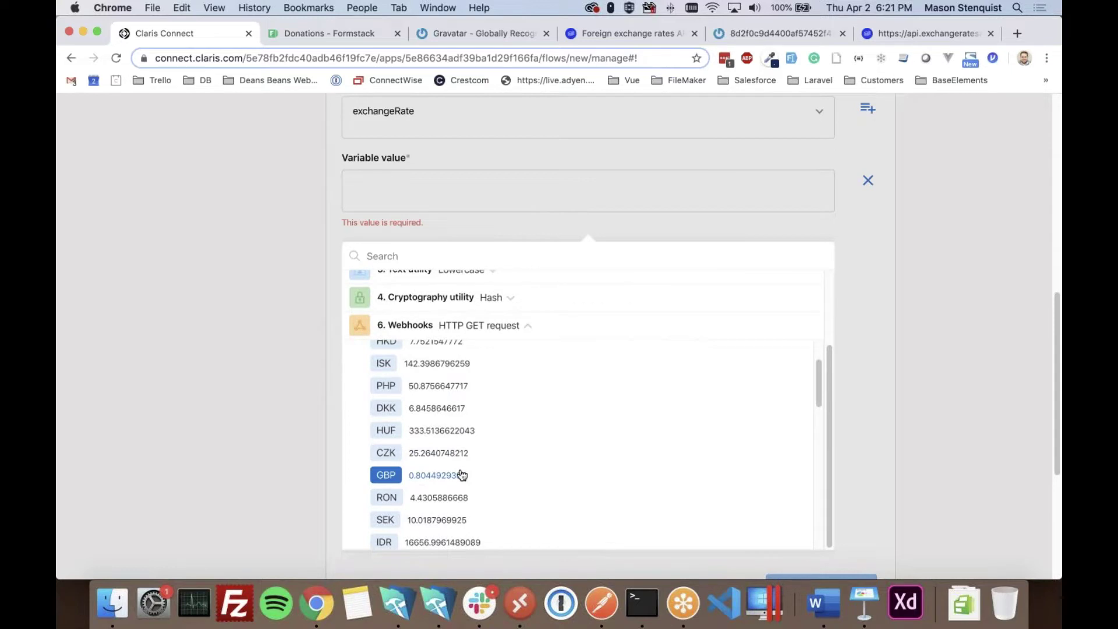
pyautogui.scroll(2, 459, 472)
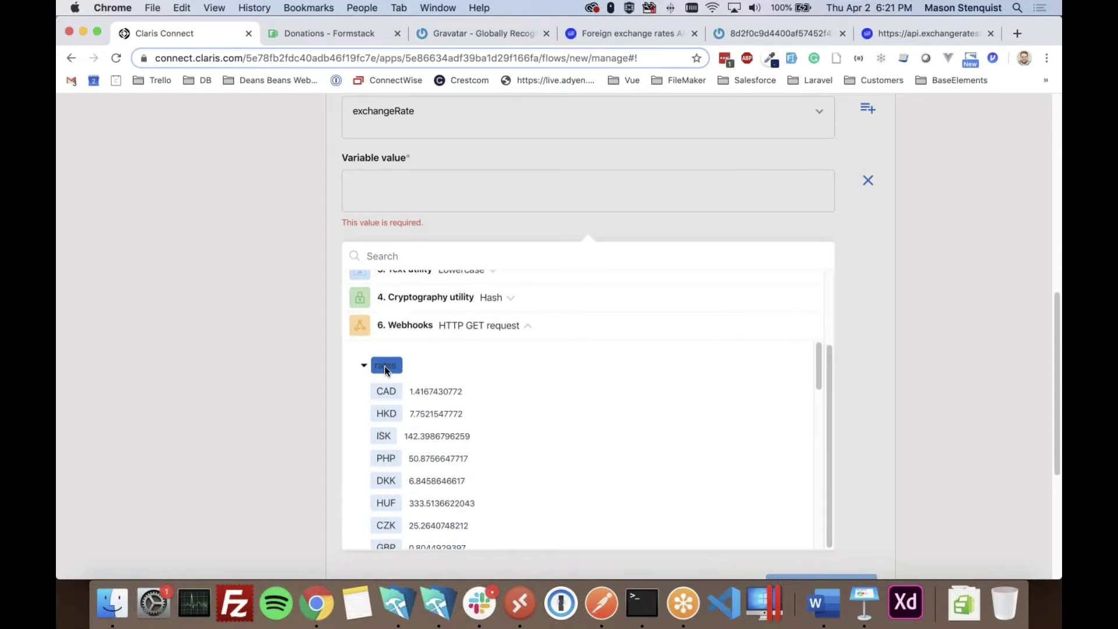
pyautogui.click(385, 366)
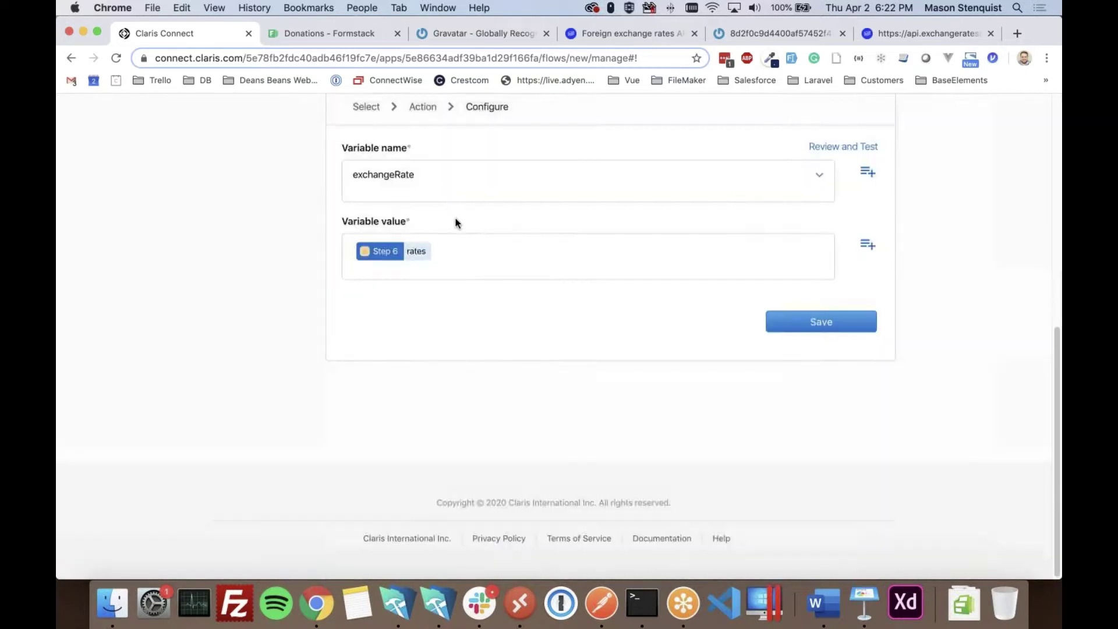
pyautogui.click(456, 251)
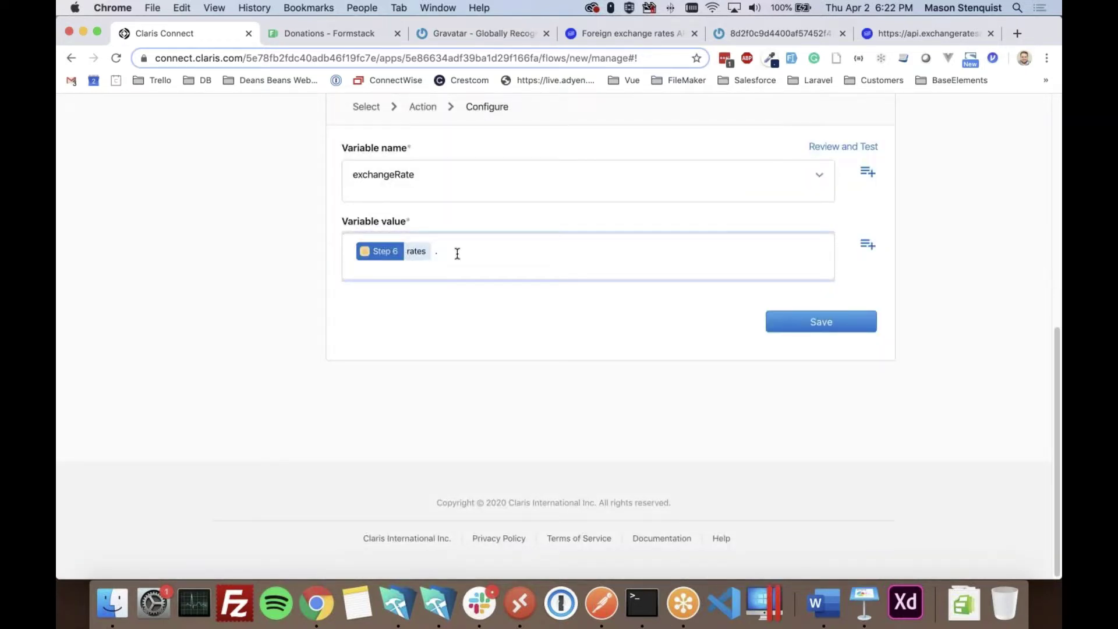
pyautogui.write('.')
pyautogui.click(868, 244)
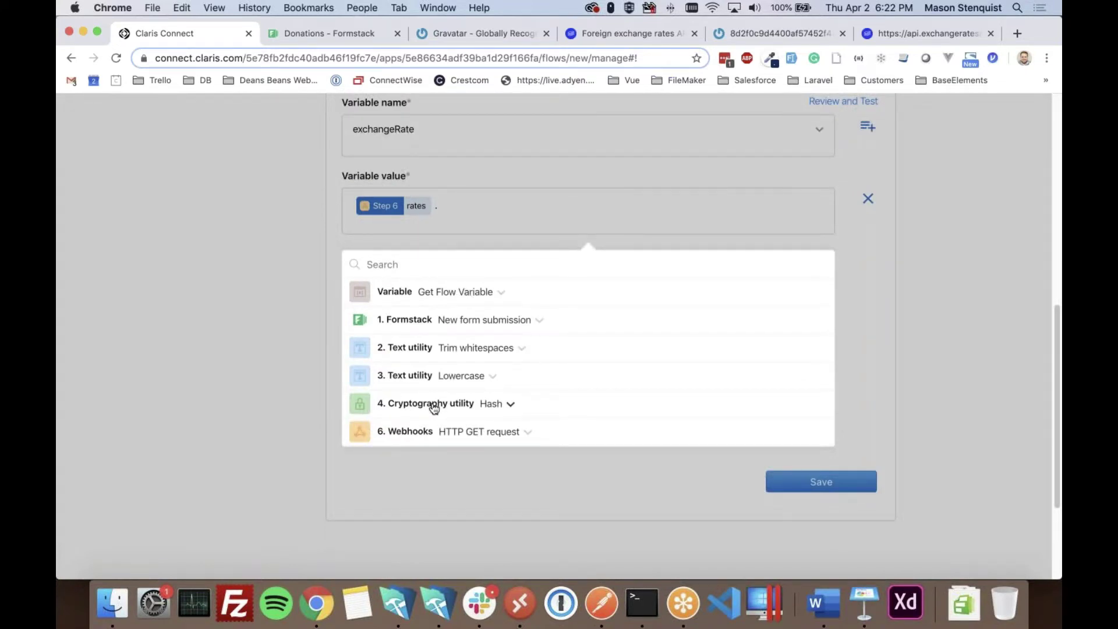
pyautogui.click(447, 328)
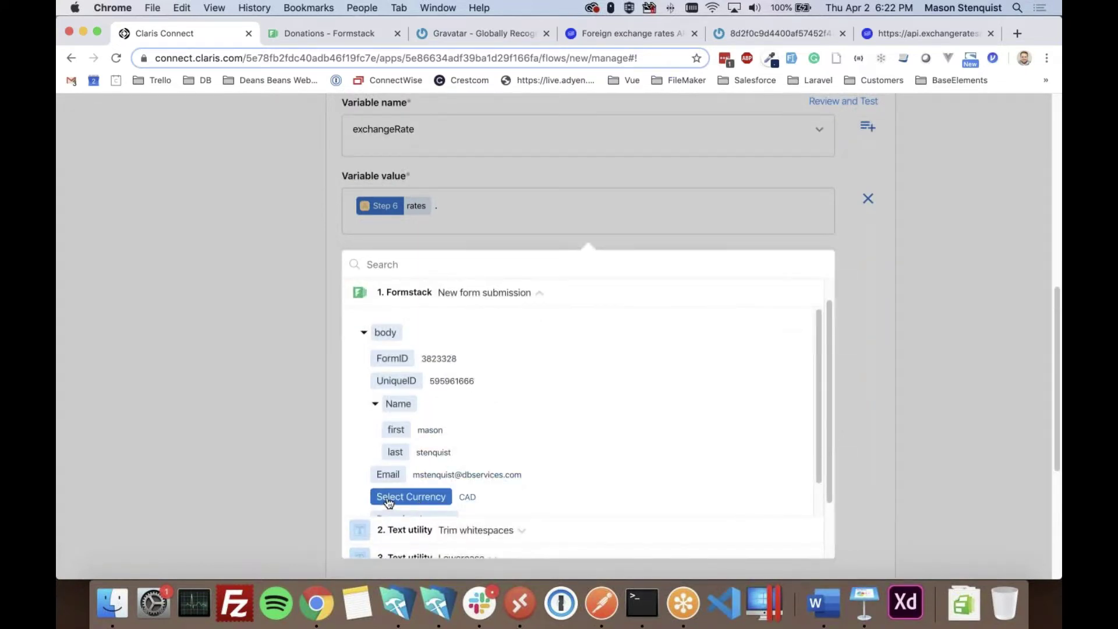
pyautogui.click(438, 502)
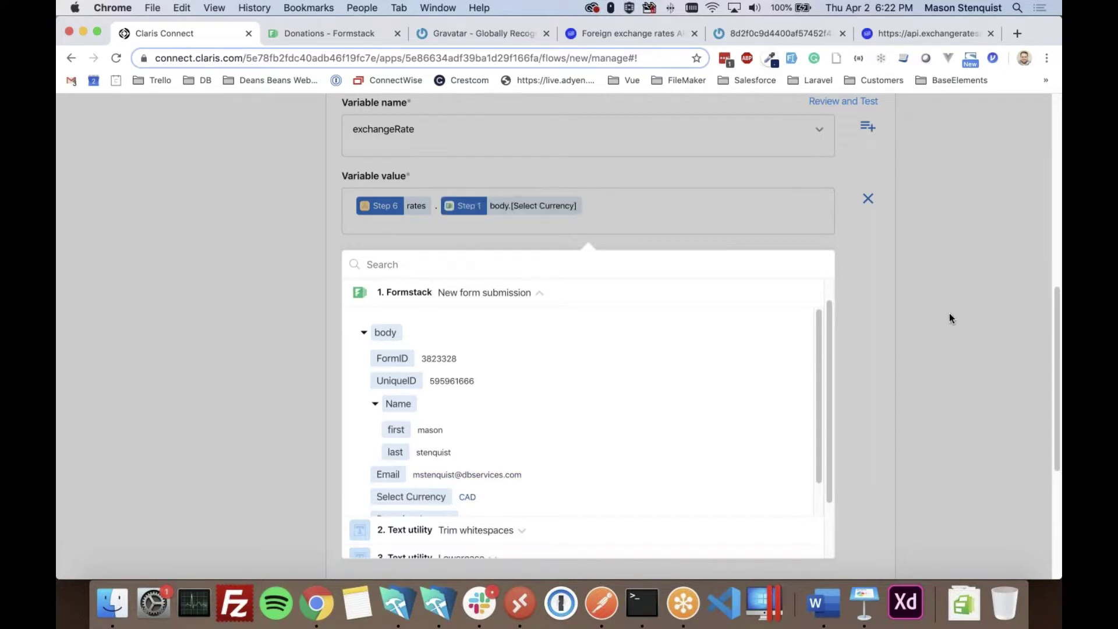
pyautogui.click(949, 315)
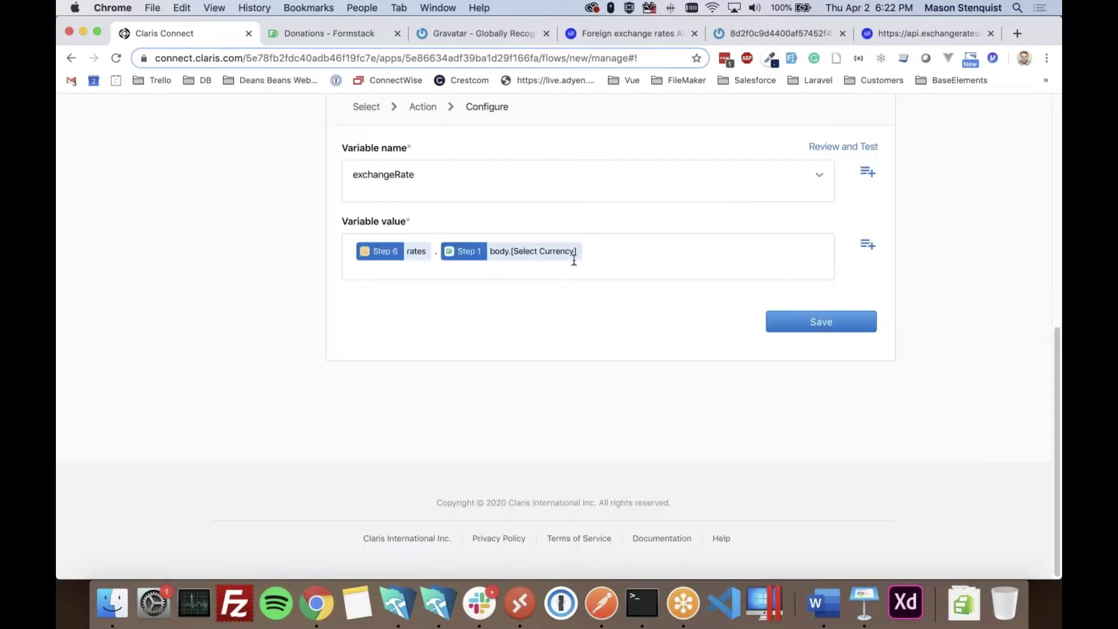
pyautogui.click(836, 315)
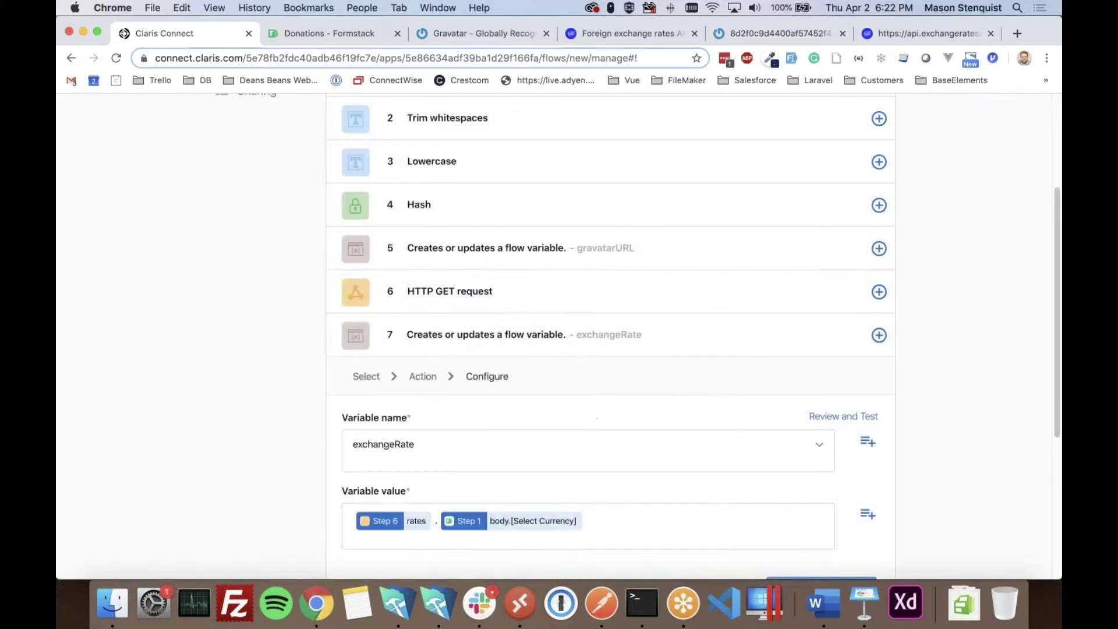
# - Save and test the exchangeRate step; the page reloads to a new flow's trigger setup
pyautogui.scroll(-3, 742, 429)
pyautogui.click(775, 427)
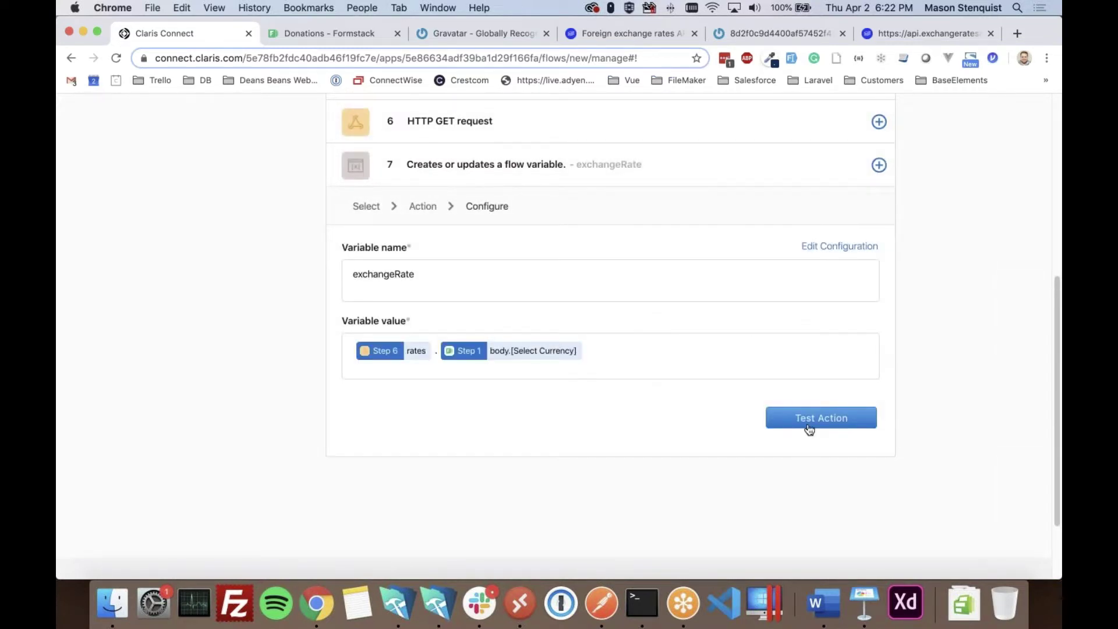
pyautogui.click(809, 427)
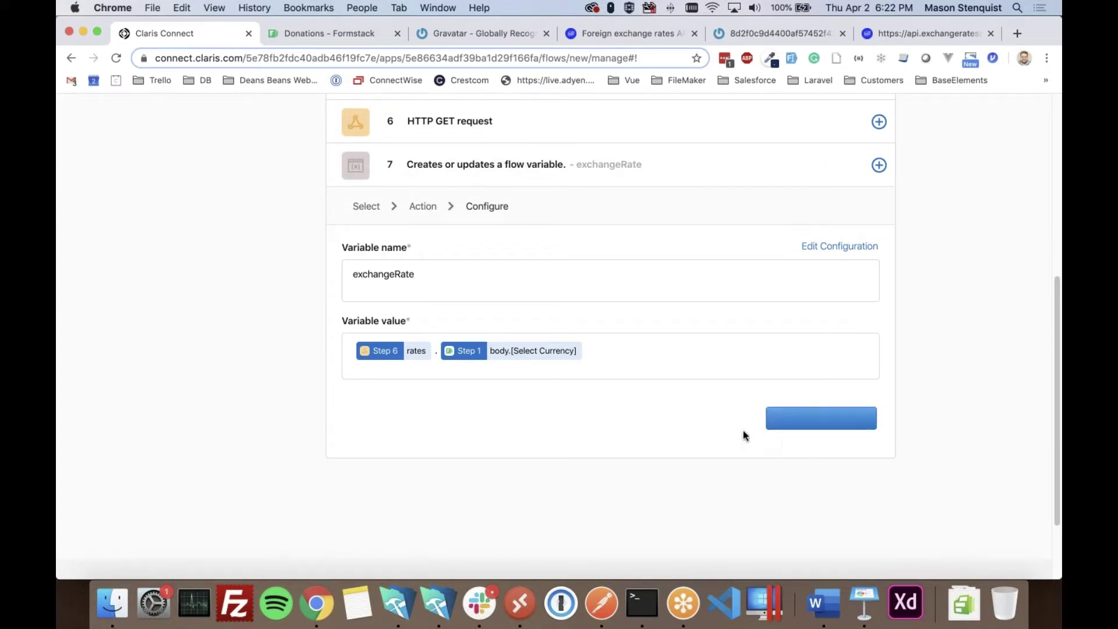
pyautogui.scroll(1, 747, 432)
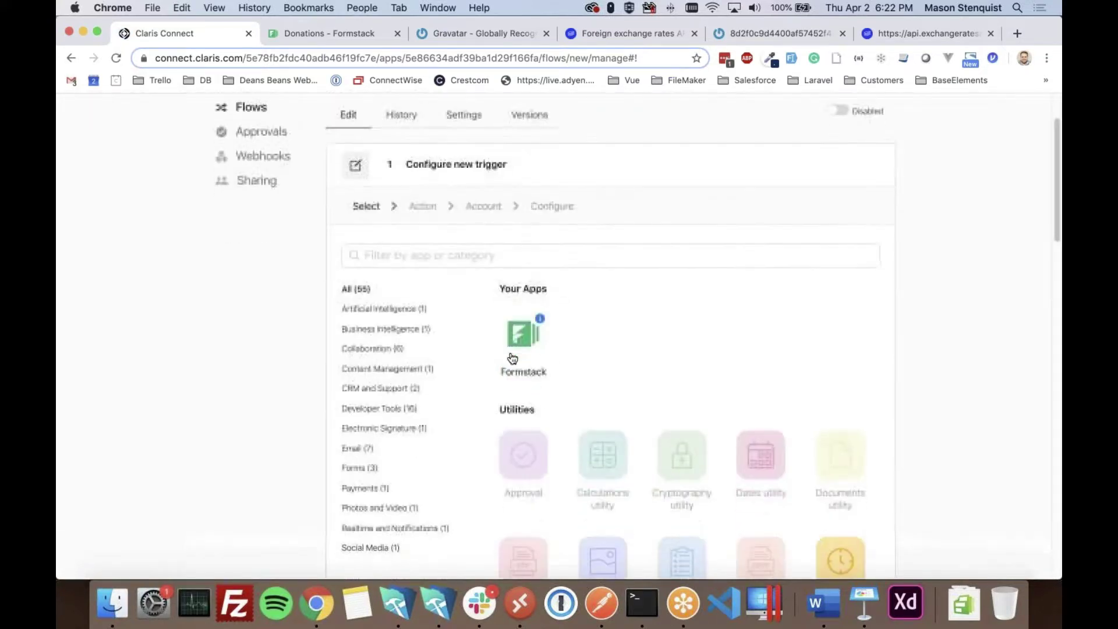
# - Reopen the New Donation flow from the IFDG project's flow list
pyautogui.scroll(-10, 511, 357)
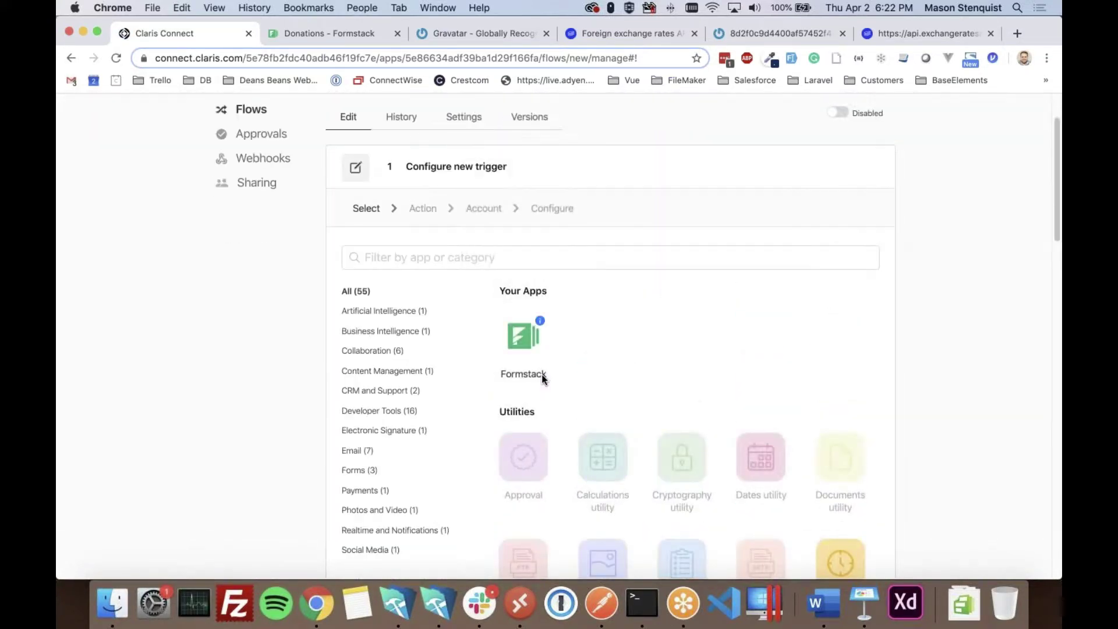
pyautogui.scroll(-15, 435, 291)
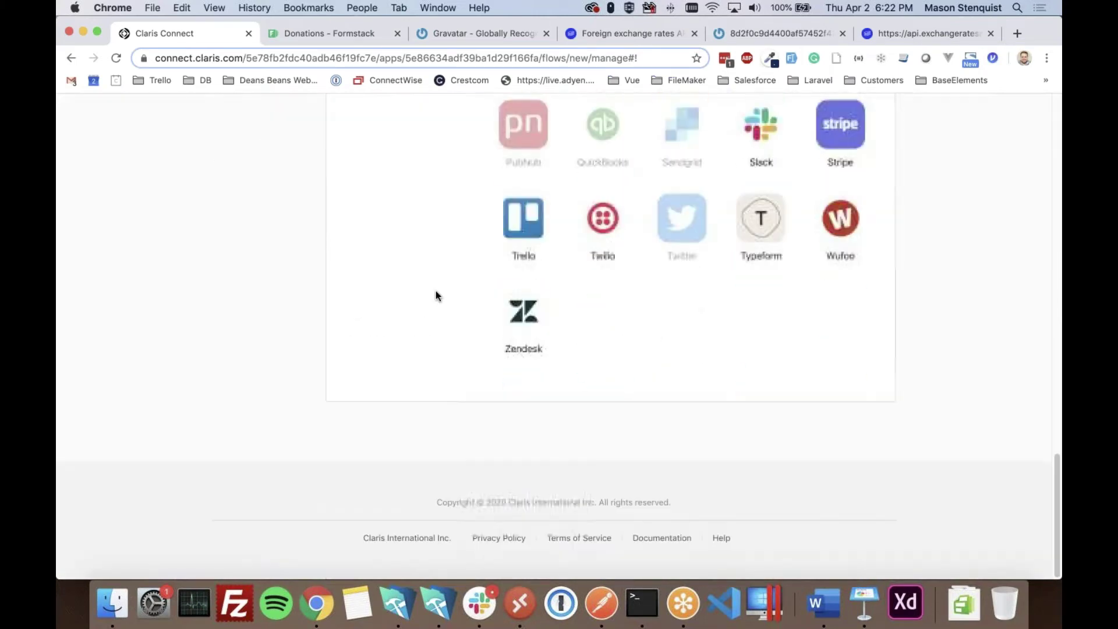
pyautogui.scroll(20, 439, 298)
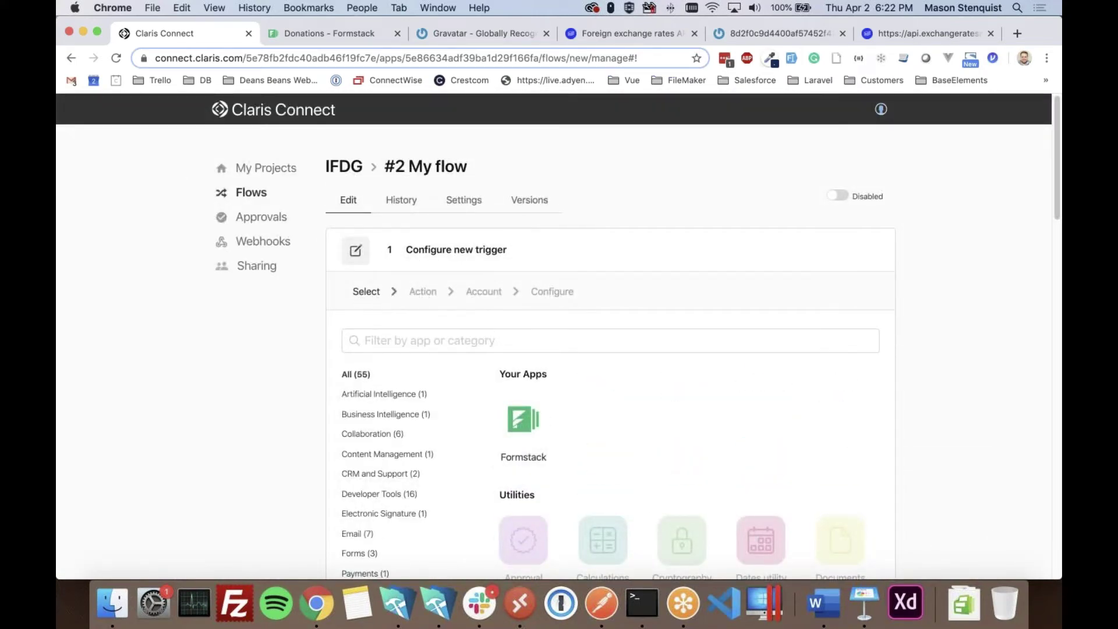
pyautogui.click(349, 165)
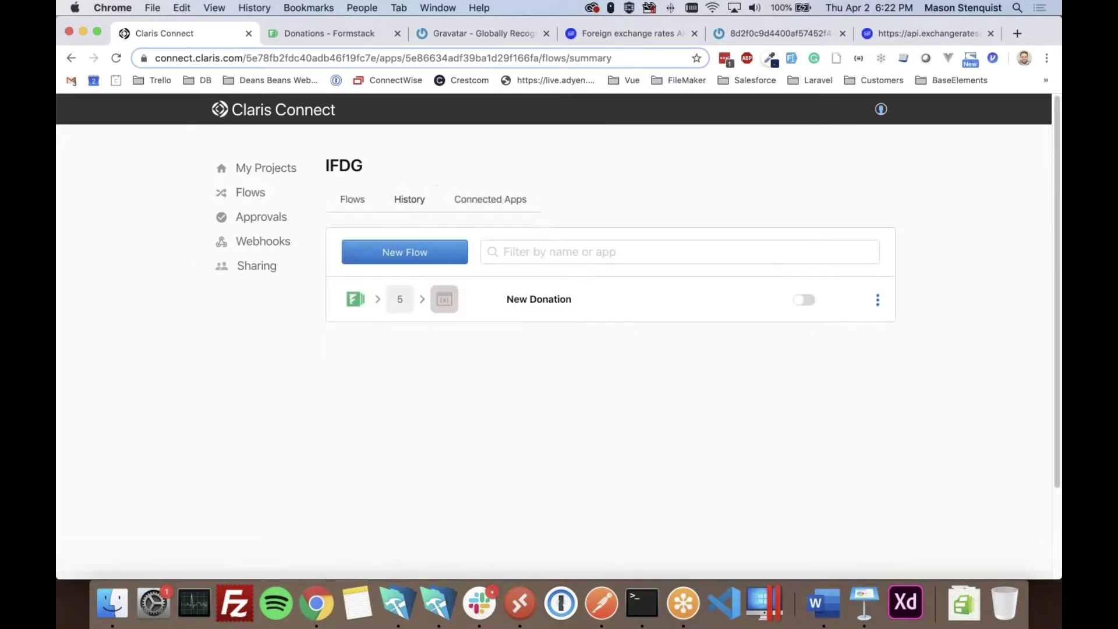
pyautogui.click(558, 306)
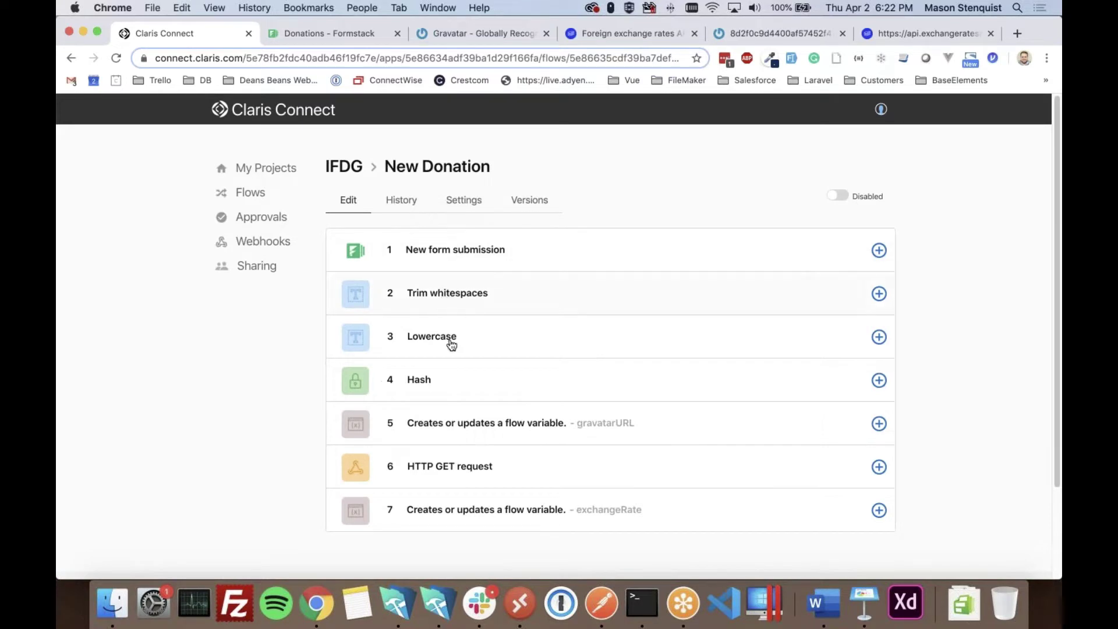
# - Delete step 7, the exchangeRate variable step, so the flow ends at step 6
pyautogui.scroll(-1, 464, 413)
pyautogui.scroll(-3, 464, 412)
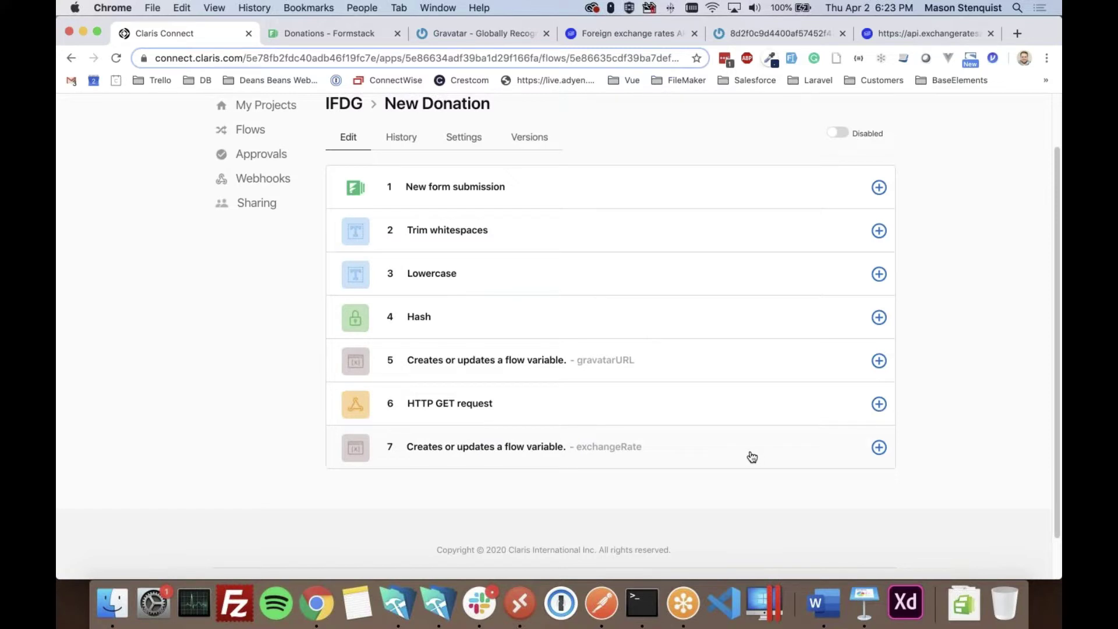
pyautogui.click(879, 447)
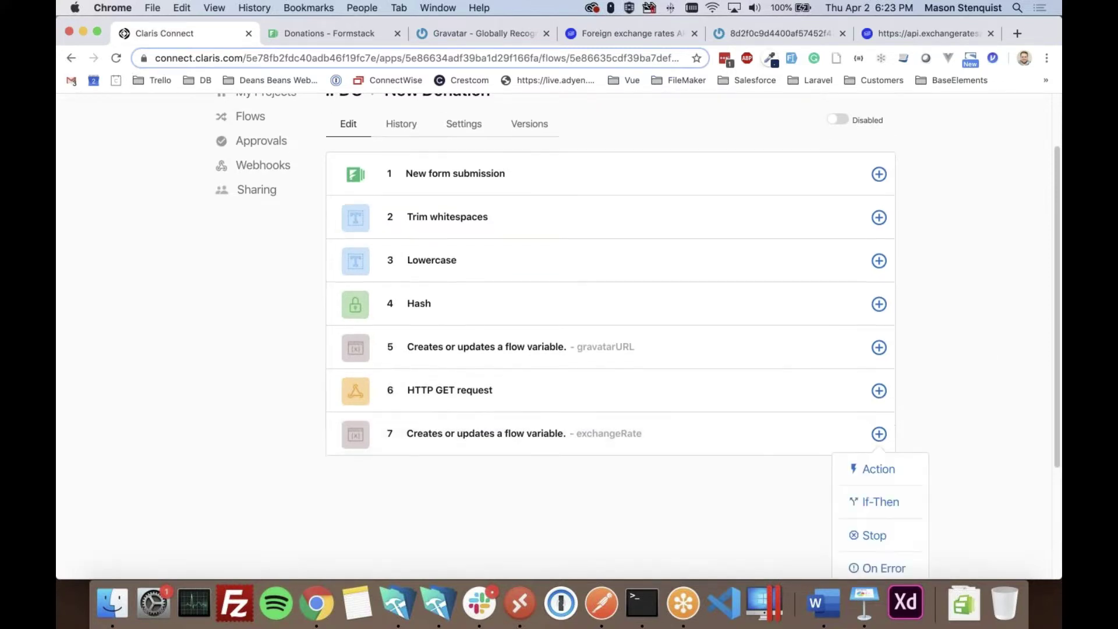
pyautogui.scroll(-3, 874, 442)
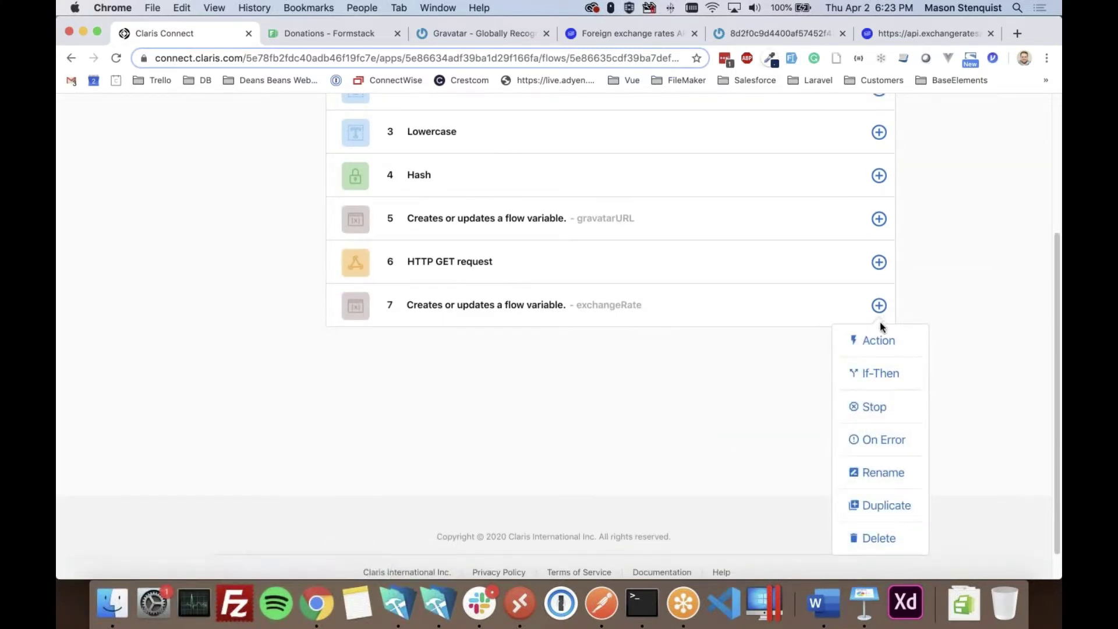
pyautogui.click(870, 541)
pyautogui.click(658, 314)
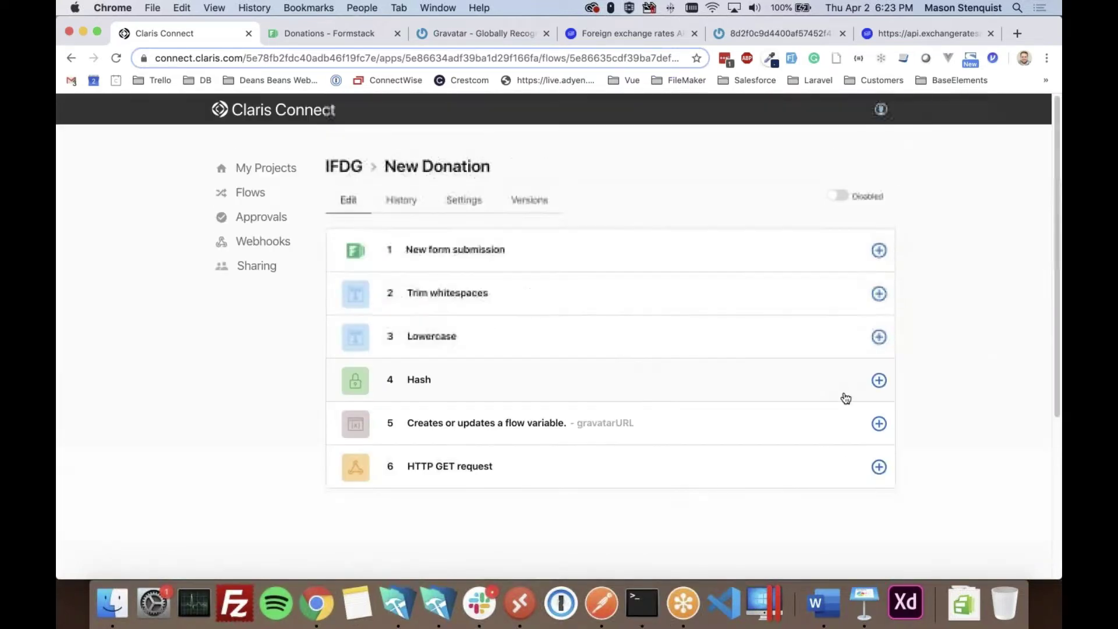
# - Add an If-Then step after the HTTP GET request (step 6), redoing a first attempt
pyautogui.click(878, 467)
pyautogui.scroll(-3, 884, 466)
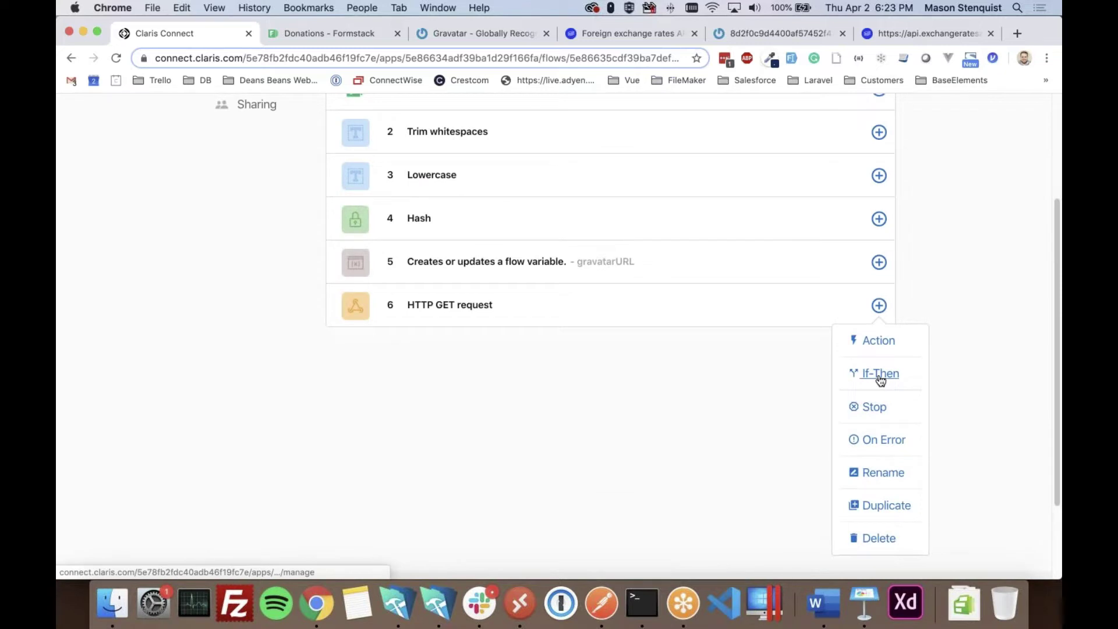
pyautogui.click(881, 374)
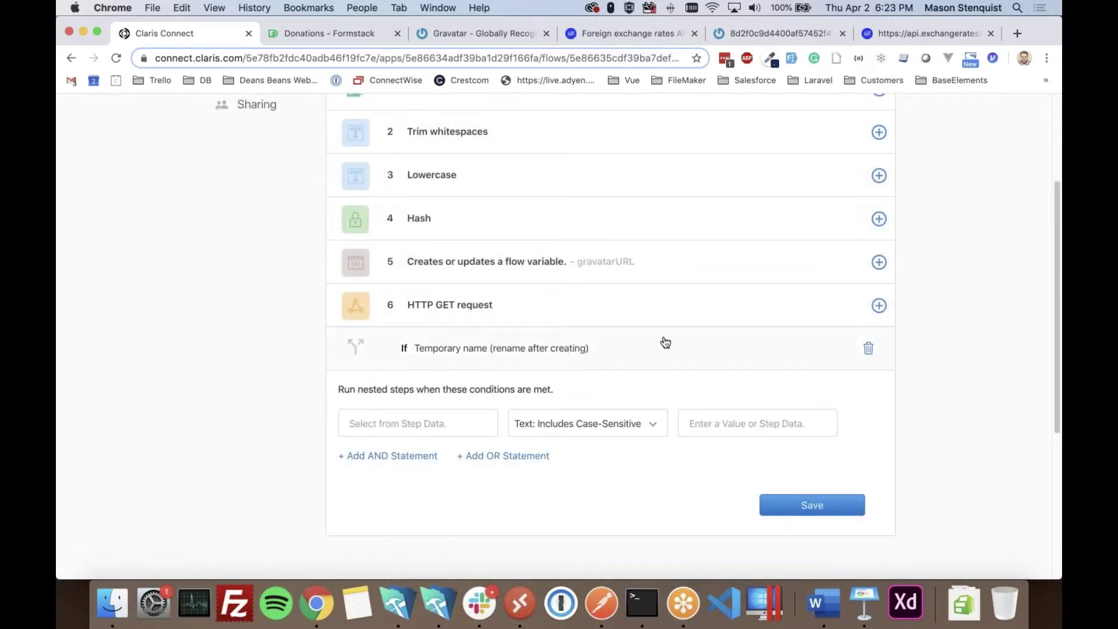
pyautogui.click(868, 348)
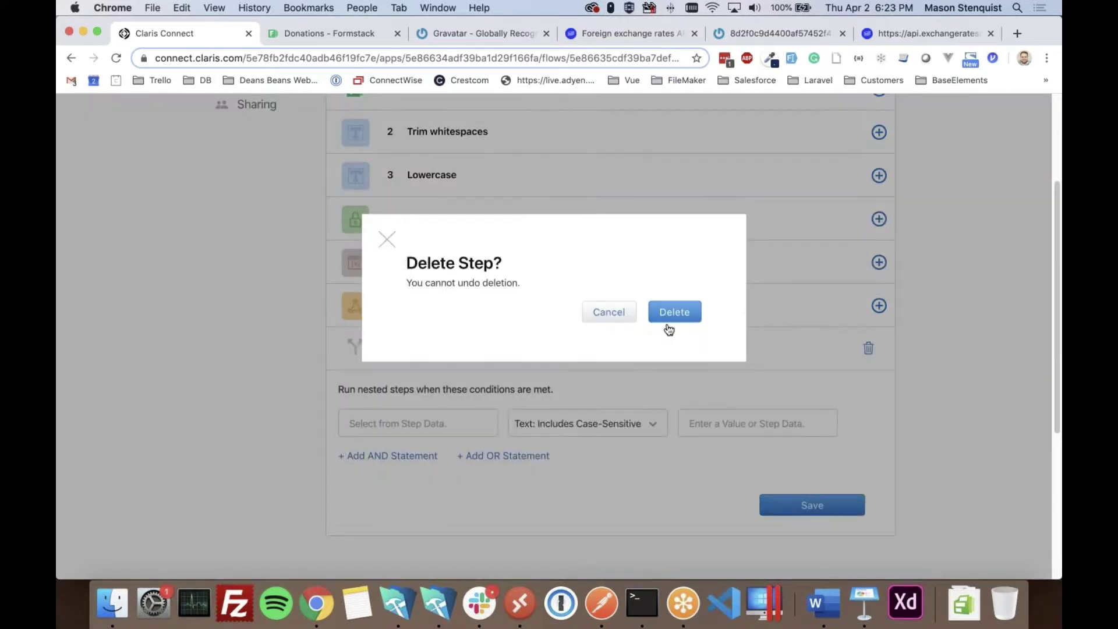
pyautogui.click(667, 317)
pyautogui.click(878, 306)
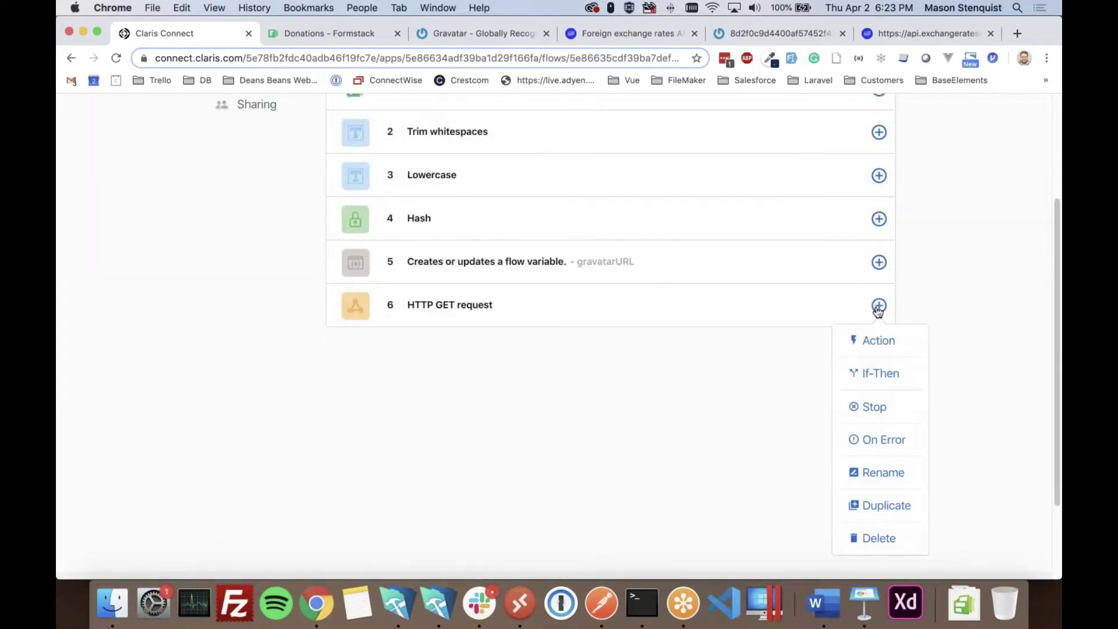
pyautogui.click(877, 374)
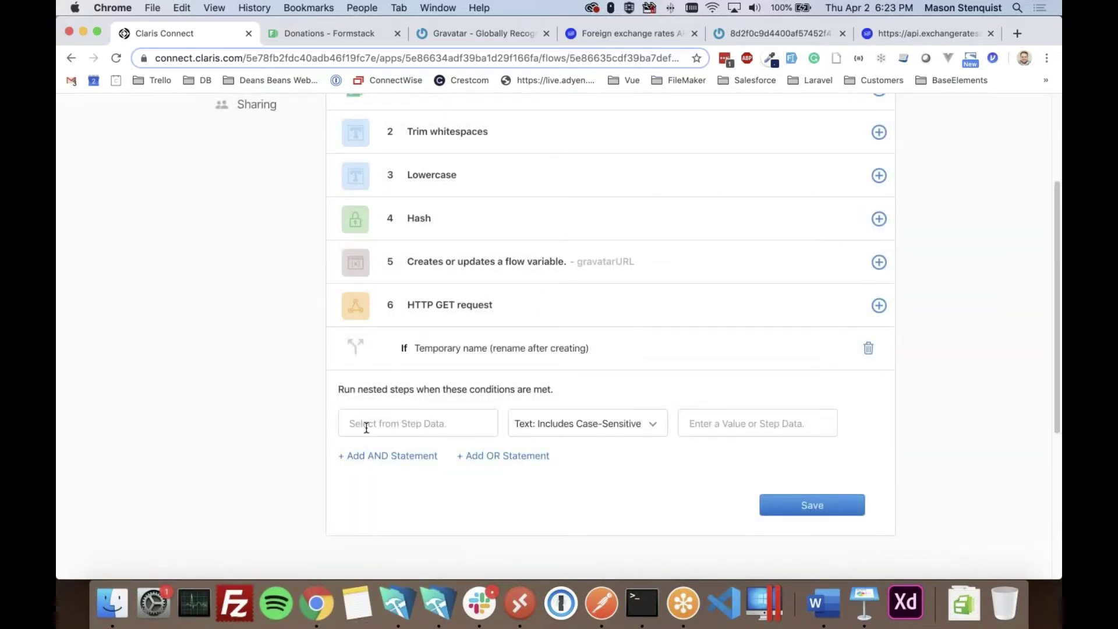
# - Choose the Formstack submission's Select Currency field as the condition's data
pyautogui.click(366, 428)
pyautogui.scroll(-1, 396, 466)
pyautogui.click(441, 504)
pyautogui.scroll(-5, 282, 448)
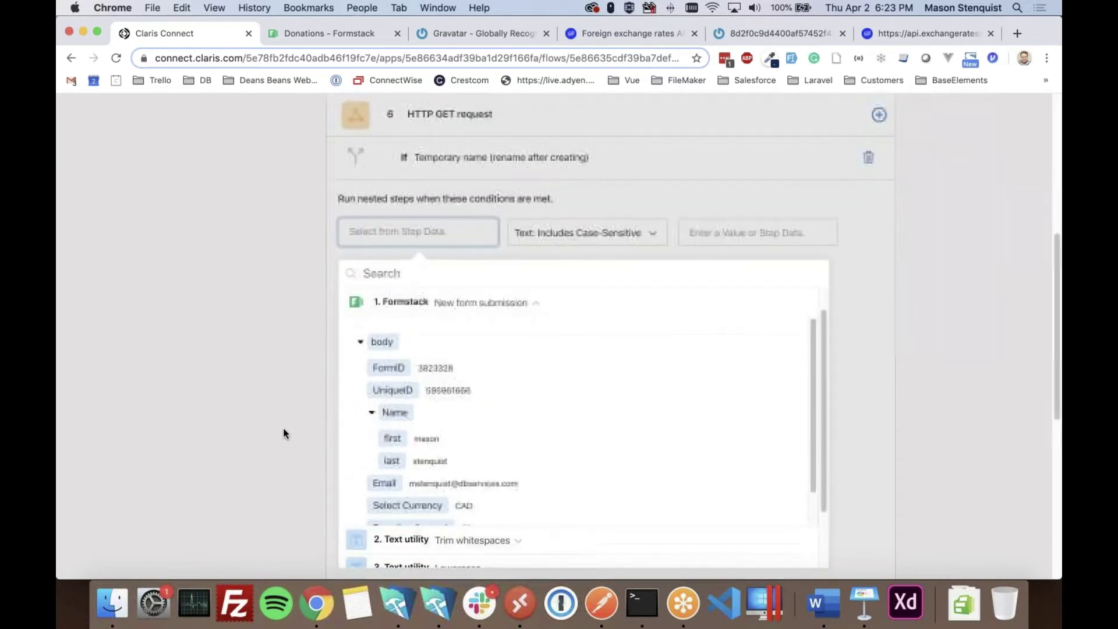
pyautogui.click(461, 492)
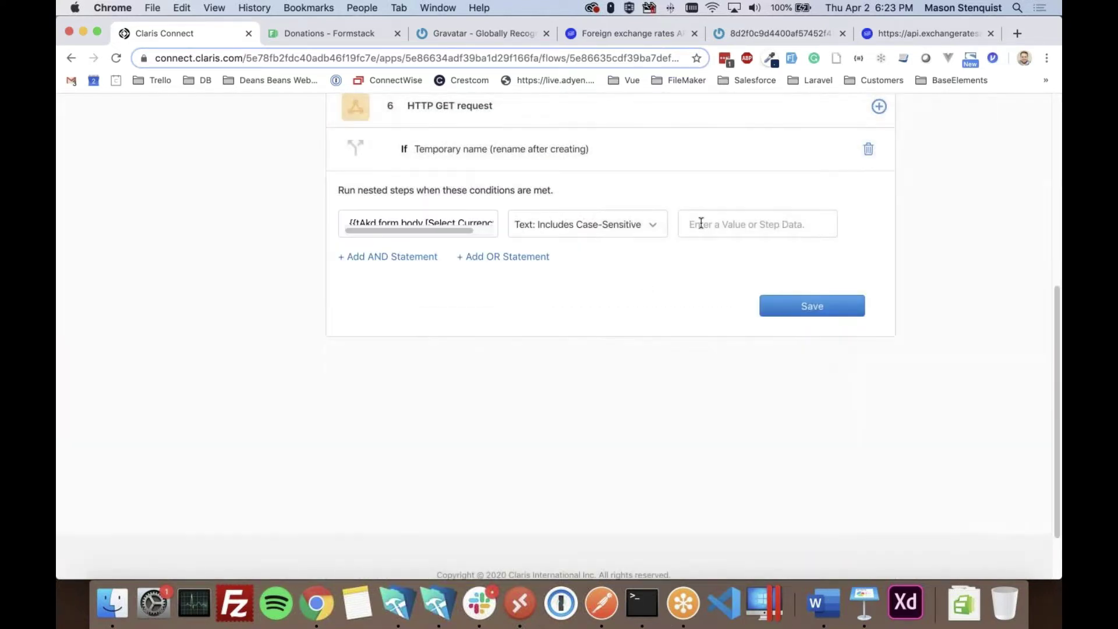
# - Compare it with Text: Equal to Case-Insensitive against CAD and save the condition
pyautogui.click(652, 224)
pyautogui.scroll(-3, 594, 297)
pyautogui.scroll(-3, 591, 324)
pyautogui.scroll(-3, 586, 341)
pyautogui.scroll(-15, 587, 332)
pyautogui.scroll(15, 588, 335)
pyautogui.scroll(-2, 586, 339)
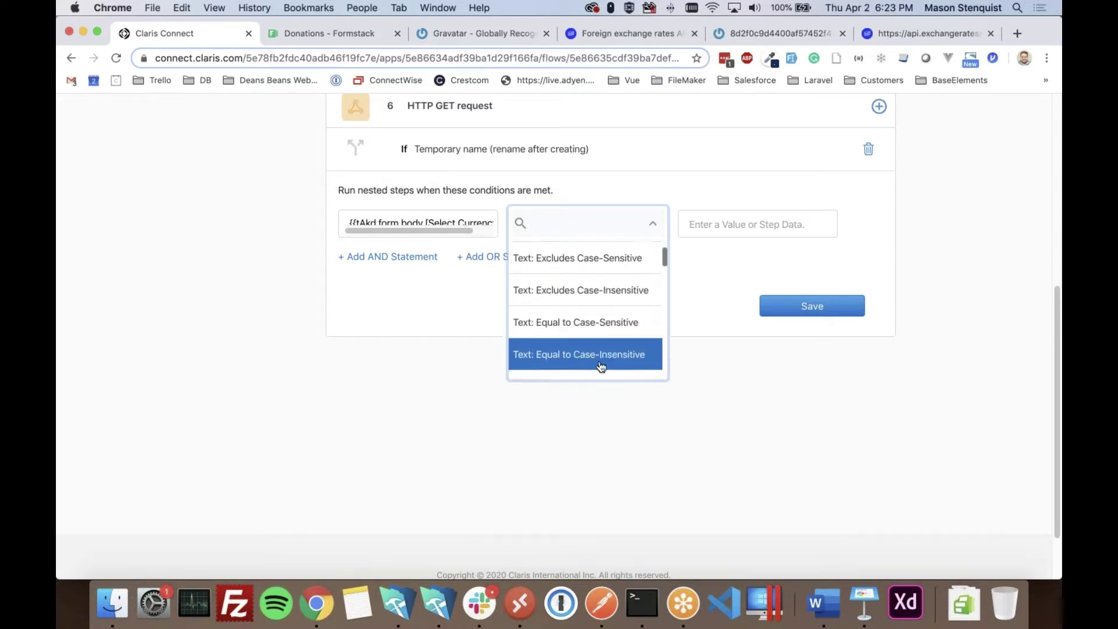
pyautogui.click(601, 363)
pyautogui.click(714, 233)
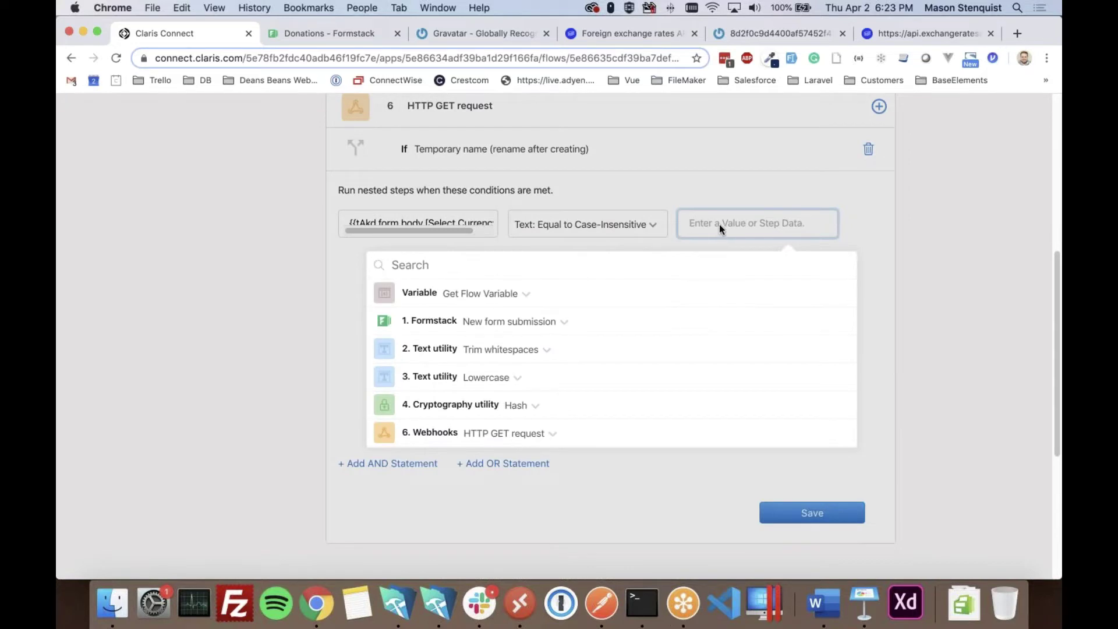
pyautogui.write('CAD')
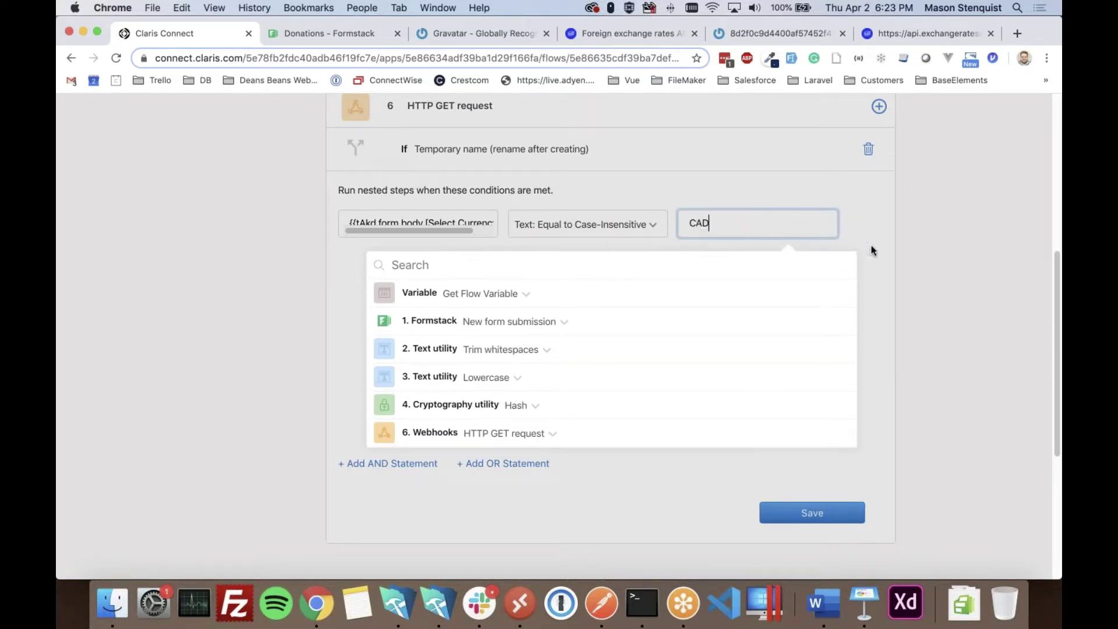
pyautogui.click(955, 261)
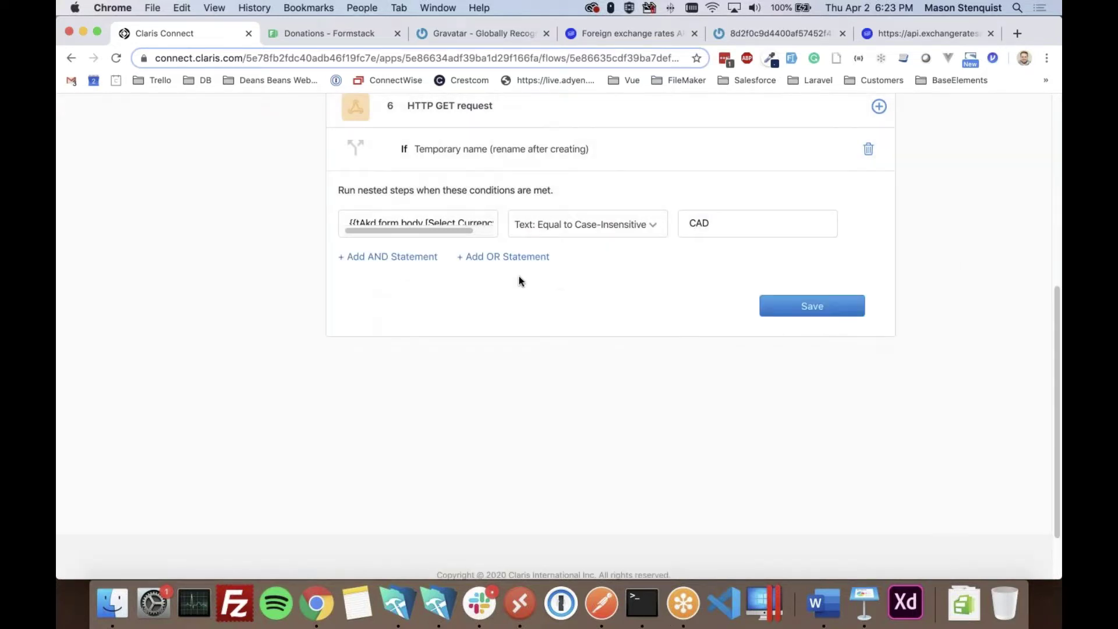
pyautogui.click(835, 310)
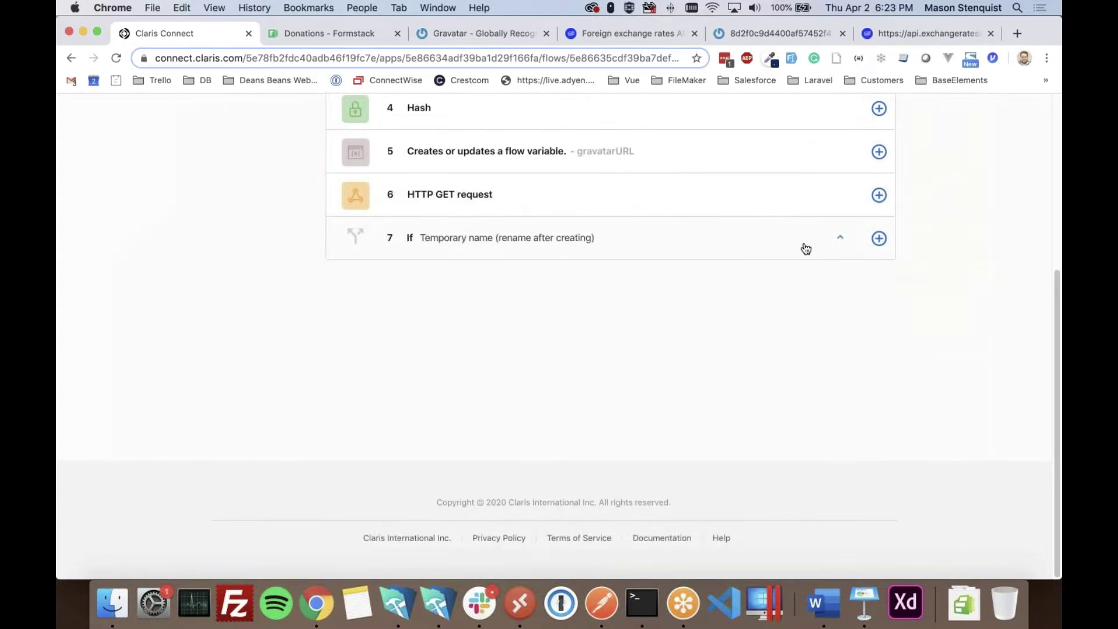
# - Add a Variable utility action to step 7's true branch
pyautogui.click(879, 238)
pyautogui.click(877, 273)
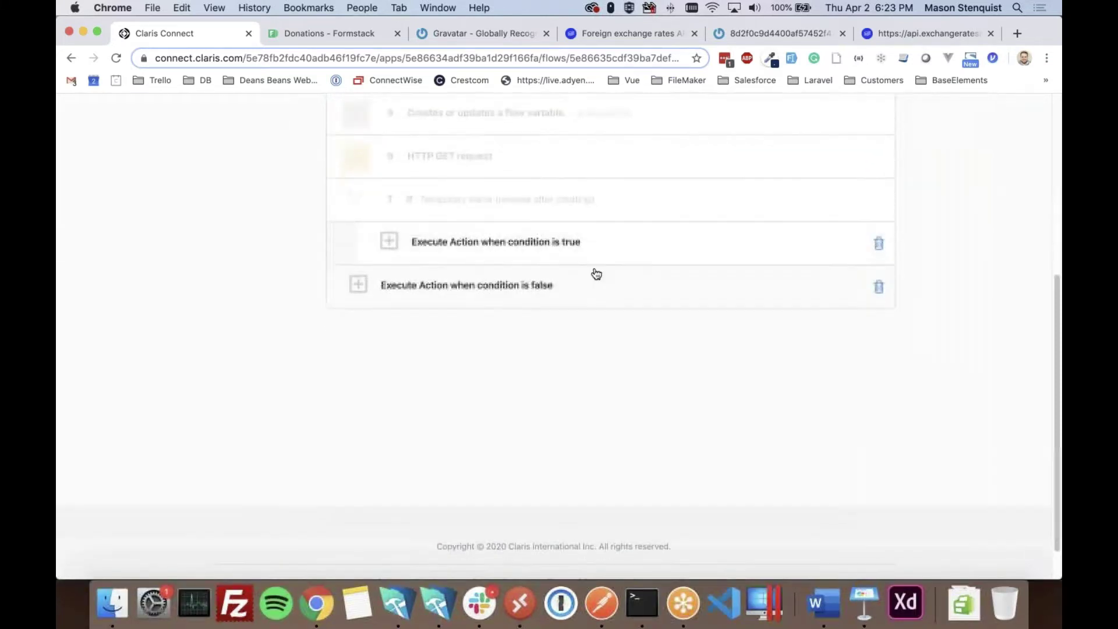
pyautogui.click(387, 198)
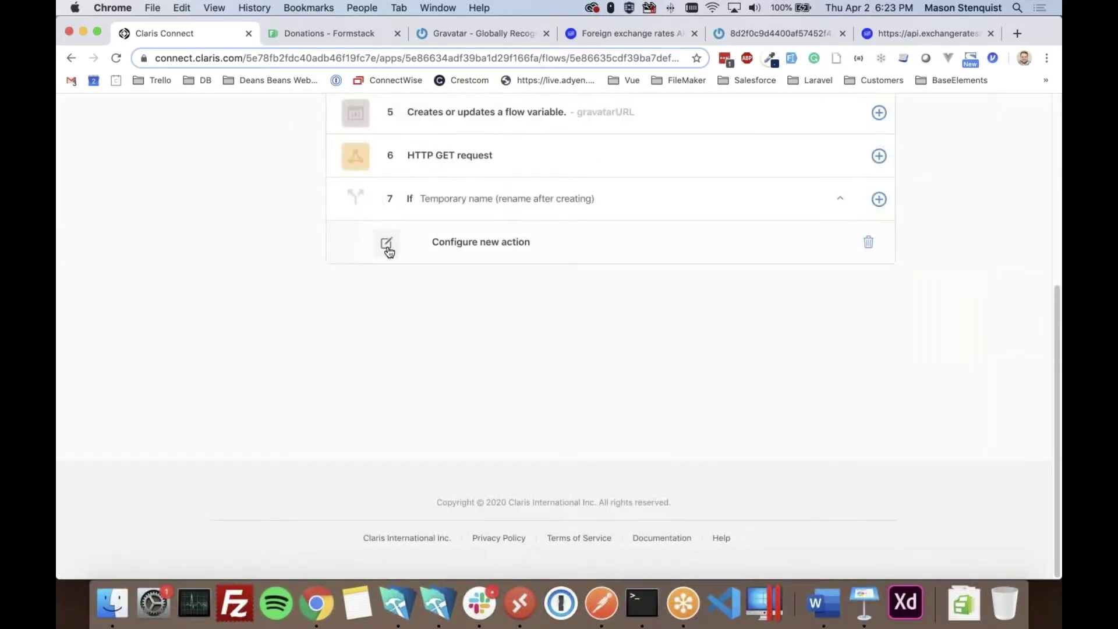
pyautogui.scroll(-3, 633, 356)
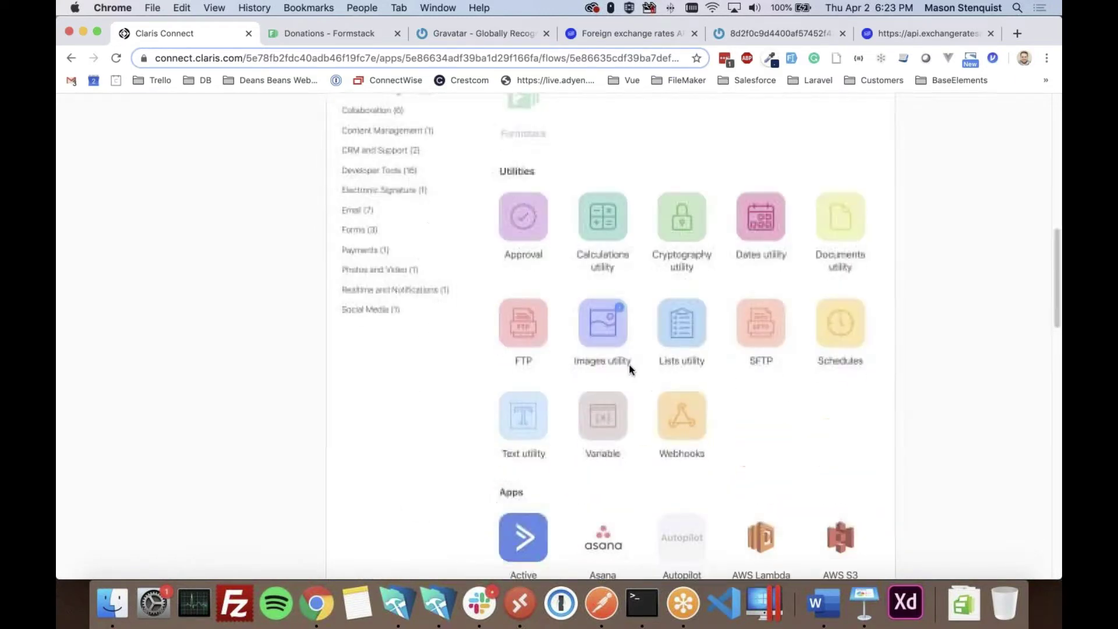
pyautogui.click(603, 408)
pyautogui.click(806, 305)
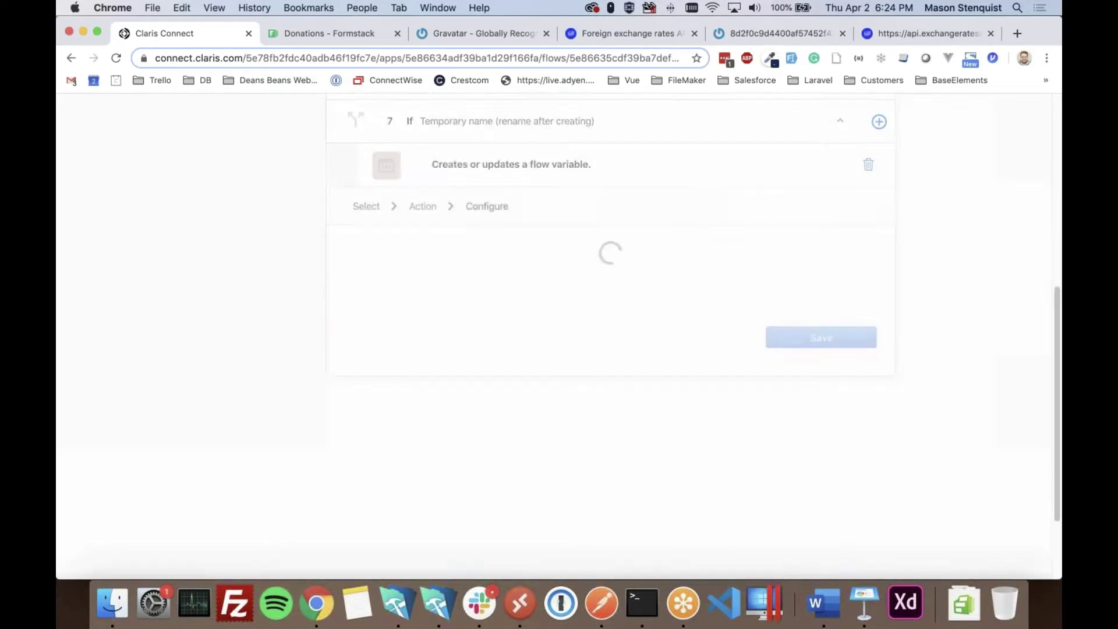
# - Set flow variable exchangeRate to Step 6's rates.CAD and save the step
pyautogui.click(492, 282)
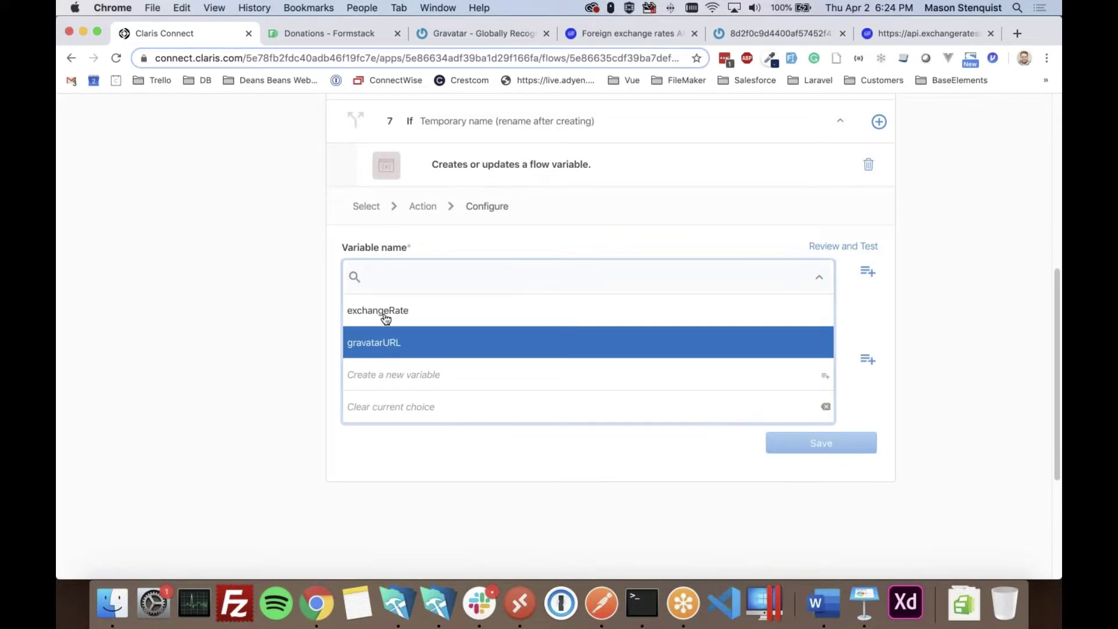
pyautogui.press('Return')
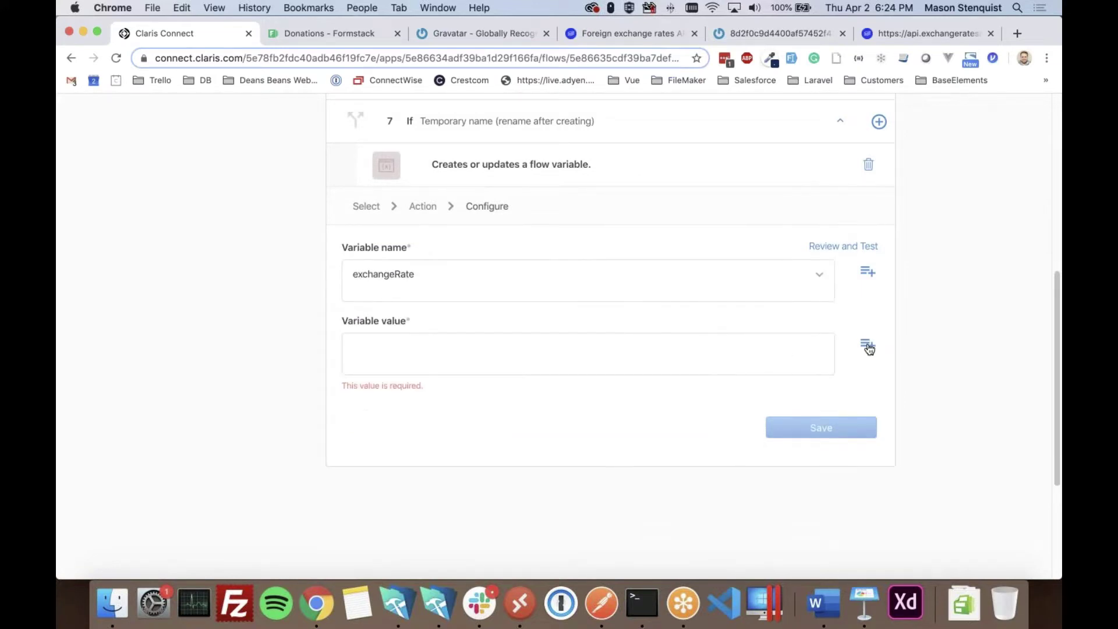
pyautogui.click(867, 344)
pyautogui.scroll(-3, 524, 408)
pyautogui.click(453, 442)
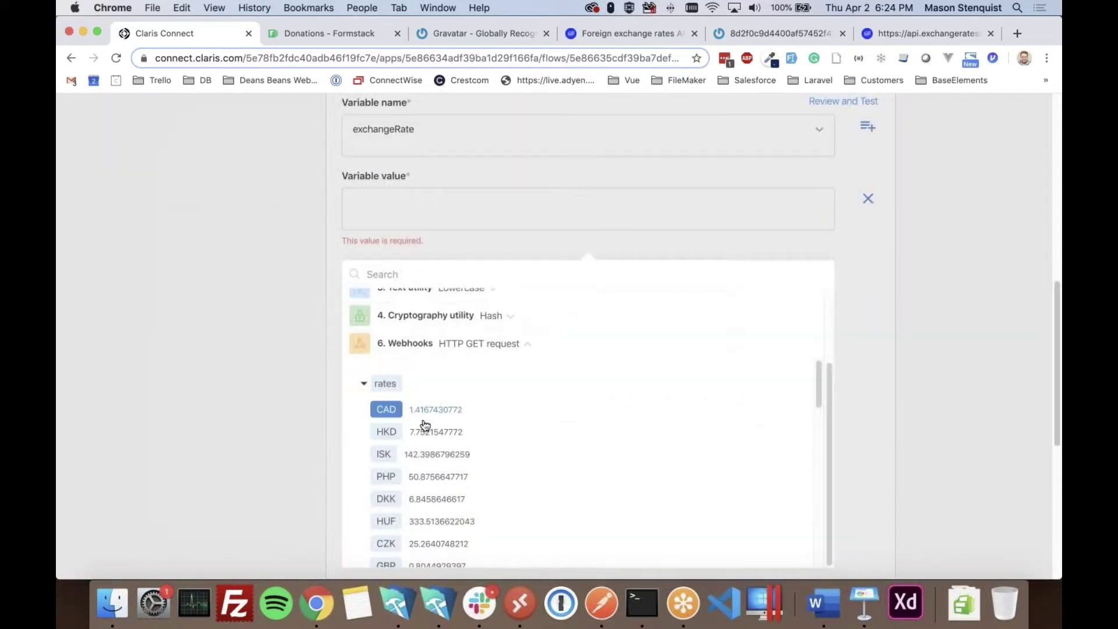
pyautogui.click(408, 417)
pyautogui.click(257, 400)
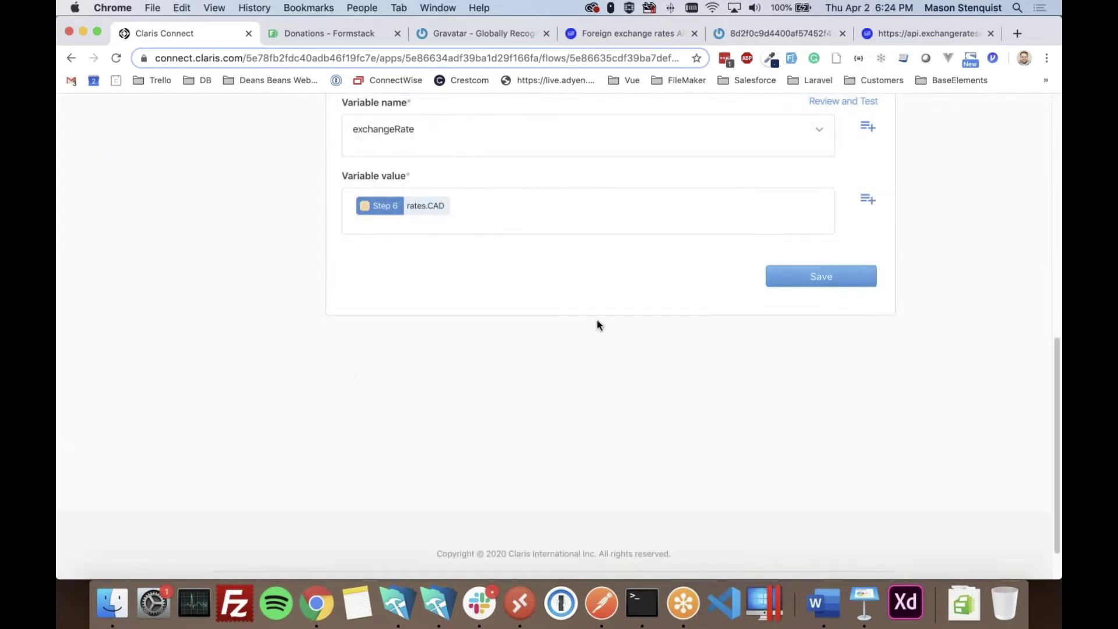
pyautogui.click(835, 276)
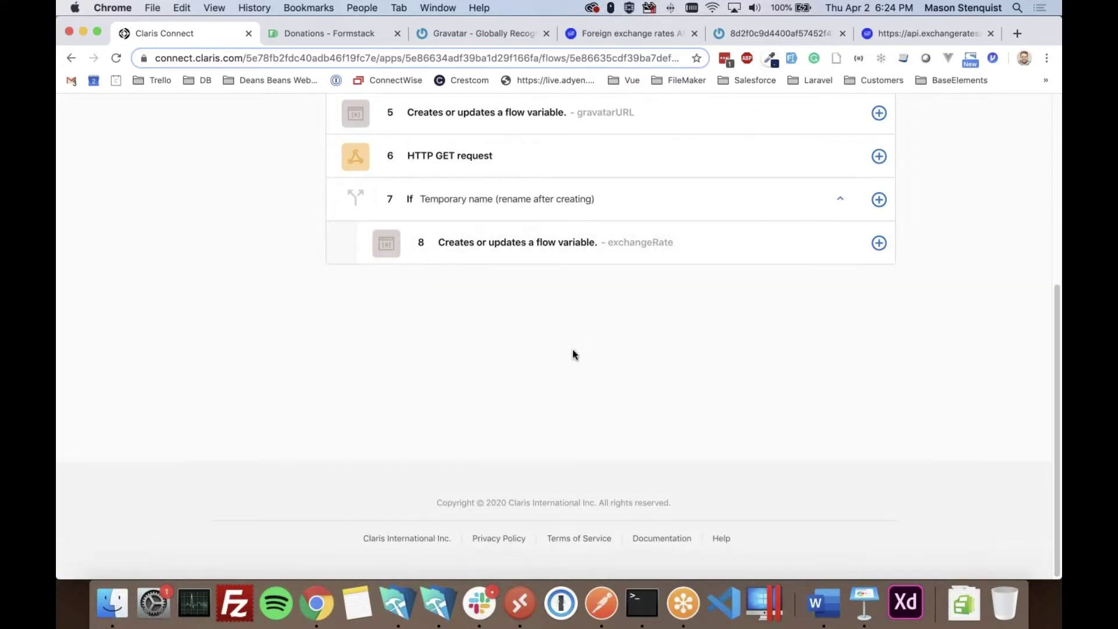
pyautogui.click(879, 200)
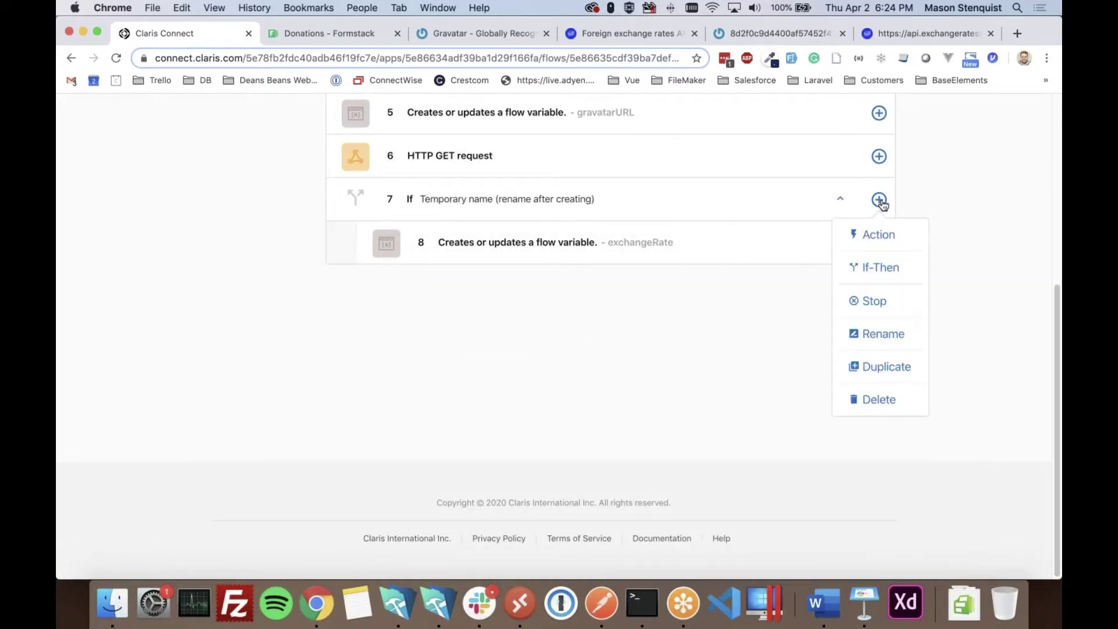
# - Add nested If-Then branches under step 7 and start an If in the false branch
pyautogui.click(880, 271)
pyautogui.scroll(-2, 379, 289)
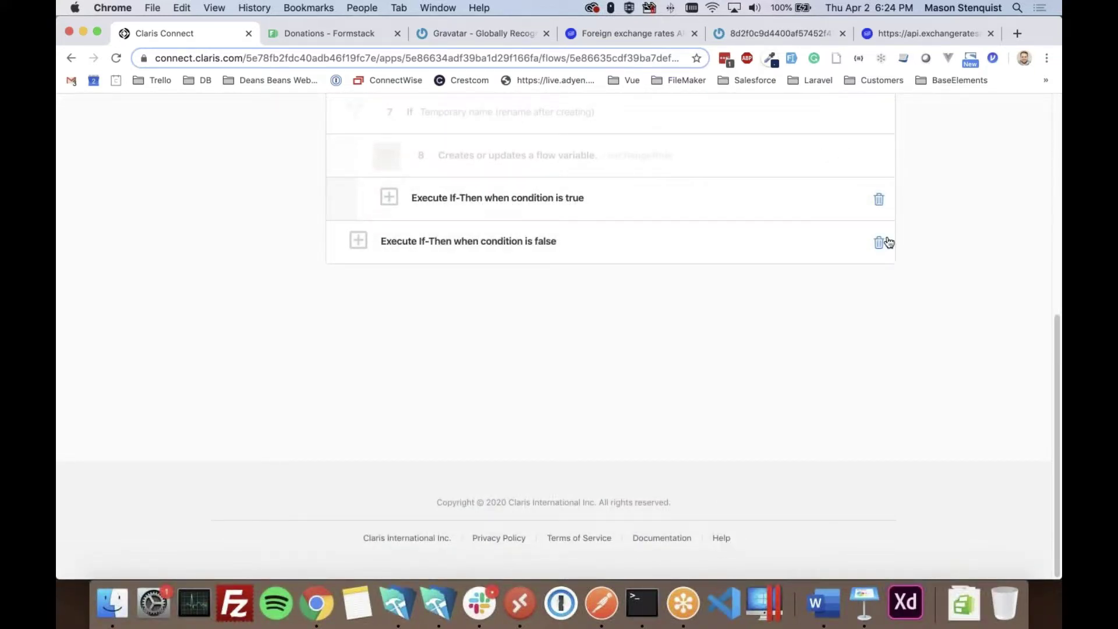
pyautogui.scroll(3, 884, 240)
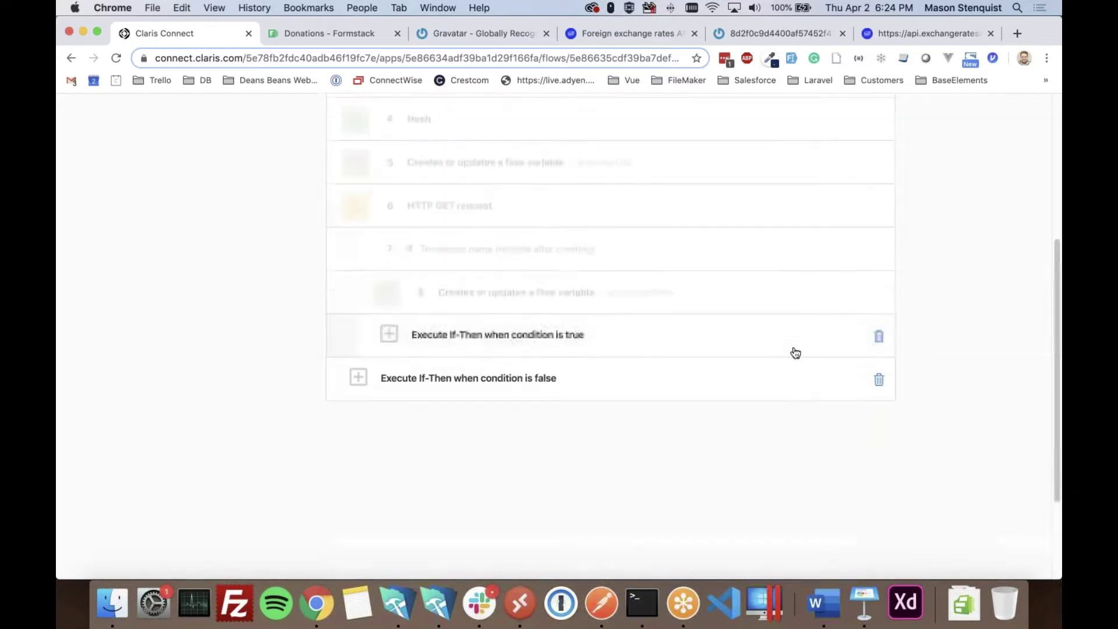
pyautogui.click(879, 383)
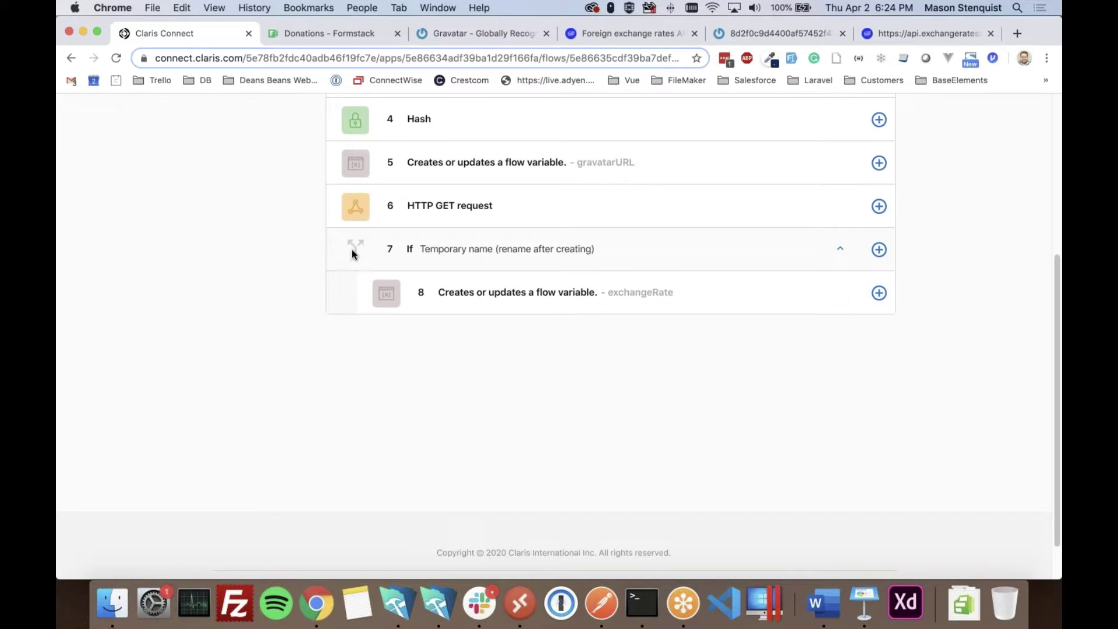
pyautogui.moveTo(880, 252)
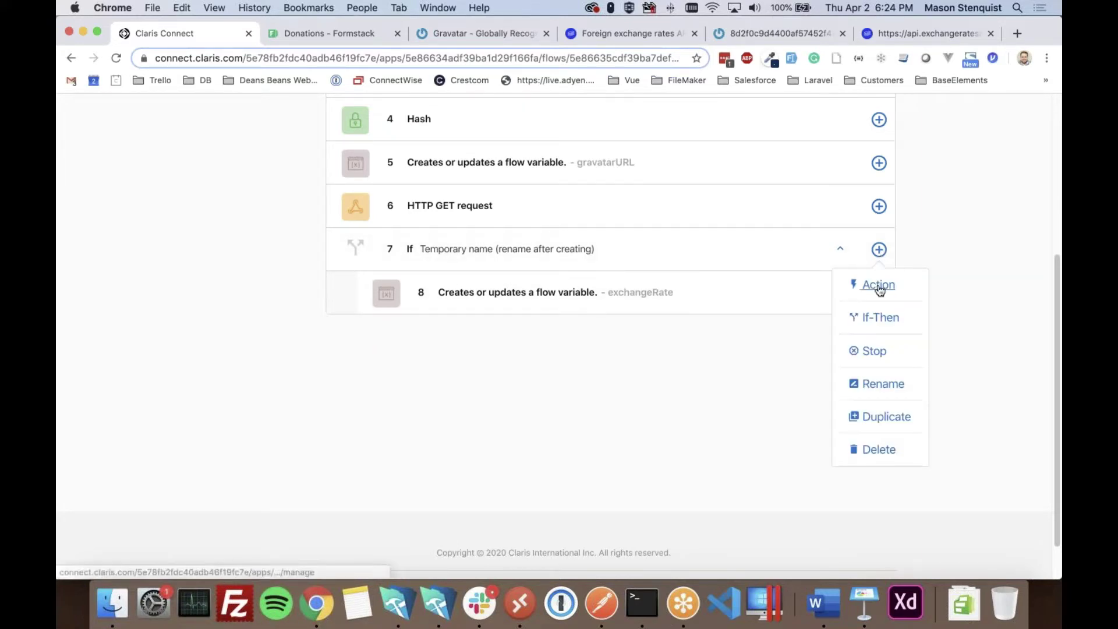
pyautogui.click(876, 318)
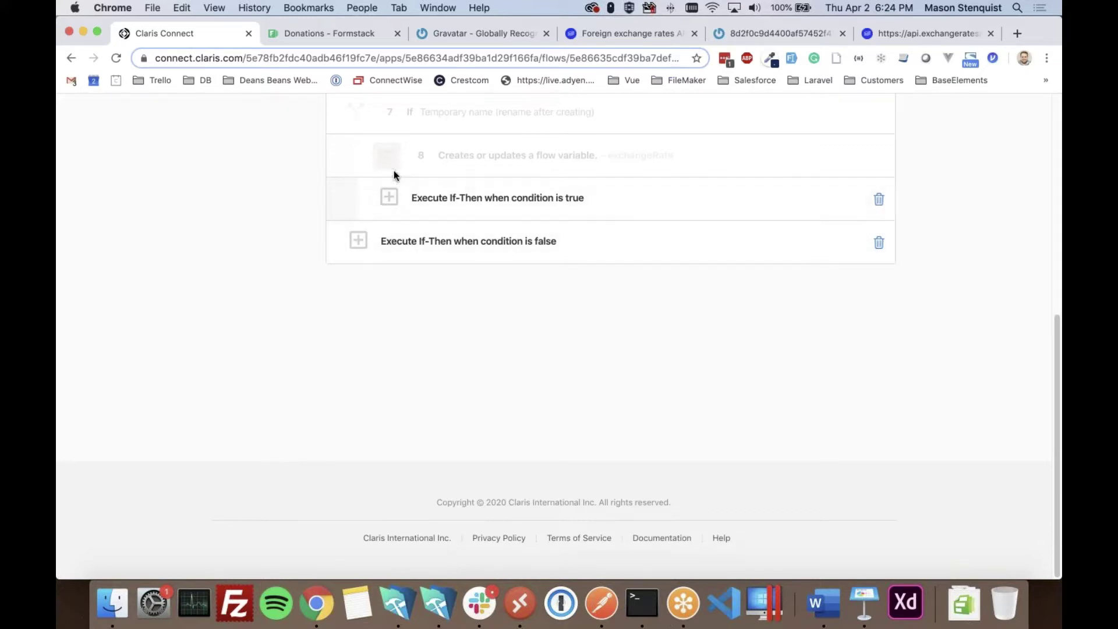
pyautogui.click(358, 241)
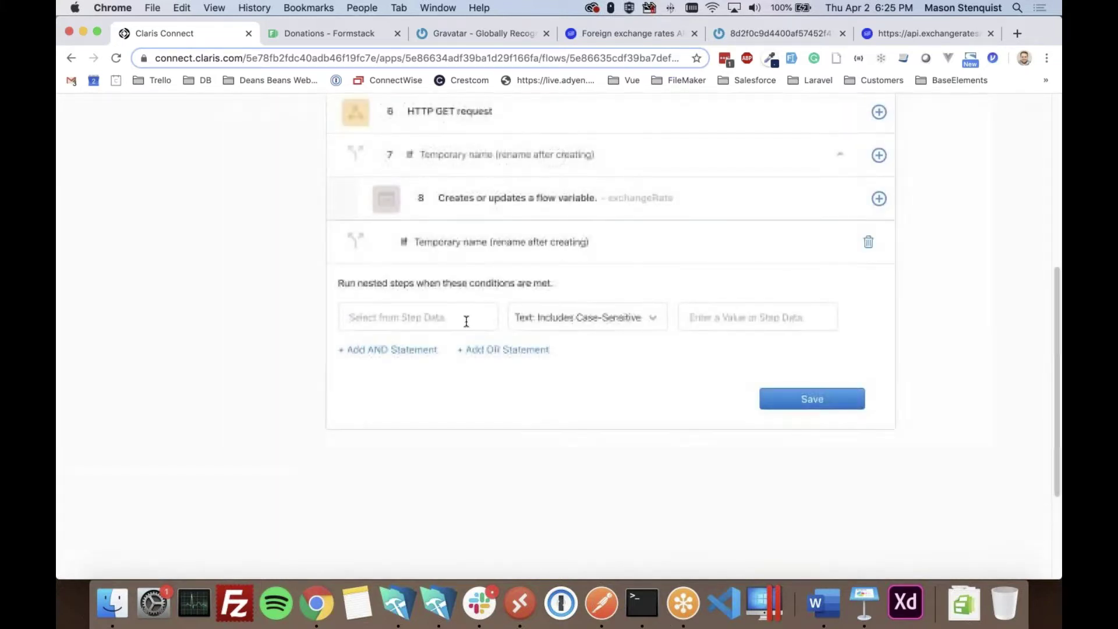
# - Set the condition to Select Currency, Text: Equal to Case-Insensitive, GBP, and save it
pyautogui.click(440, 316)
pyautogui.click(455, 419)
pyautogui.scroll(-3, 457, 424)
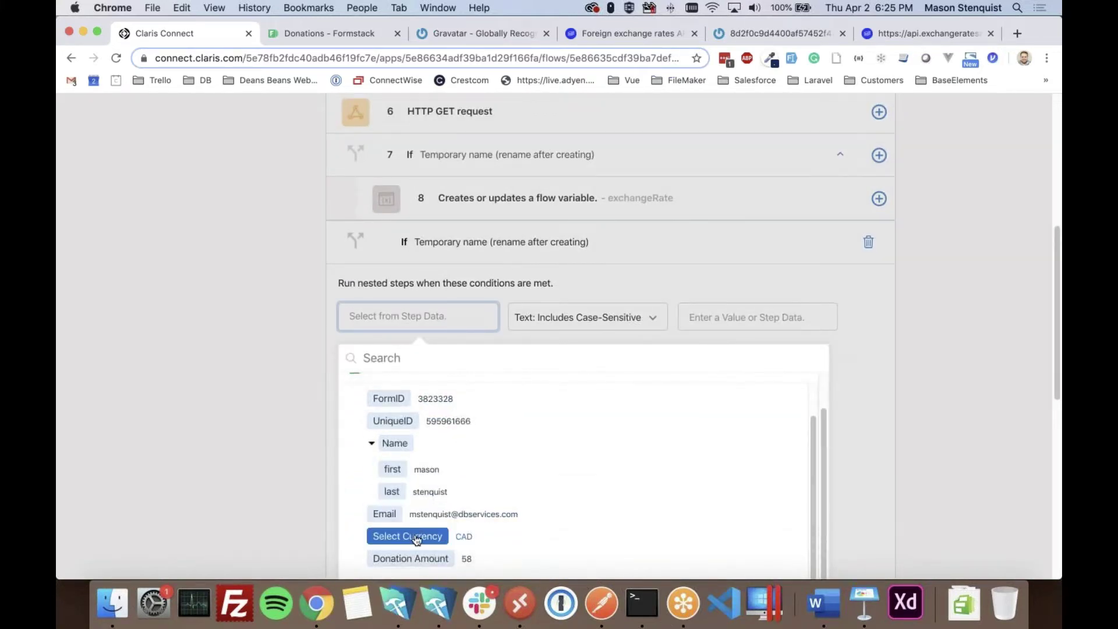
pyautogui.click(415, 536)
pyautogui.click(629, 320)
pyautogui.scroll(-2, 573, 413)
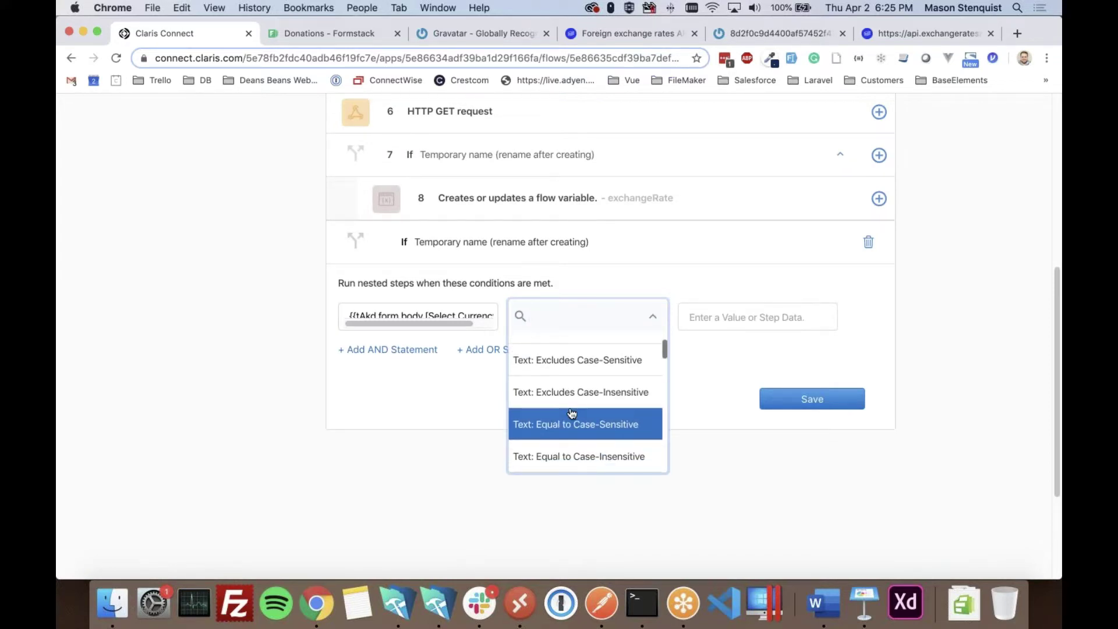
pyautogui.click(585, 466)
pyautogui.click(740, 317)
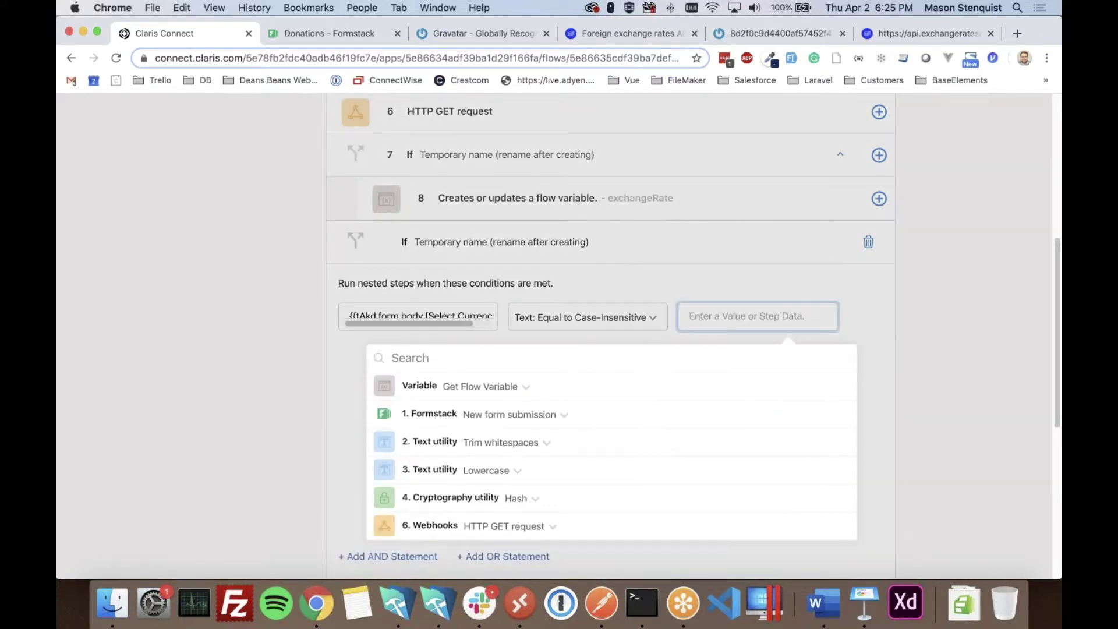
pyautogui.write('GBP')
pyautogui.click(882, 328)
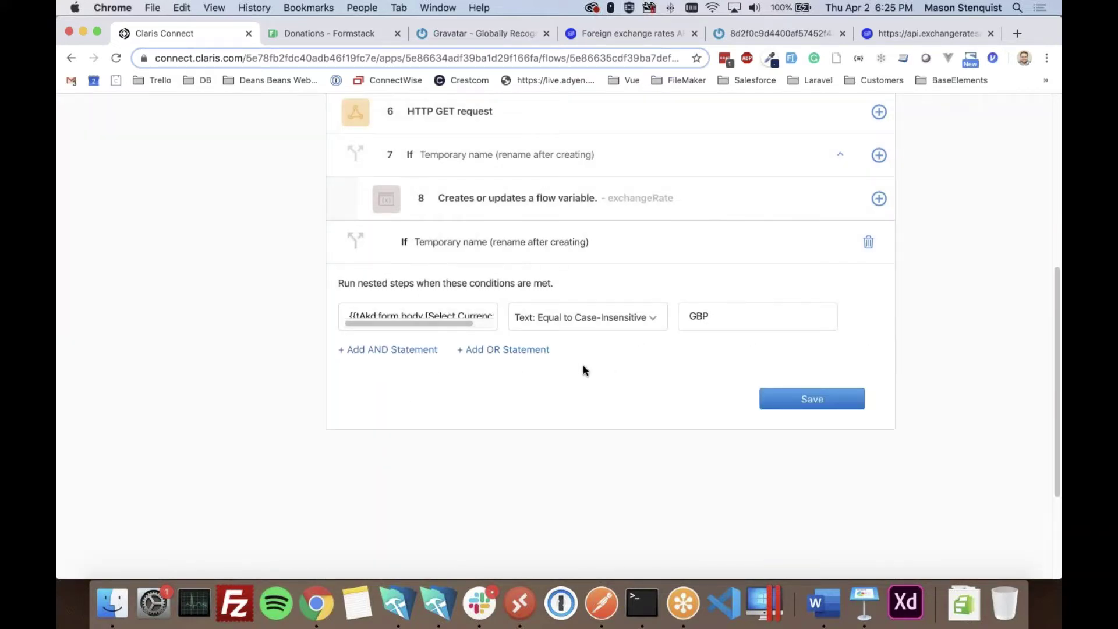
pyautogui.click(803, 403)
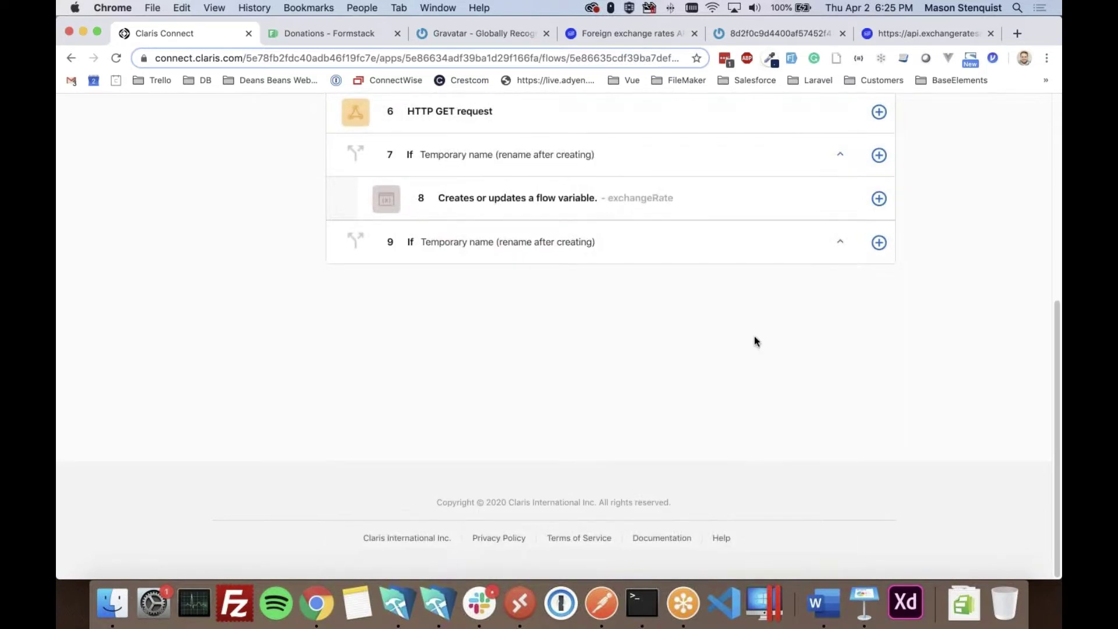
pyautogui.click(878, 242)
# - Add a flow variable action to step 9's true branch
pyautogui.click(881, 280)
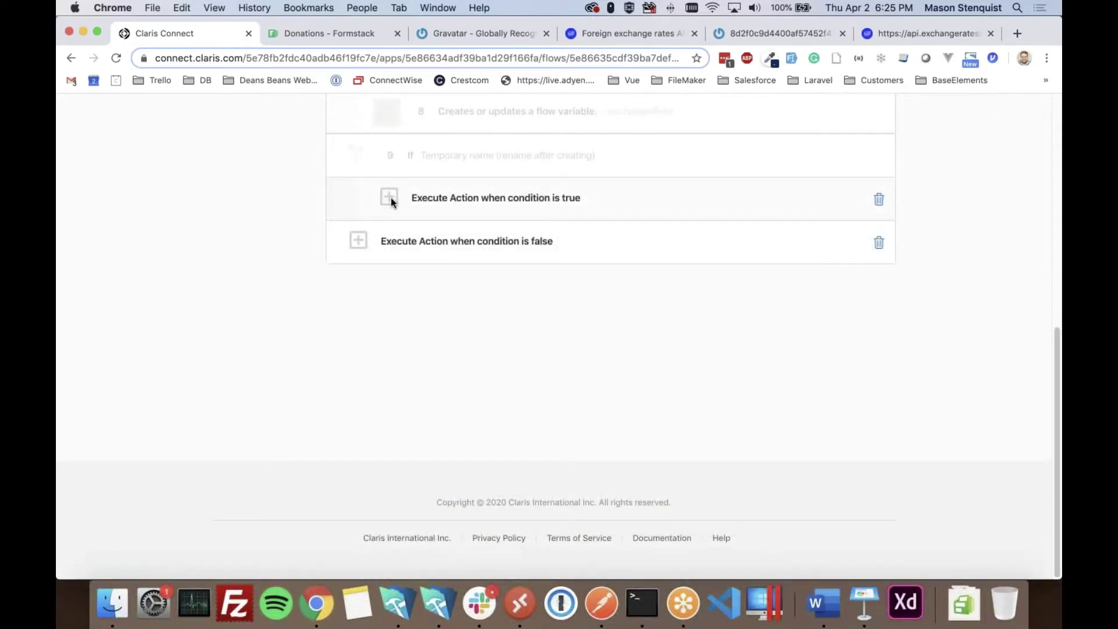
pyautogui.click(389, 198)
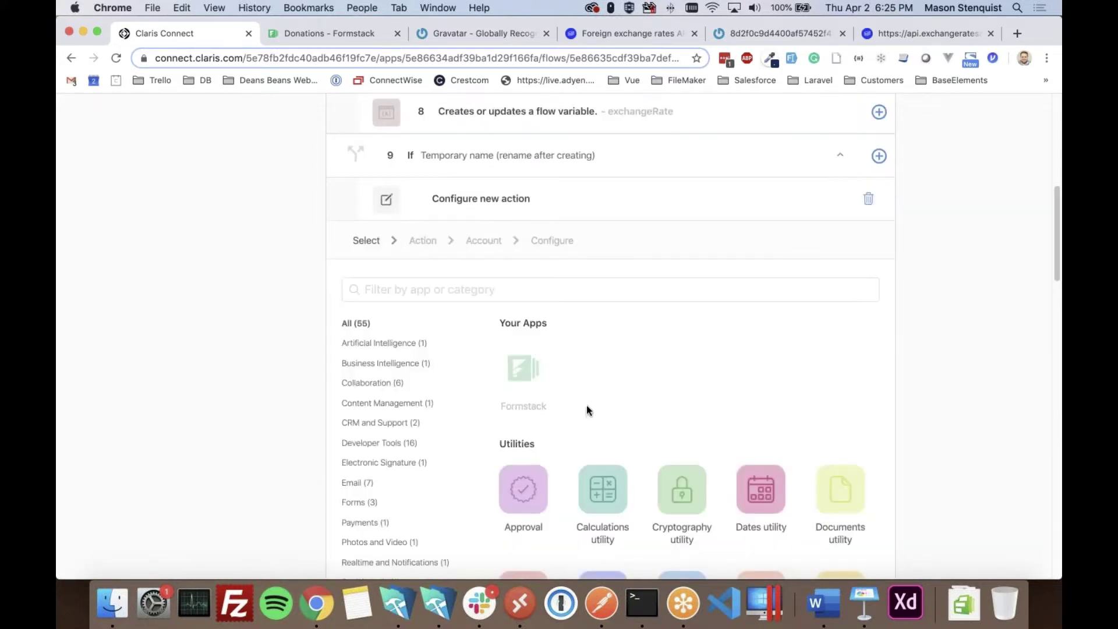
pyautogui.scroll(-10, 577, 373)
pyautogui.click(605, 272)
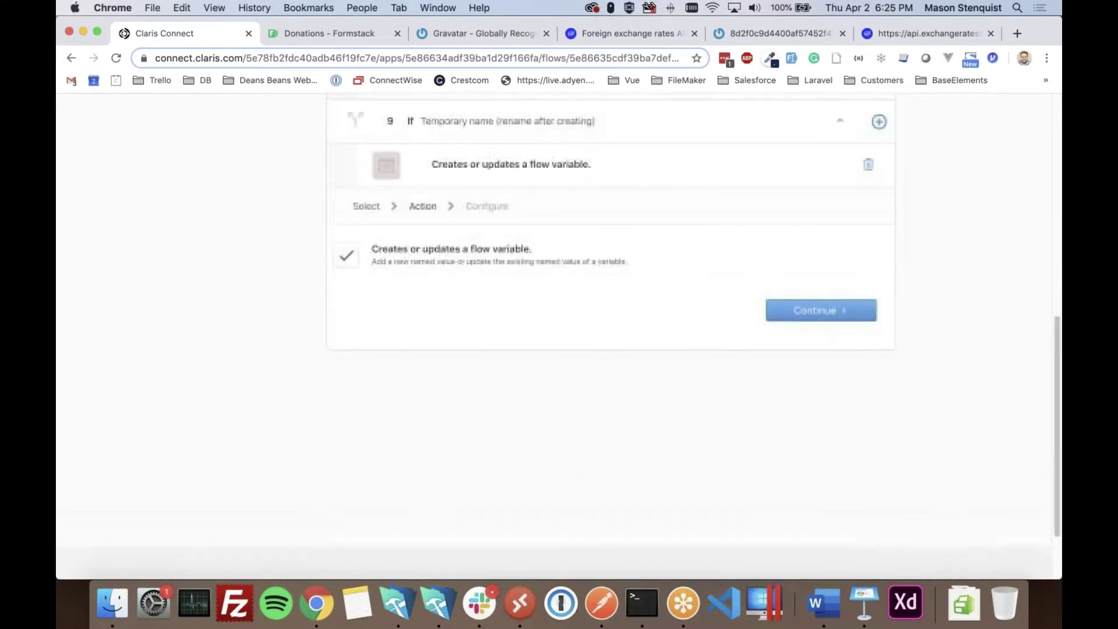
pyautogui.click(798, 317)
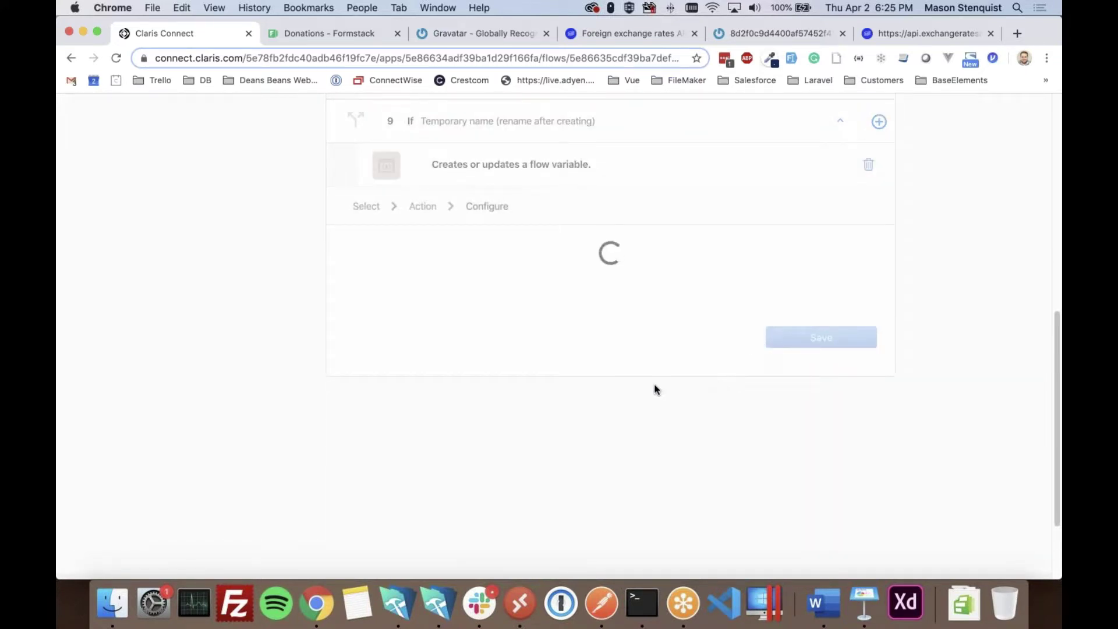
# - Insert Step 6's rates.GBP into the variable name field
pyautogui.click(868, 275)
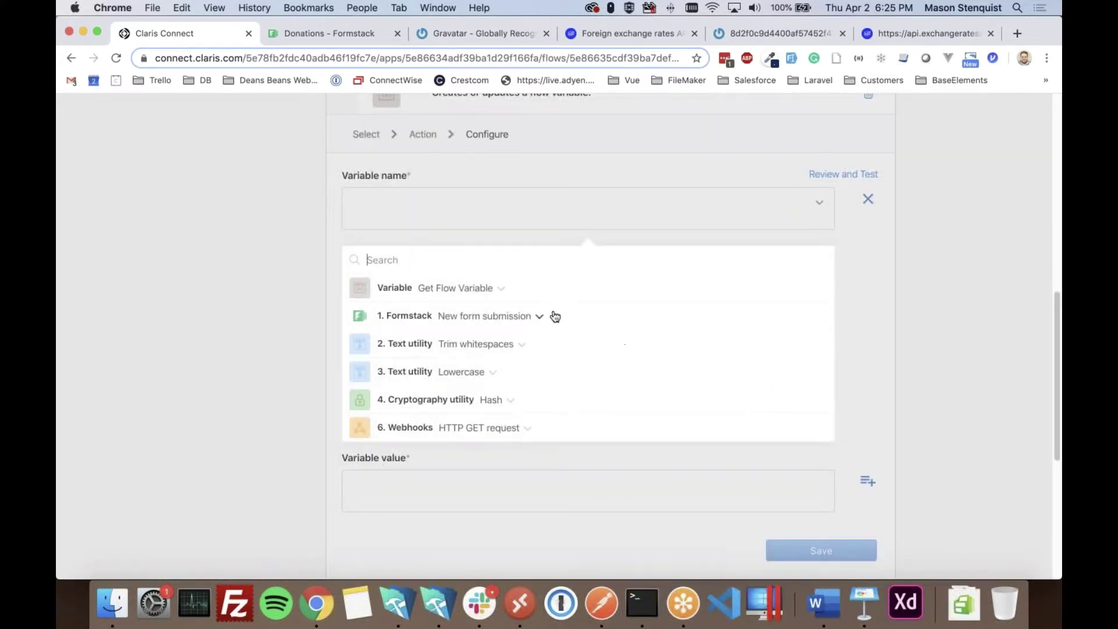
pyautogui.scroll(-1, 492, 392)
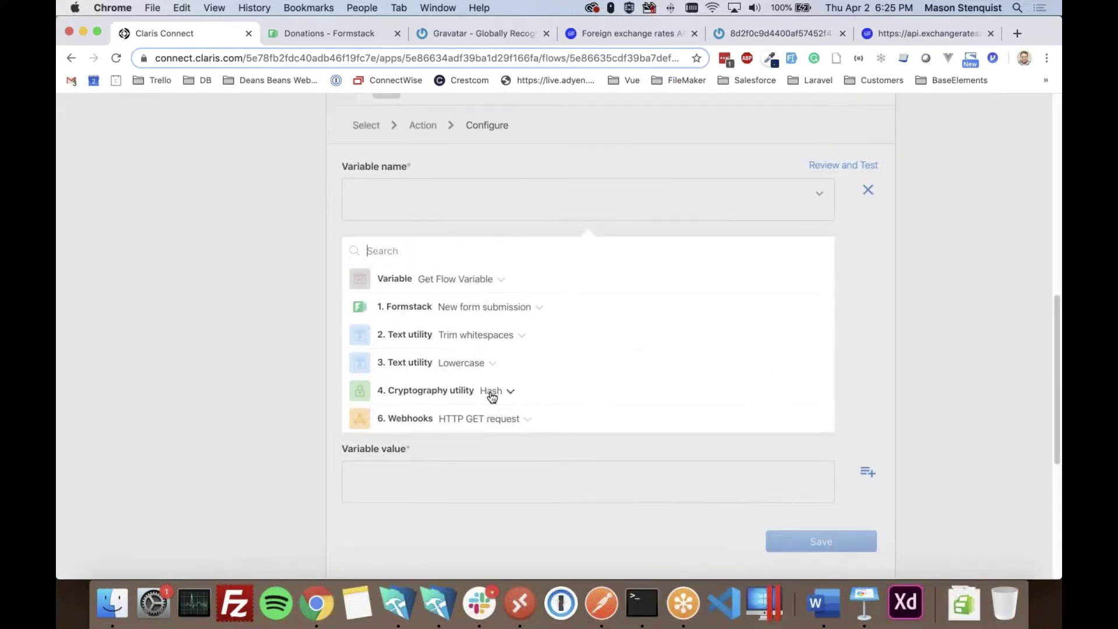
pyautogui.click(508, 406)
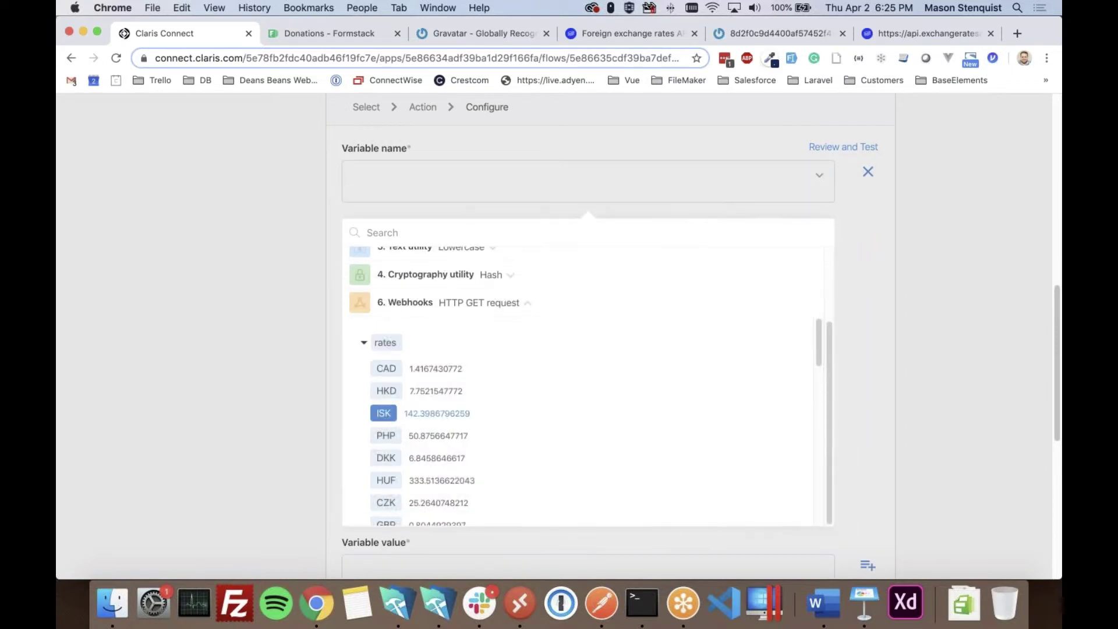
pyautogui.scroll(-1, 460, 460)
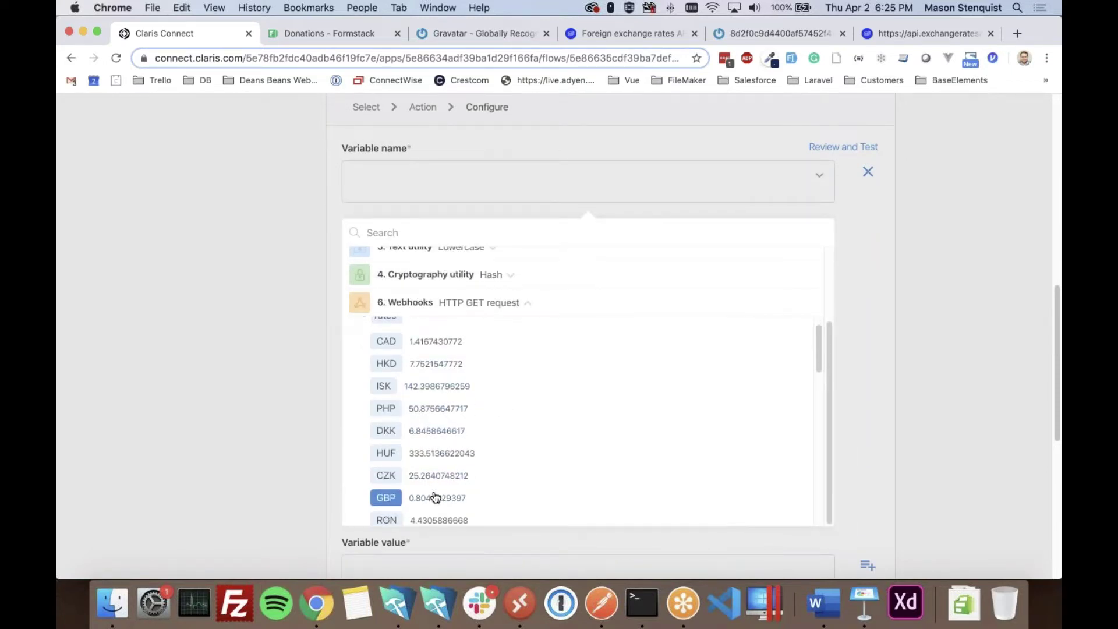
pyautogui.click(394, 499)
pyautogui.click(269, 410)
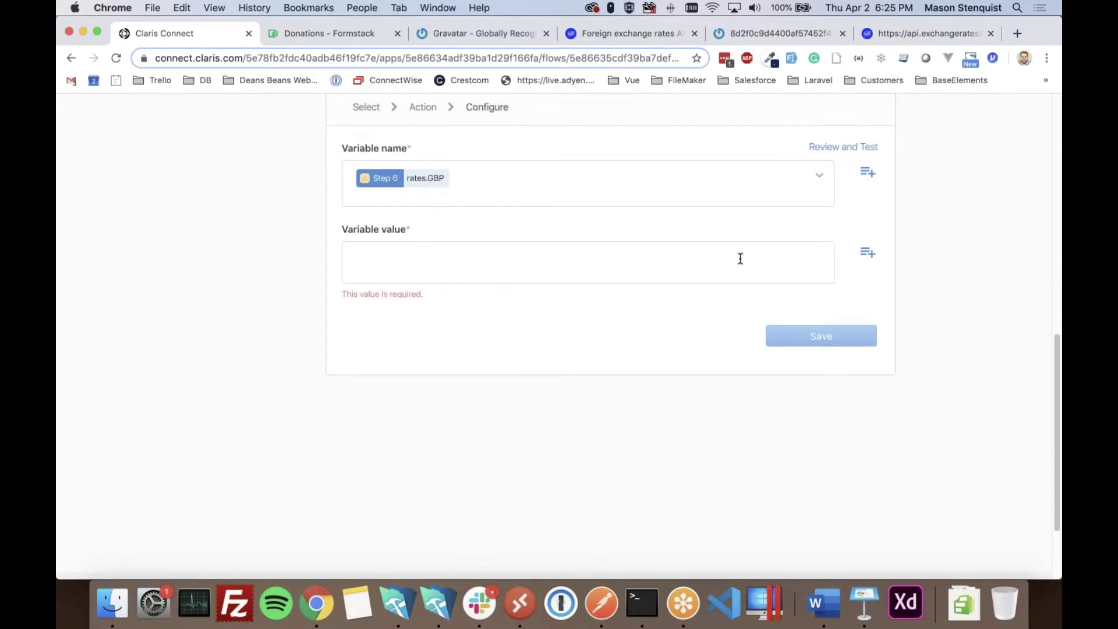
pyautogui.scroll(5, 425, 176)
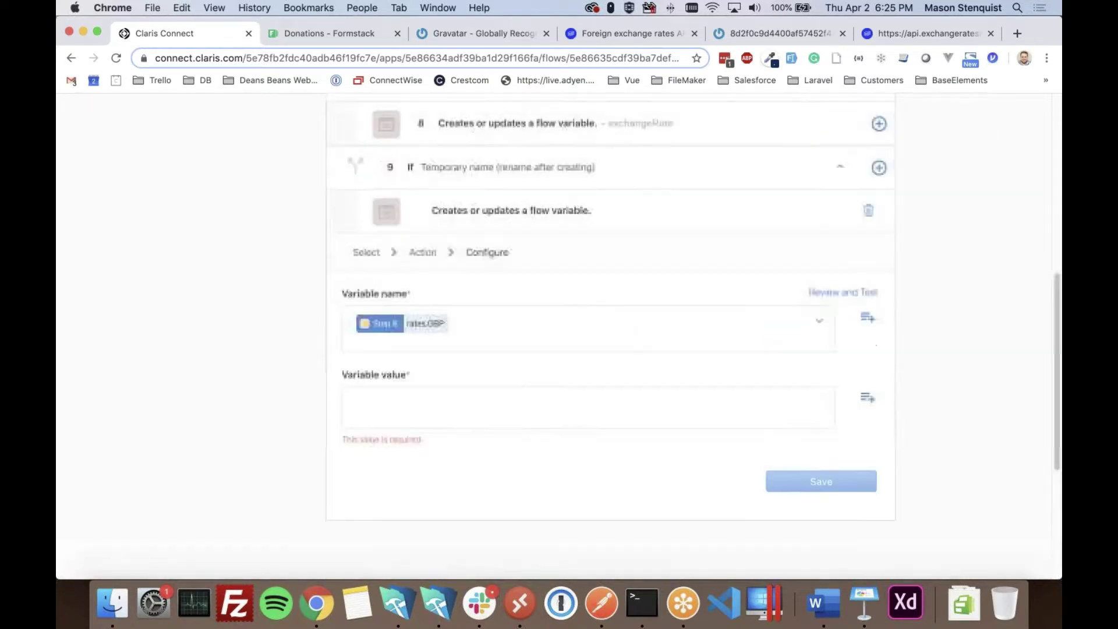
pyautogui.scroll(3, 418, 280)
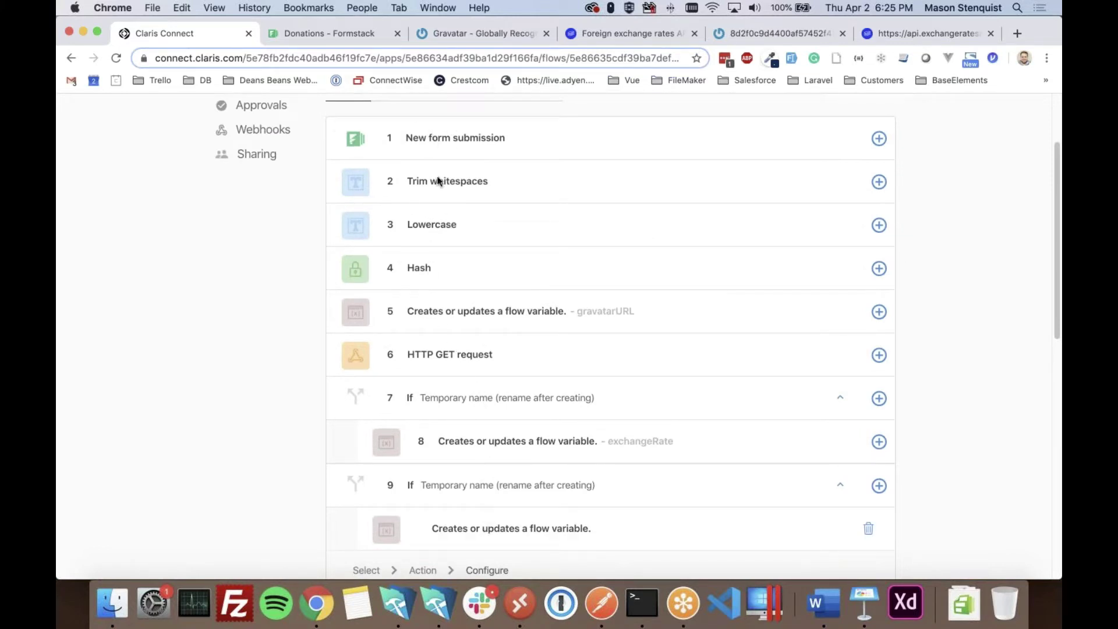
pyautogui.scroll(-6, 467, 445)
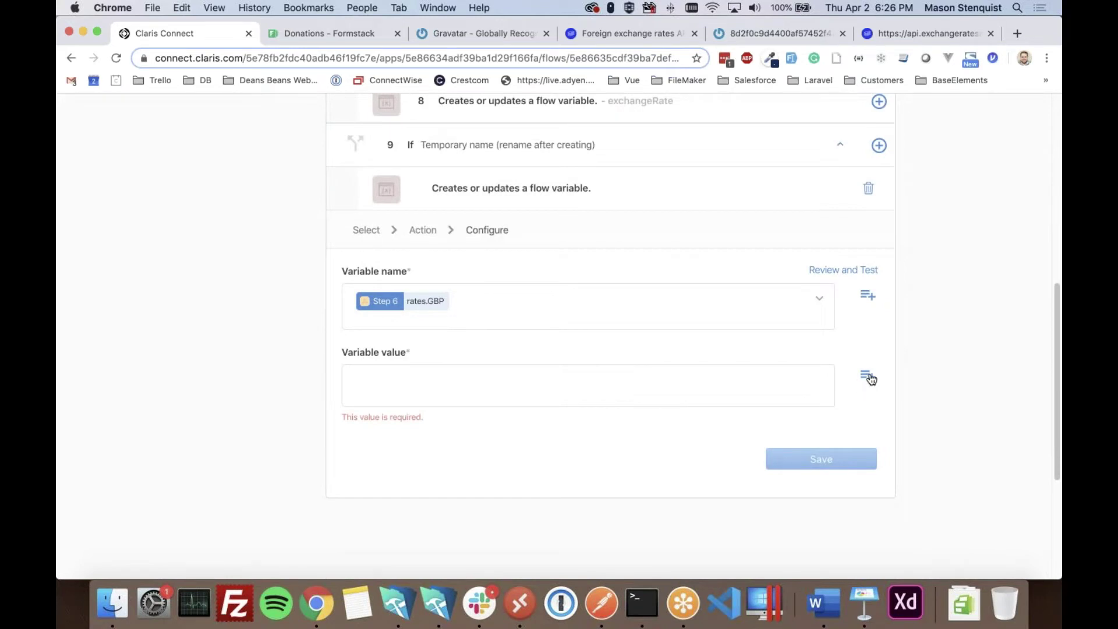
# - Set the value to Step 6's rates.GBP and choose exchangeRate as the variable name
pyautogui.click(870, 379)
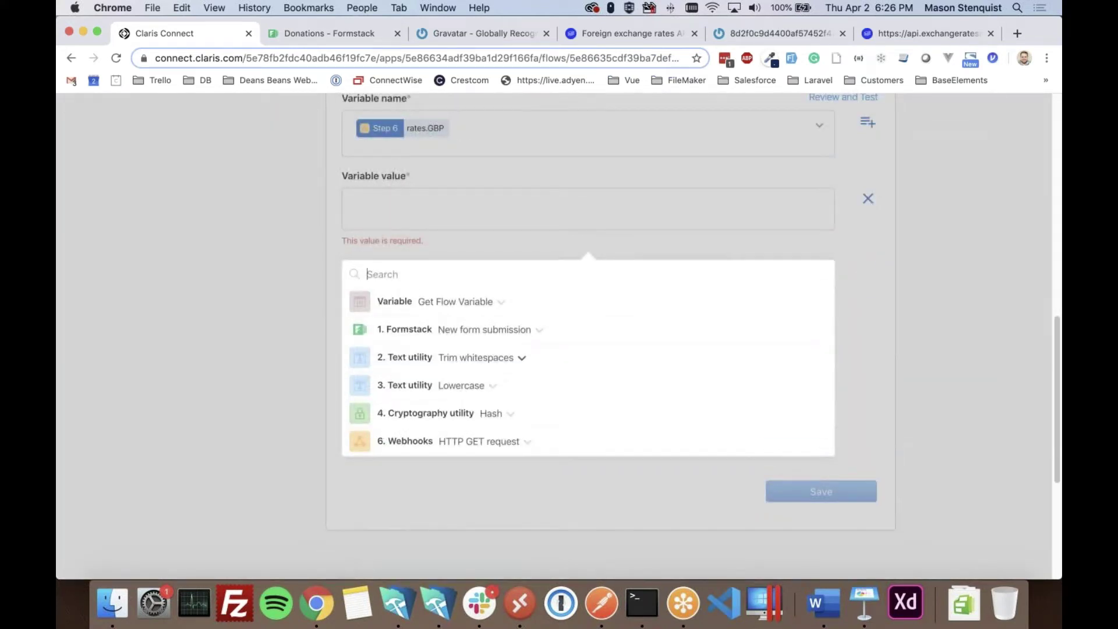
pyautogui.scroll(-1, 611, 377)
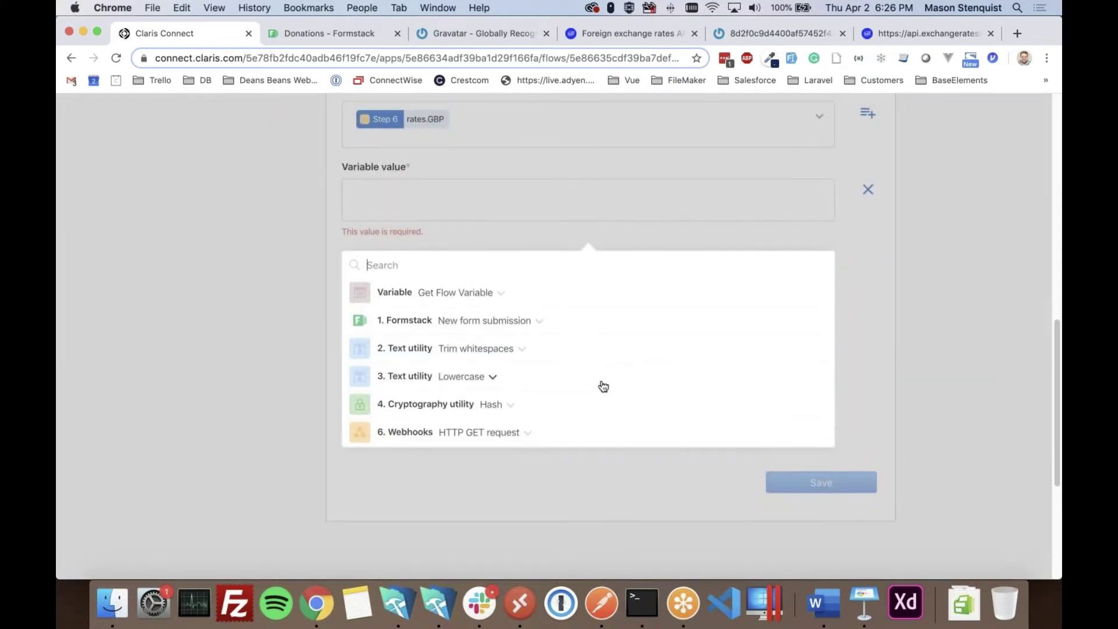
pyautogui.click(516, 437)
pyautogui.scroll(-1, 506, 445)
pyautogui.click(424, 520)
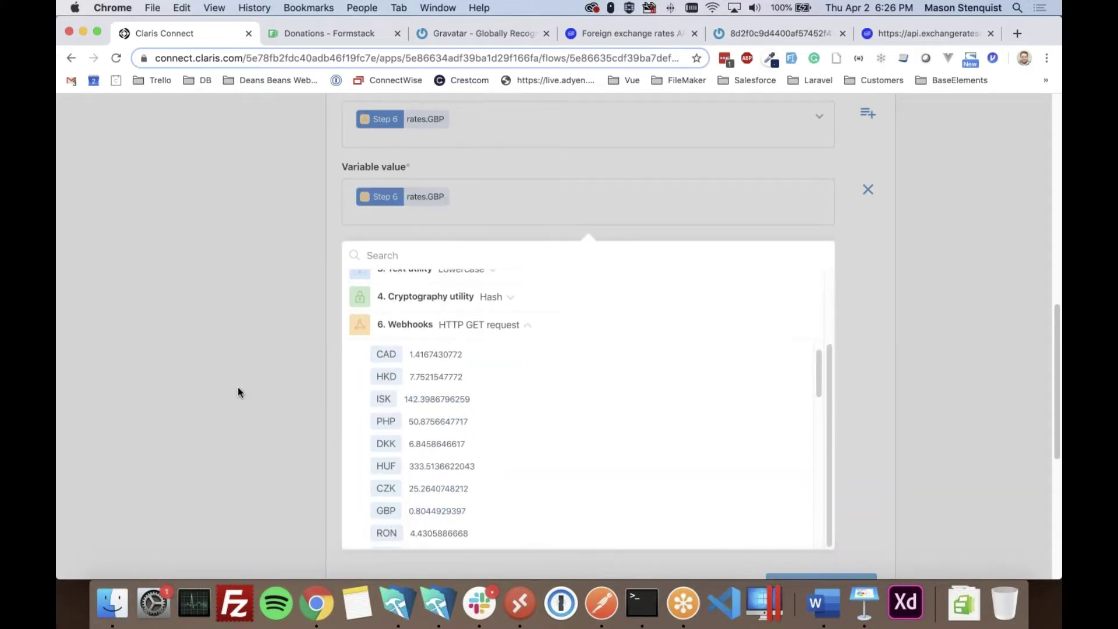
pyautogui.click(238, 388)
pyautogui.scroll(5, 563, 344)
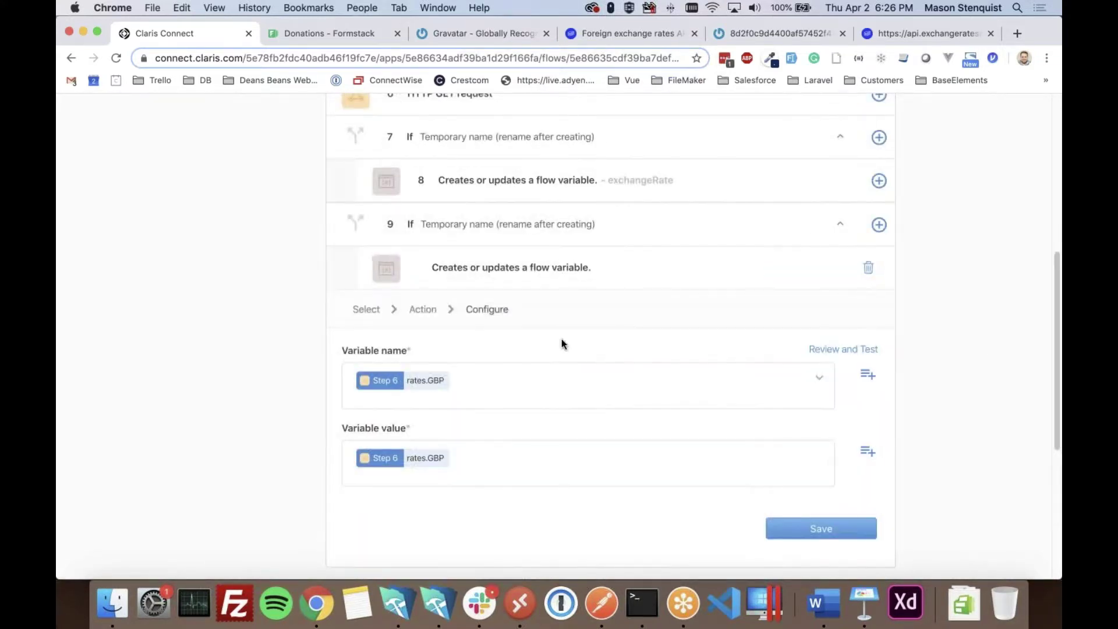
pyautogui.click(502, 379)
pyautogui.click(407, 415)
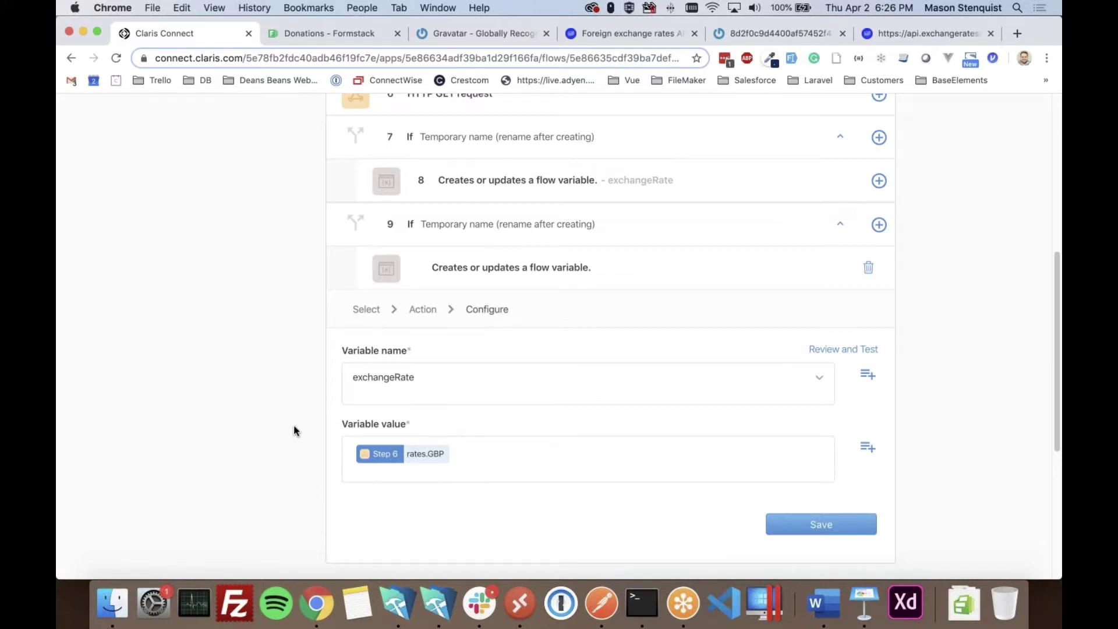
pyautogui.scroll(-1, 279, 429)
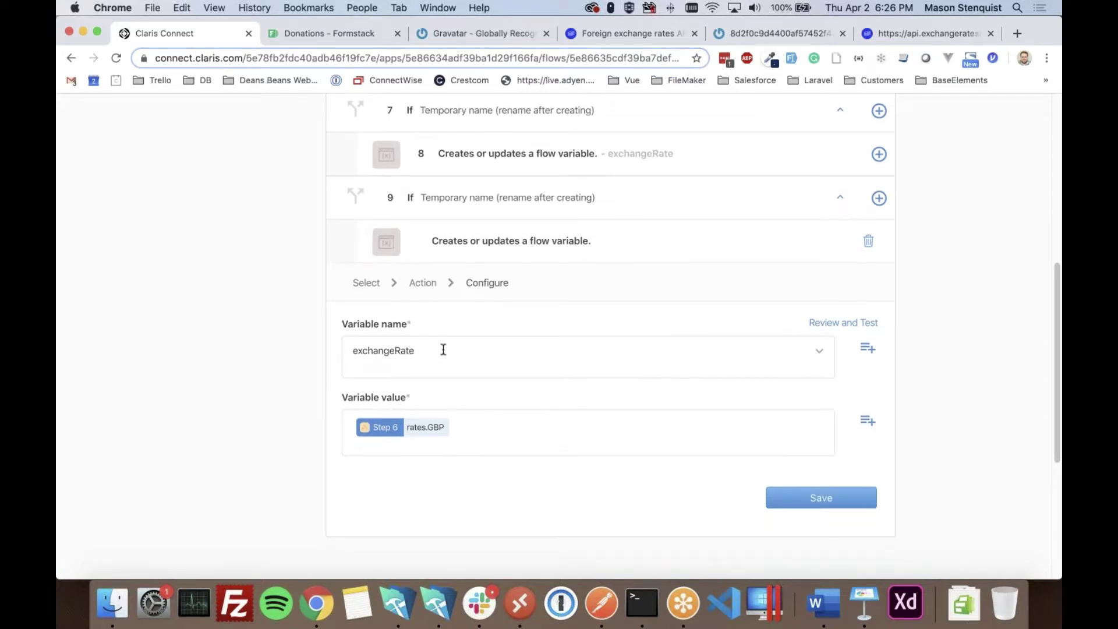
pyautogui.rightClick(924, 323)
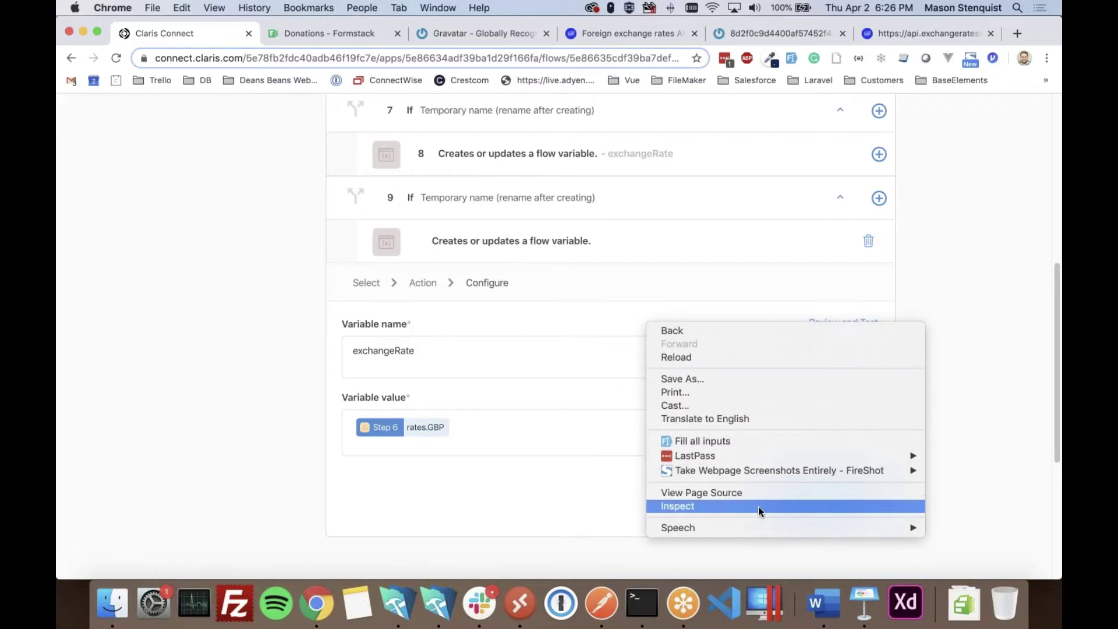
pyautogui.click(694, 506)
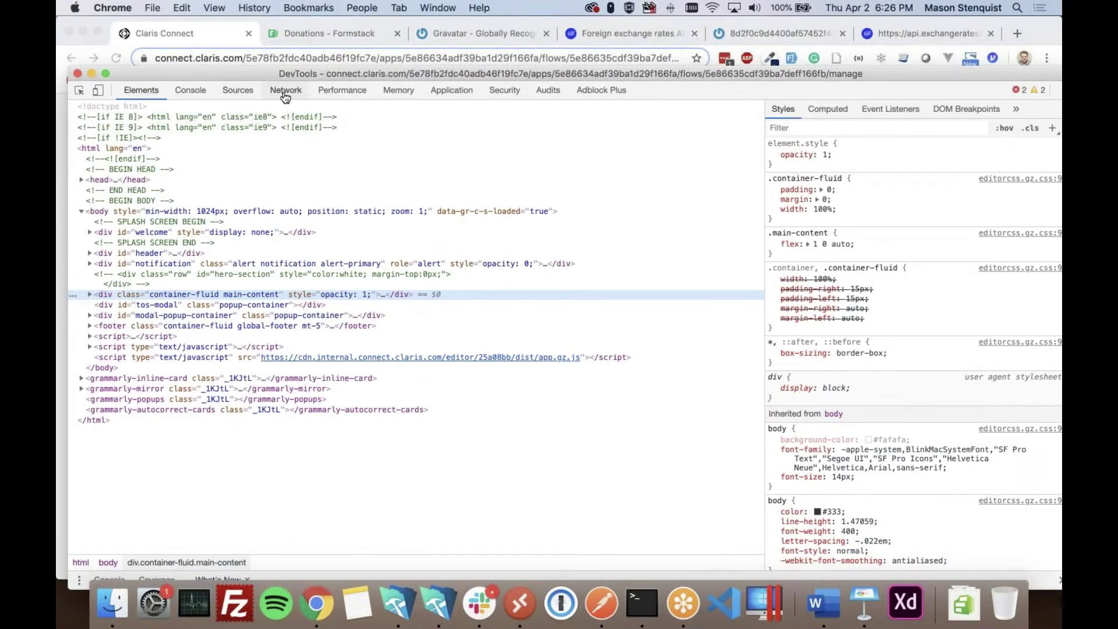
pyautogui.click(284, 91)
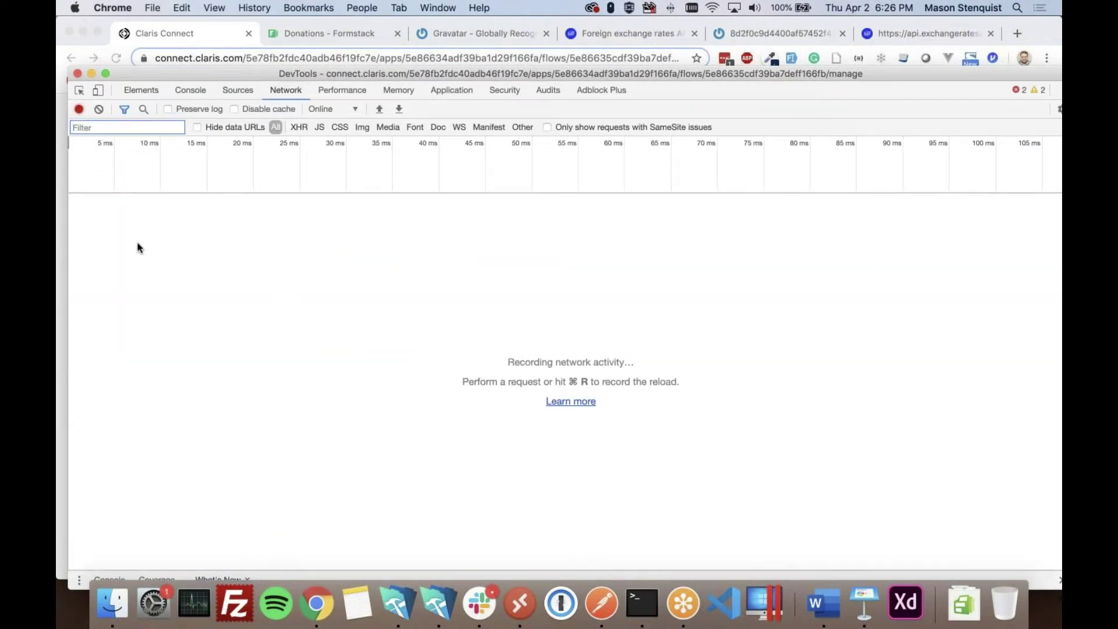
pyautogui.click(77, 73)
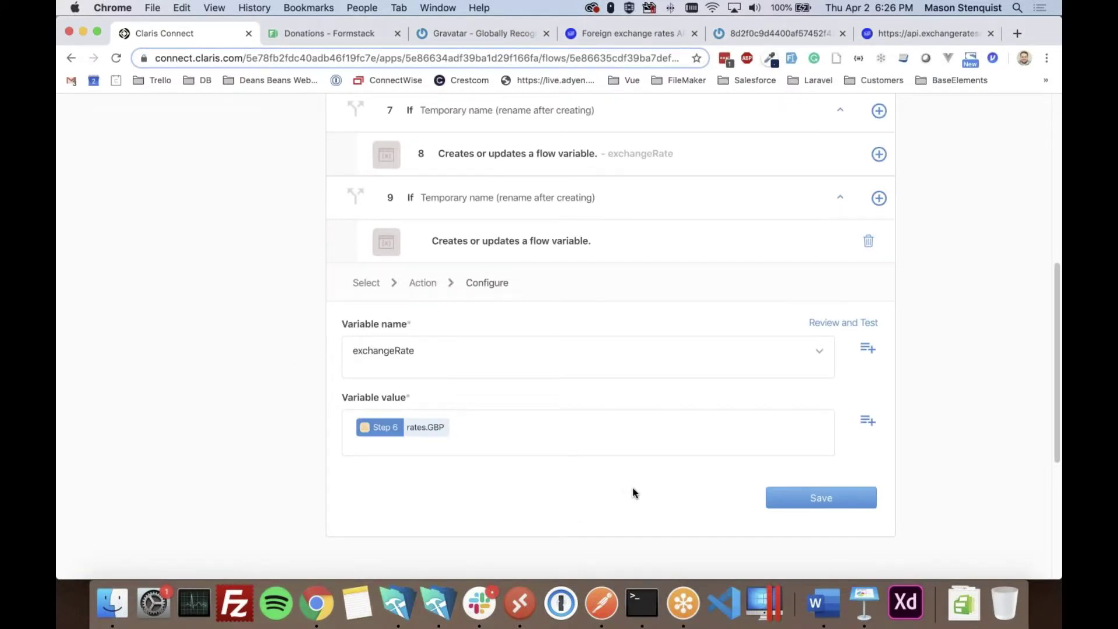
# - Save the GBP exchangeRate action and add another If-Then step under step 9
pyautogui.click(823, 503)
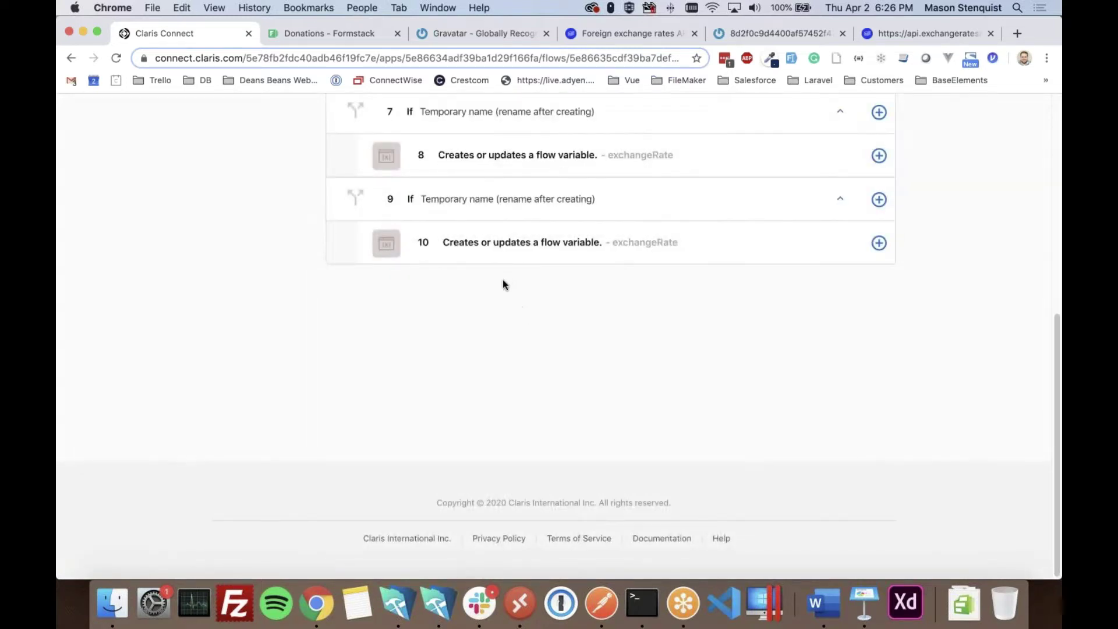
pyautogui.scroll(2, 512, 303)
pyautogui.click(878, 267)
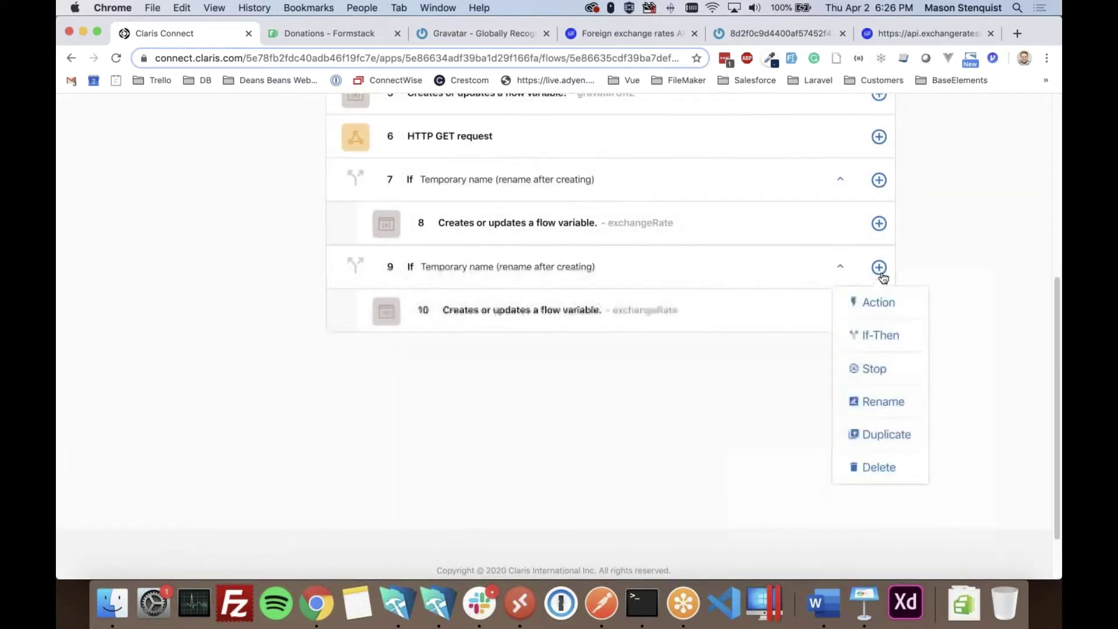
pyautogui.click(877, 338)
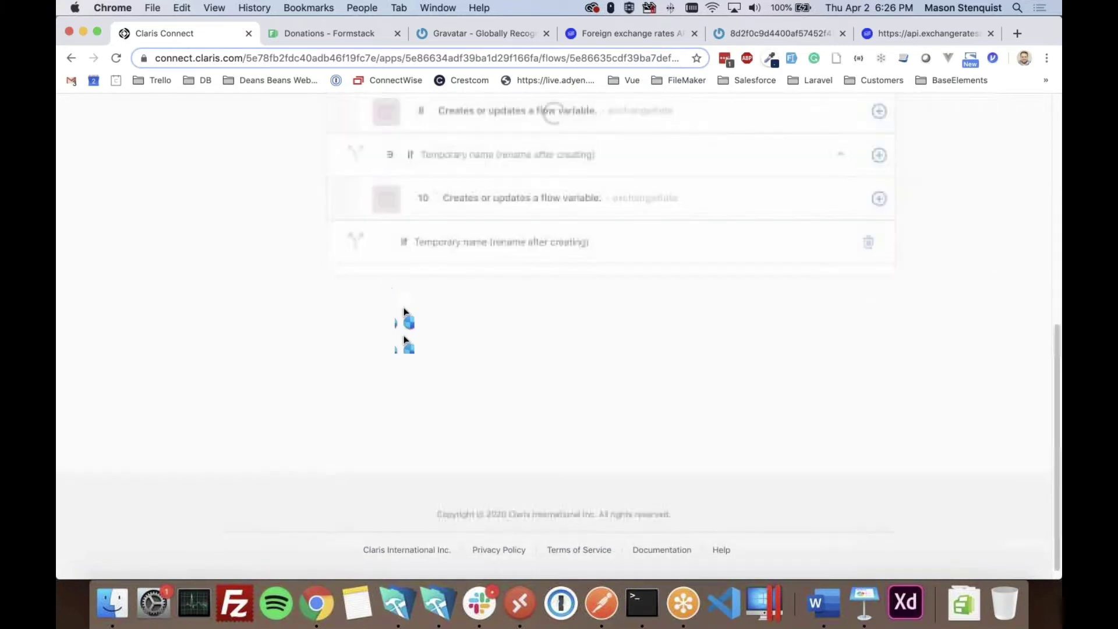
# - Choose the form's Select Currency field for the new condition
pyautogui.click(461, 317)
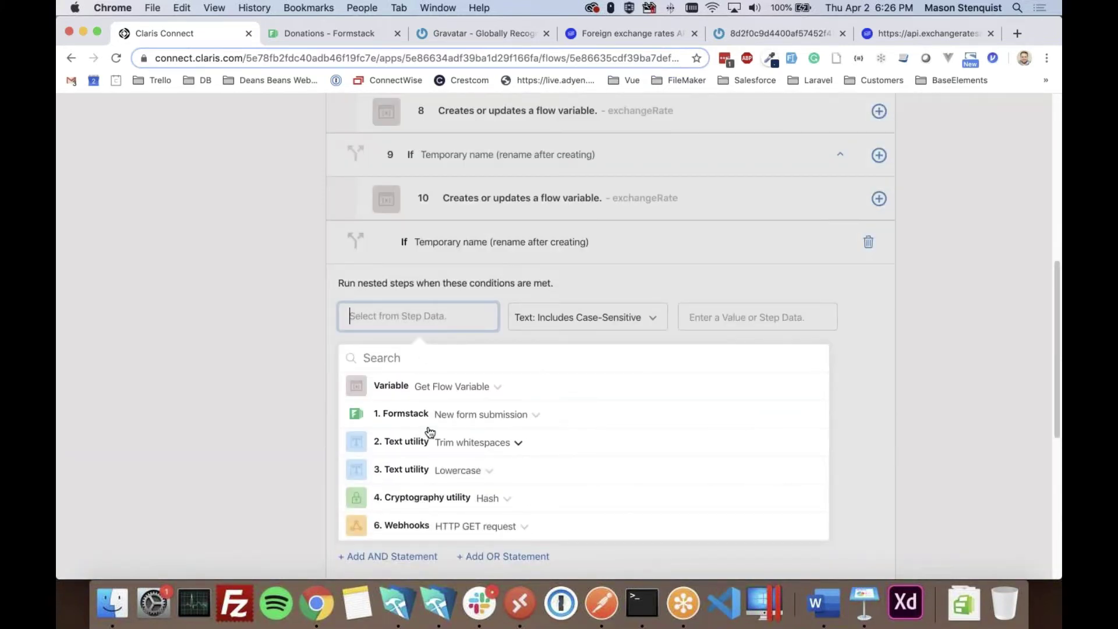
pyautogui.click(465, 529)
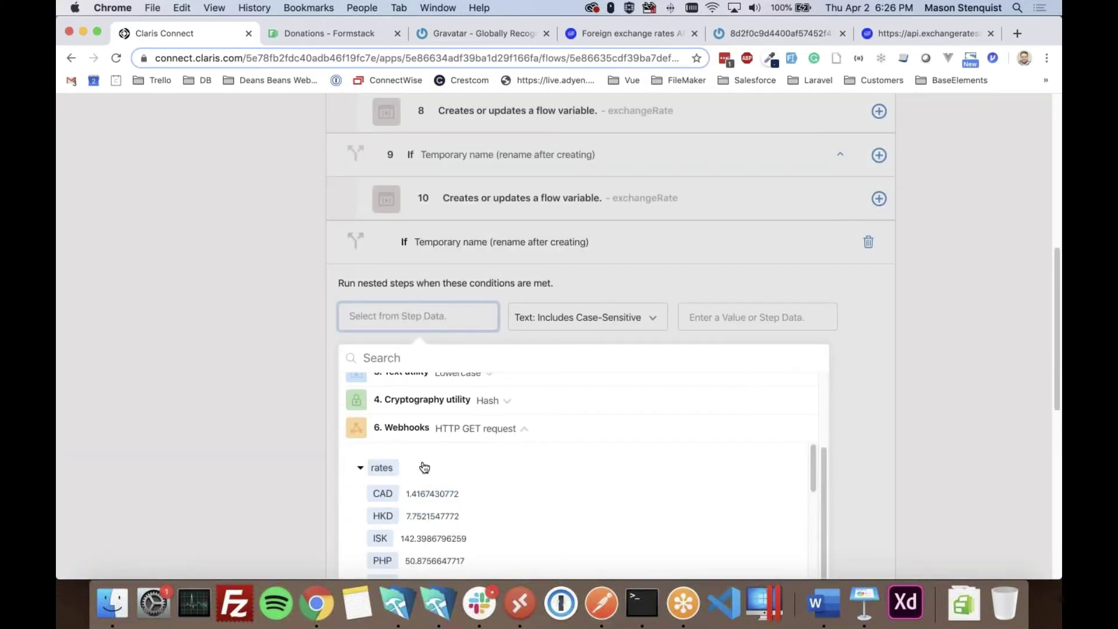
pyautogui.scroll(5, 428, 447)
pyautogui.click(432, 417)
pyautogui.scroll(-3, 434, 466)
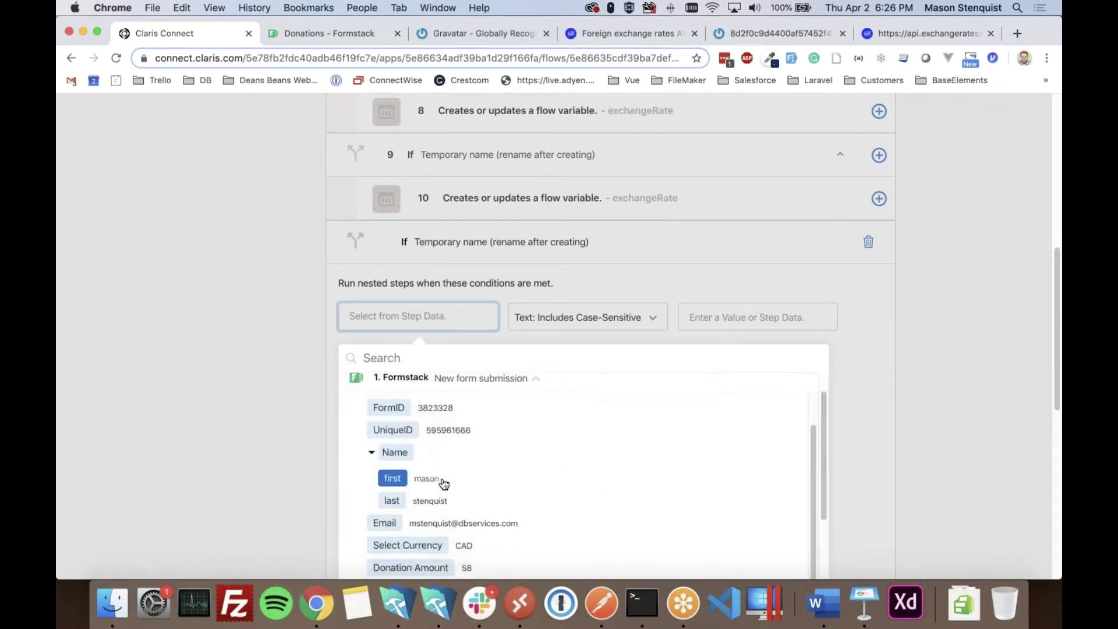
pyautogui.click(427, 535)
# - Compare it with Text: Equal to Case-Insensitive against USD and save the condition
pyautogui.click(591, 316)
pyautogui.scroll(-1, 592, 374)
pyautogui.scroll(-1, 577, 439)
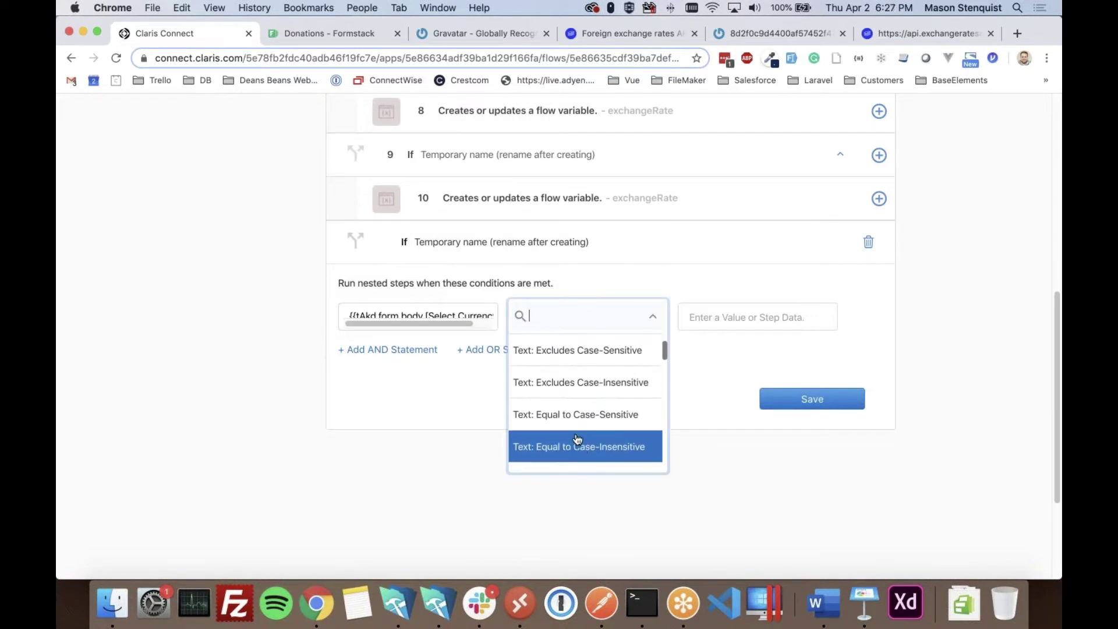
pyautogui.click(575, 446)
pyautogui.click(722, 318)
pyautogui.write('USD')
pyautogui.click(872, 314)
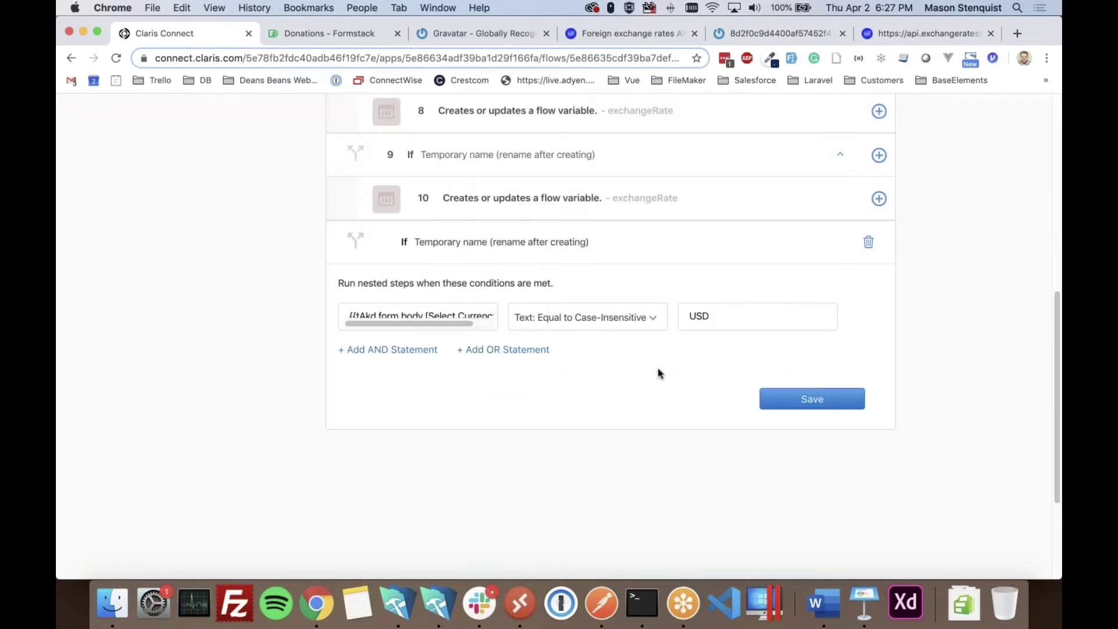
pyautogui.click(798, 402)
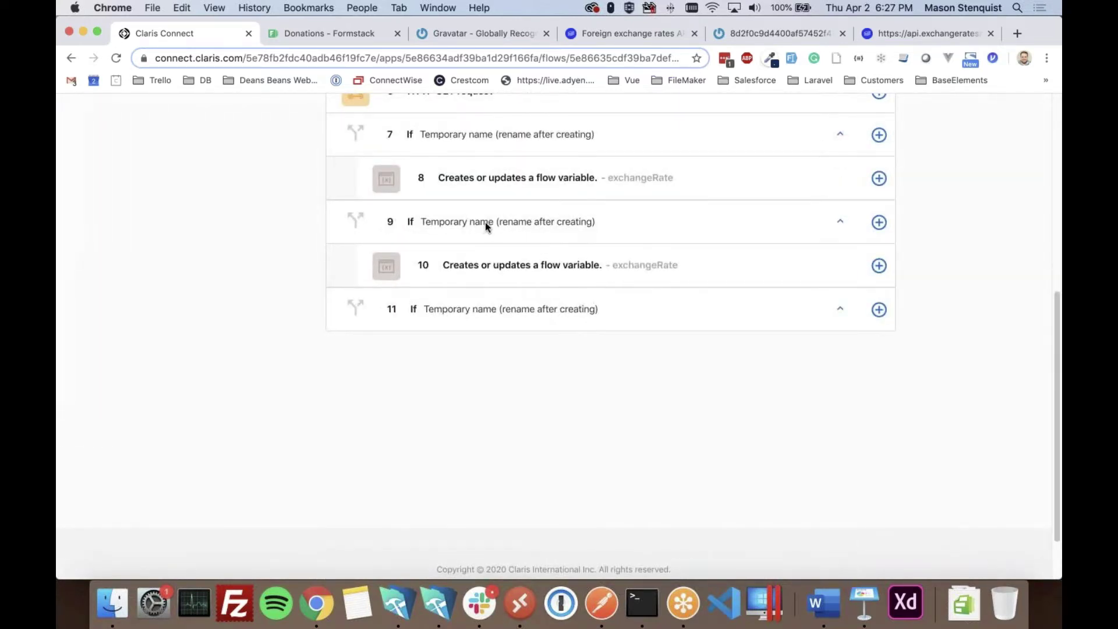
# - Expand If step 11 and start a new action in its true branch
pyautogui.click(840, 221)
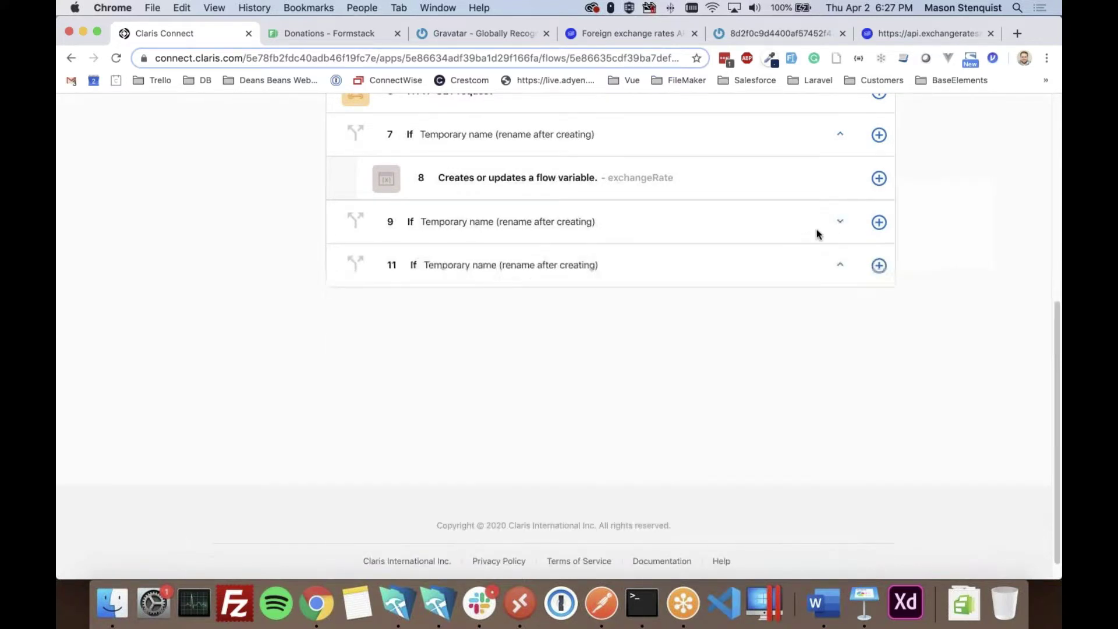
pyautogui.click(840, 223)
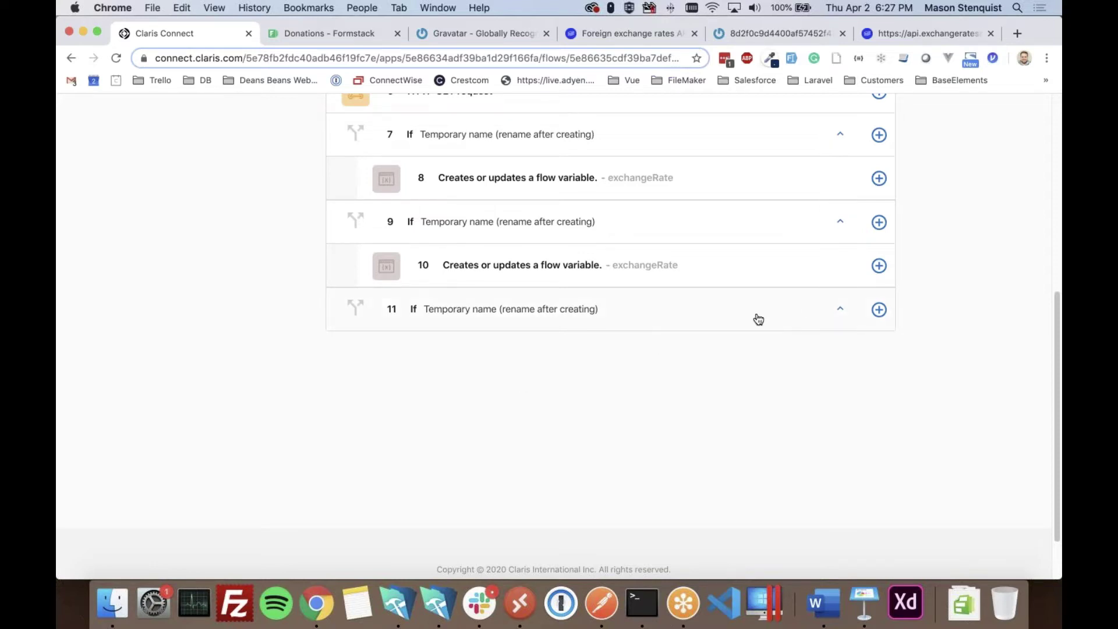
pyautogui.scroll(1, 668, 384)
pyautogui.click(753, 347)
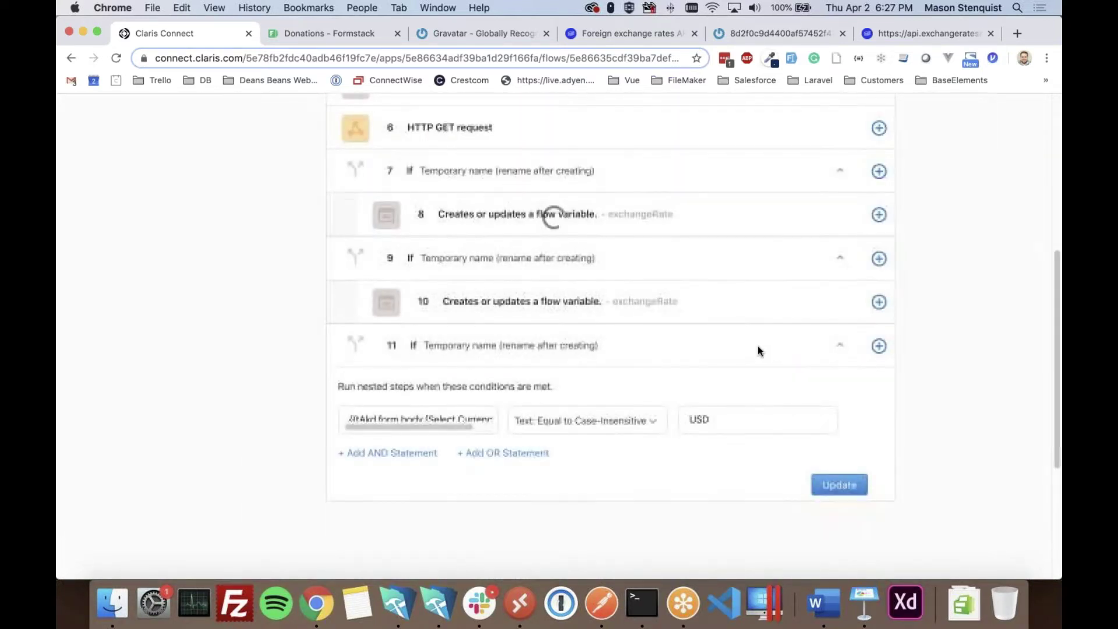
pyautogui.click(878, 346)
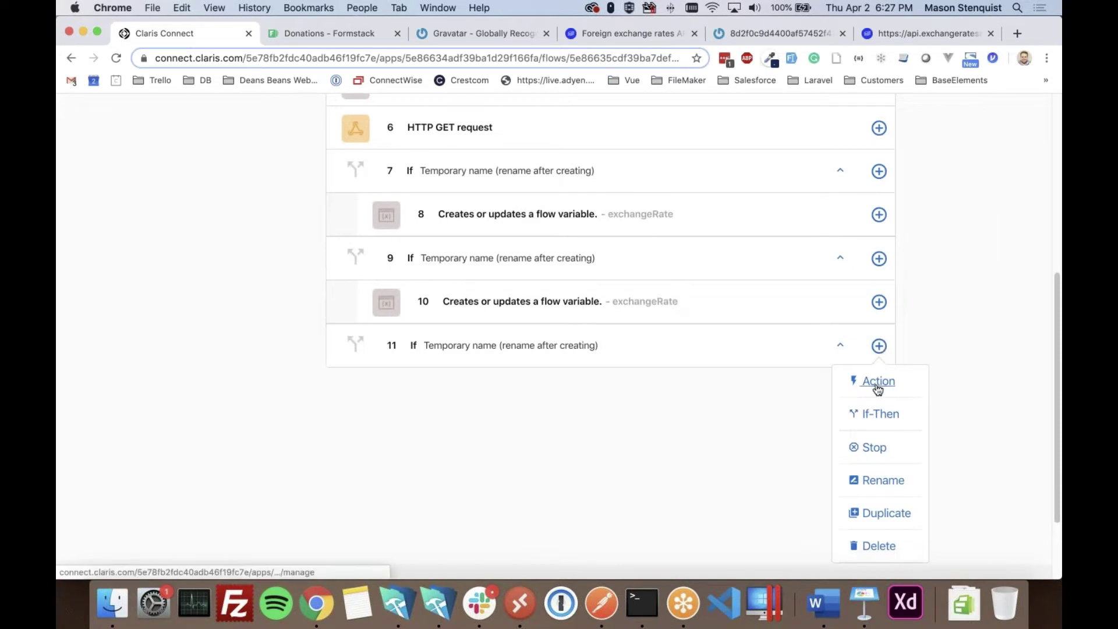
pyautogui.click(876, 386)
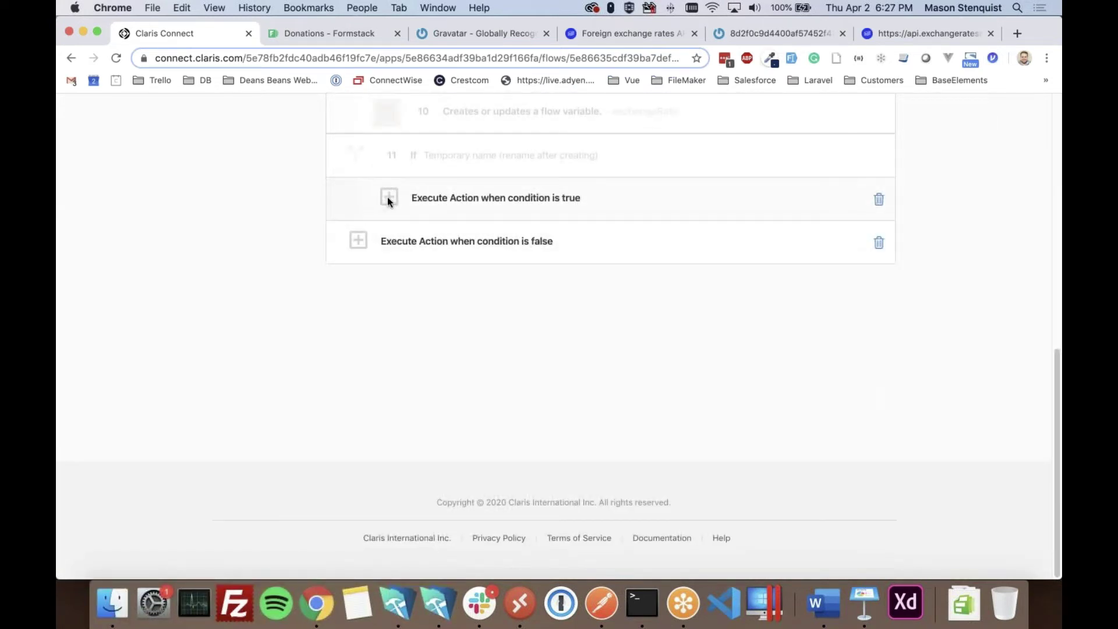
pyautogui.click(386, 196)
pyautogui.click(457, 244)
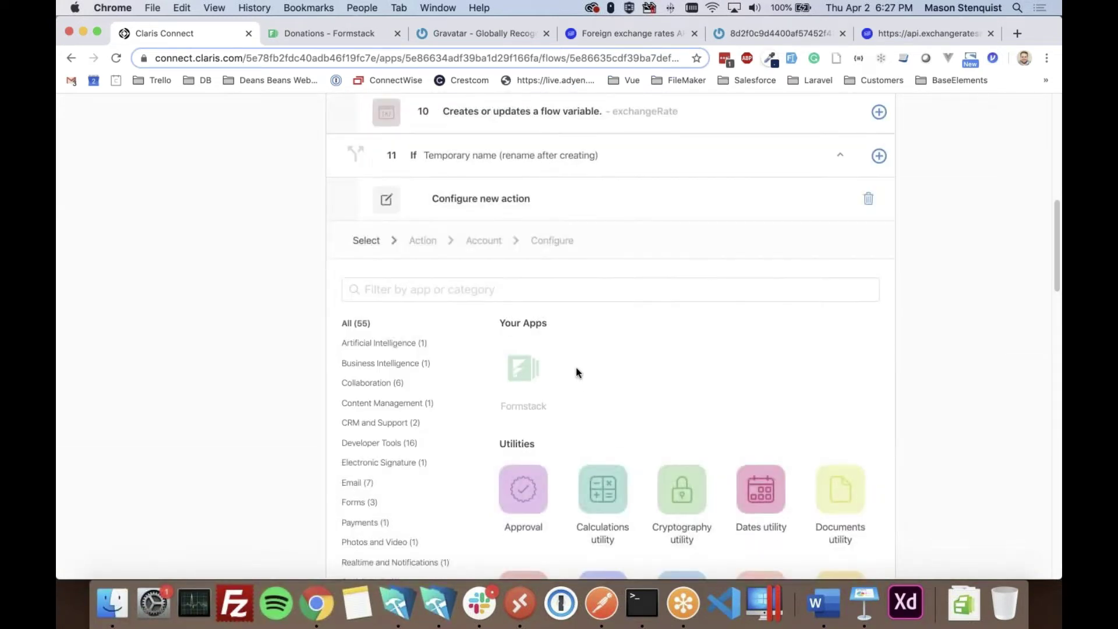
# - Choose the 'Creates or updates a flow variable' action with variable name exchangeRate
pyautogui.click(577, 289)
pyautogui.write('var')
pyautogui.click(522, 361)
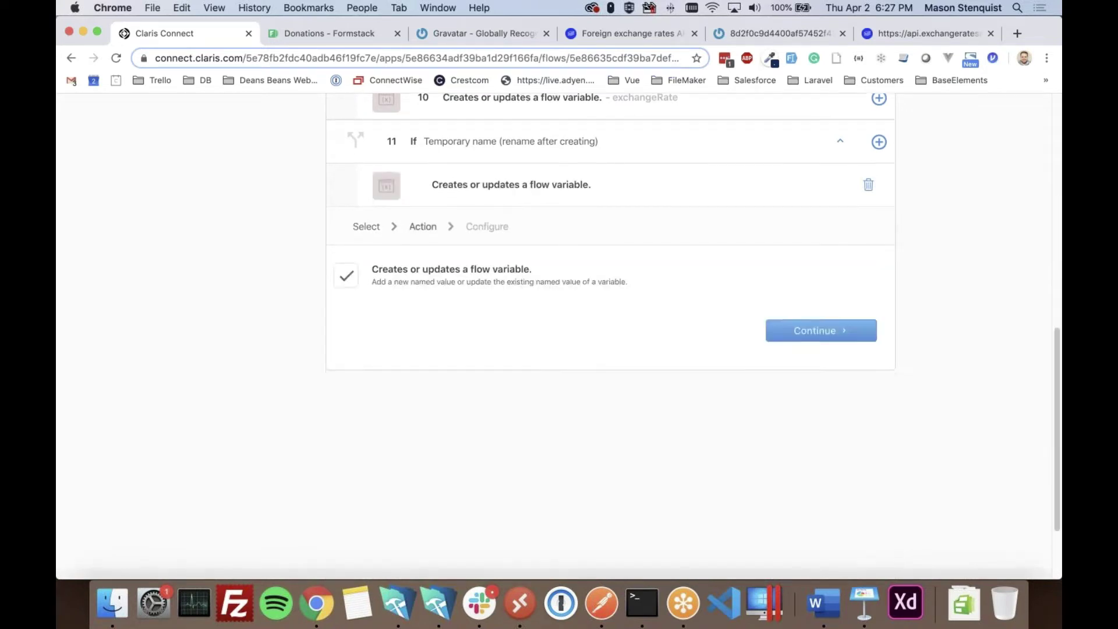
pyautogui.click(810, 311)
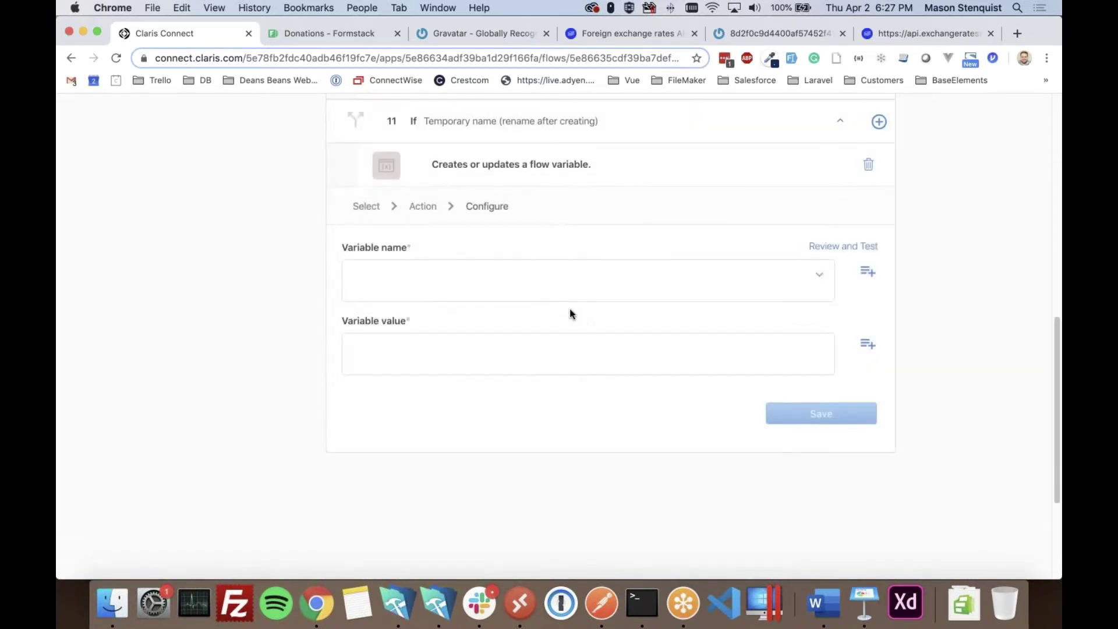
pyautogui.click(770, 295)
pyautogui.click(408, 311)
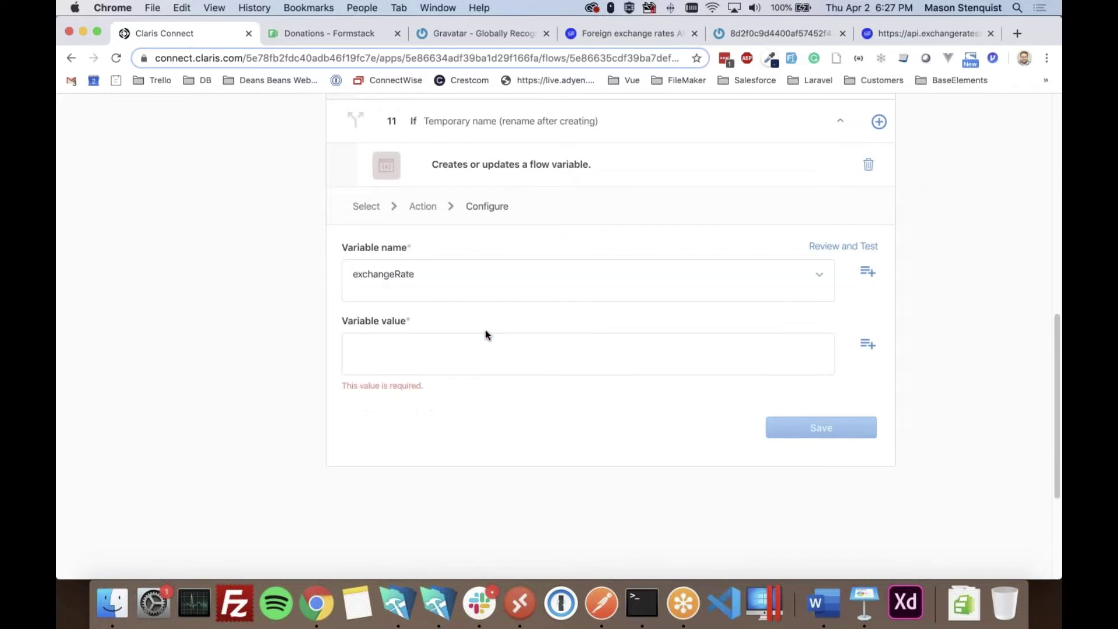
# - Set the value to Step 6's rates.USD and save step 12
pyautogui.click(868, 344)
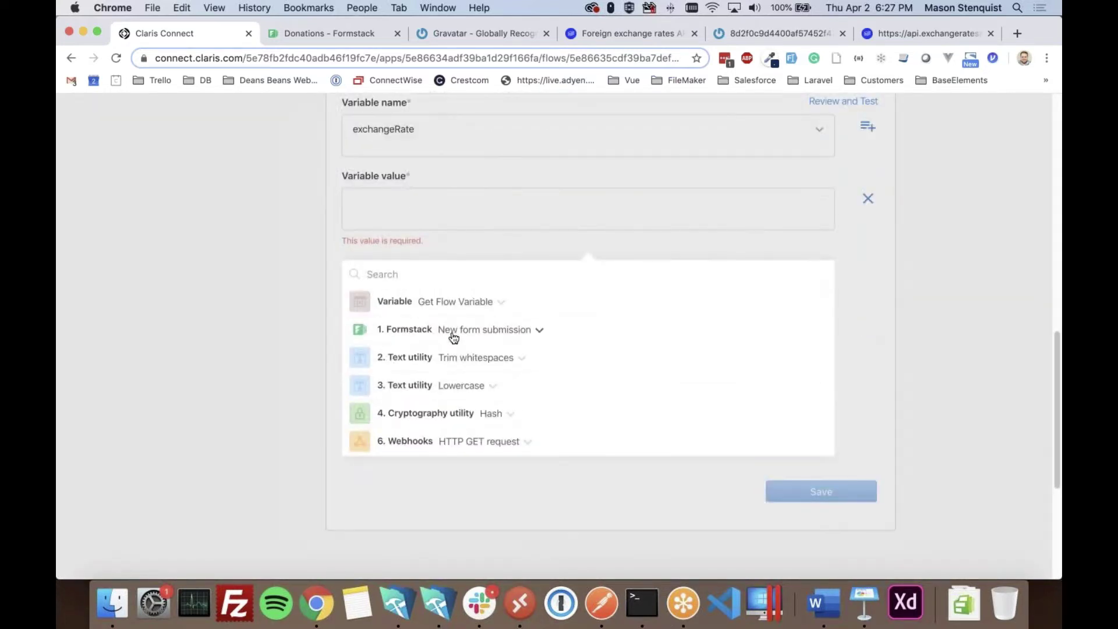
pyautogui.click(450, 440)
pyautogui.scroll(-3, 457, 440)
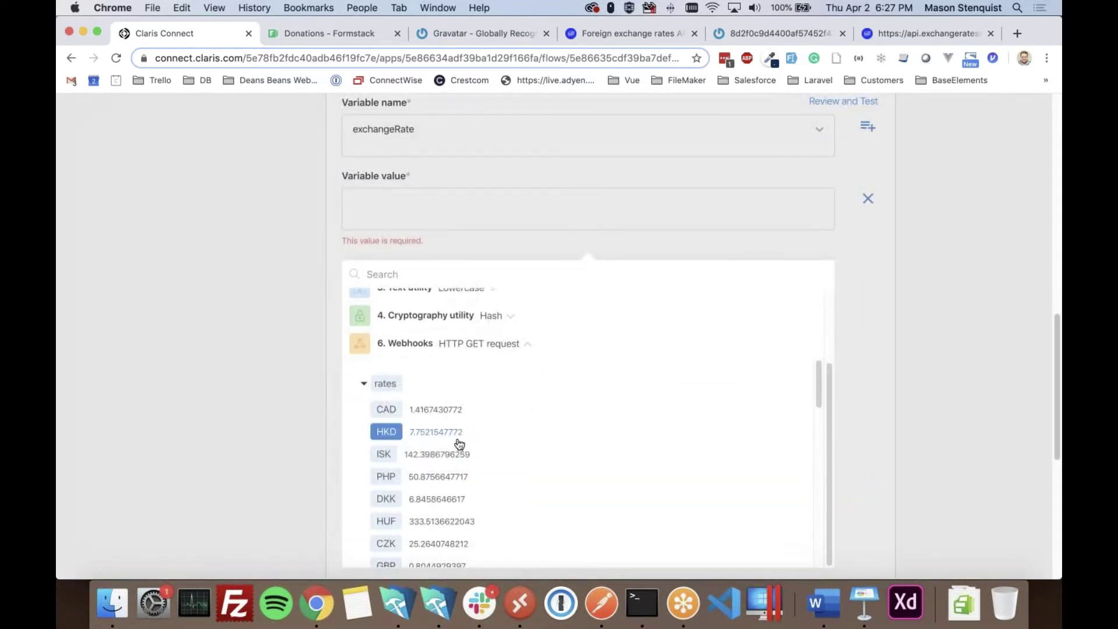
pyautogui.scroll(-5, 450, 460)
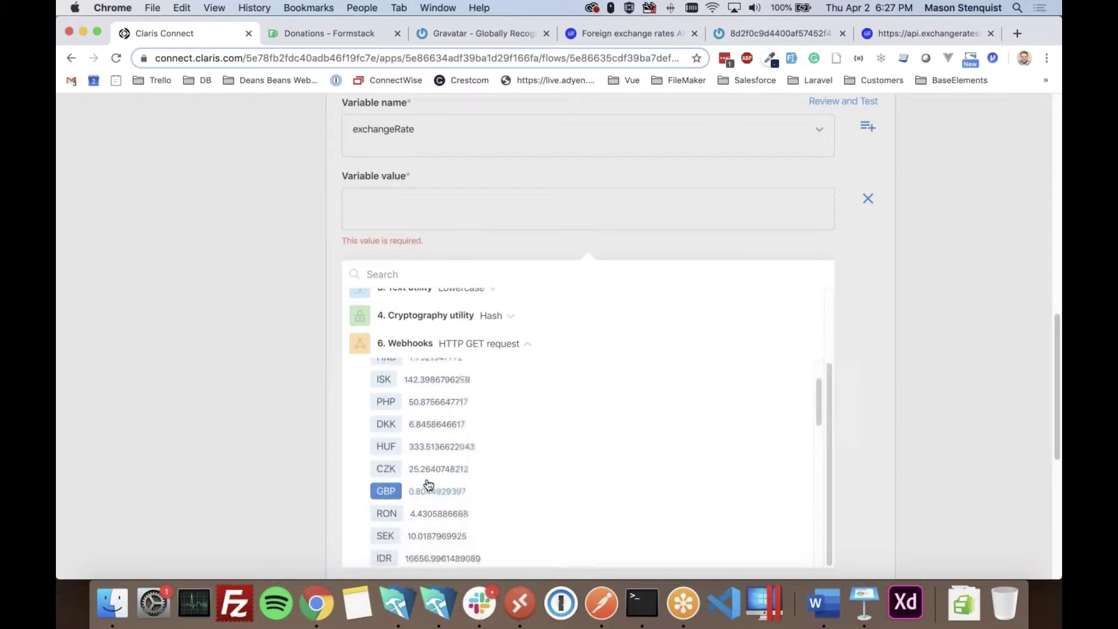
pyautogui.scroll(-5, 428, 487)
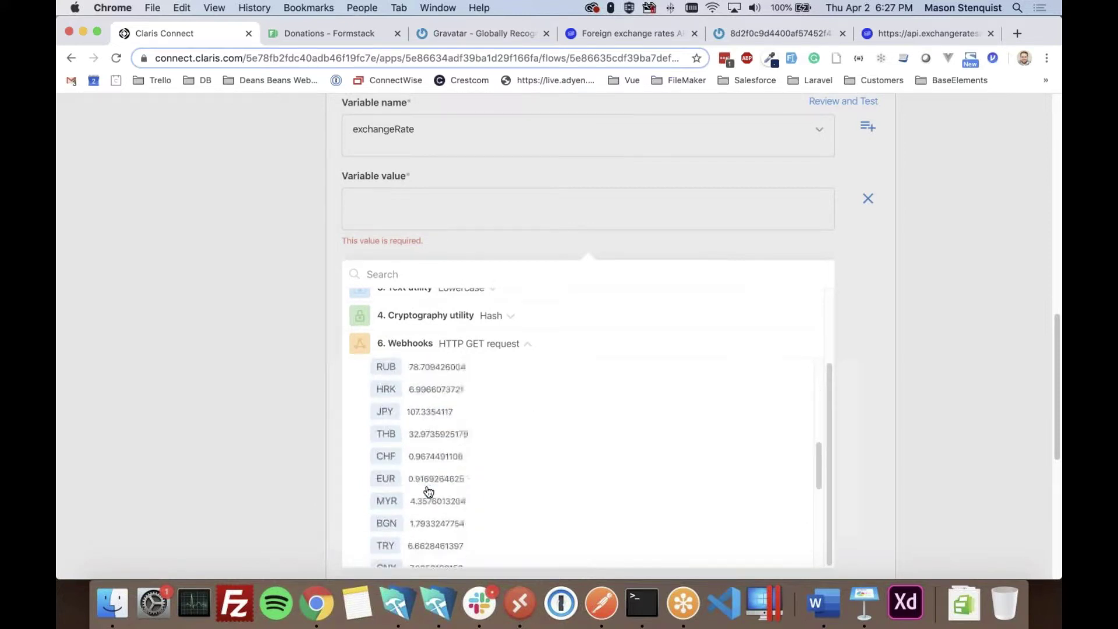
pyautogui.scroll(-3, 428, 492)
pyautogui.scroll(2, 399, 464)
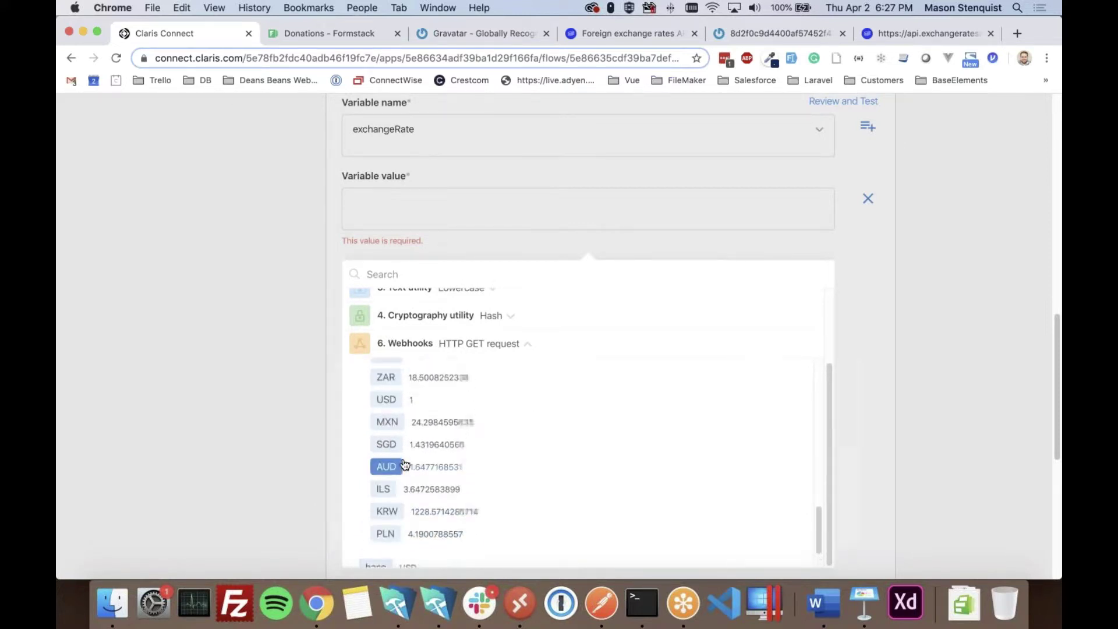
pyautogui.click(386, 399)
pyautogui.click(317, 399)
pyautogui.scroll(5, 782, 500)
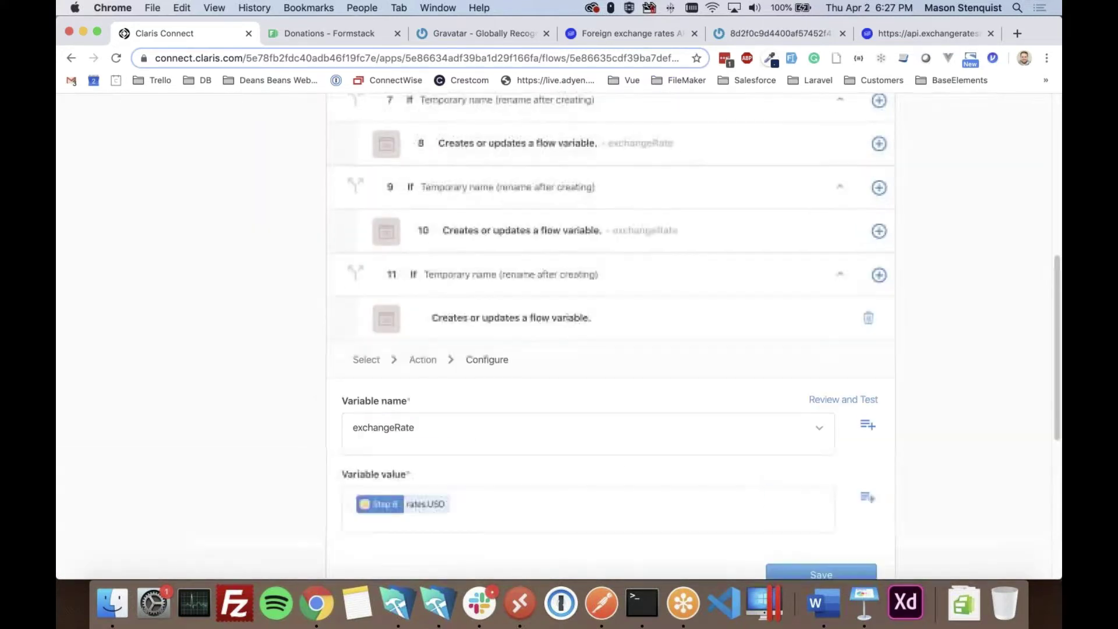
pyautogui.scroll(-3, 782, 499)
pyautogui.click(823, 401)
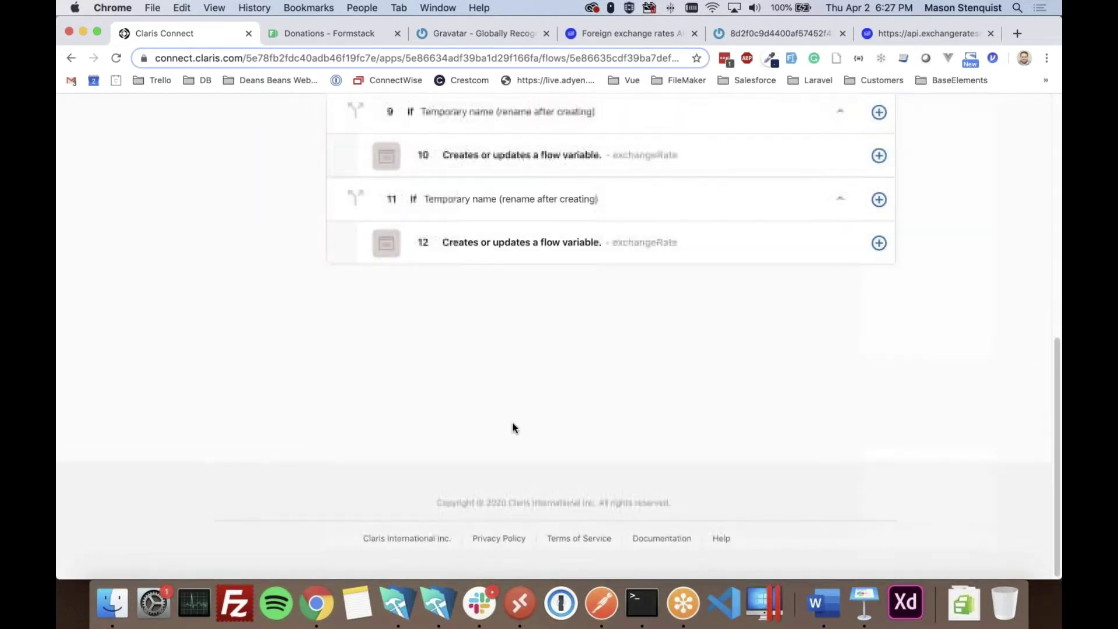
# - Review the flow up to step 12 and bring up If step 11's add-step menu
pyautogui.scroll(3, 512, 429)
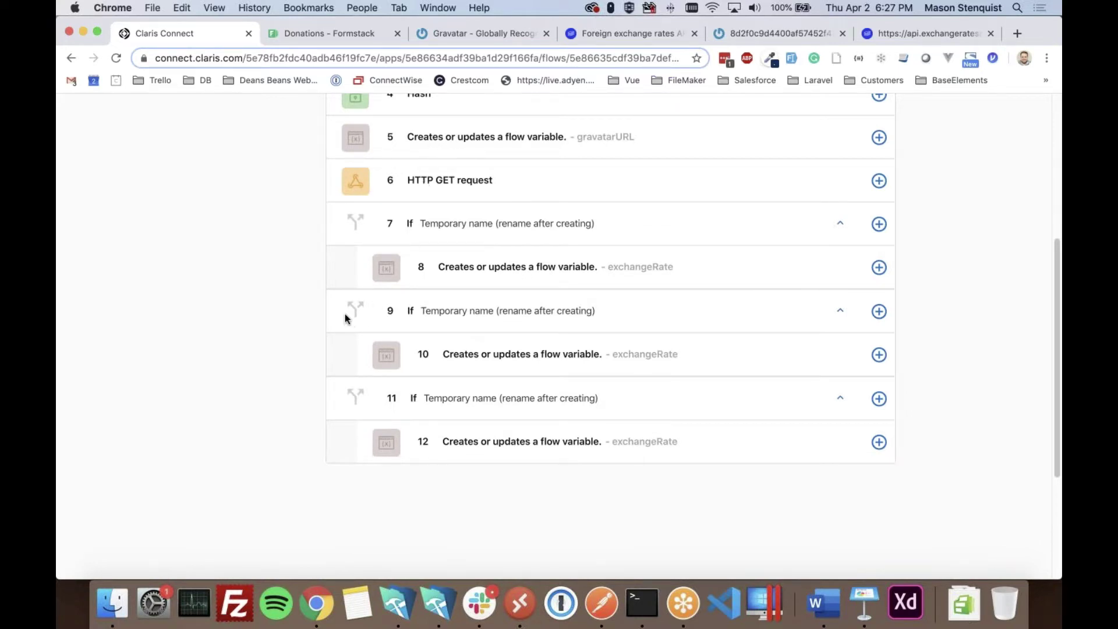
pyautogui.scroll(1, 323, 350)
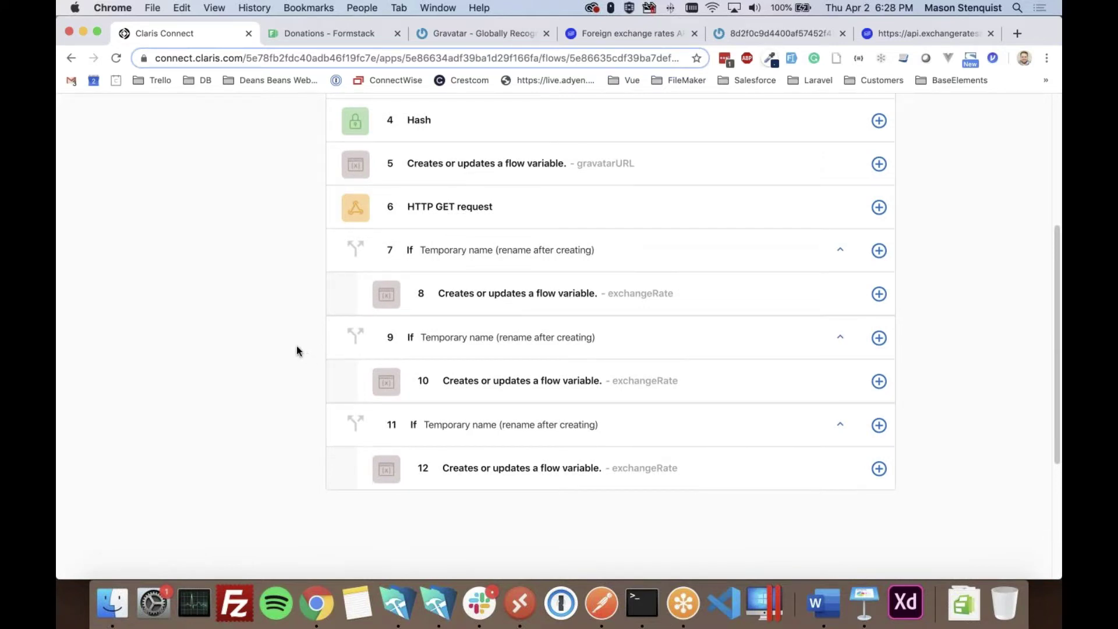
pyautogui.scroll(-1, 297, 349)
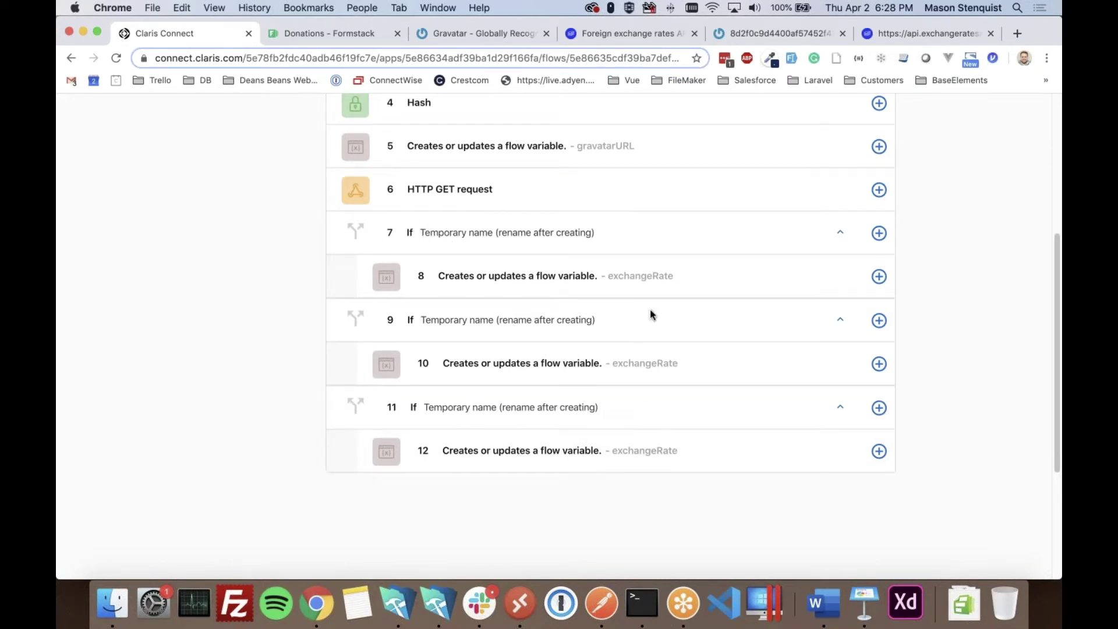
pyautogui.click(879, 191)
pyautogui.click(879, 408)
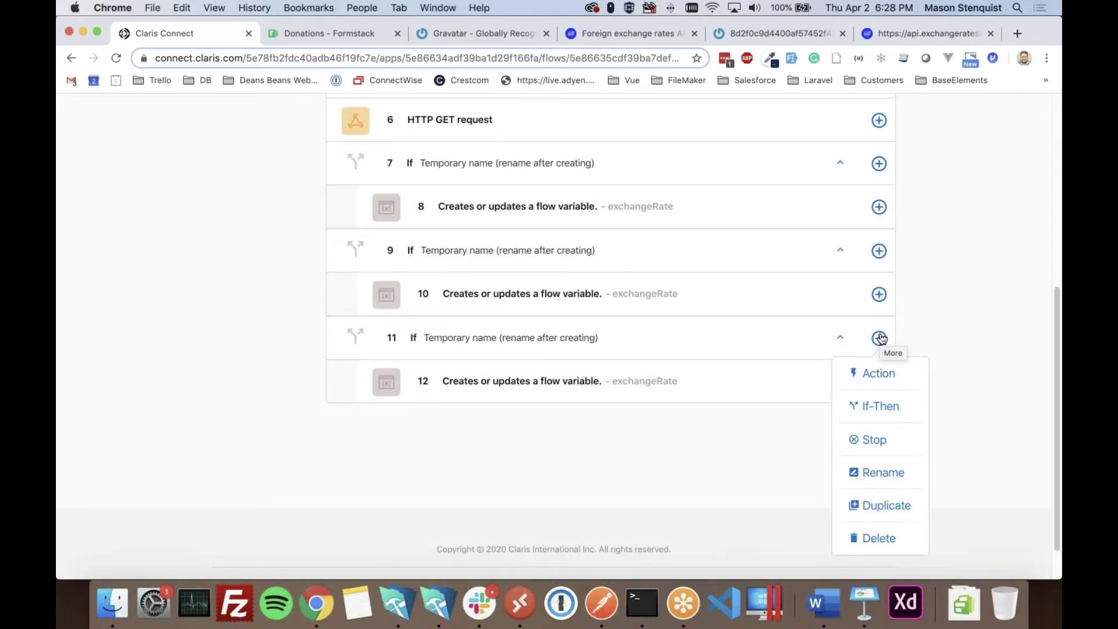
# - Add a Calculations Multiply action to step 11's condition-false branch
pyautogui.click(875, 375)
pyautogui.scroll(-4, 358, 332)
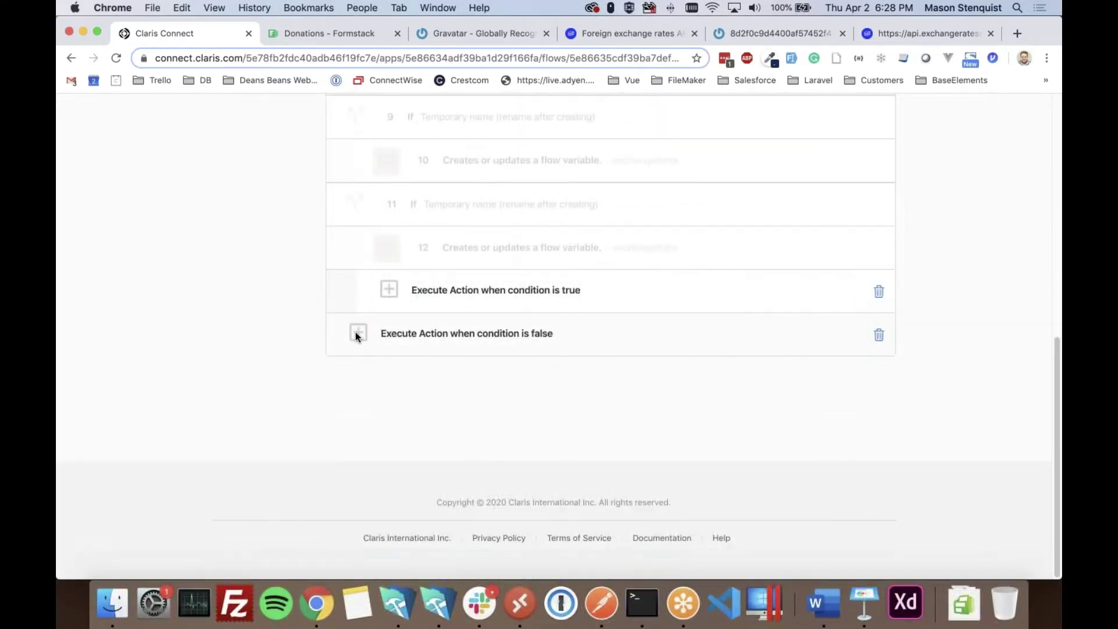
pyautogui.click(357, 332)
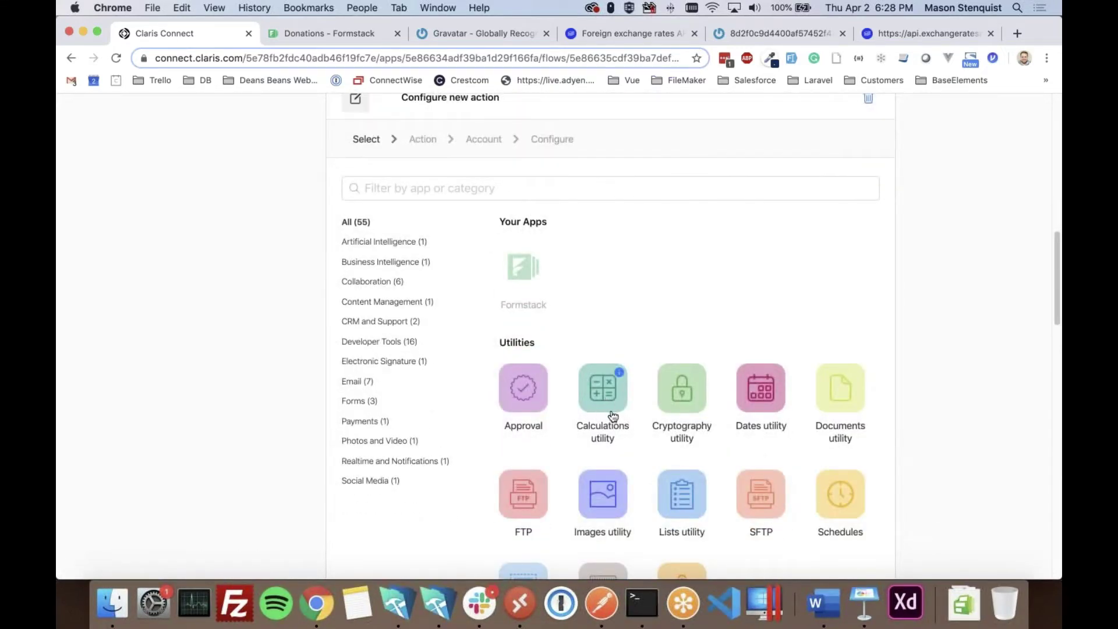
pyautogui.click(603, 391)
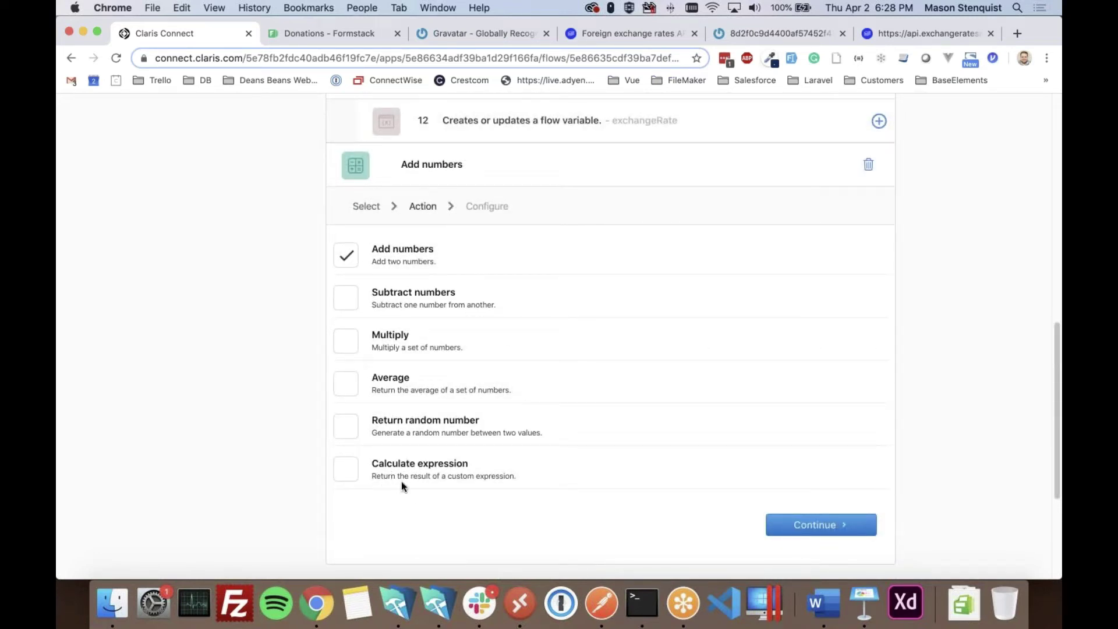
pyautogui.click(345, 338)
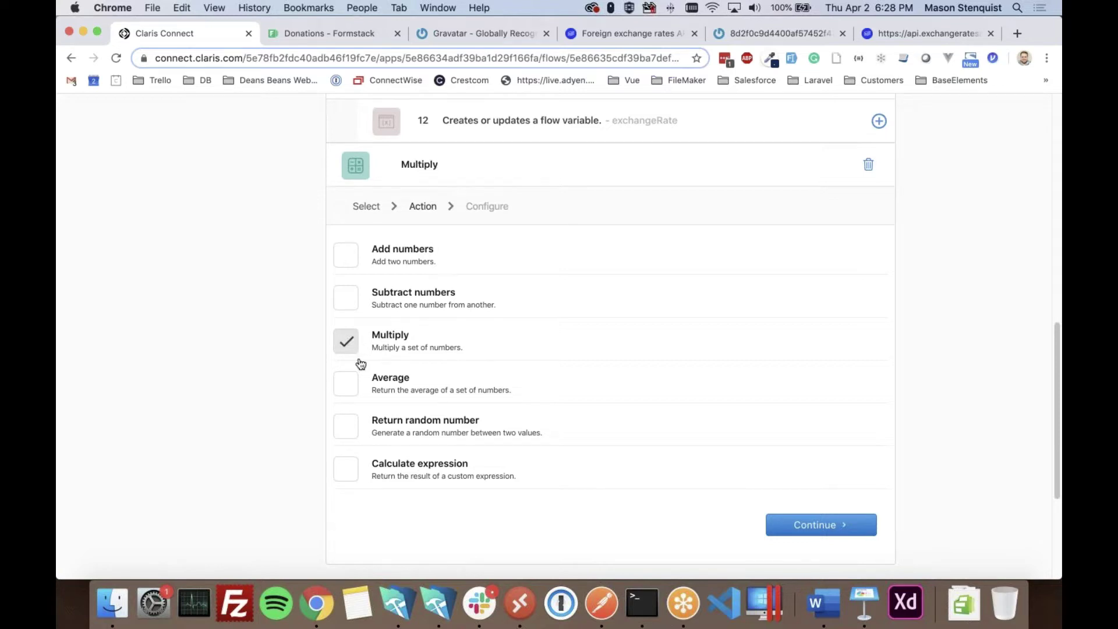
pyautogui.click(826, 524)
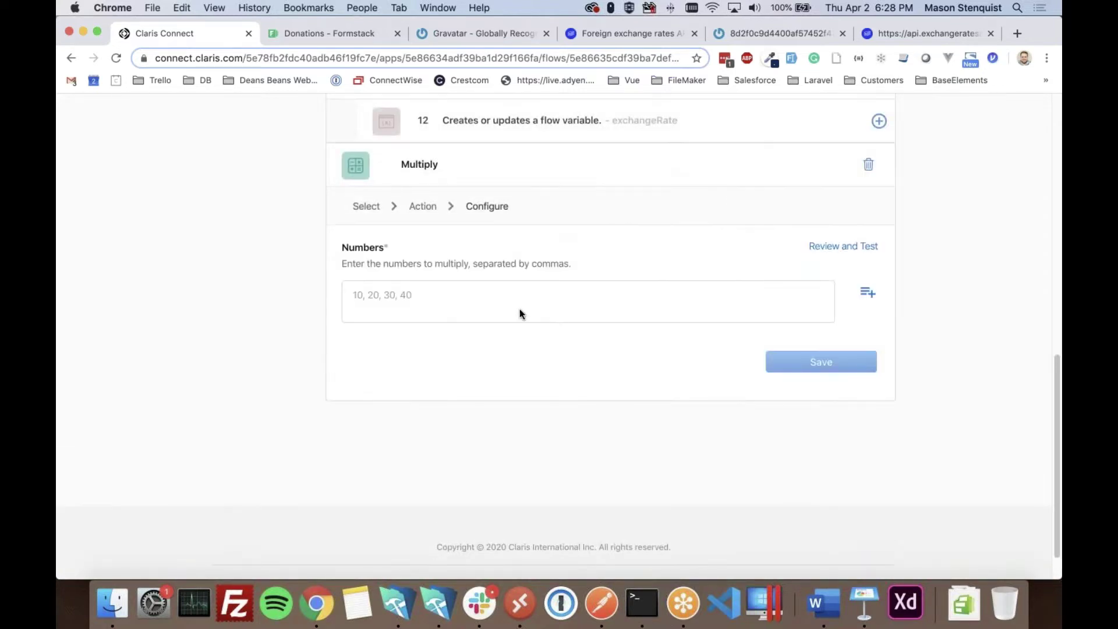
# - Insert the Formstack submission's Donation Amount as the first value in Numbers
pyautogui.click(480, 296)
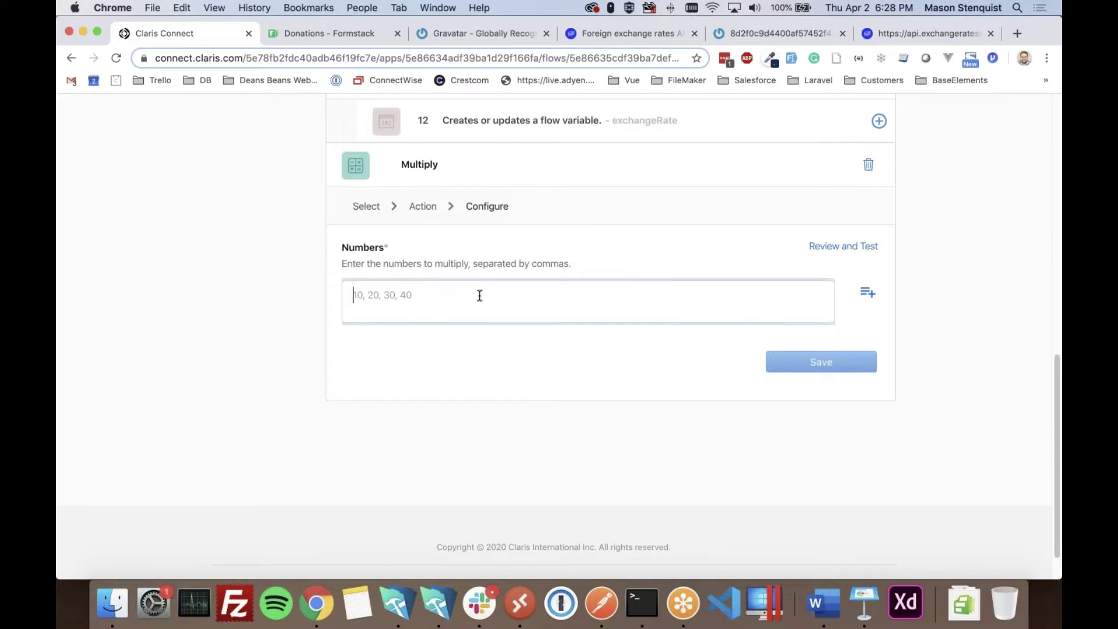
pyautogui.click(867, 294)
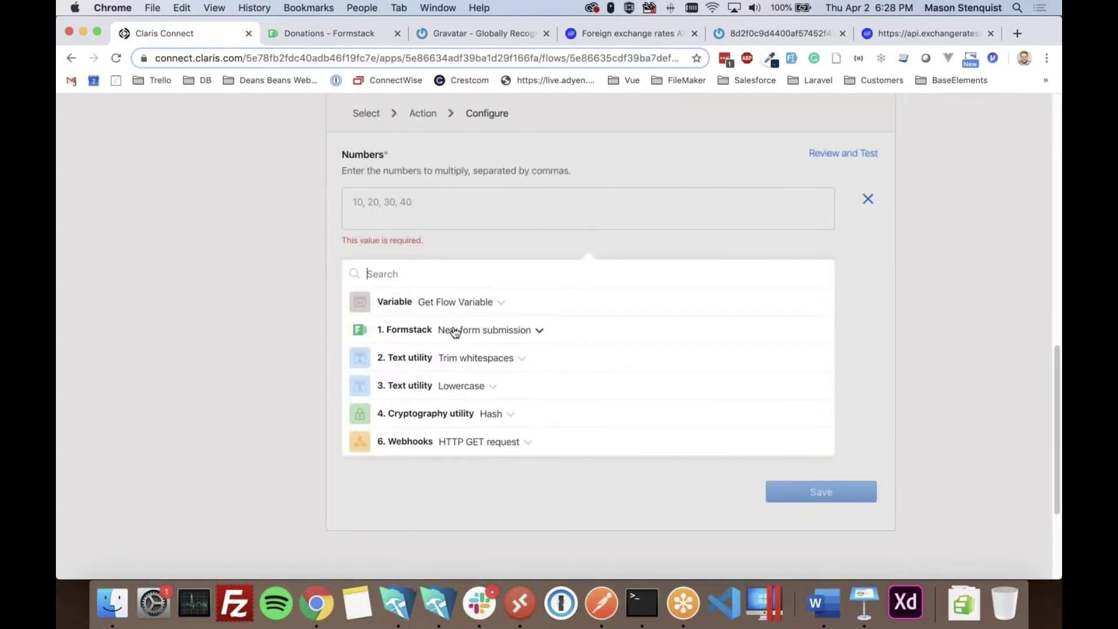
pyautogui.click(455, 330)
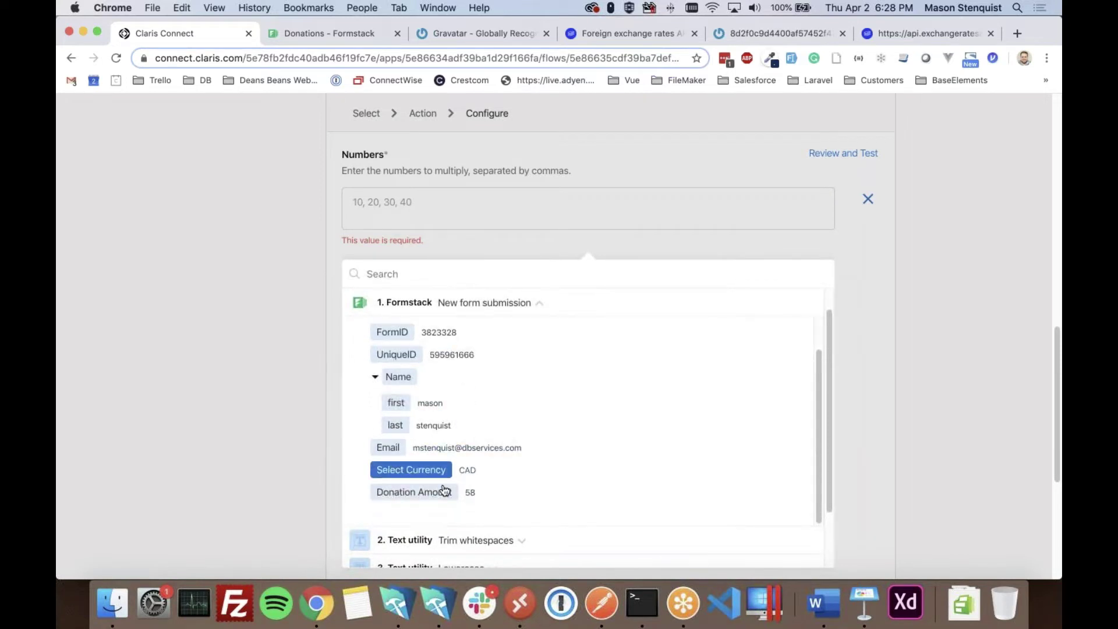
pyautogui.click(424, 495)
pyautogui.click(538, 225)
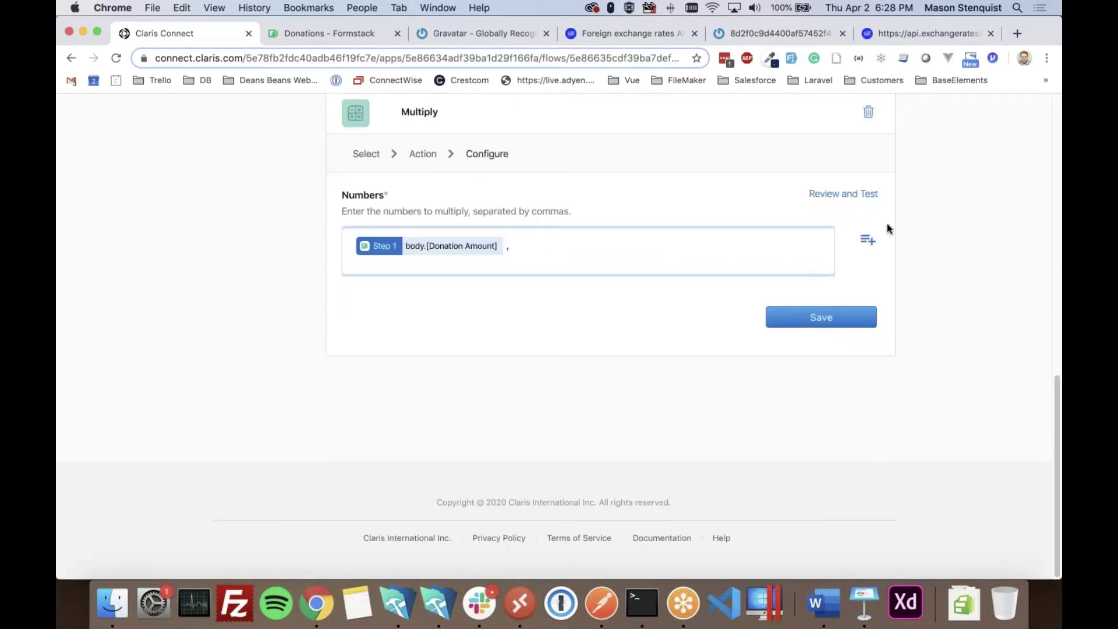
pyautogui.click(867, 239)
pyautogui.scroll(-3, 541, 330)
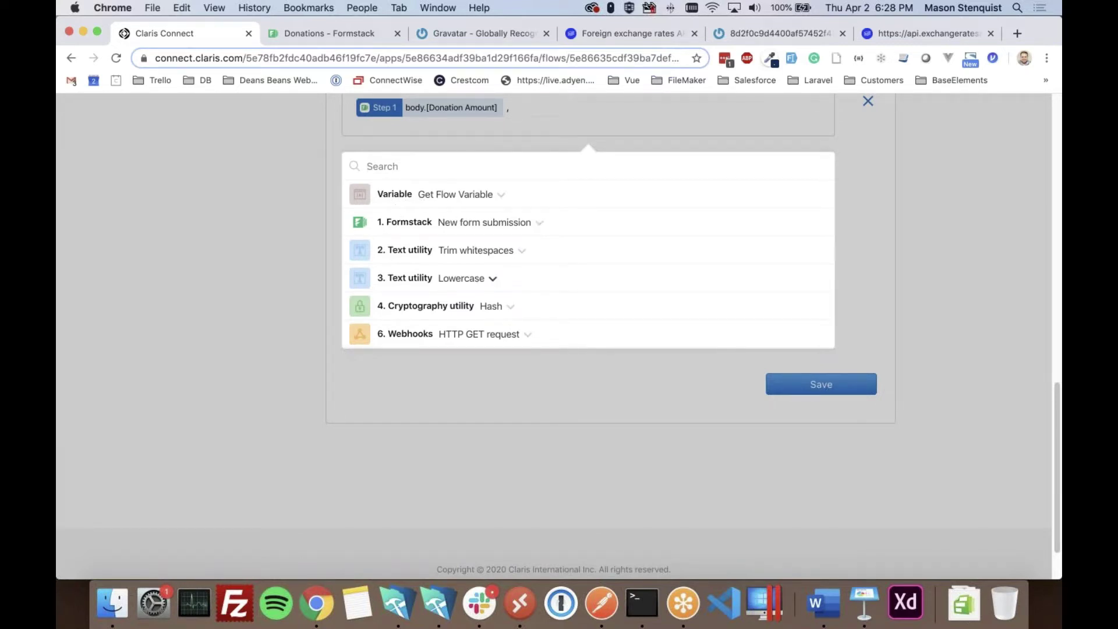
# - Add the exchangeRate flow variable to the Multiply step's numbers and save it
pyautogui.click(445, 195)
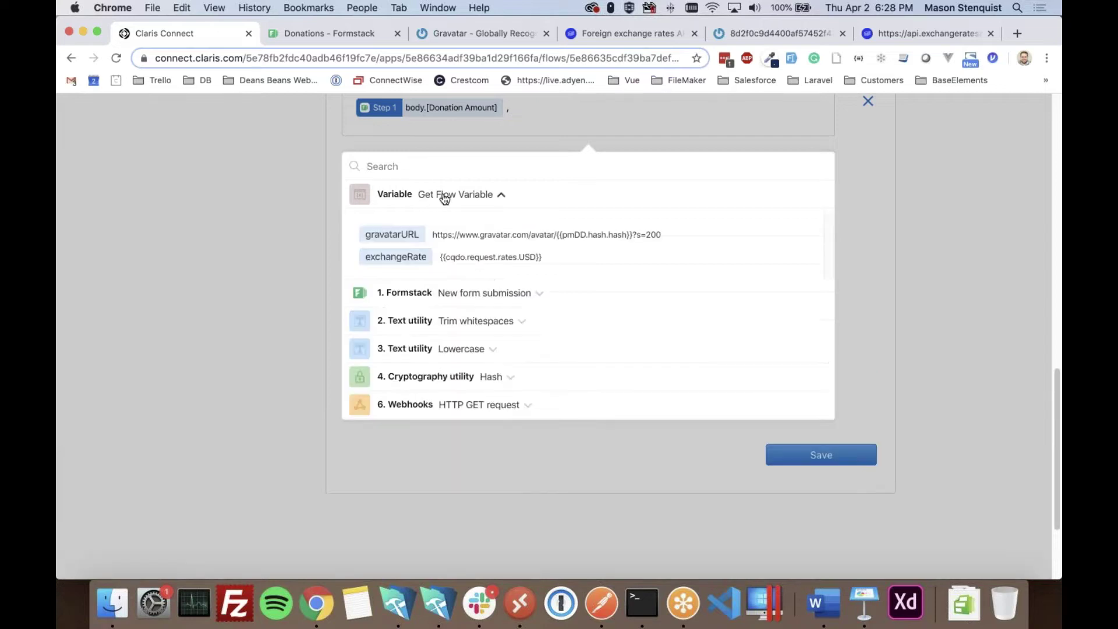
pyautogui.click(393, 260)
pyautogui.click(904, 178)
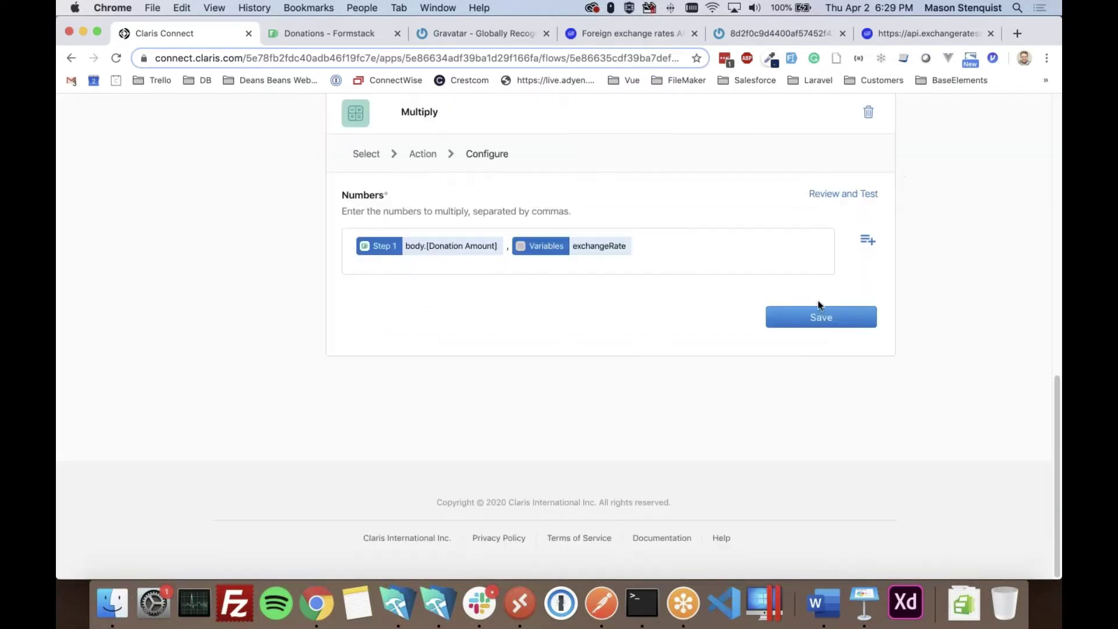
pyautogui.click(818, 317)
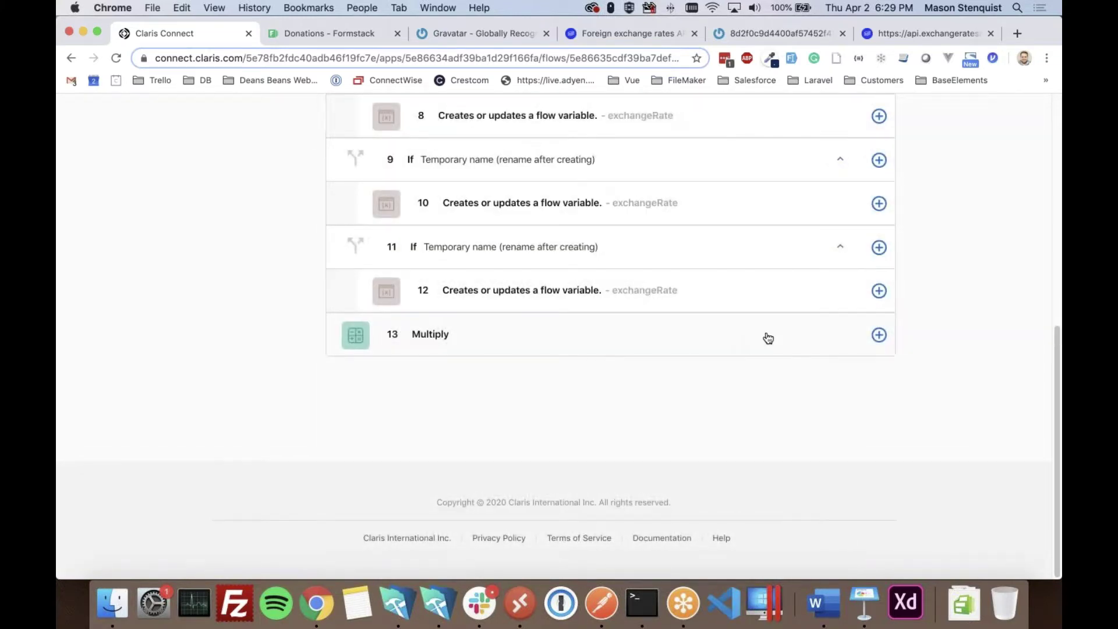
# - Review and test the Multiply step, which returns multiply 0, then collapse it
pyautogui.click(766, 335)
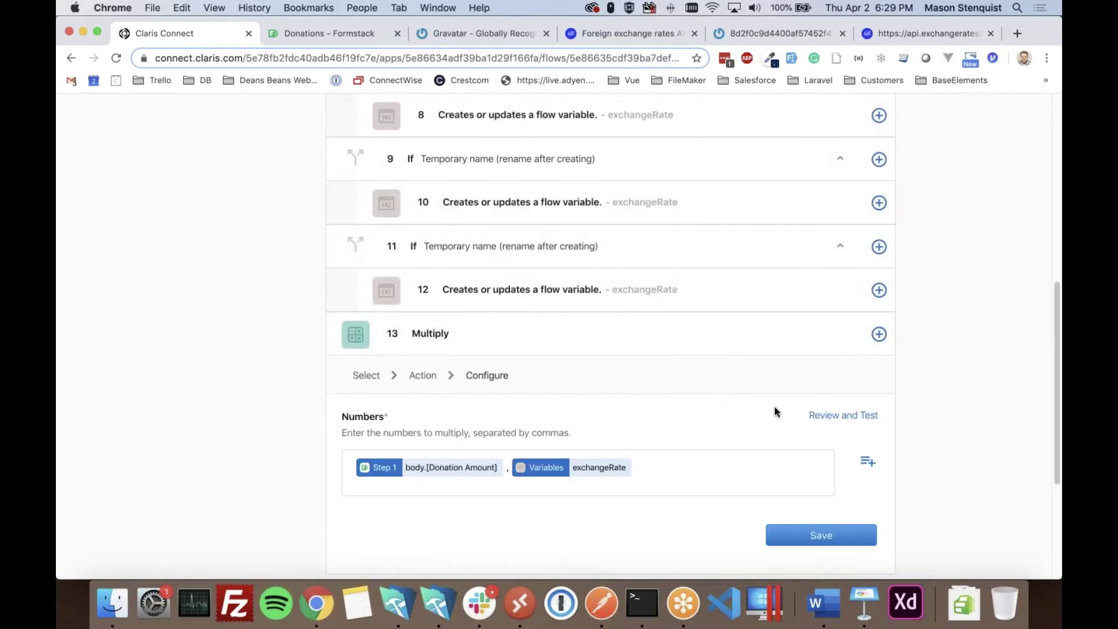
pyautogui.click(856, 420)
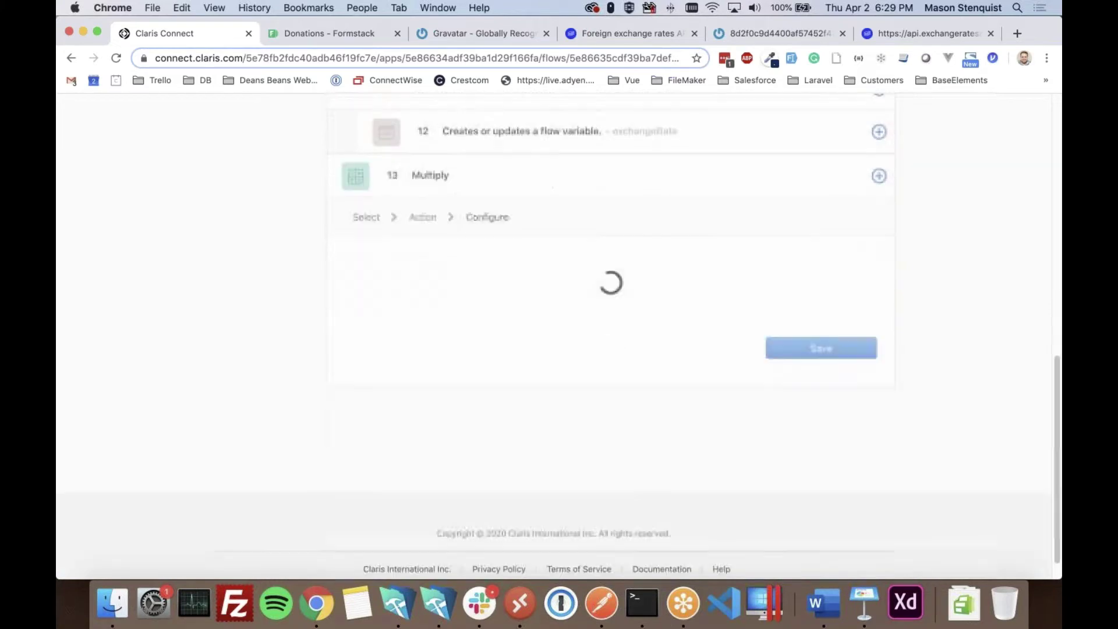
pyautogui.click(789, 366)
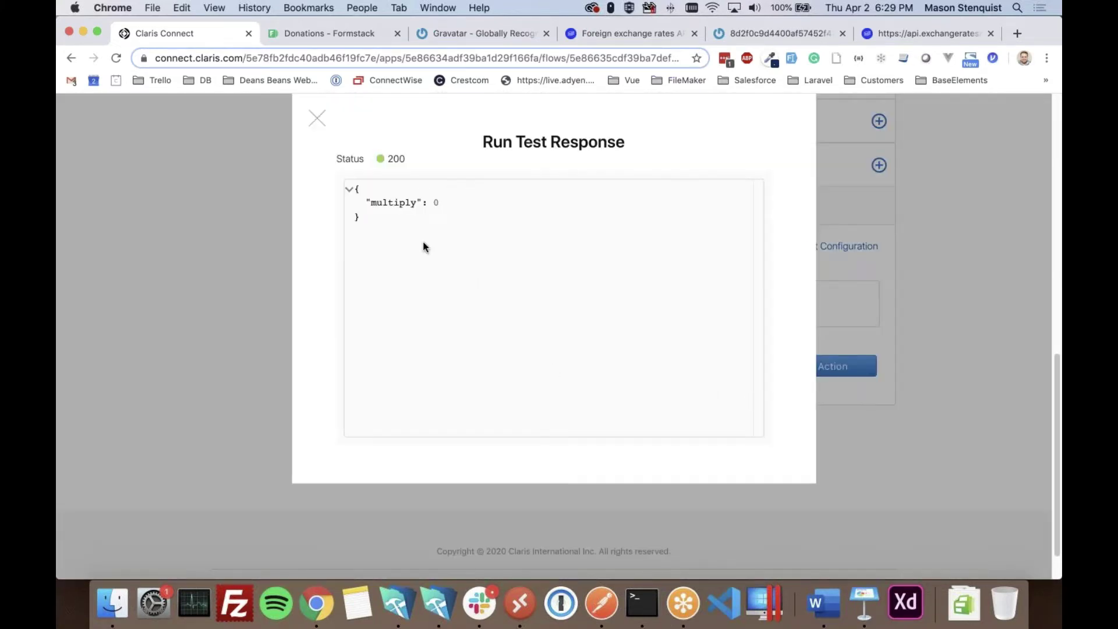
pyautogui.click(316, 120)
pyautogui.scroll(1, 428, 387)
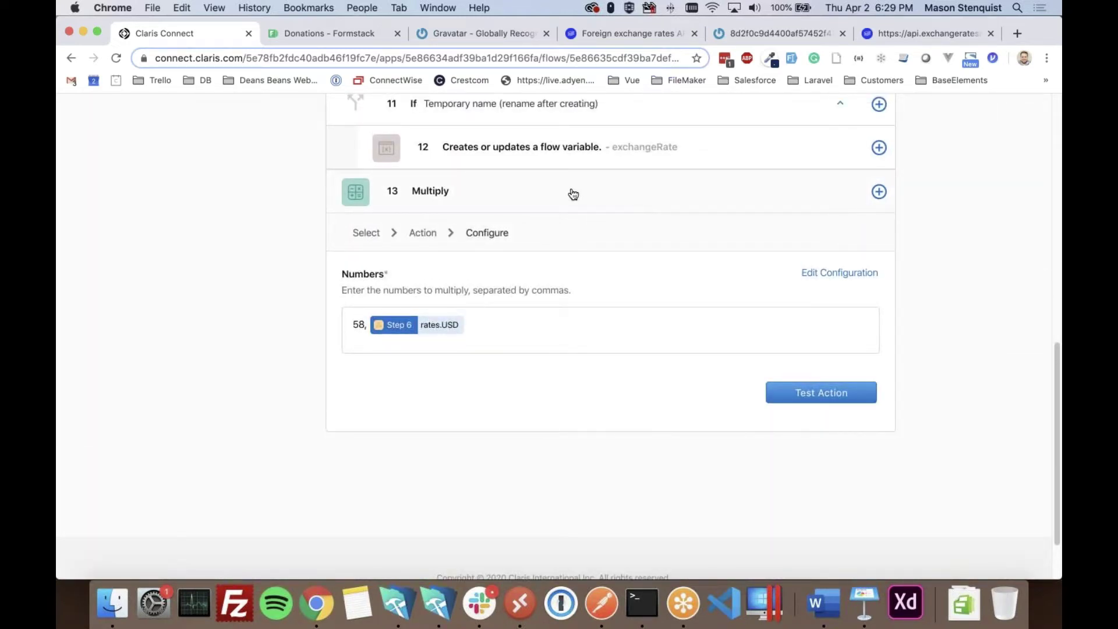
pyautogui.click(571, 194)
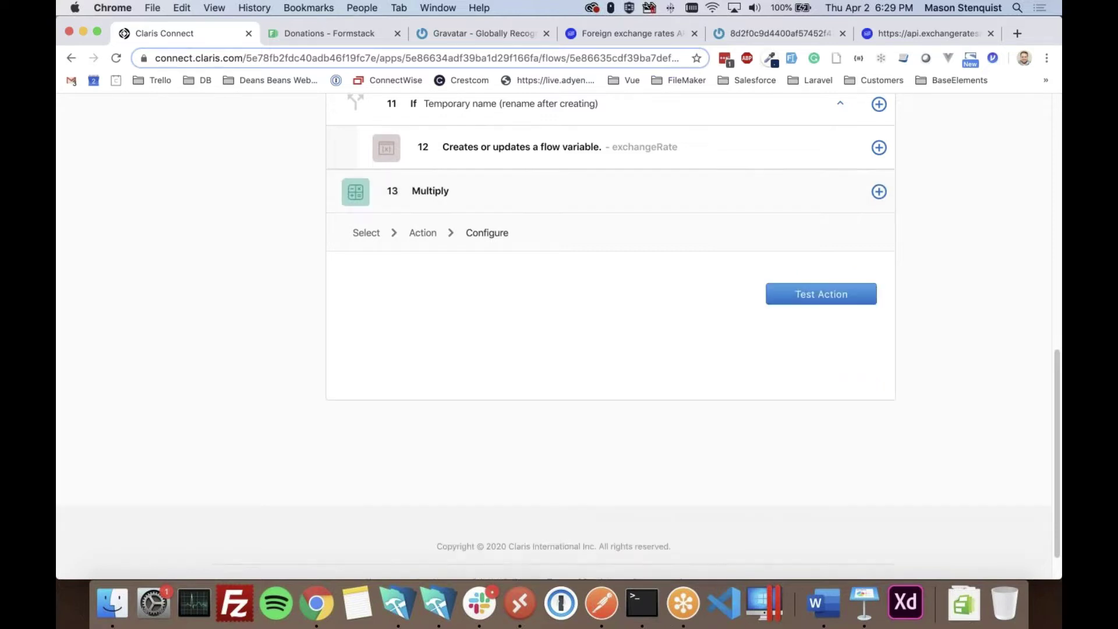
pyautogui.click(879, 329)
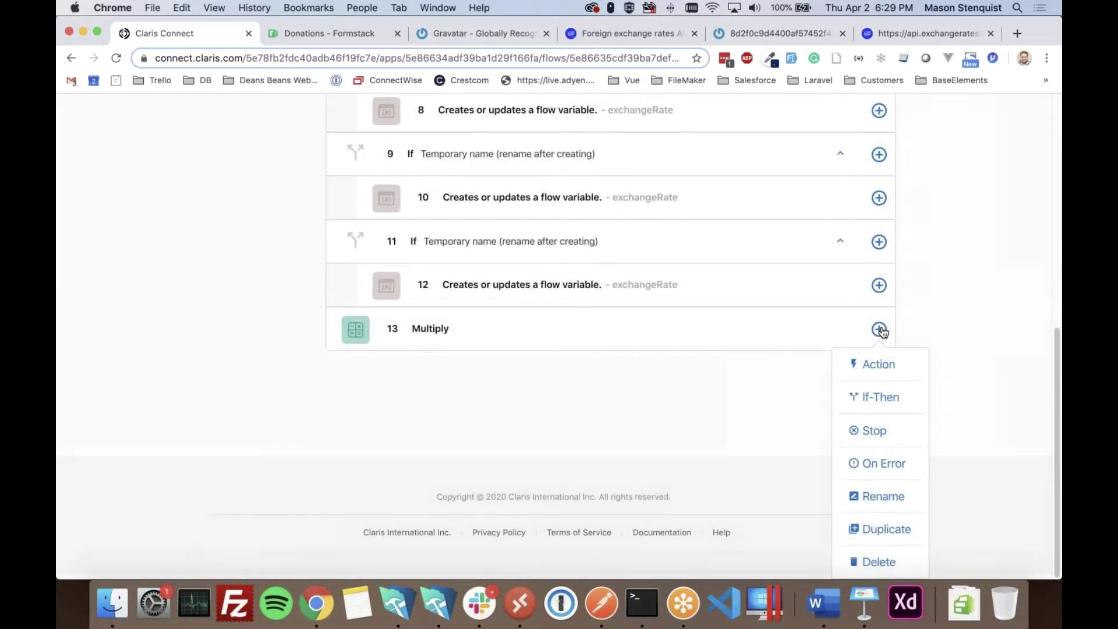
# - Copy the exchangeratesapi.io latest?base=USD URL from the docs and load it in a new tab
pyautogui.click(878, 365)
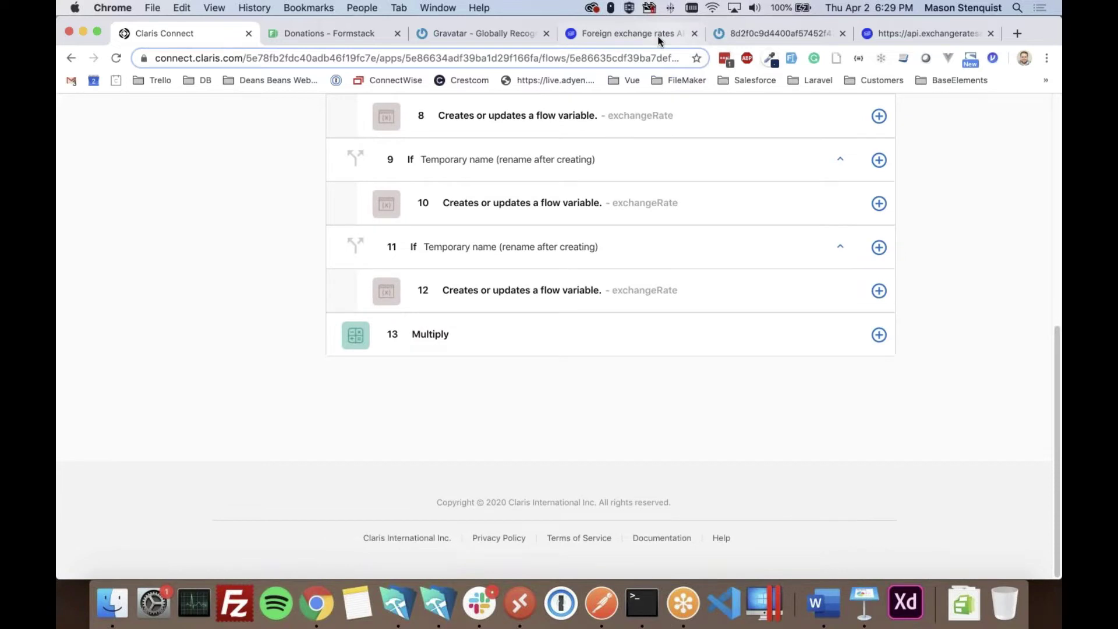
pyautogui.click(614, 33)
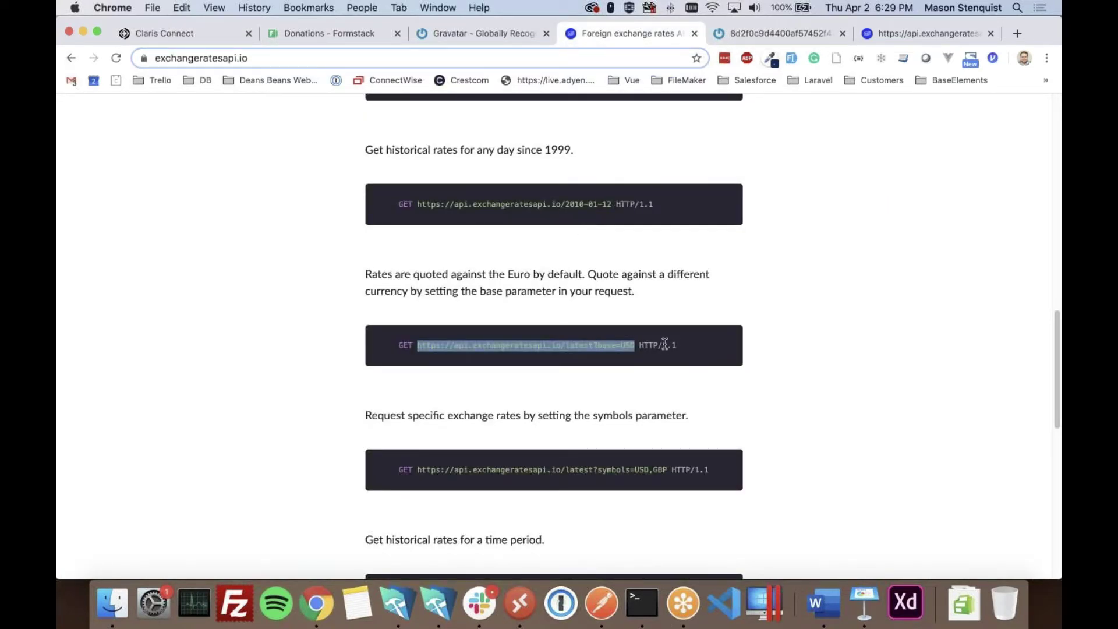
pyautogui.tripleClick(604, 341)
pyautogui.click(618, 349)
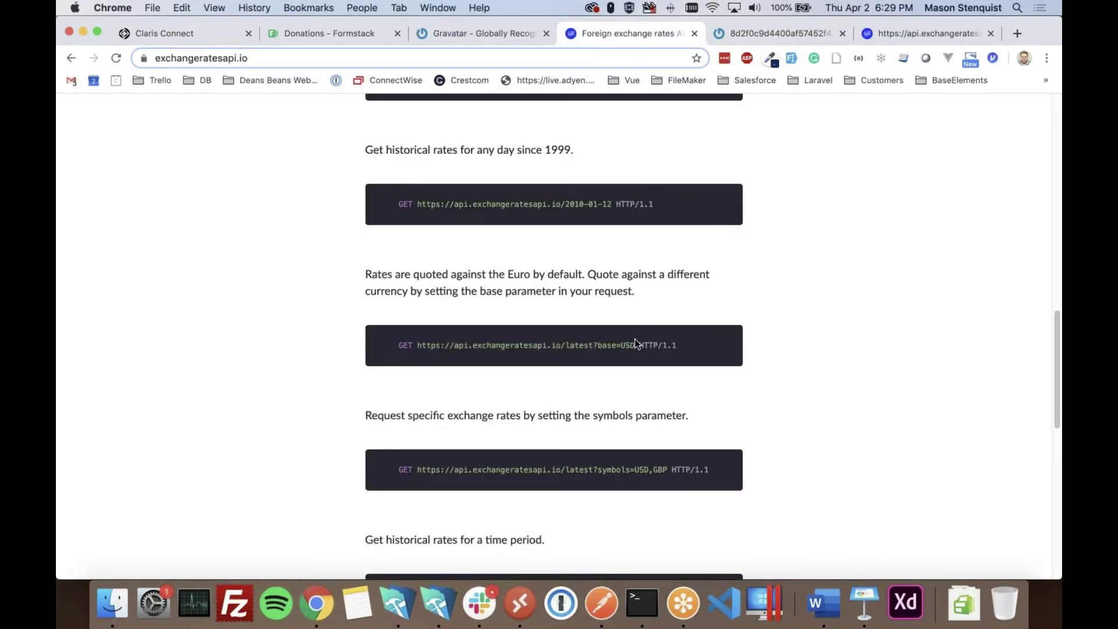
pyautogui.moveTo(631, 343); pyautogui.dragTo(436, 354)
pyautogui.press('super+c')
pyautogui.press('super+t')
pyautogui.press('super+v')
pyautogui.press('Return')
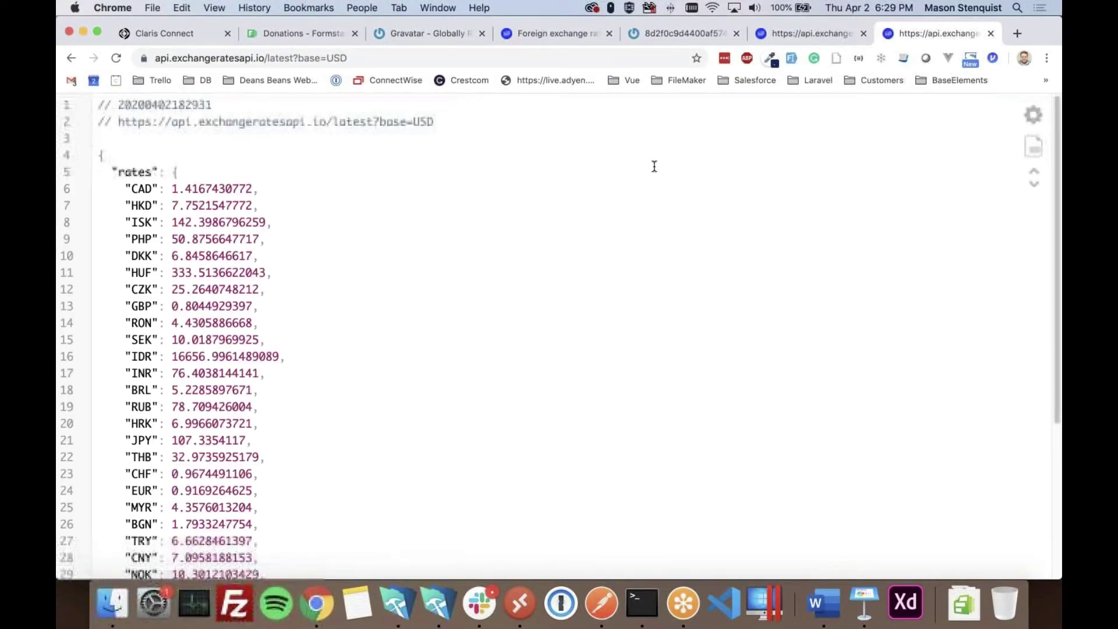
# - Note the CAD rate of 1.4167430772 and go back to the Claris Connect flow
pyautogui.moveTo(256, 188); pyautogui.dragTo(170, 189)
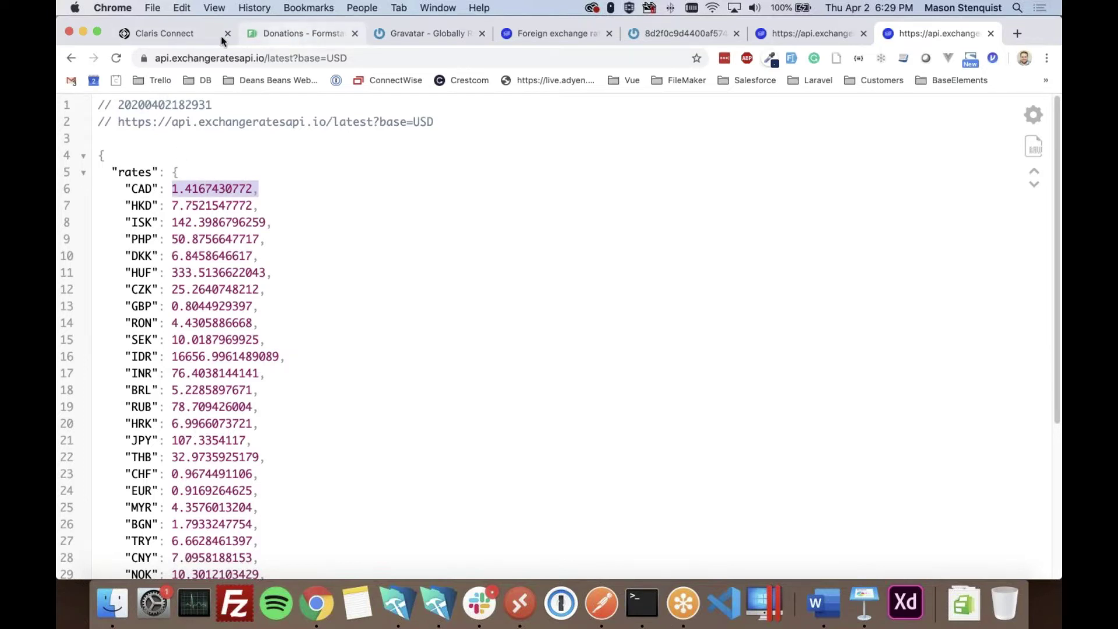
pyautogui.click(185, 36)
pyautogui.click(879, 334)
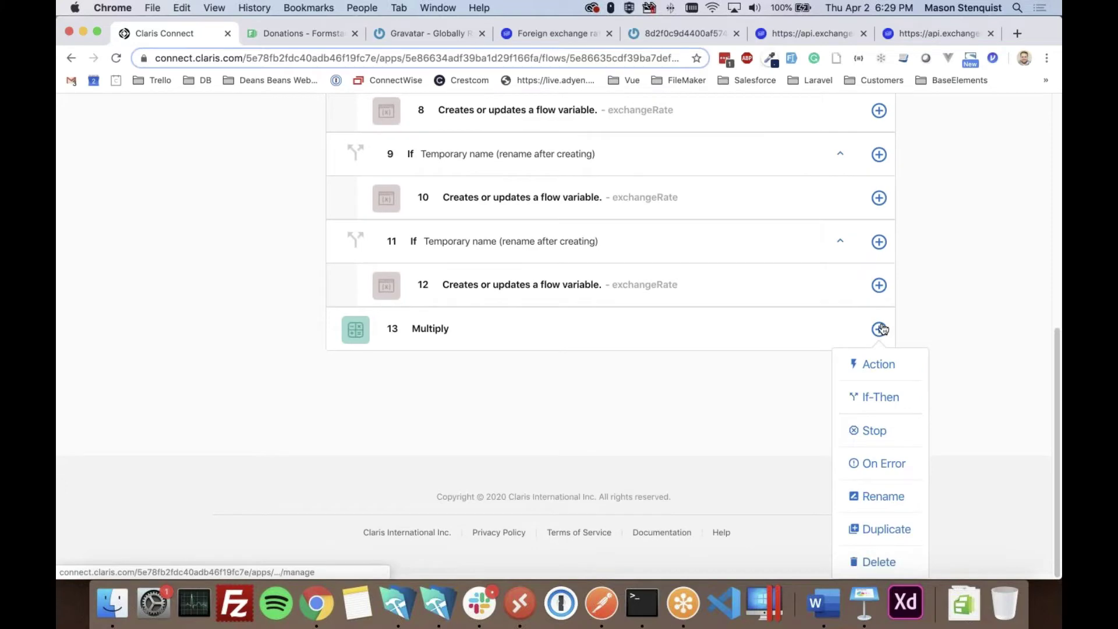
# - Add a Calculations utility step that calculates a custom expression after Multiply
pyautogui.click(879, 365)
pyautogui.scroll(-5, 709, 412)
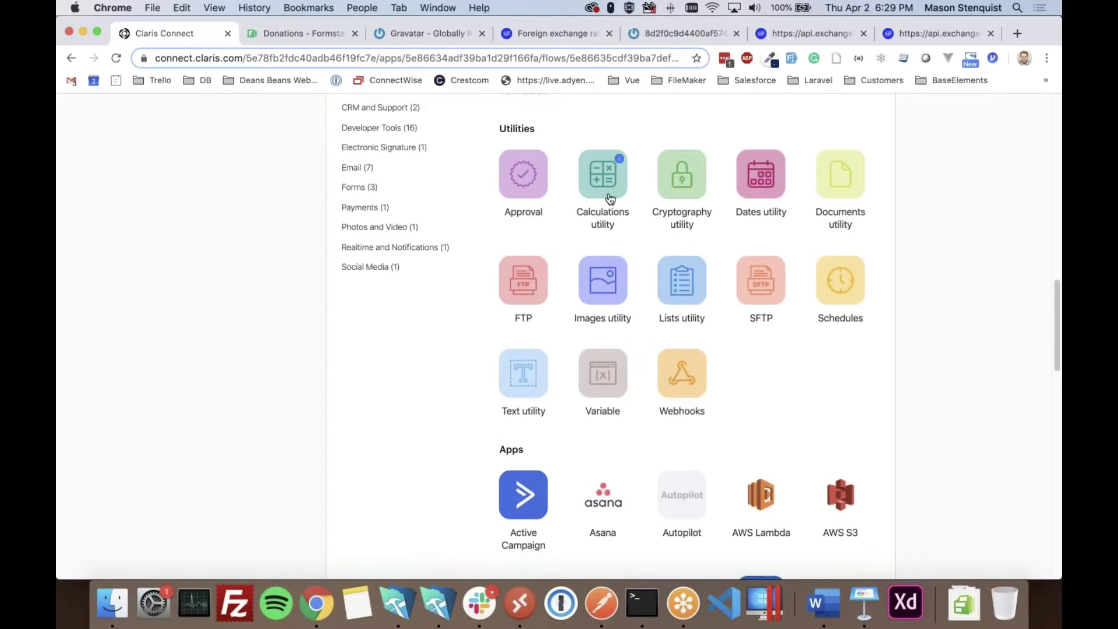
pyautogui.click(609, 189)
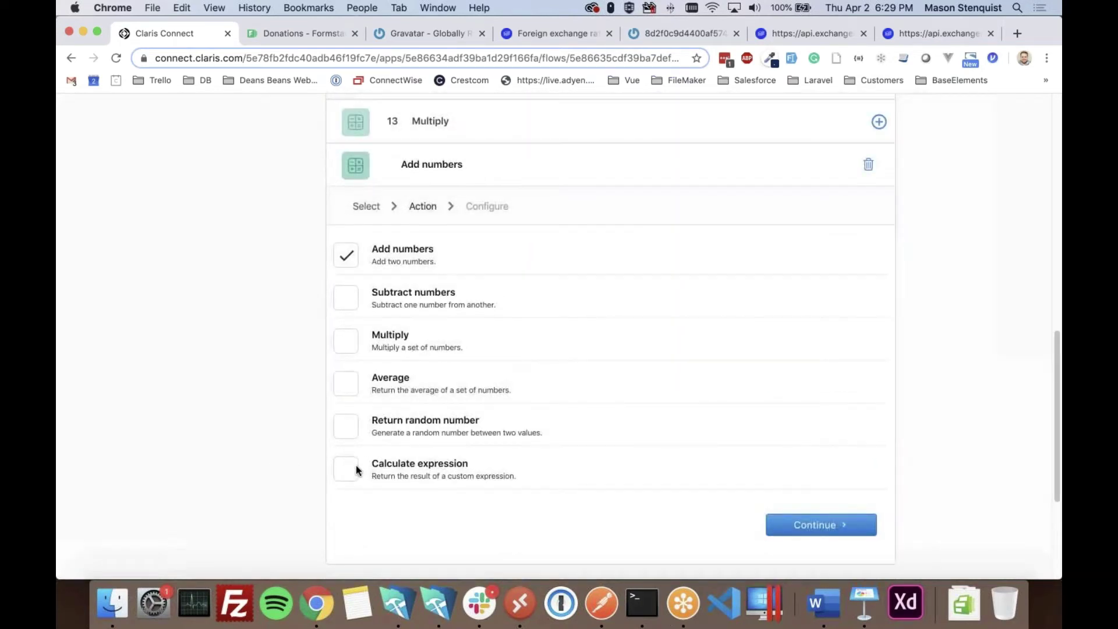
pyautogui.click(341, 478)
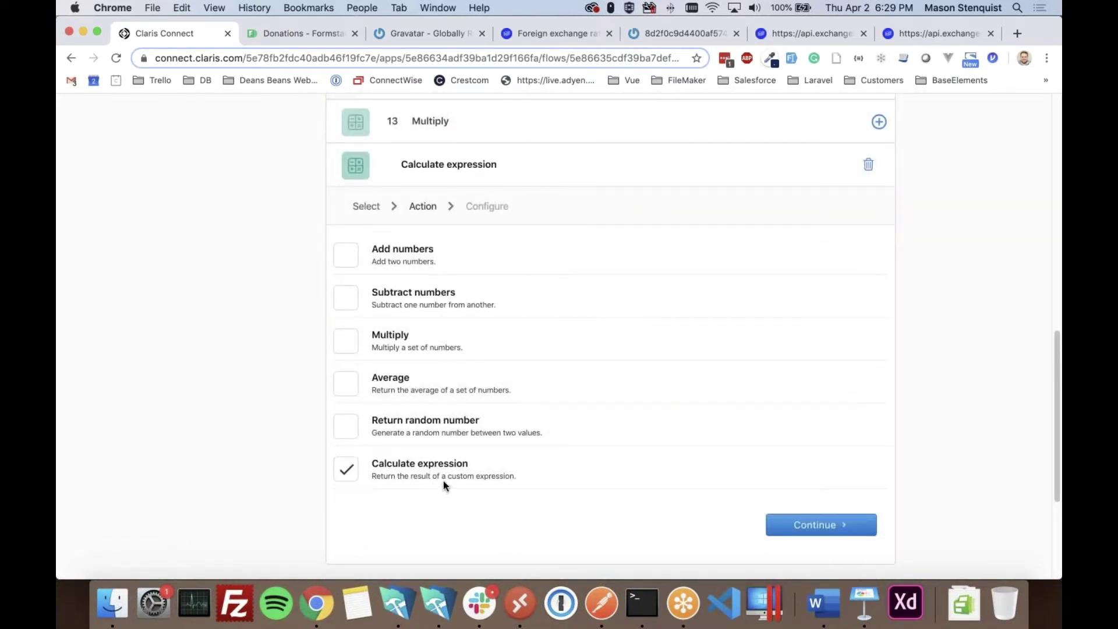
pyautogui.click(803, 526)
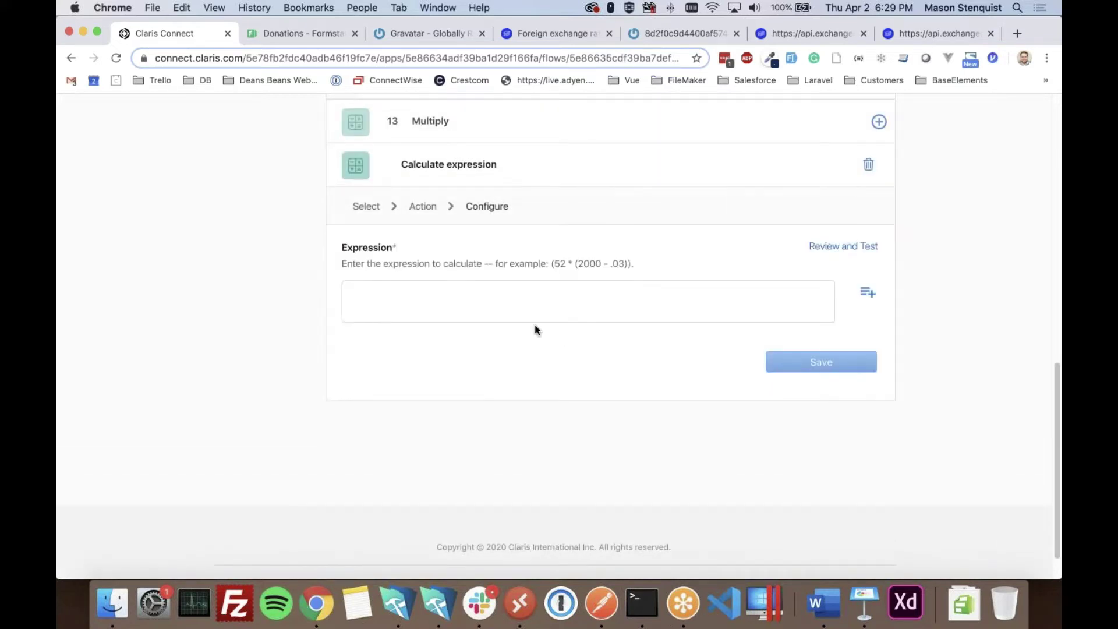
# - Set the expression to round the Multiply result to two decimals, round(multiply*100)/100, and save
pyautogui.click(486, 310)
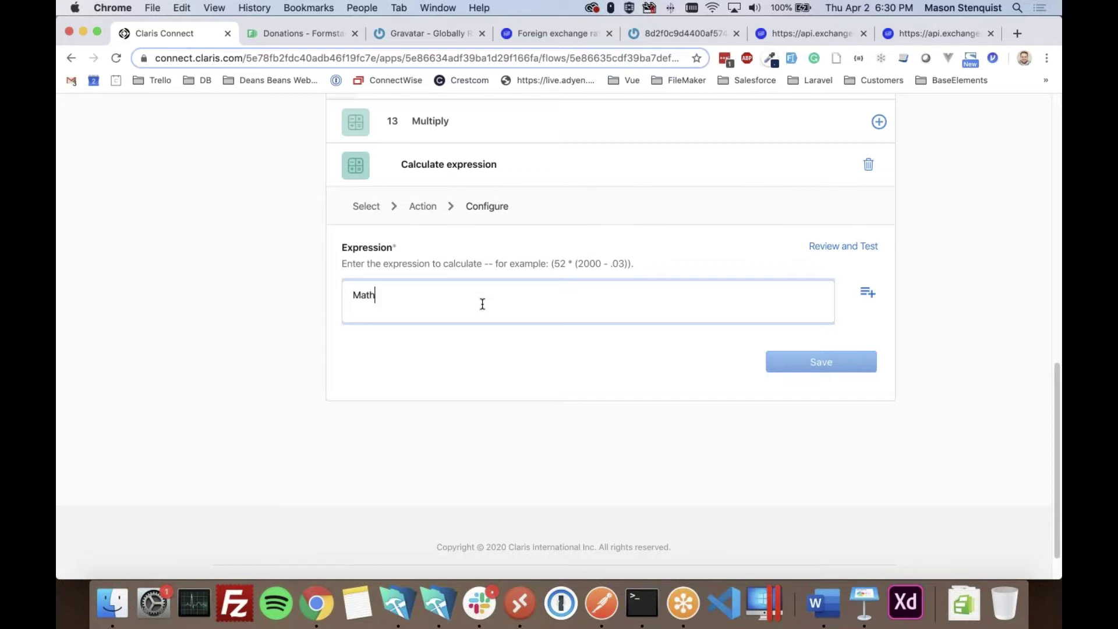
pyautogui.write('ound')
pyautogui.press('super+Left')
pyautogui.press('Delete')
pyautogui.press('Delete')
pyautogui.press('Delete')
pyautogui.press('Delete')
pyautogui.press('Delete')
pyautogui.click(865, 296)
pyautogui.scroll(-3, 507, 382)
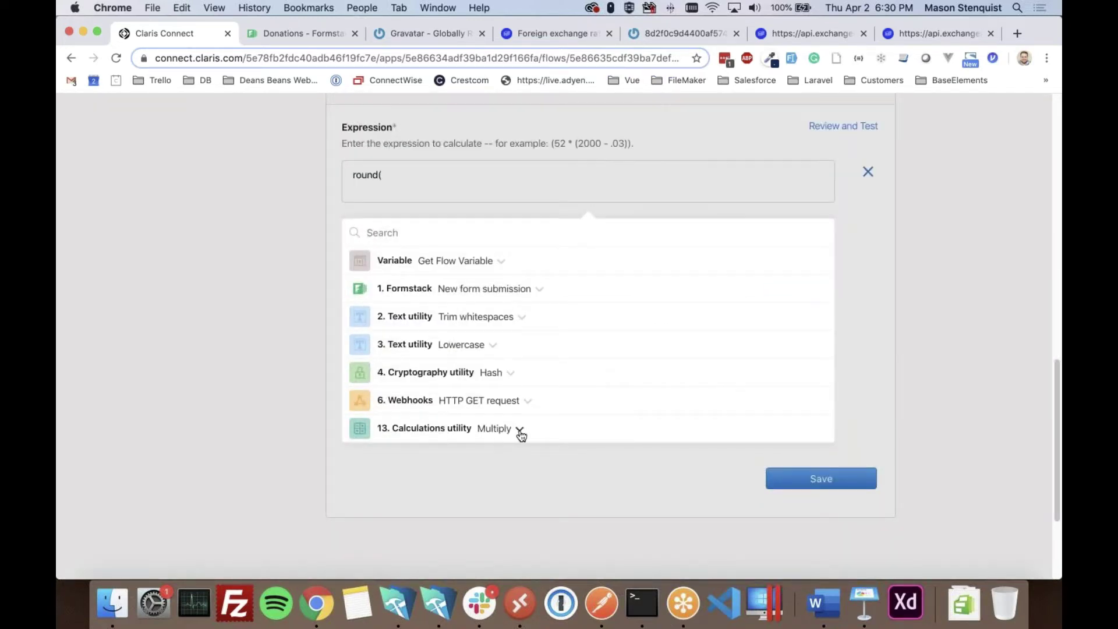
pyautogui.click(510, 434)
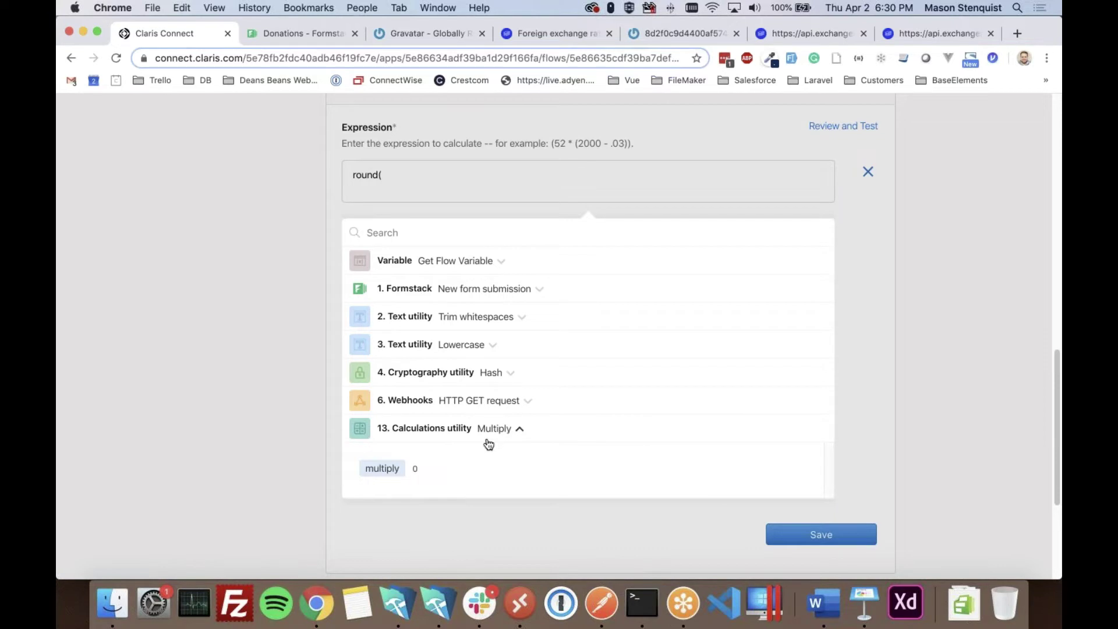
pyautogui.click(385, 470)
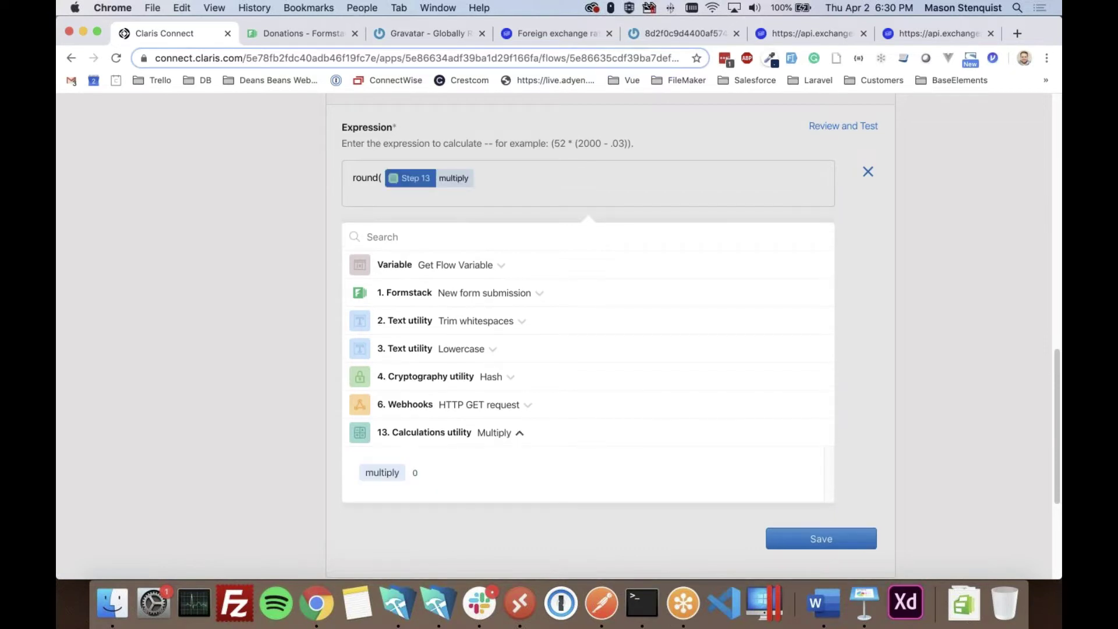
pyautogui.click(513, 194)
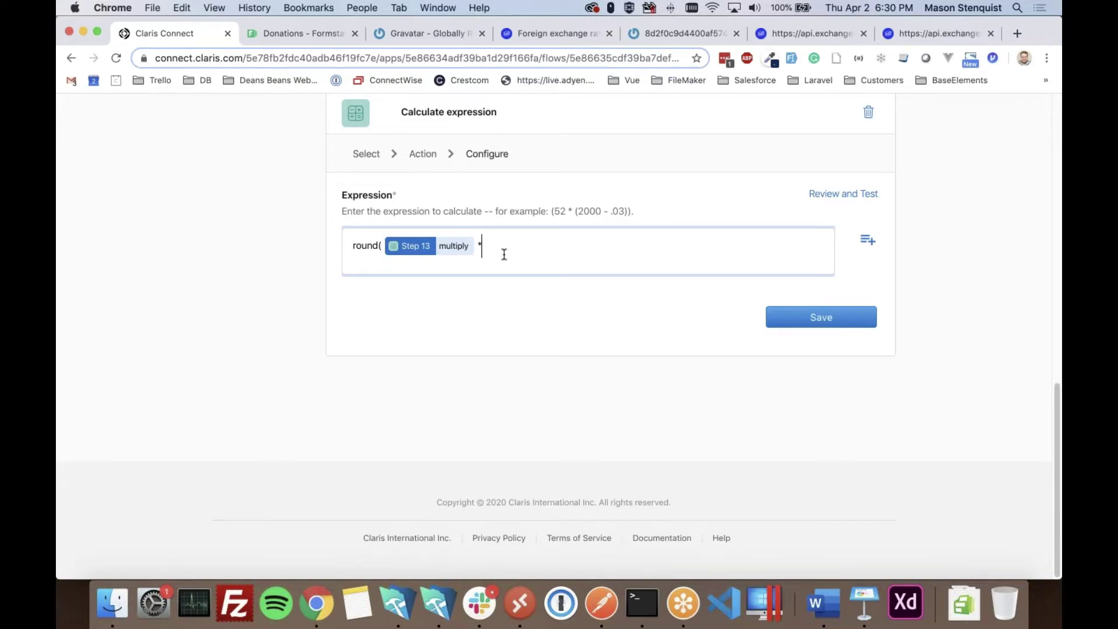
pyautogui.write('*100)/100')
pyautogui.click(839, 330)
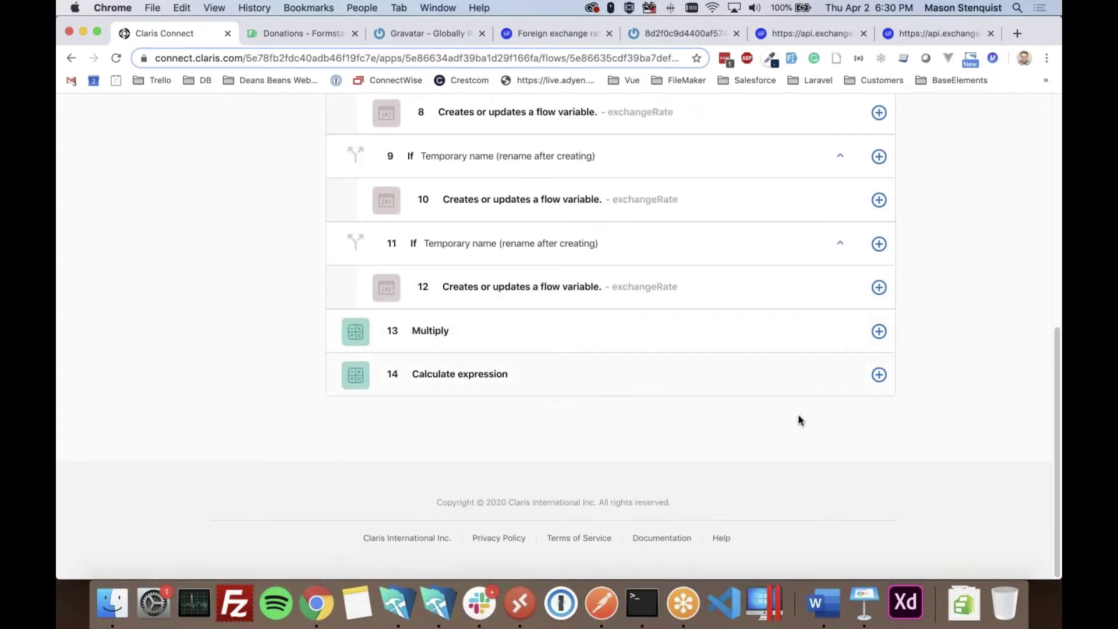
# - Rename step 14 to Round
pyautogui.click(877, 378)
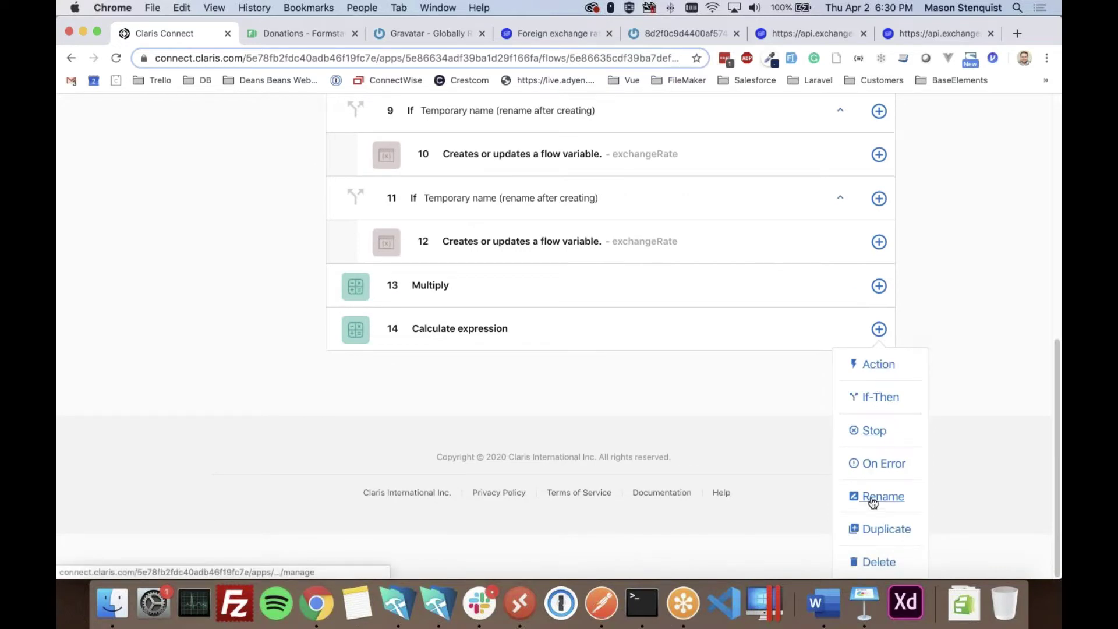
pyautogui.click(884, 496)
pyautogui.tripleClick(483, 297)
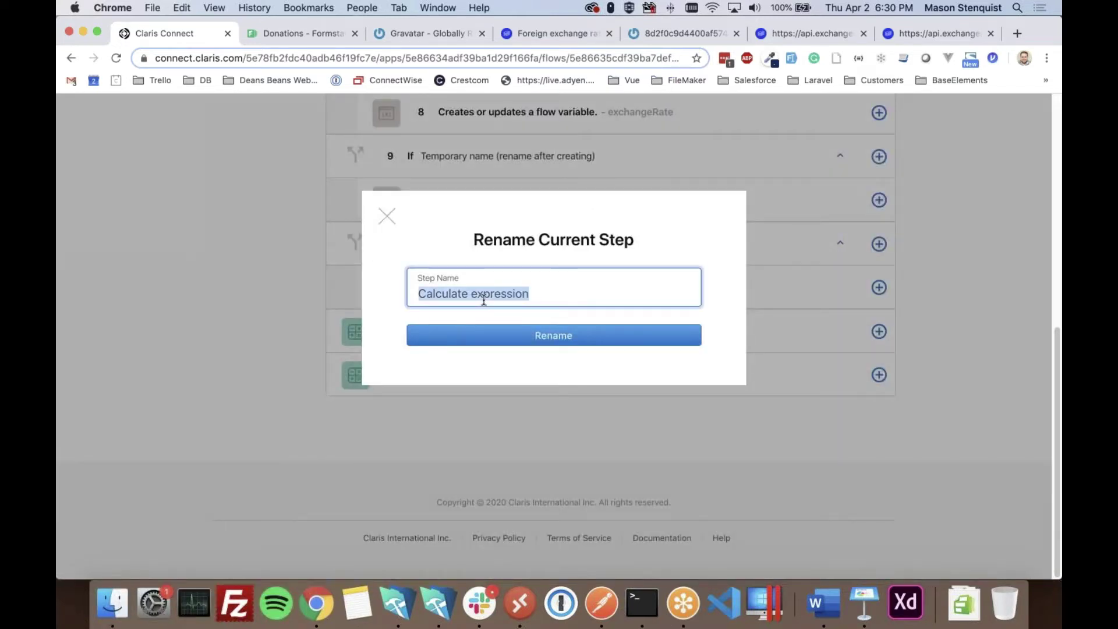
pyautogui.write('Round')
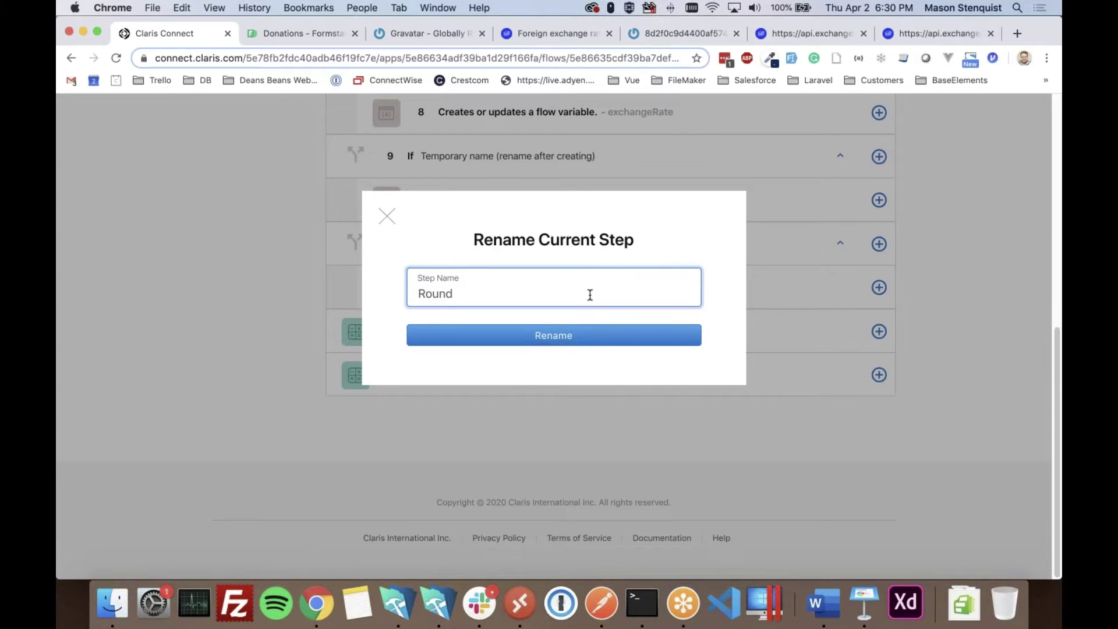
pyautogui.click(570, 344)
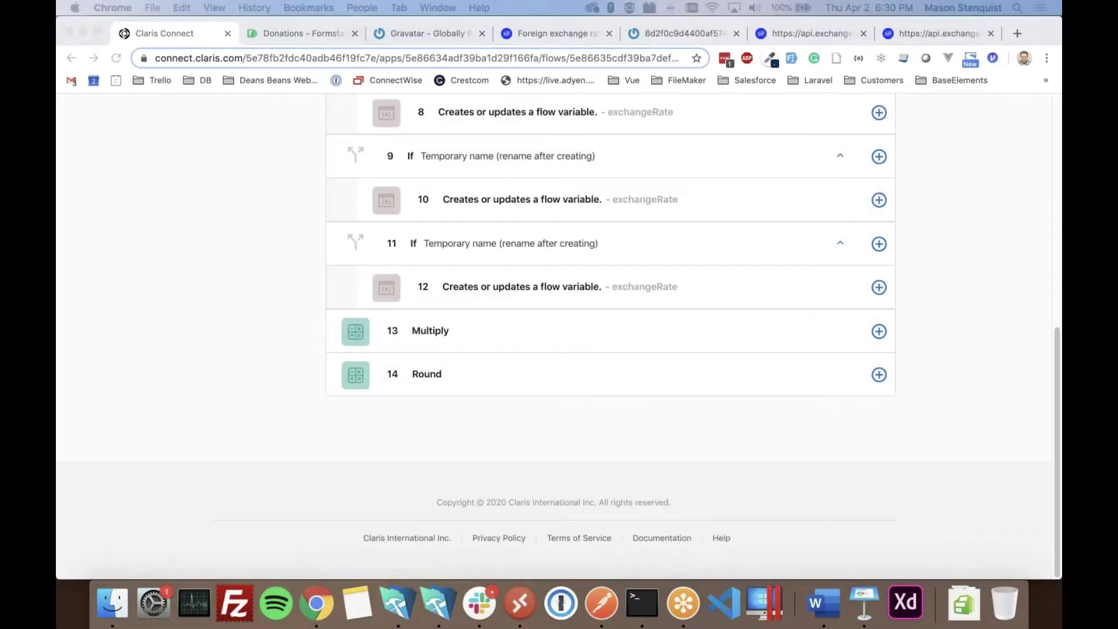
pyautogui.click(511, 414)
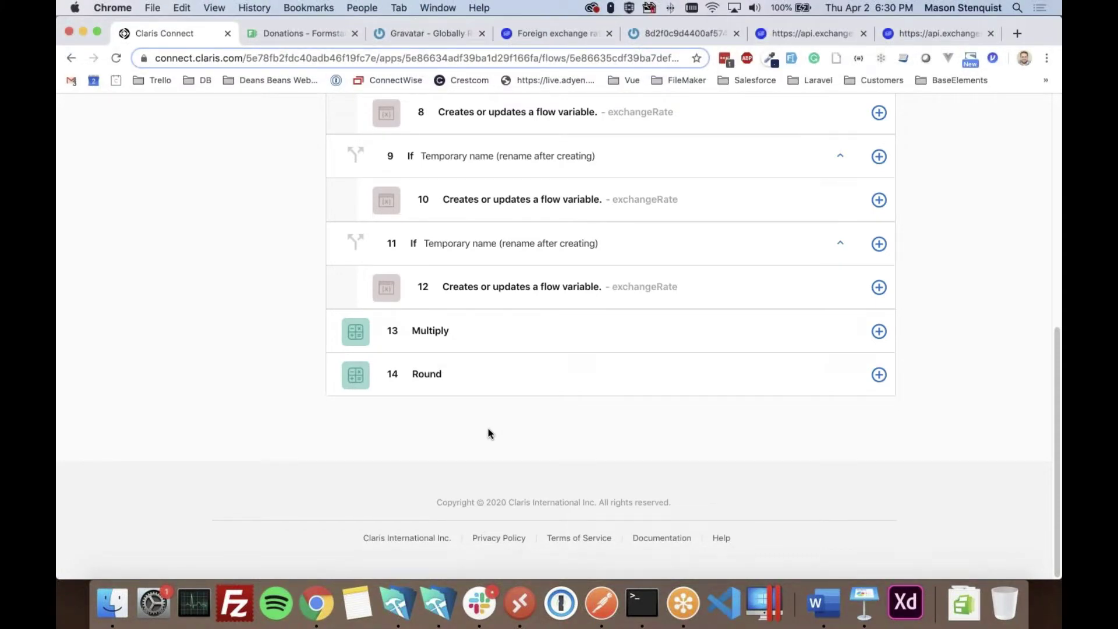
# - Bring the CLARIS-CONNECT-DEMO database's SUBMISSION layout forward in FileMaker, then return to the flow
pyautogui.click(435, 602)
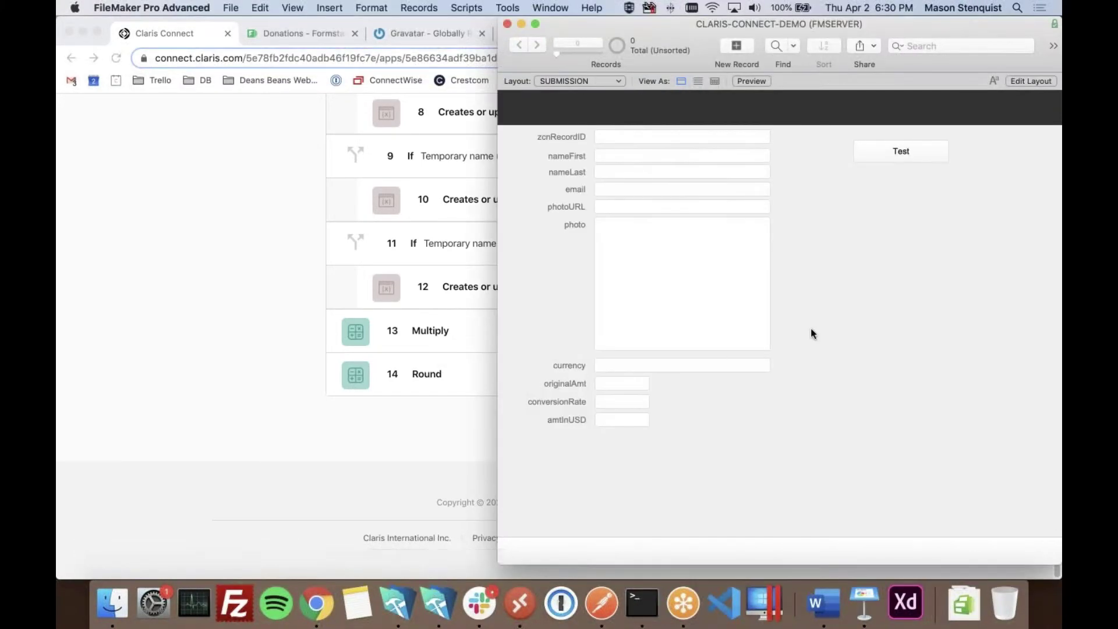
pyautogui.moveTo(882, 29); pyautogui.dragTo(722, 28)
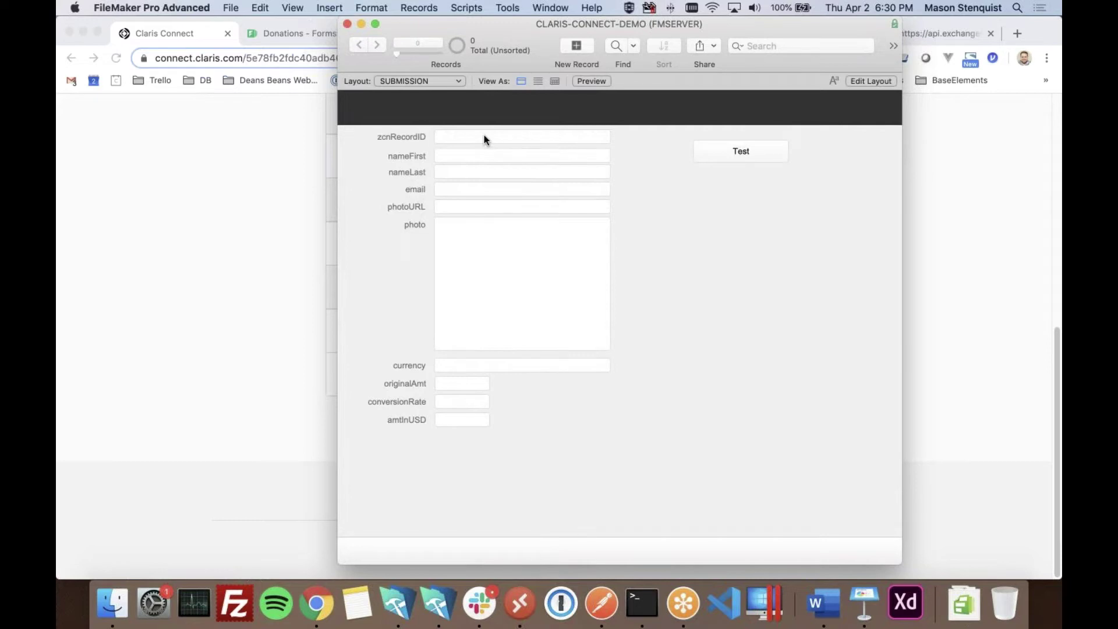
pyautogui.moveTo(575, 27); pyautogui.dragTo(743, 22)
pyautogui.click(491, 470)
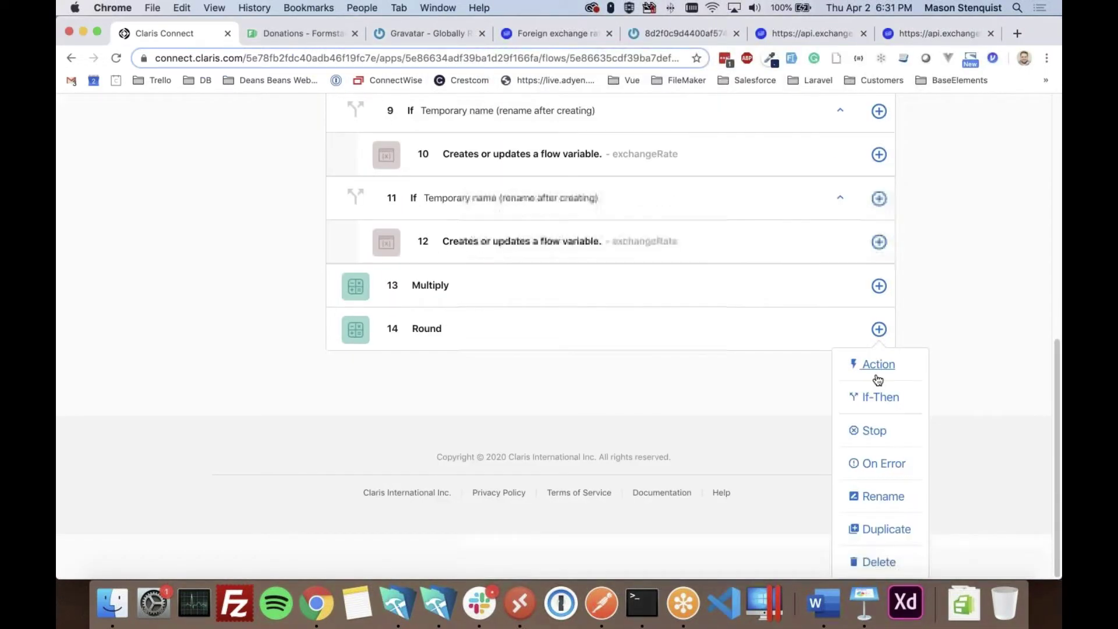
# - Add a Create Record action from the FileMaker Server On-Premise app after Round
pyautogui.click(879, 365)
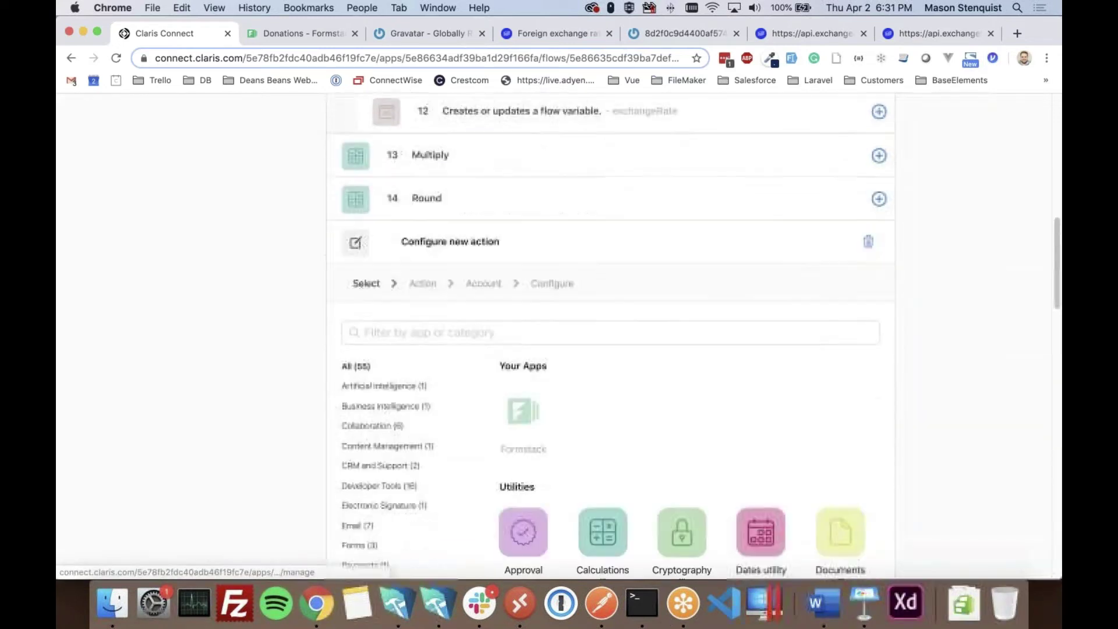
pyautogui.click(410, 260)
pyautogui.write('filemaker')
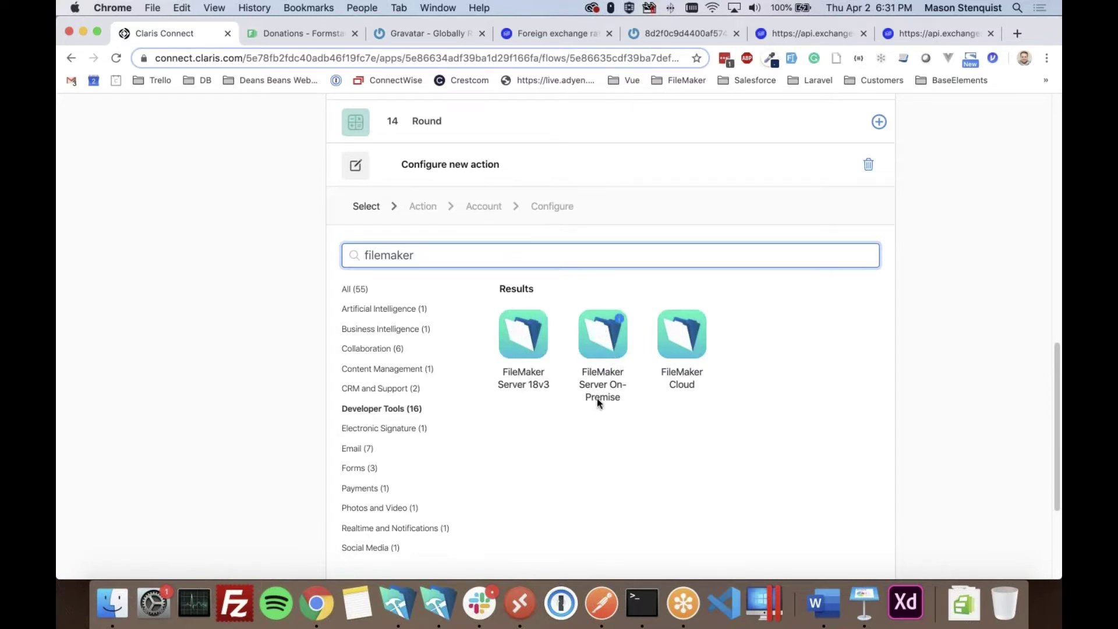
pyautogui.click(607, 344)
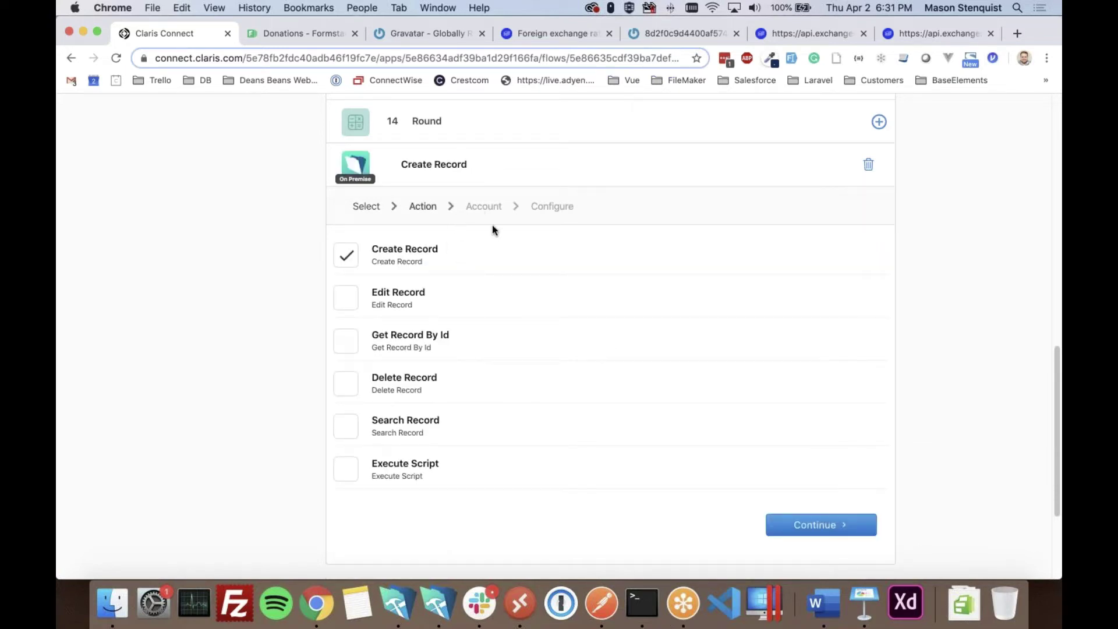
pyautogui.click(804, 531)
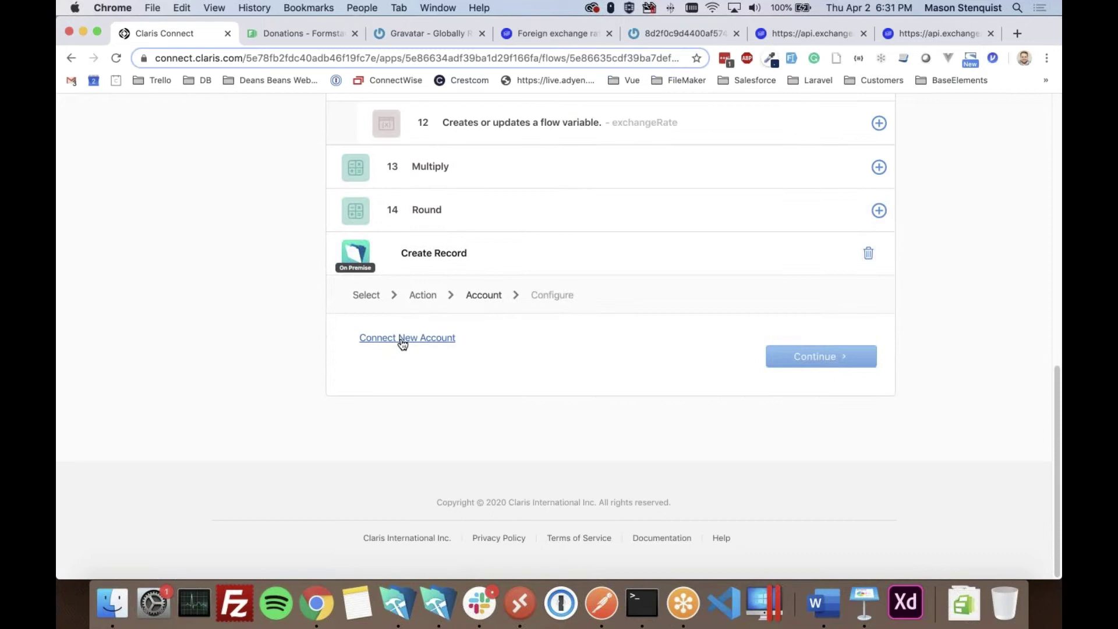
# - Abandon that account setup, discard the changes, and delete the Create Record step
pyautogui.click(400, 339)
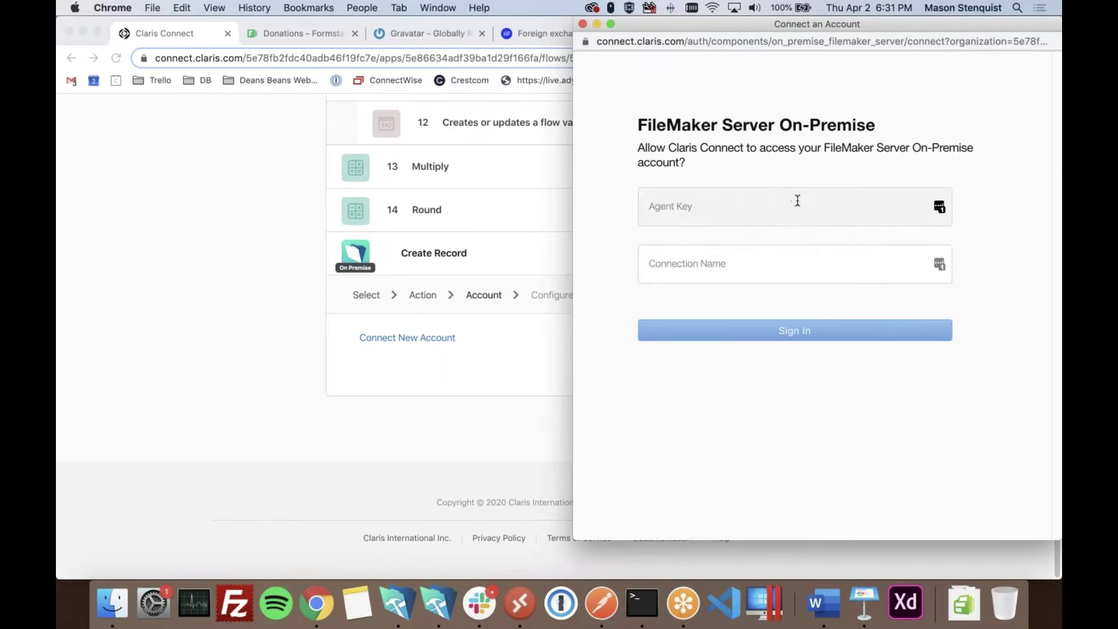
pyautogui.click(583, 24)
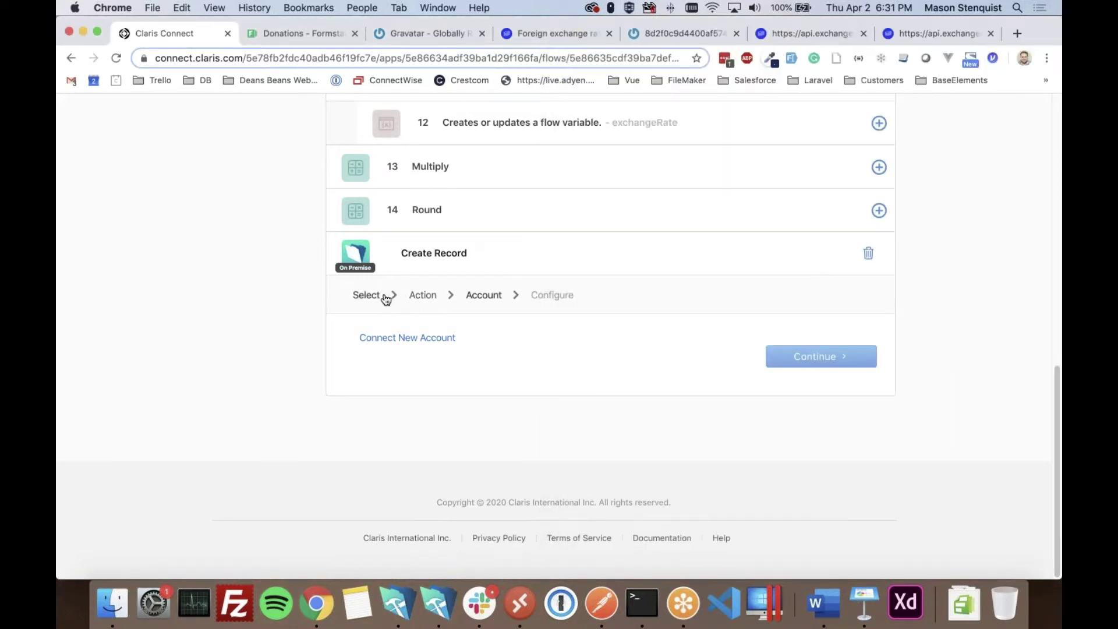
pyautogui.click(467, 263)
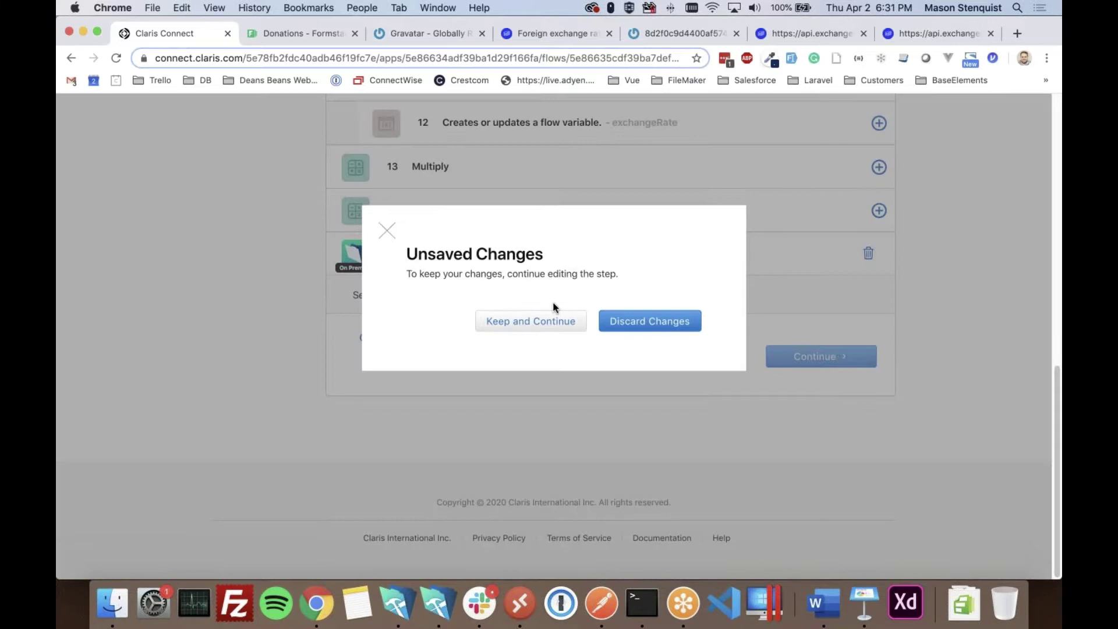
pyautogui.click(626, 318)
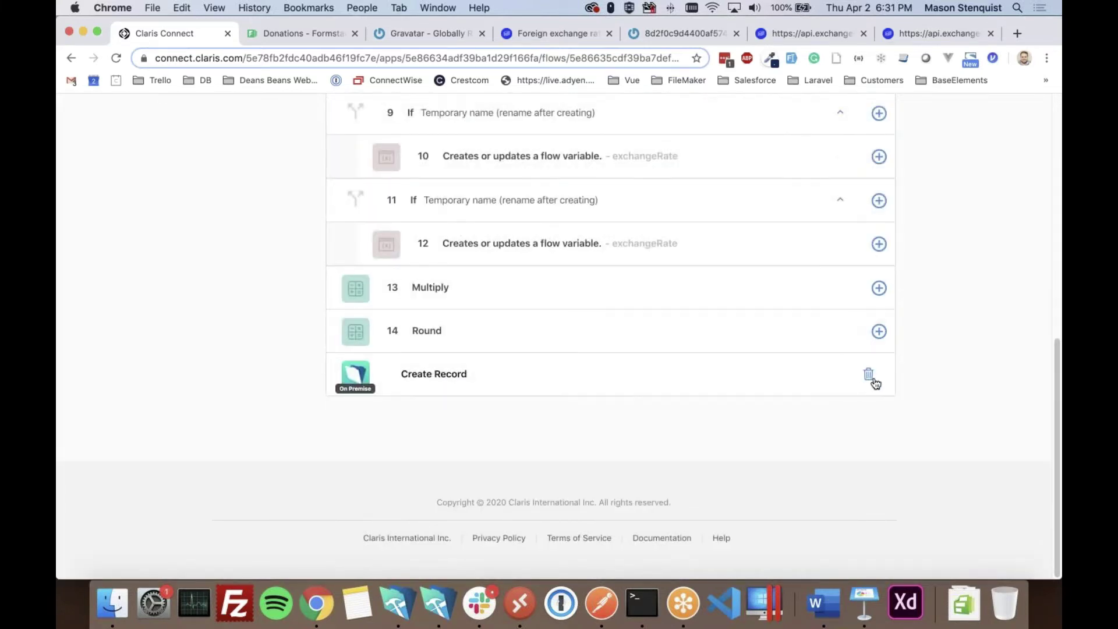
pyautogui.click(869, 374)
pyautogui.click(658, 313)
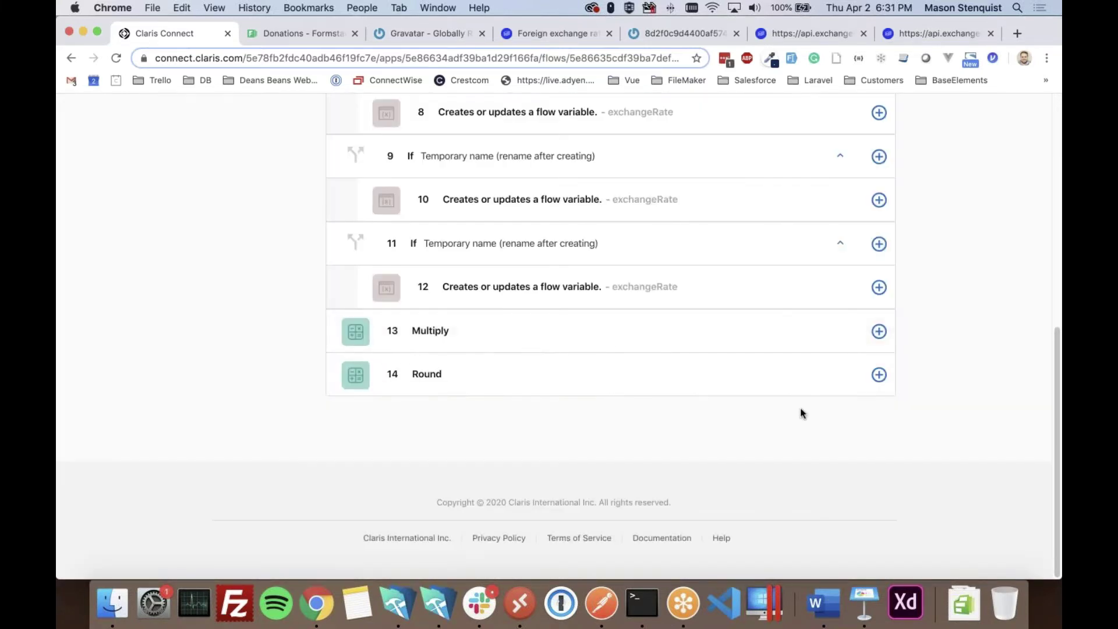
# - Add a Create Record action from the FileMaker Server 18v3 app instead
pyautogui.click(877, 376)
pyautogui.click(879, 365)
pyautogui.click(497, 257)
pyautogui.write('filemaker')
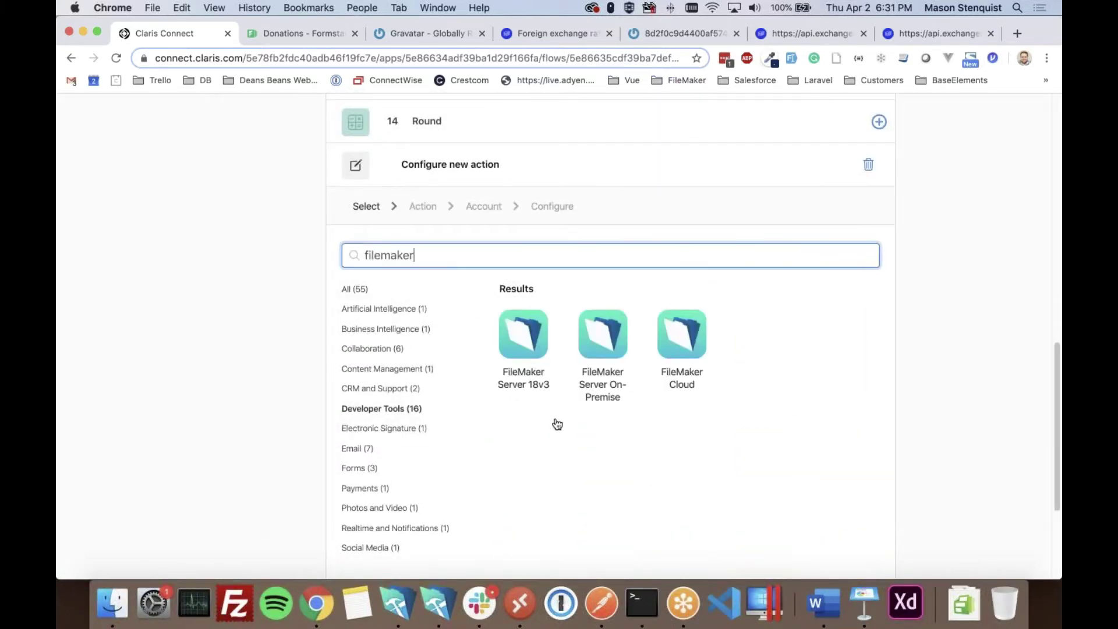
pyautogui.click(527, 344)
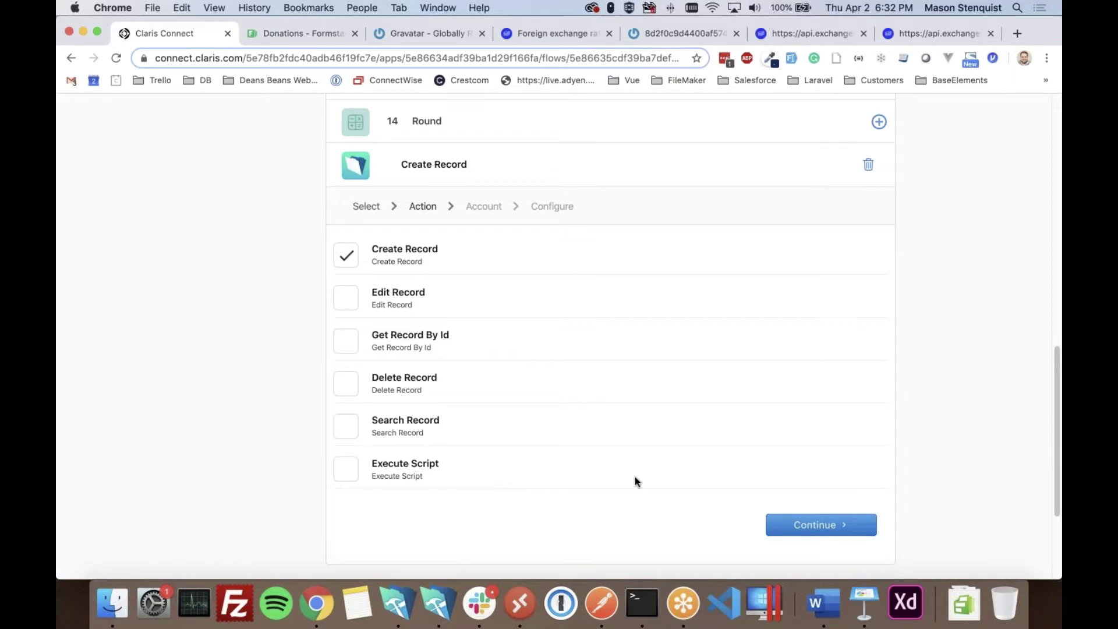
pyautogui.click(815, 526)
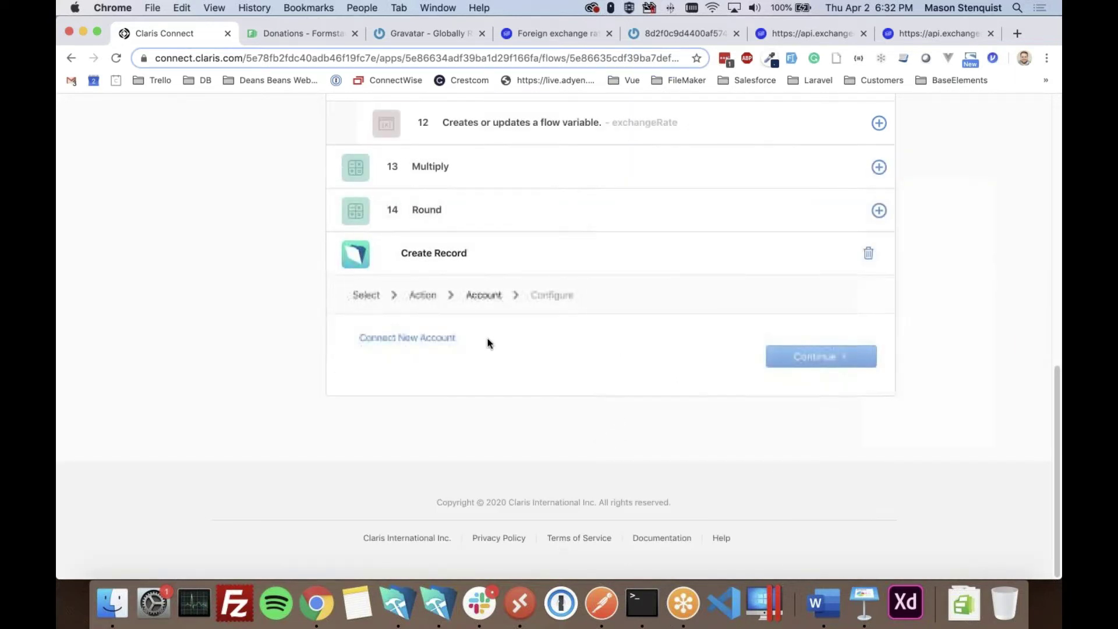
# - Connect a server account at fm.dbservices.com with username, password and database CLARIS-CONNECT-DEMO
pyautogui.click(412, 338)
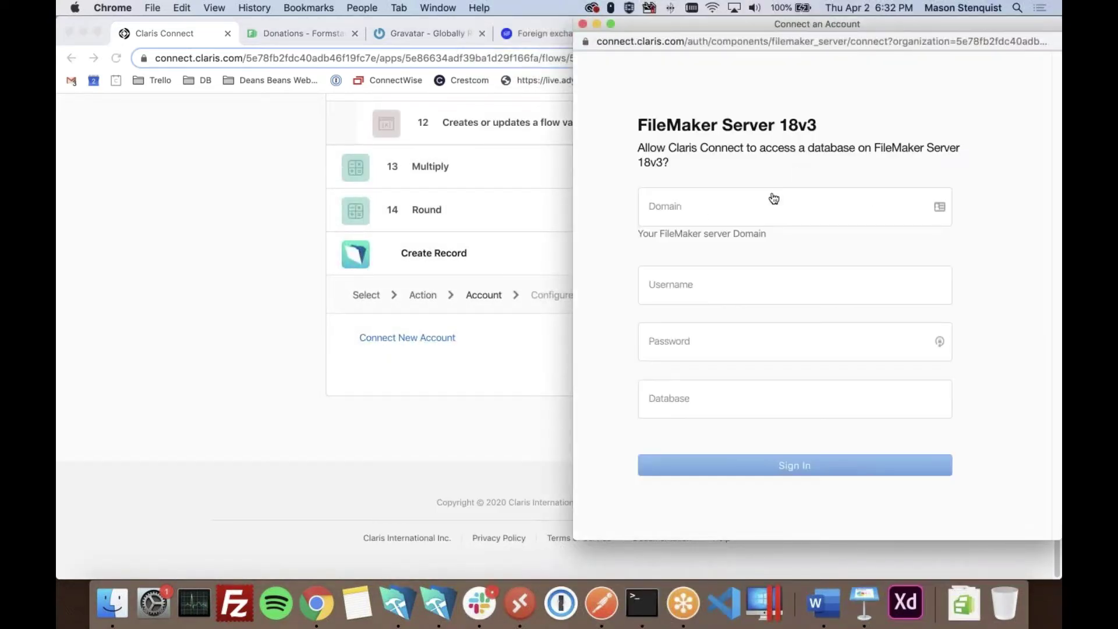
pyautogui.click(694, 218)
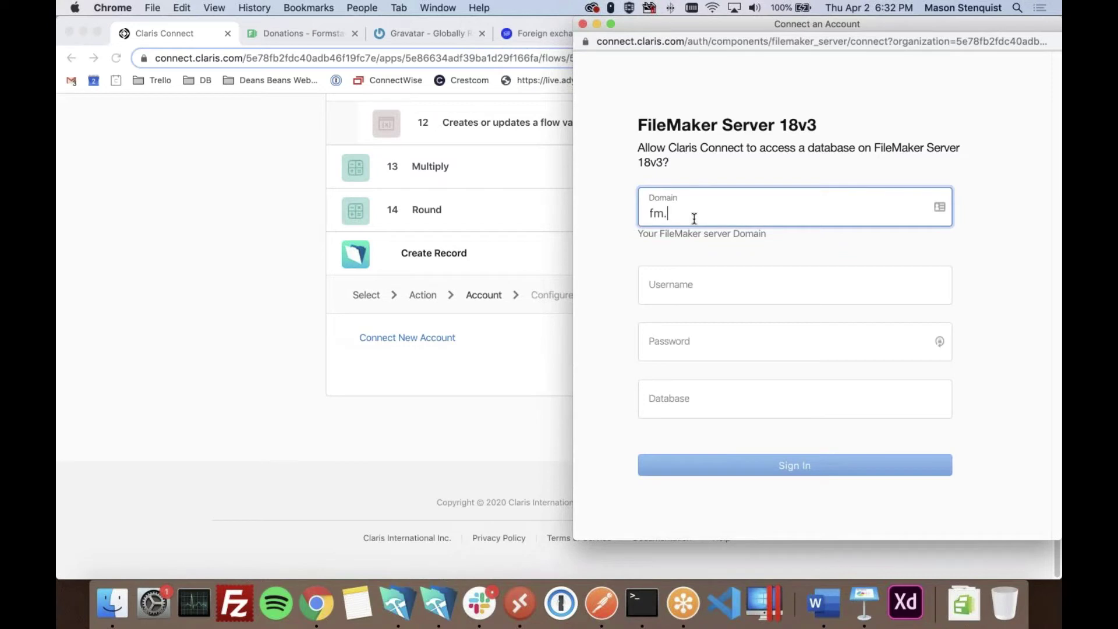
pyautogui.write('fm.dbservices.com')
pyautogui.press('Tab')
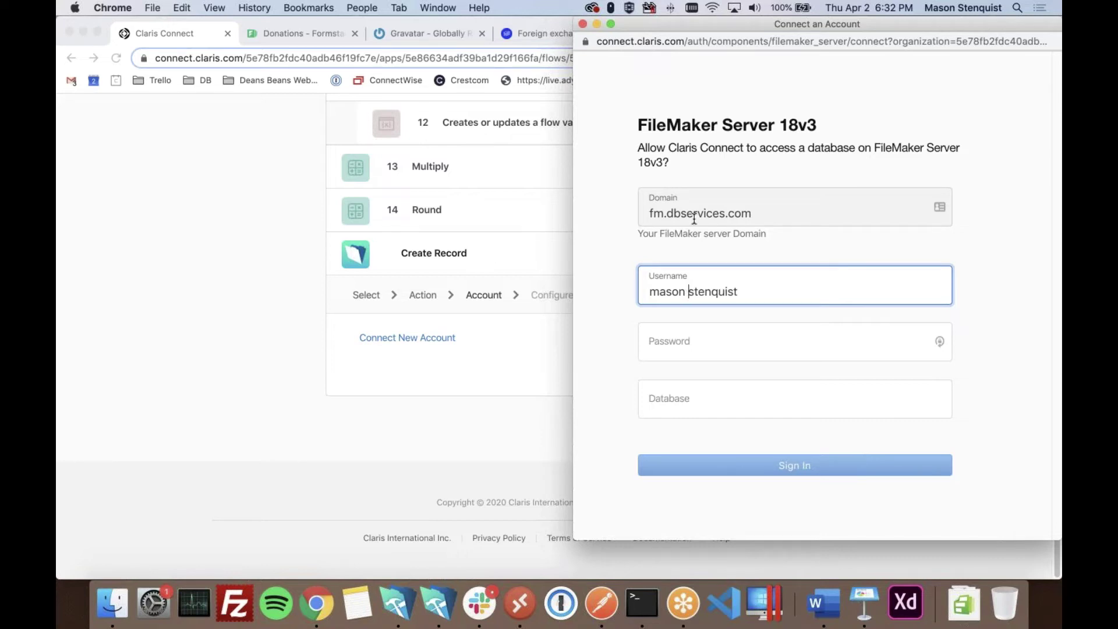
pyautogui.click(678, 347)
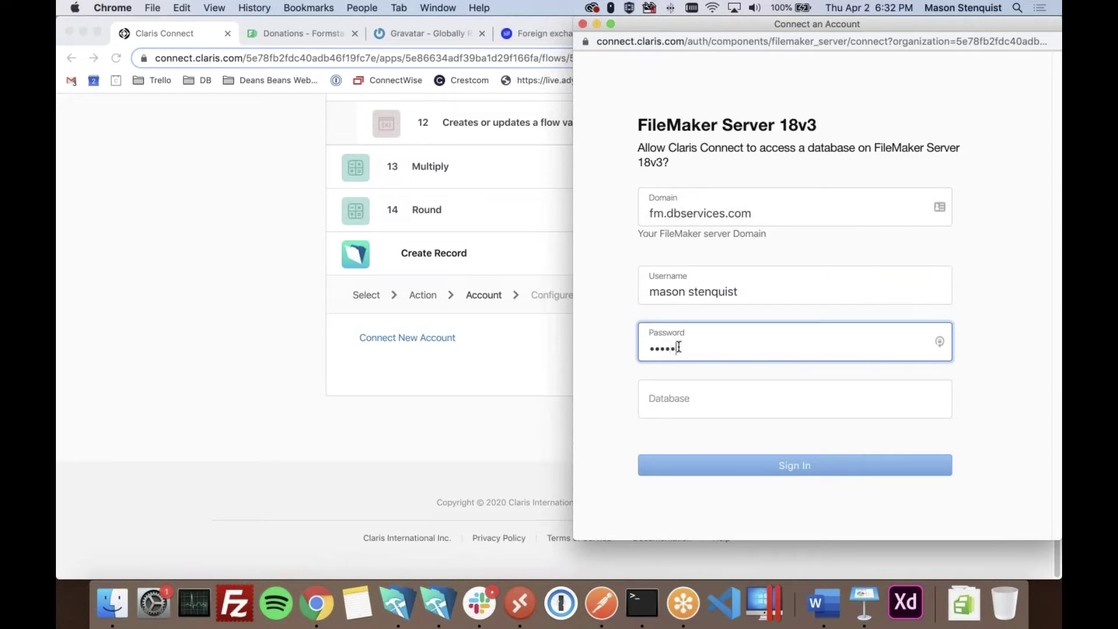
pyautogui.click(682, 402)
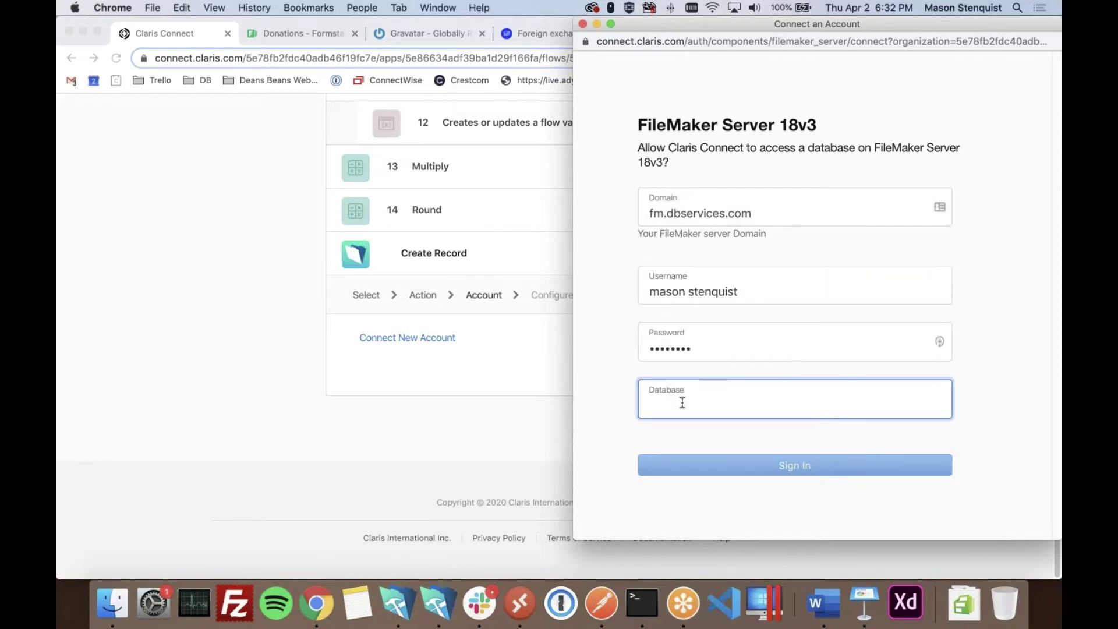
pyautogui.write('CLARIS-')
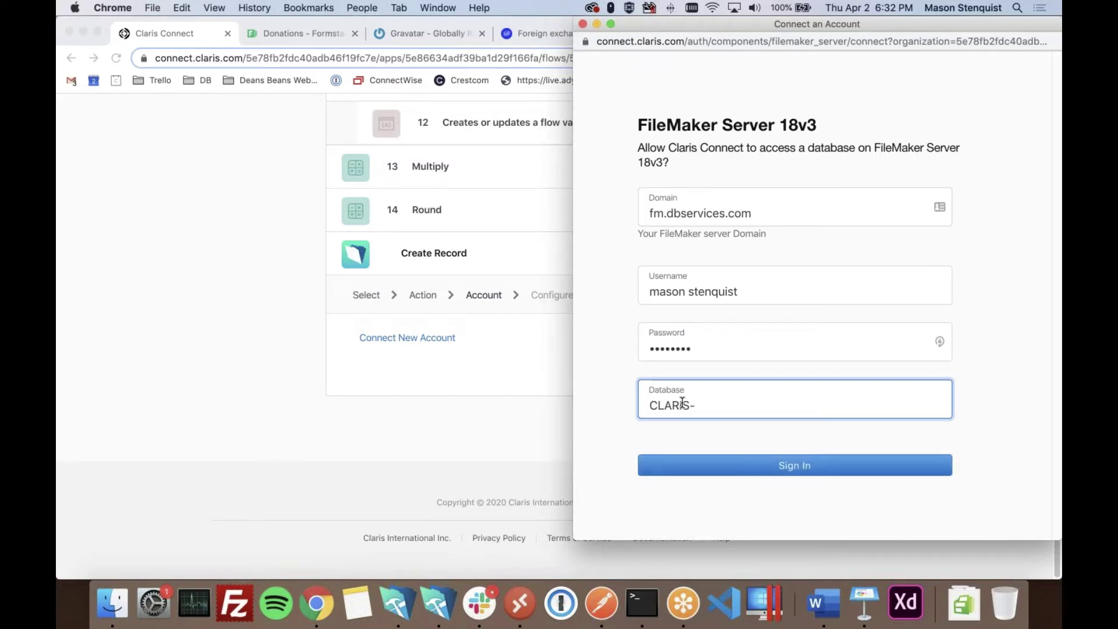
pyautogui.press('super+shift+5')
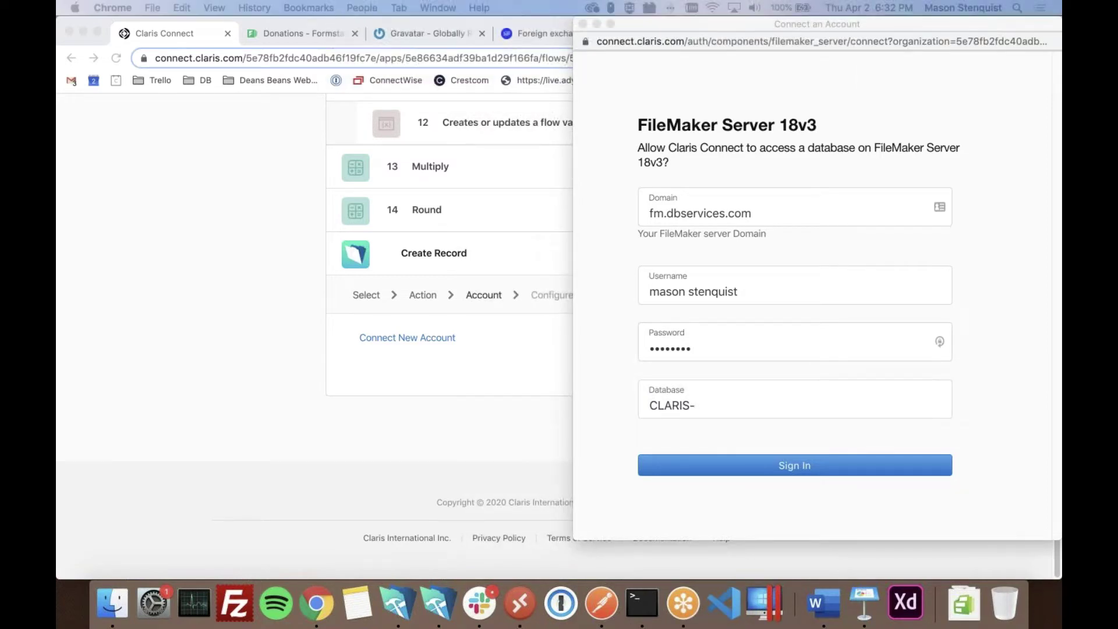
pyautogui.click(732, 406)
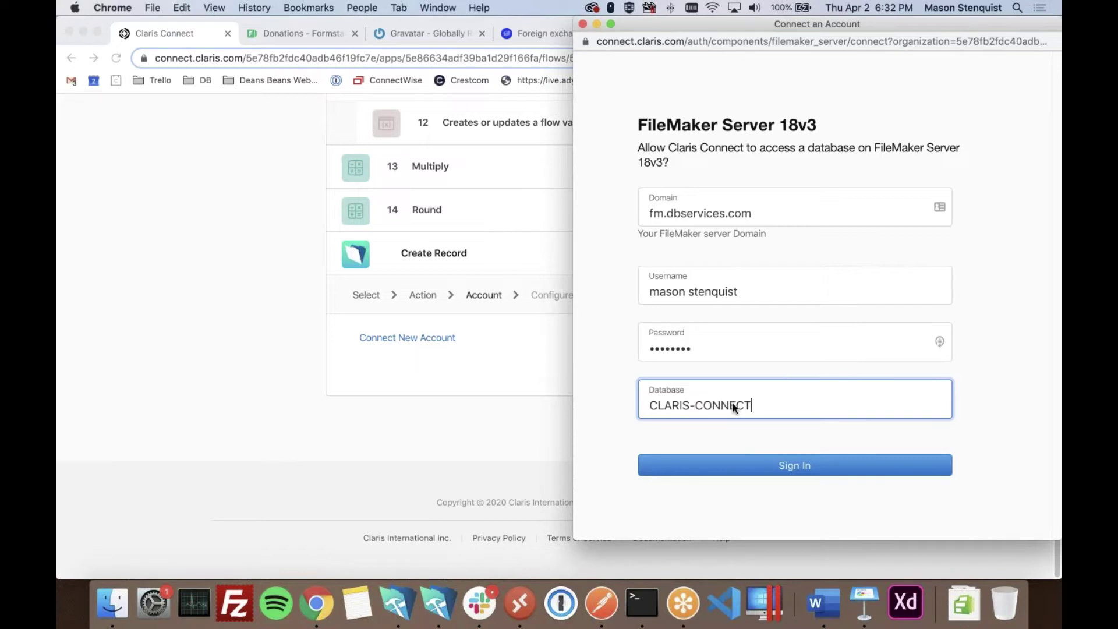
pyautogui.write('CONNECT-DEMO')
pyautogui.click(816, 444)
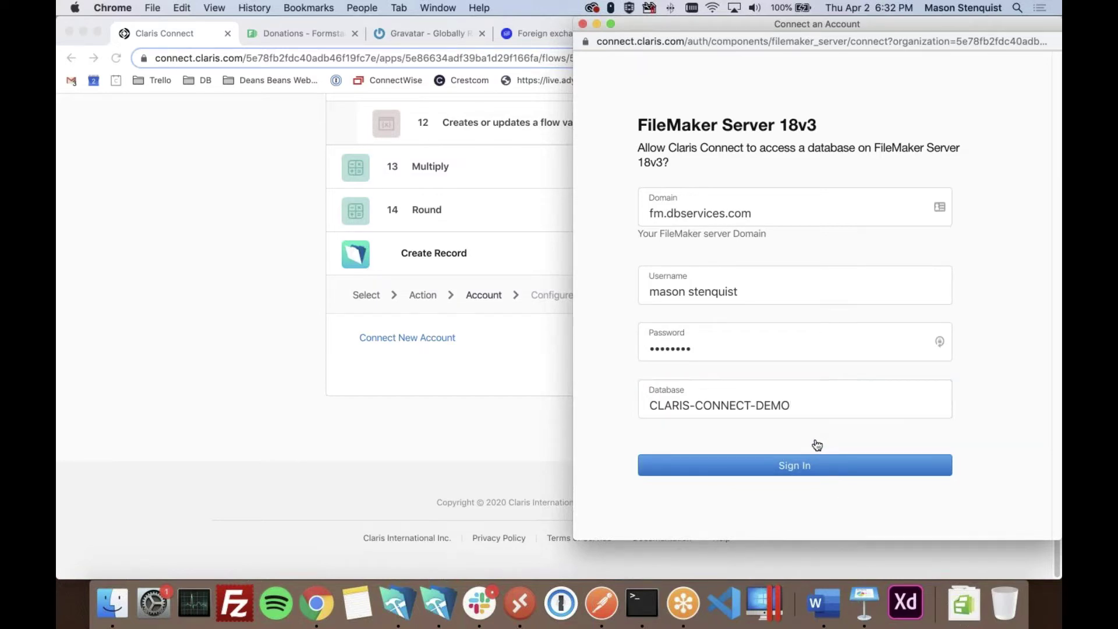
pyautogui.click(795, 466)
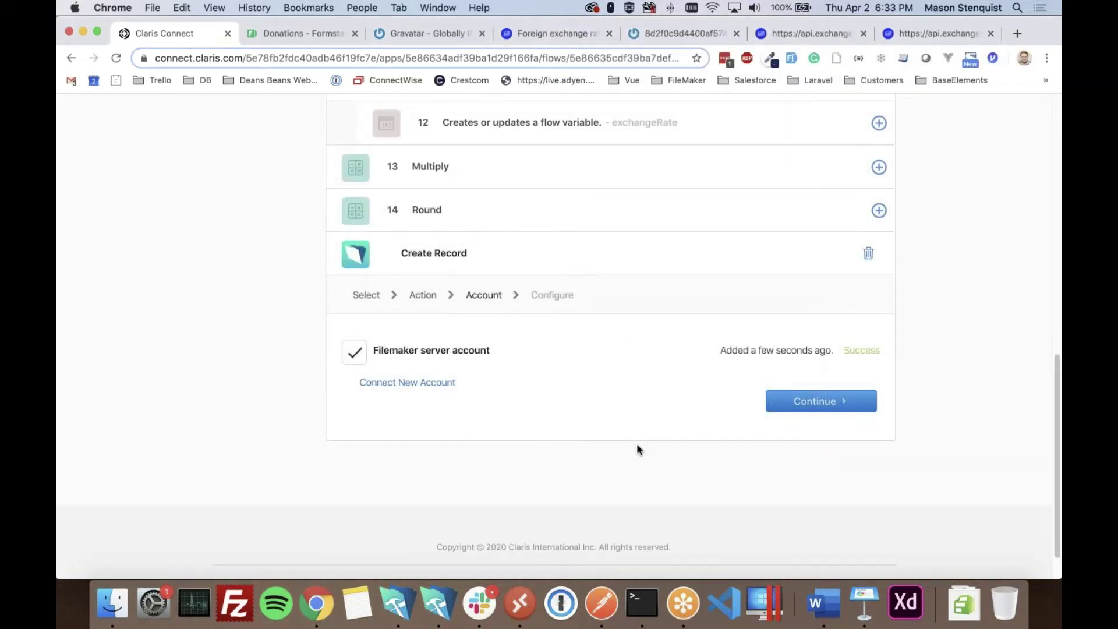
# - Continue from the connected account to the Create Record configuration
pyautogui.scroll(-1, 639, 449)
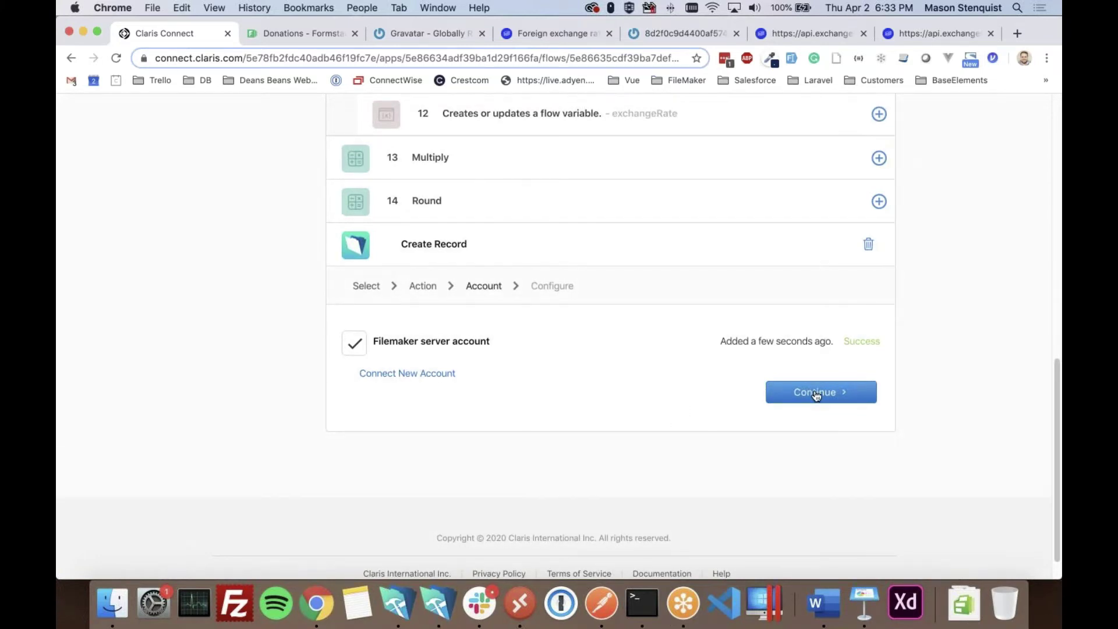
pyautogui.scroll(3, 642, 452)
pyautogui.scroll(-3, 582, 372)
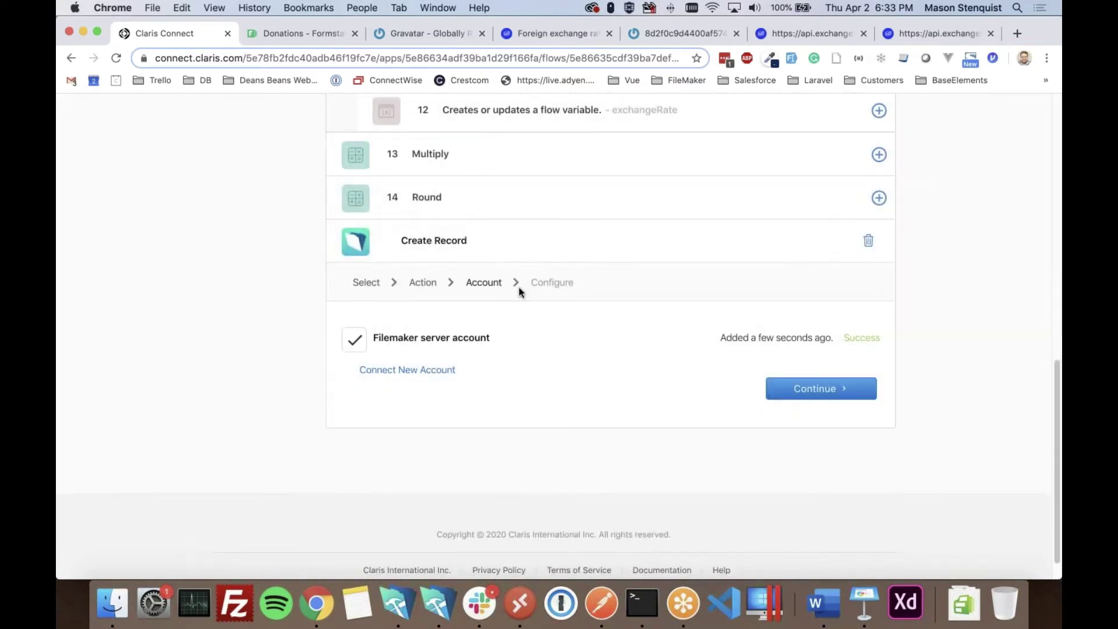
pyautogui.click(816, 390)
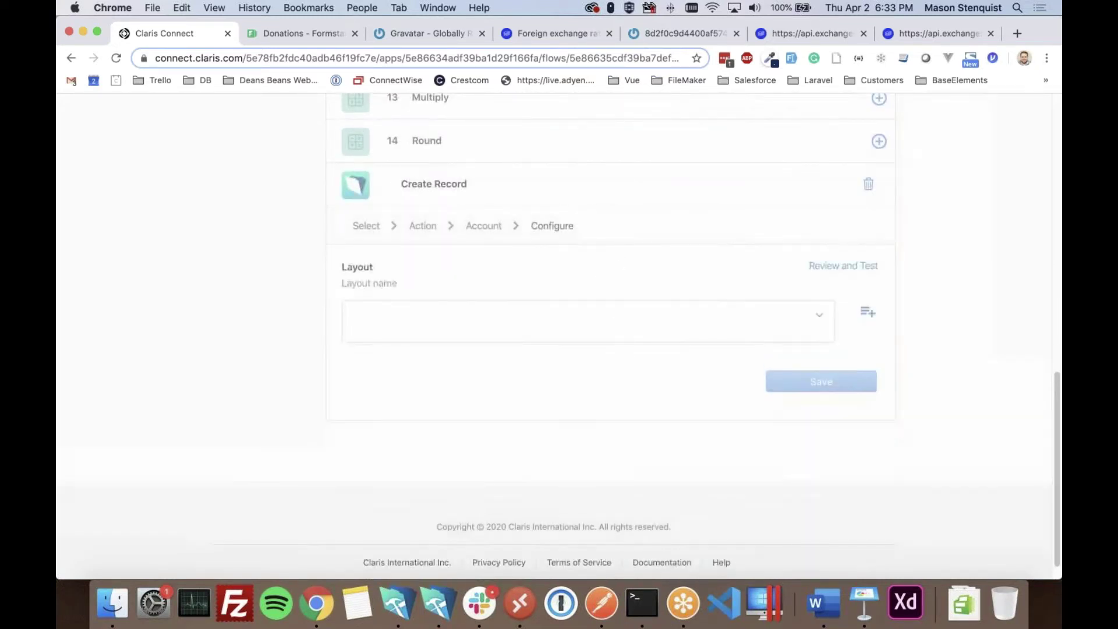
# - Choose SUBMISSION as the Create Record step's layout
pyautogui.click(513, 323)
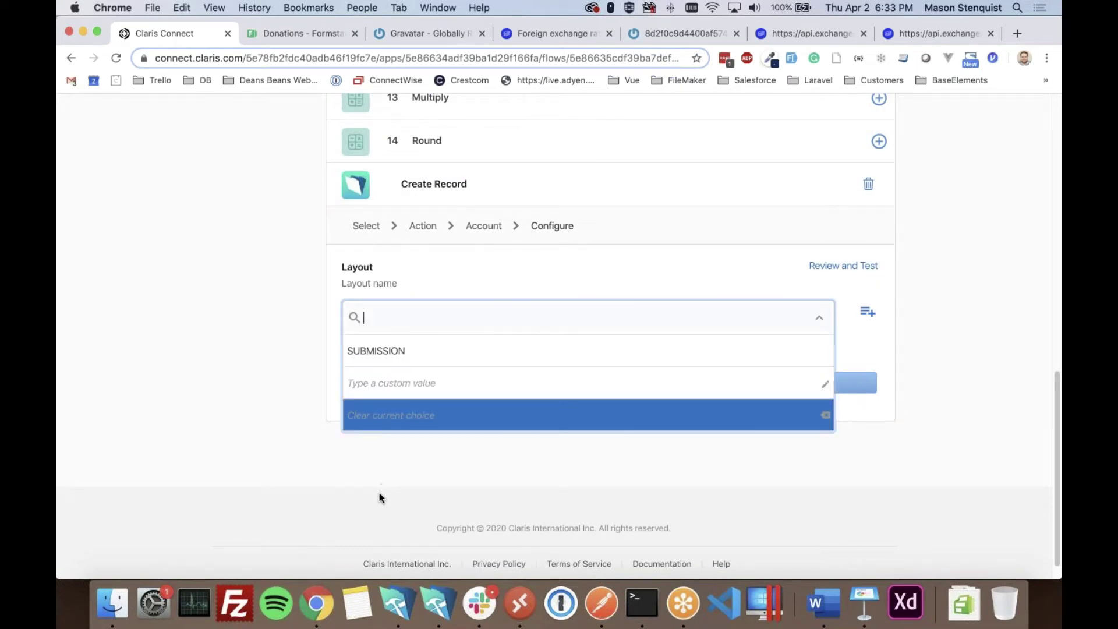
pyautogui.click(402, 354)
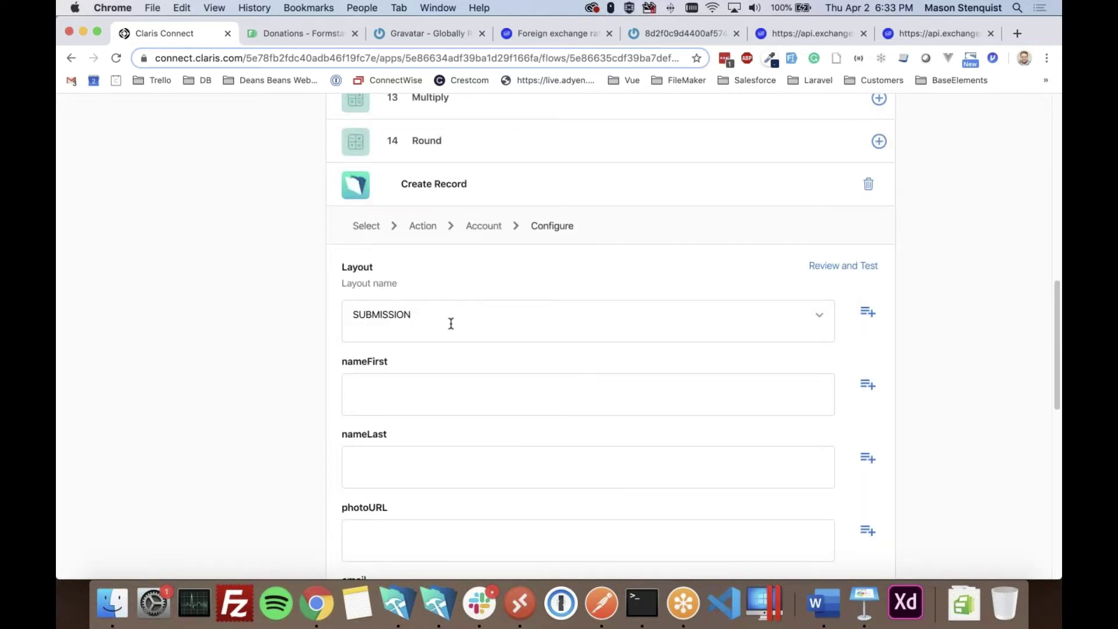
pyautogui.scroll(-10, 256, 389)
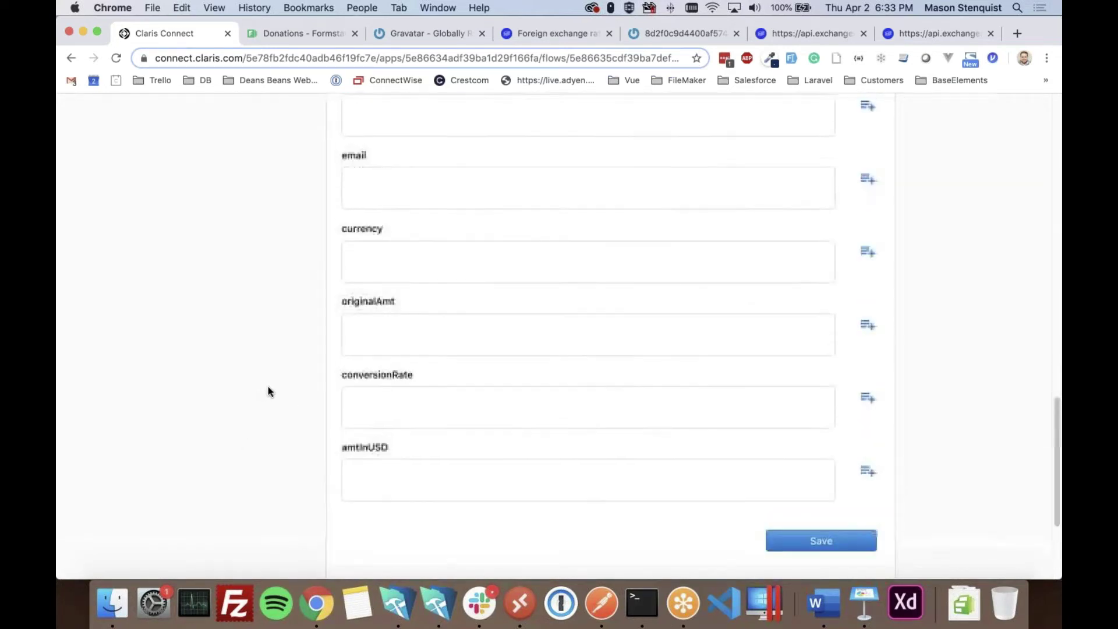
# - Check the SUBMISSION layout's fields in FileMaker, then return to the flow's field list
pyautogui.click(438, 607)
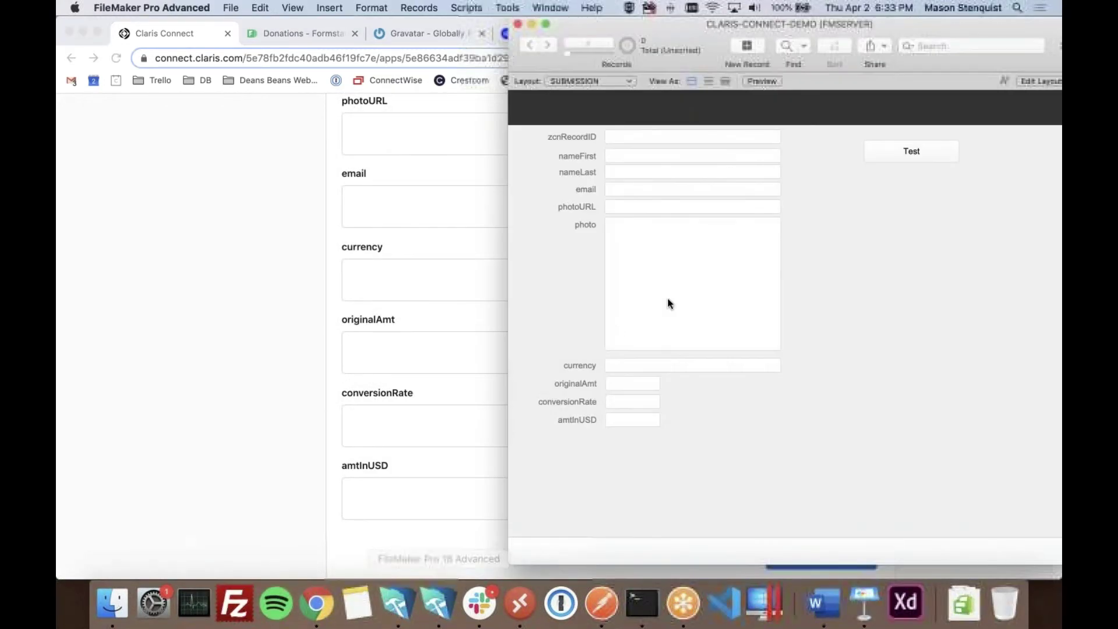
pyautogui.click(657, 246)
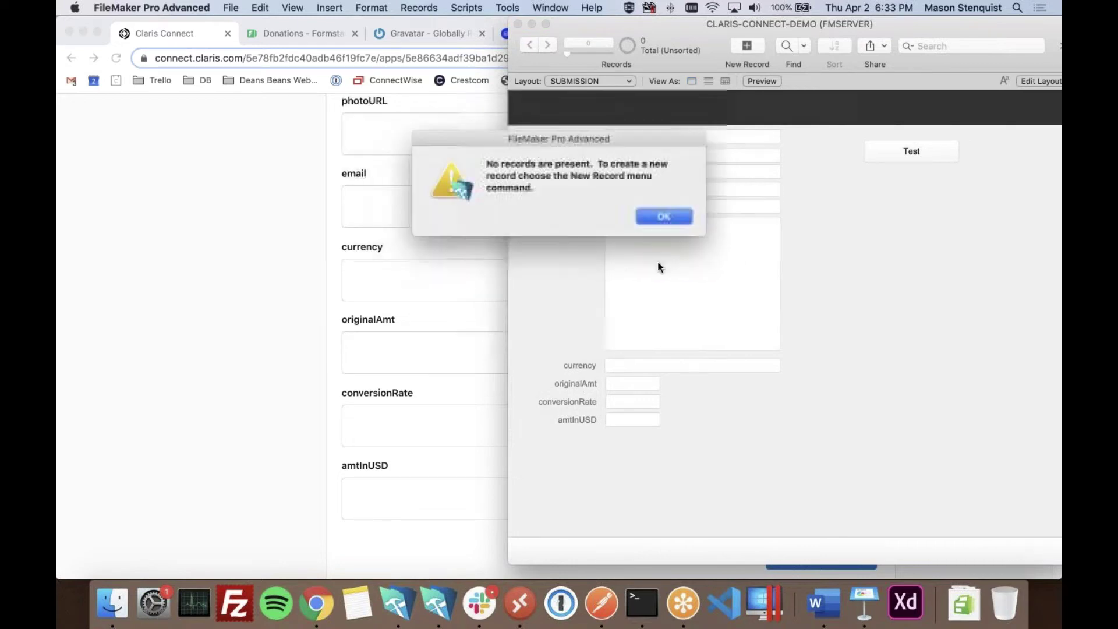
pyautogui.click(658, 218)
pyautogui.click(244, 382)
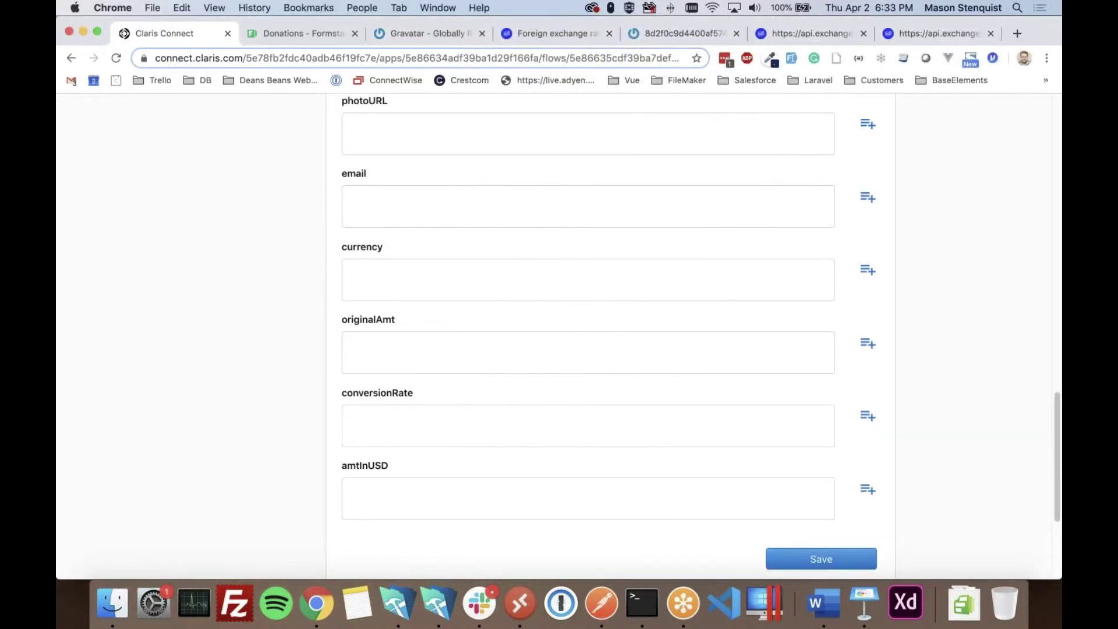
pyautogui.scroll(-4, 382, 392)
pyautogui.scroll(2, 417, 284)
pyautogui.scroll(5, 417, 284)
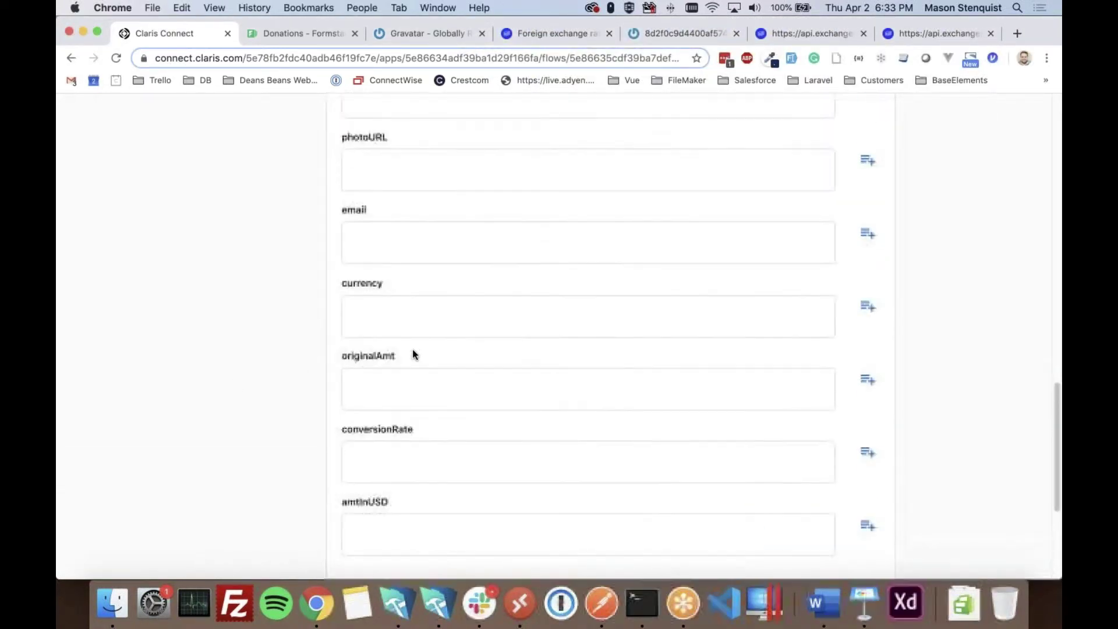
pyautogui.scroll(5, 394, 249)
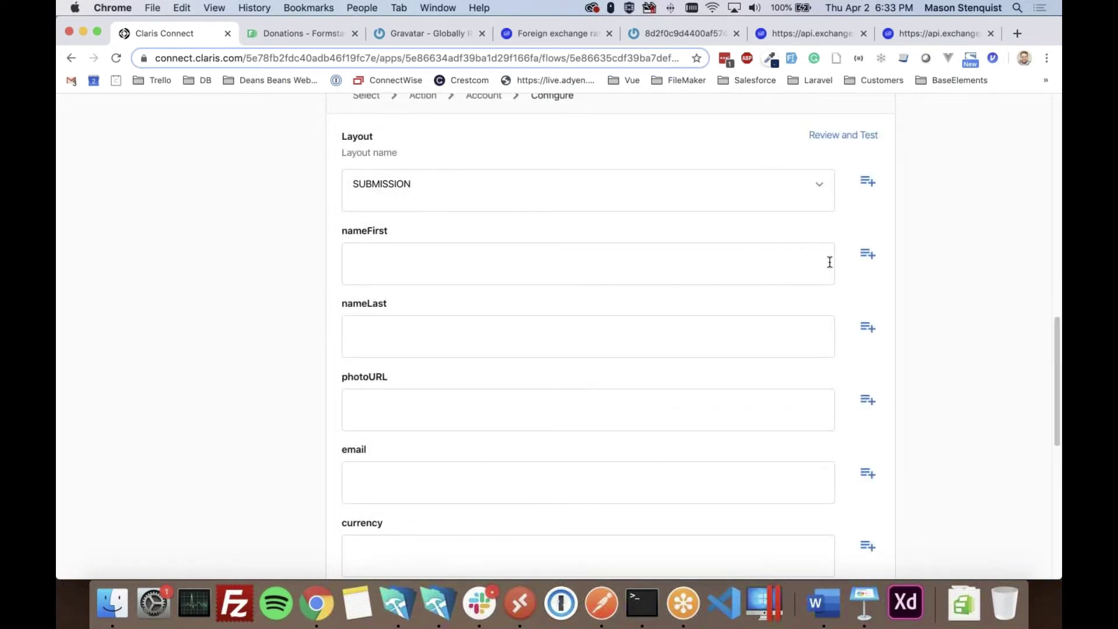
pyautogui.click(868, 254)
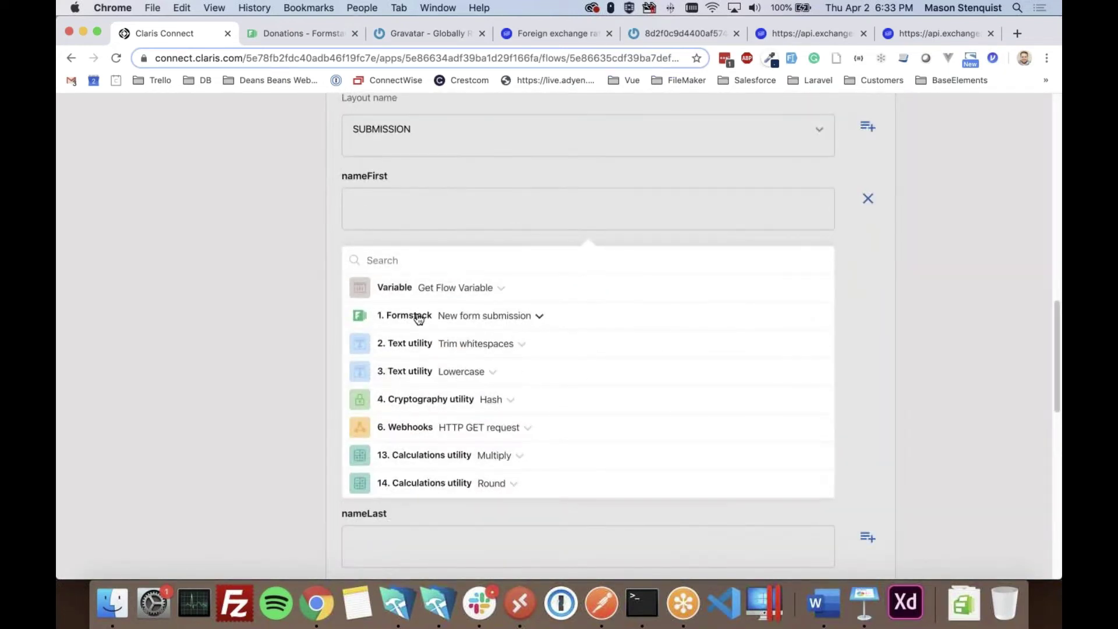
# - Map the submitted first and last names to nameFirst and nameLast, and gravatarURL to photoURL
pyautogui.click(418, 318)
pyautogui.click(431, 435)
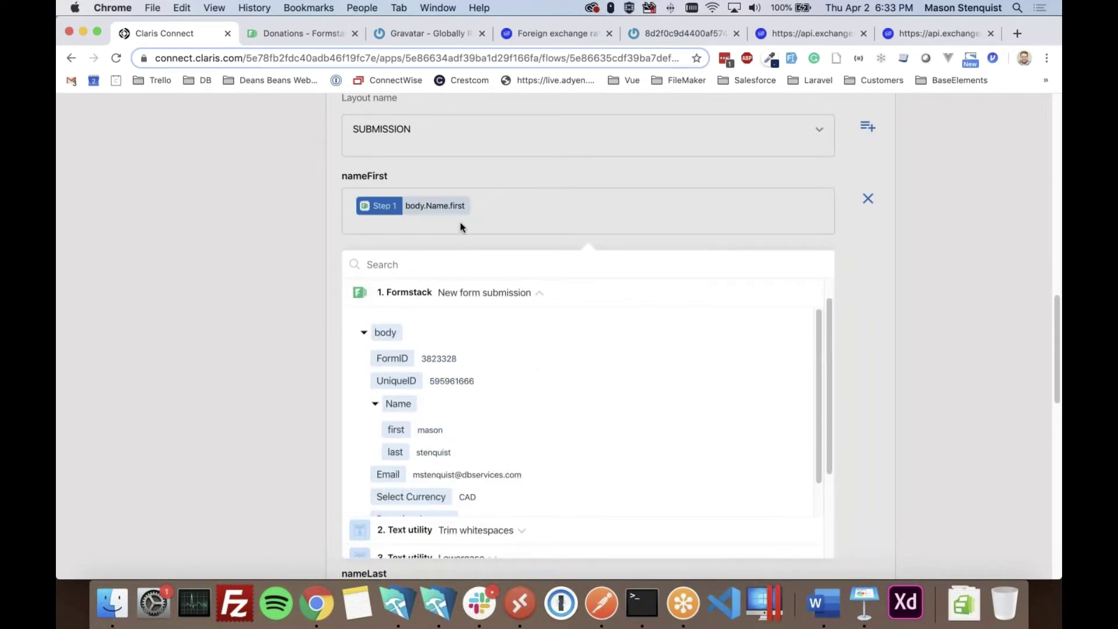
pyautogui.click(248, 325)
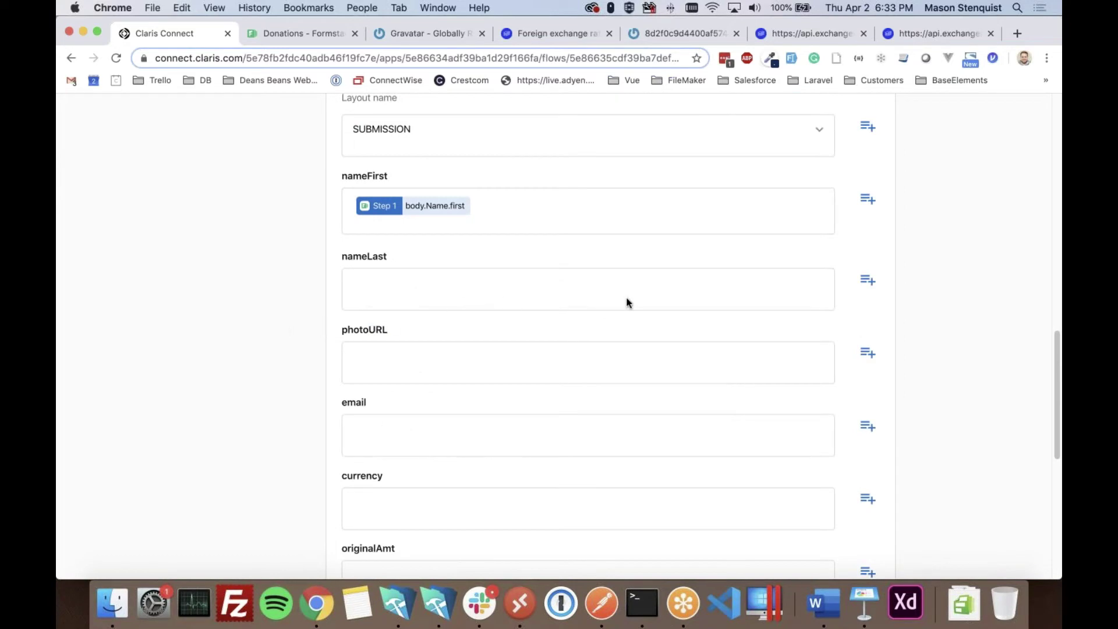
pyautogui.click(869, 282)
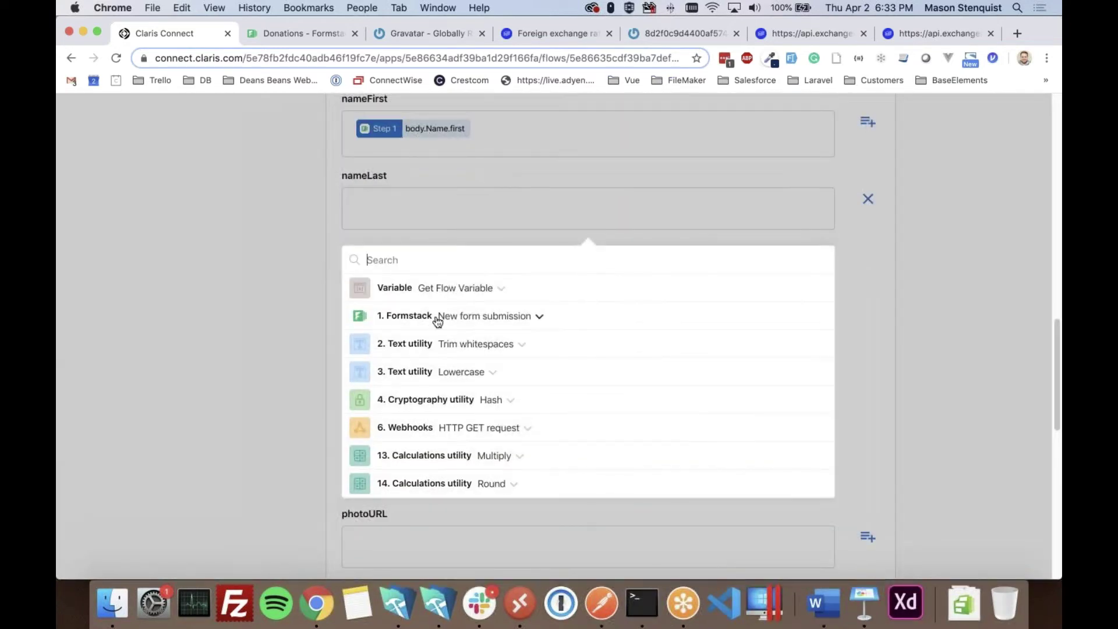
pyautogui.click(436, 319)
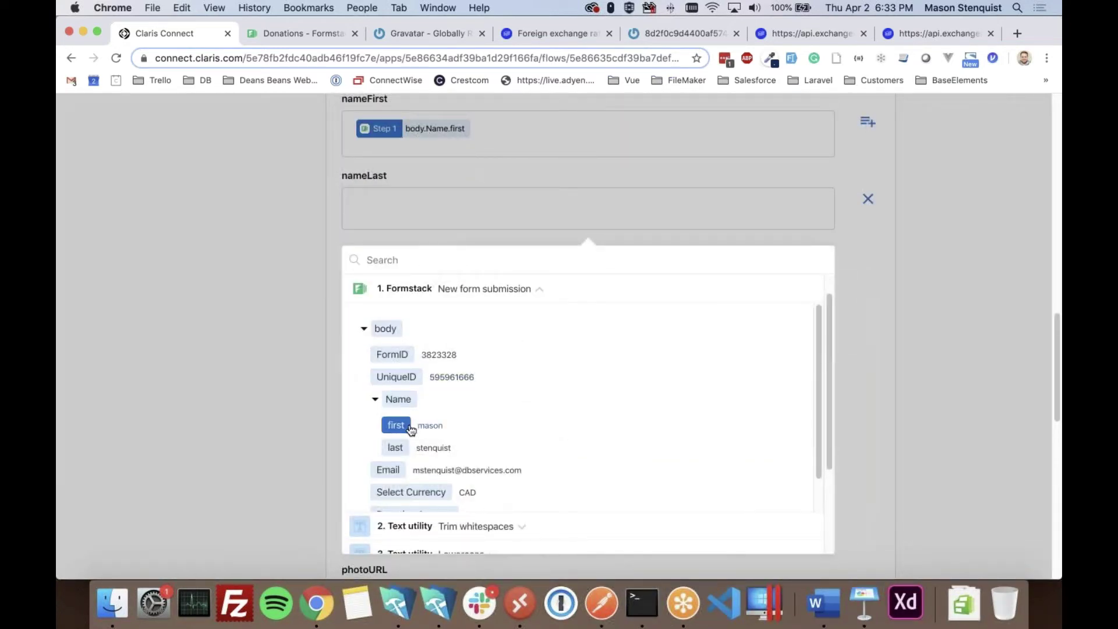
pyautogui.click(395, 447)
pyautogui.click(309, 387)
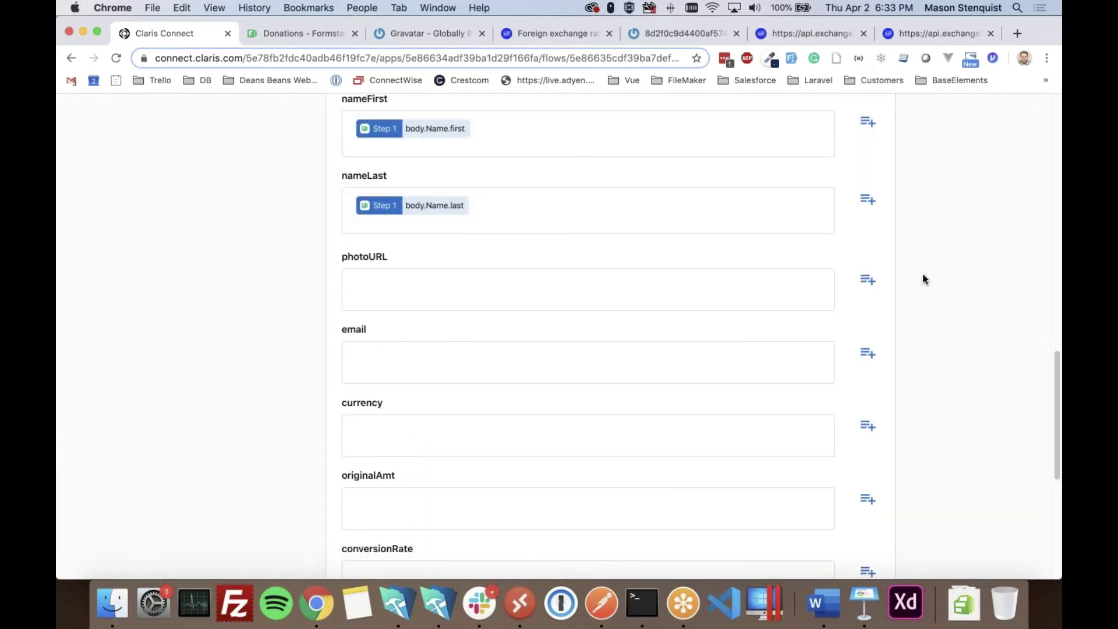
pyautogui.click(867, 282)
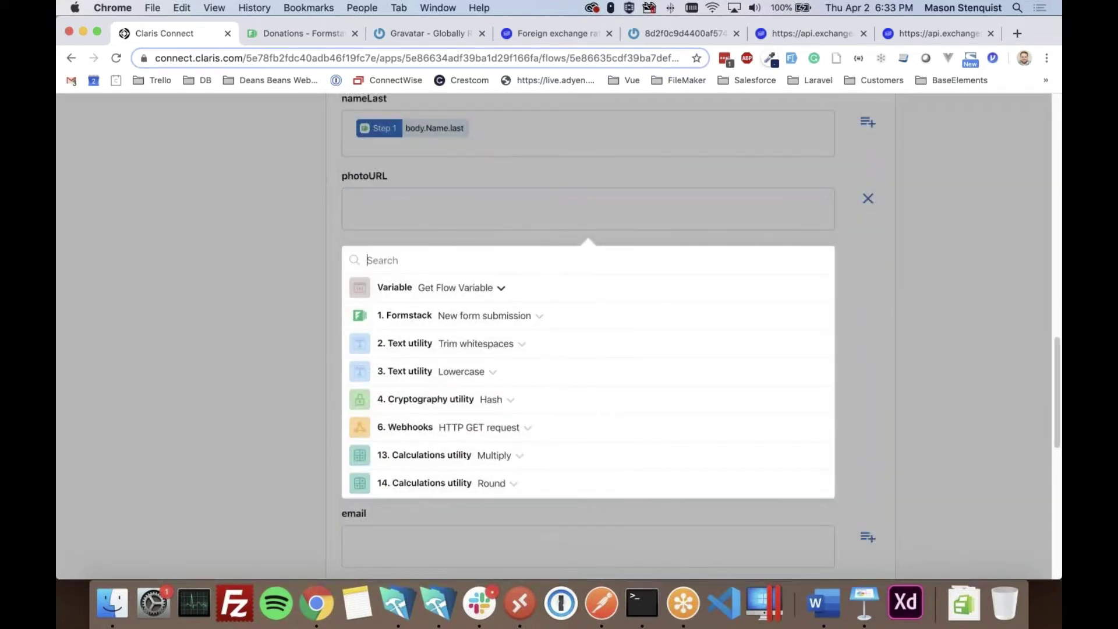
pyautogui.click(419, 290)
pyautogui.click(452, 326)
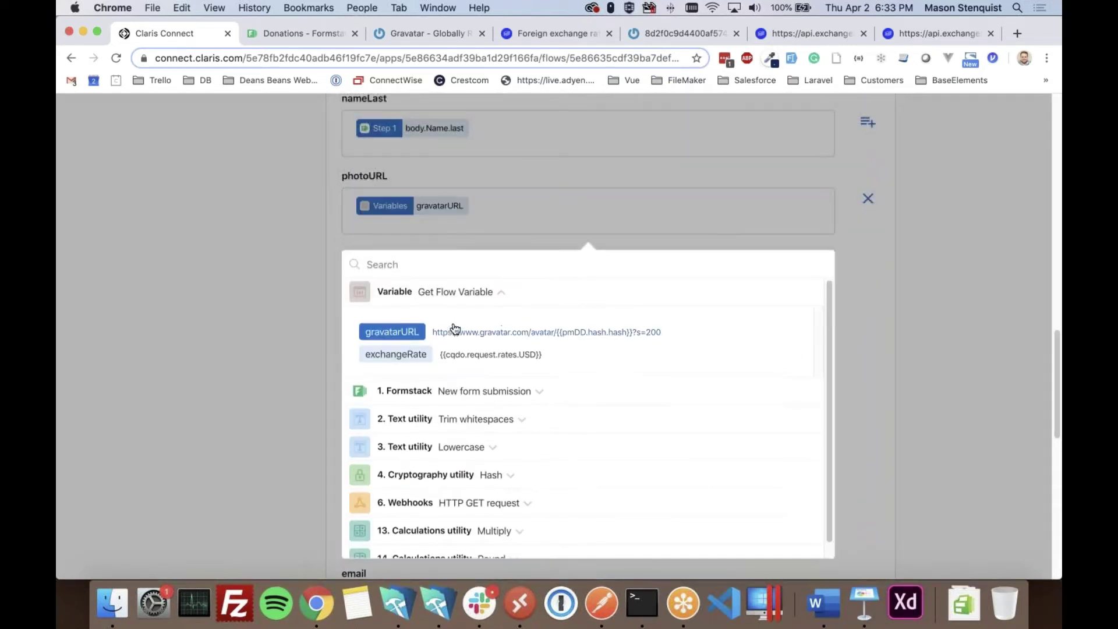
pyautogui.click(238, 330)
# - Map Email to email, Select Currency to currency, and Donation Amount to originalAmt
pyautogui.click(868, 280)
pyautogui.click(429, 317)
pyautogui.click(431, 469)
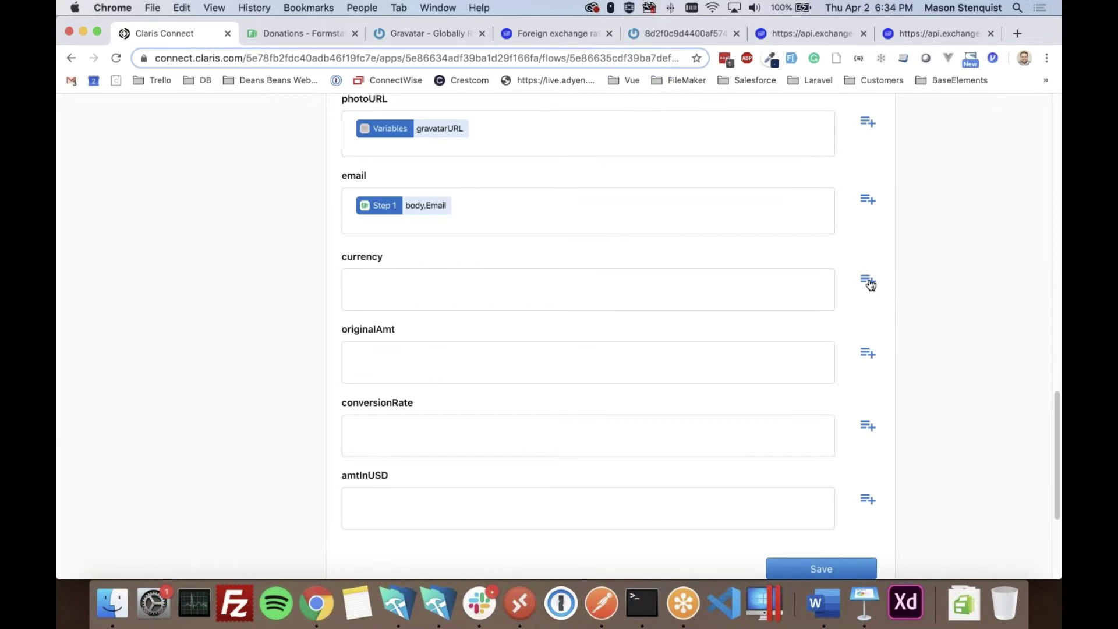
pyautogui.click(868, 280)
pyautogui.click(410, 317)
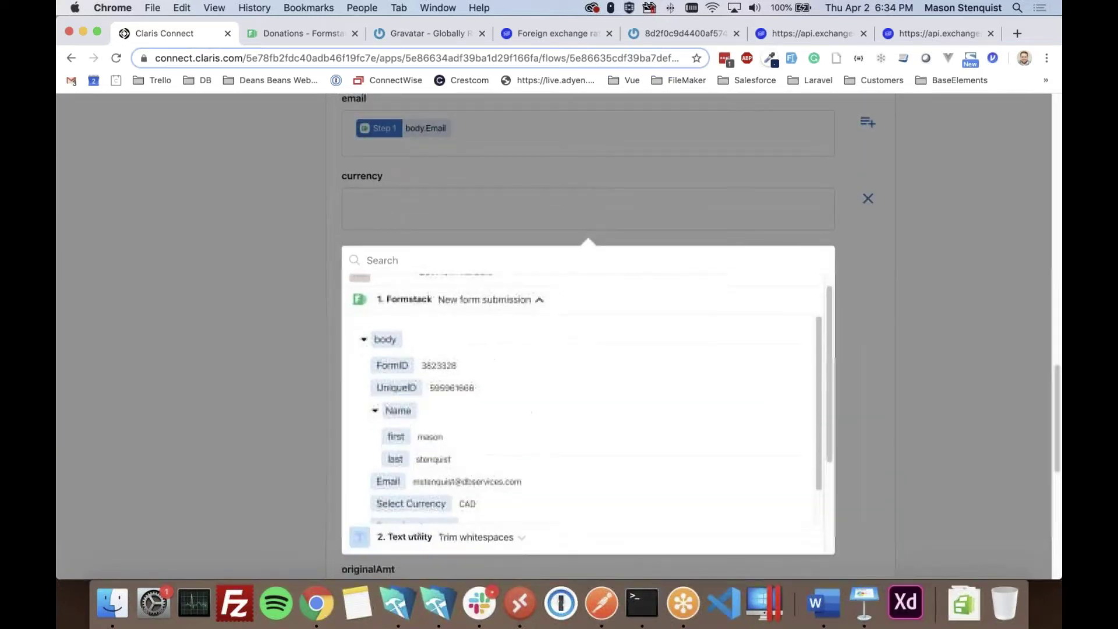
pyautogui.click(411, 478)
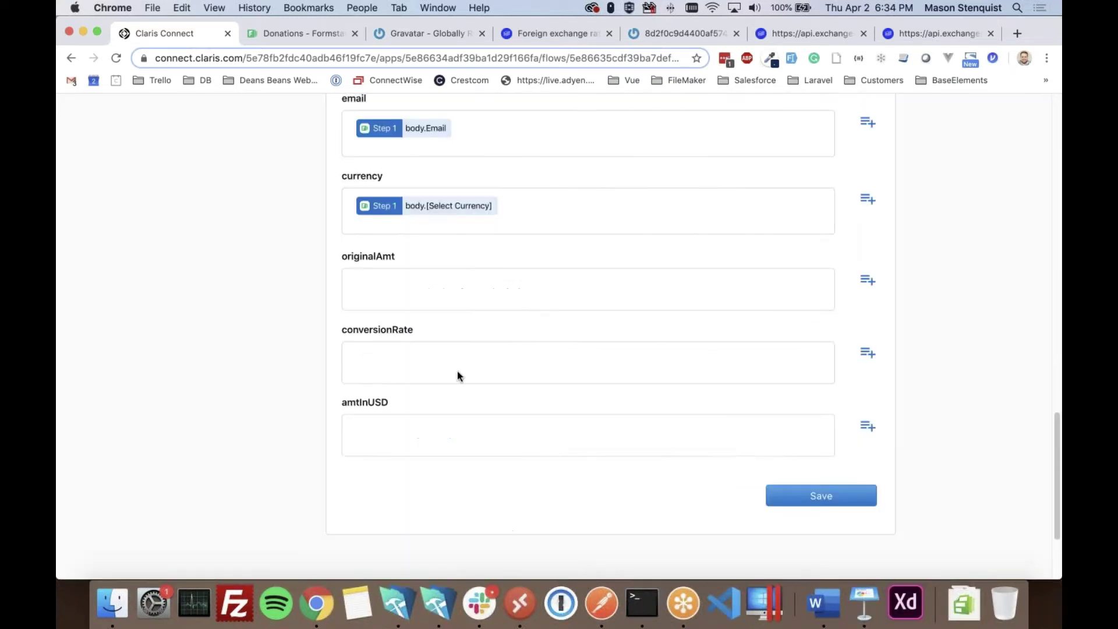
pyautogui.click(866, 280)
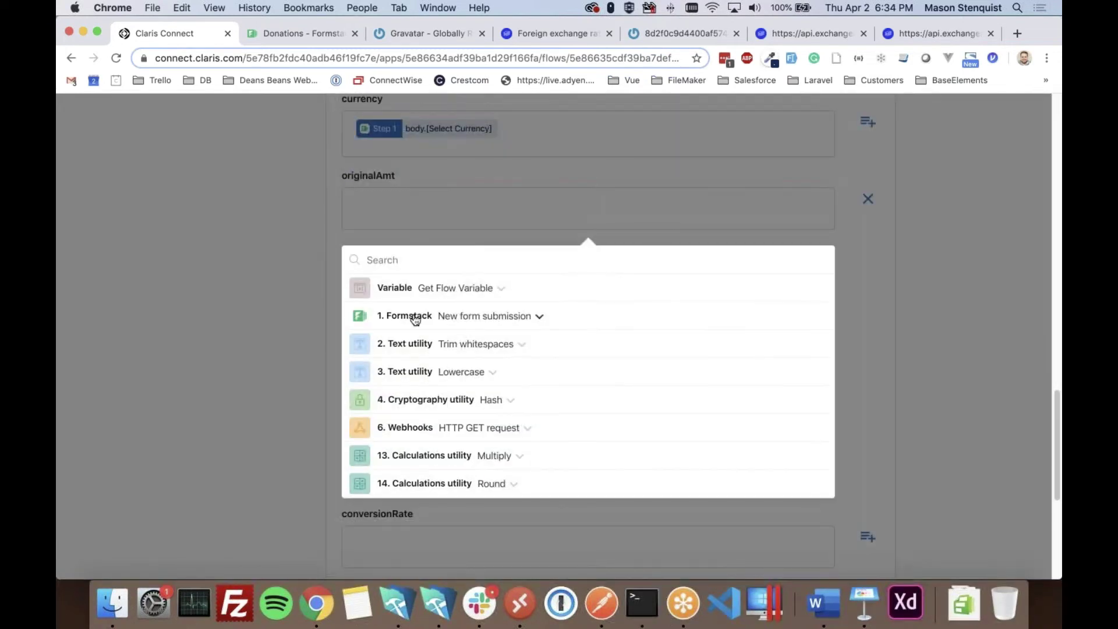
pyautogui.click(423, 315)
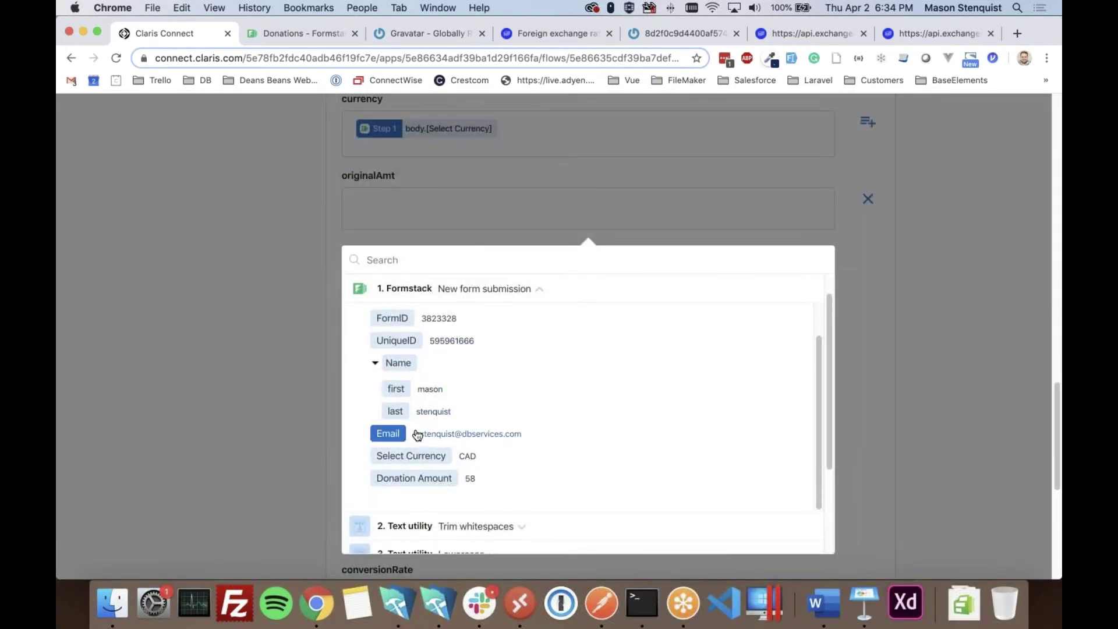
pyautogui.click(417, 479)
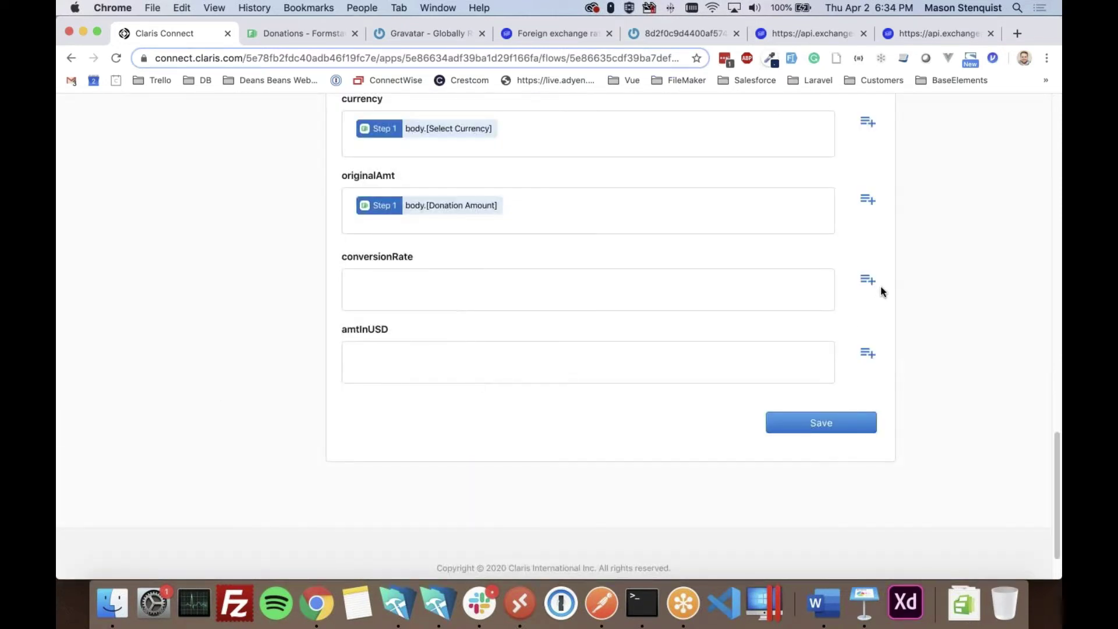
# - Map exchangeRate to conversionRate, leave amtInUSD empty, and save the step
pyautogui.click(867, 280)
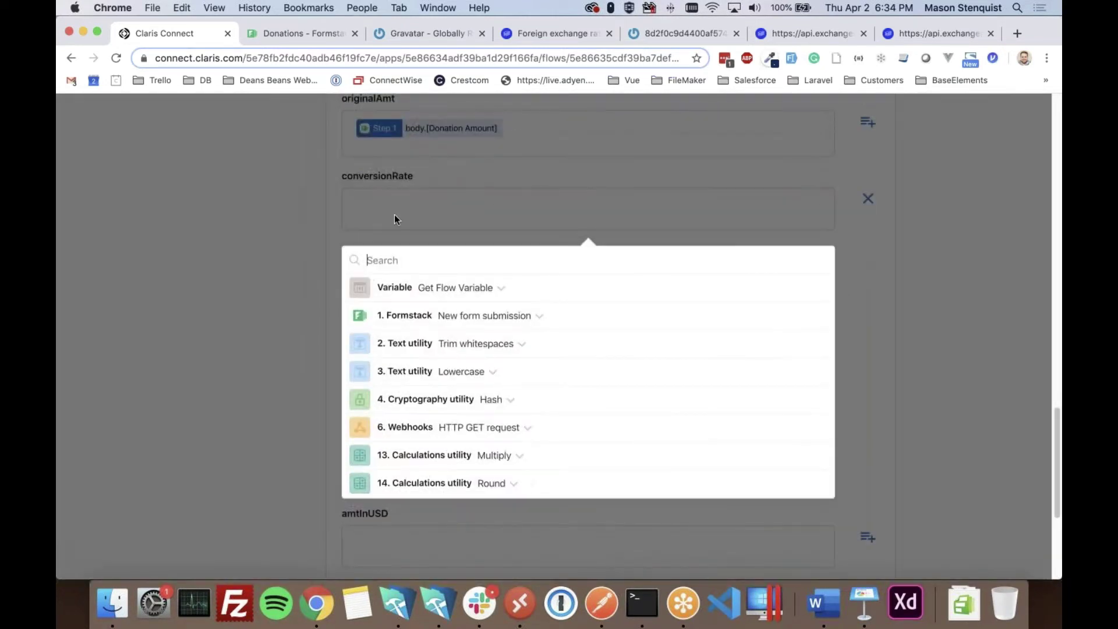
pyautogui.scroll(-1, 507, 448)
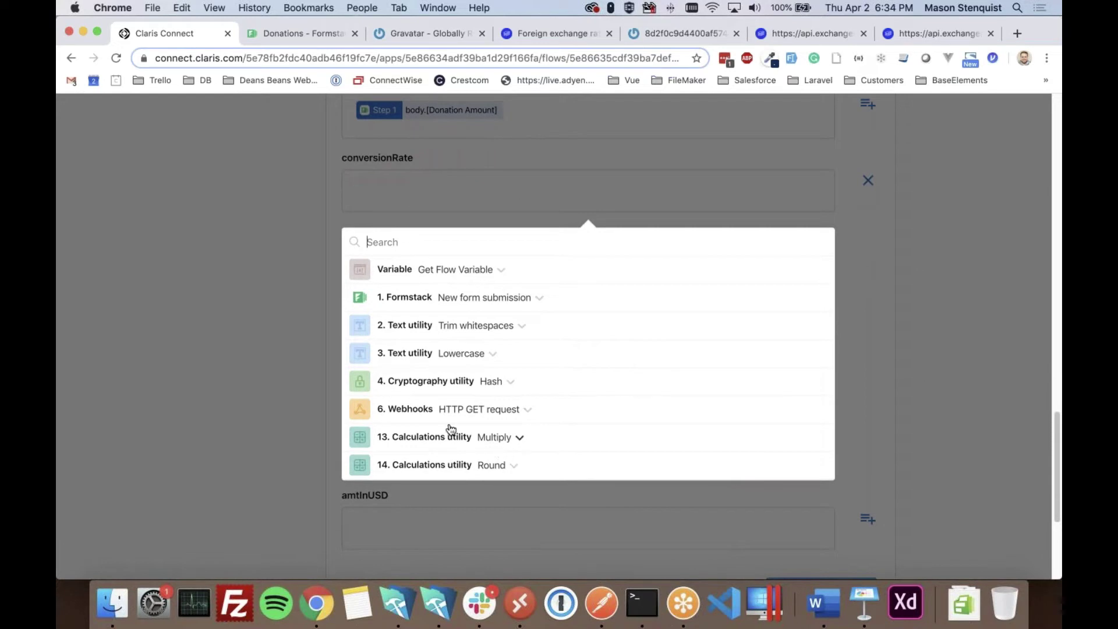
pyautogui.click(418, 271)
pyautogui.click(391, 329)
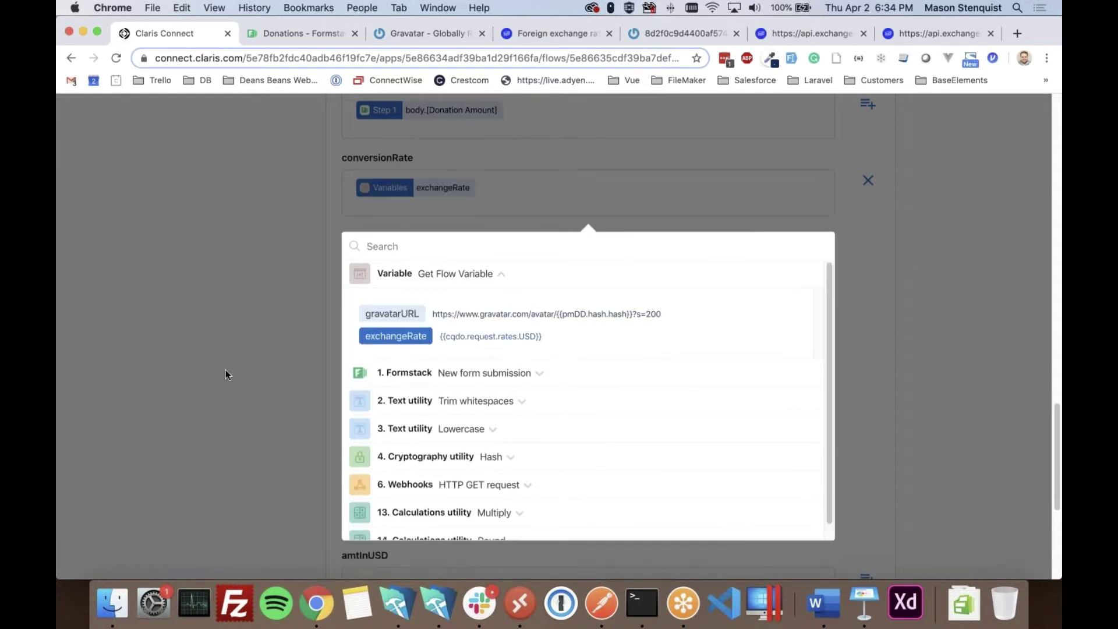
pyautogui.click(226, 369)
pyautogui.click(867, 288)
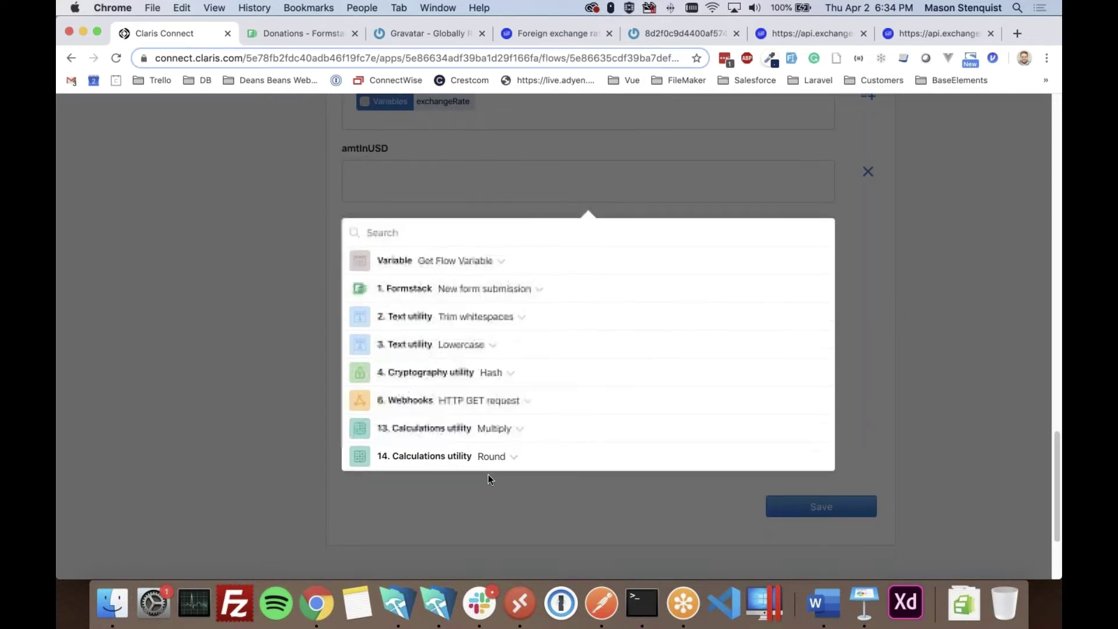
pyautogui.click(494, 457)
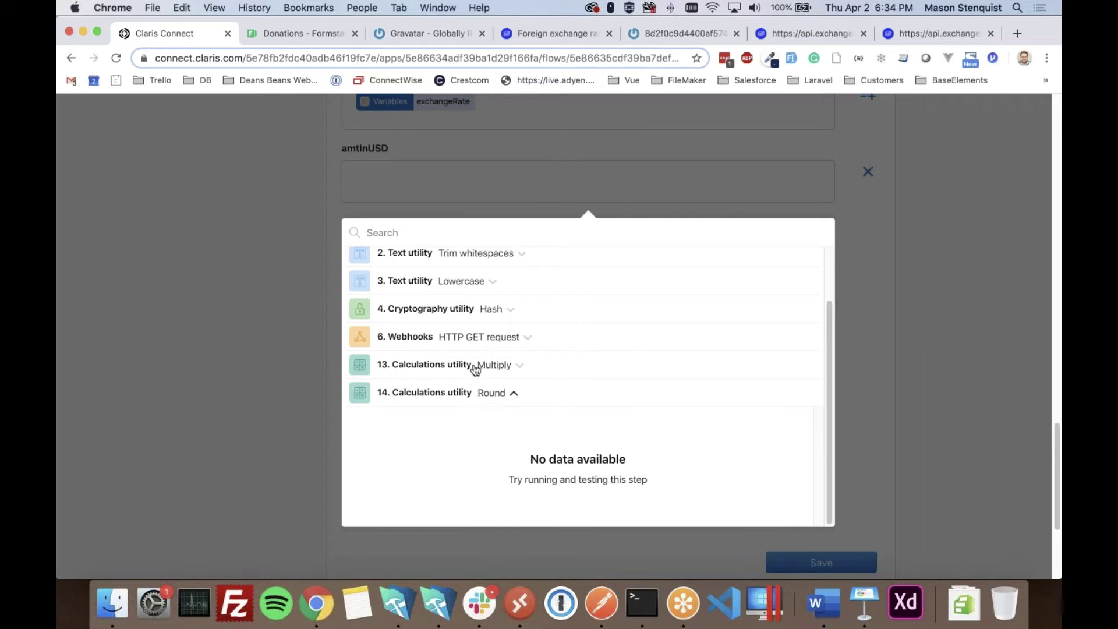
pyautogui.click(282, 439)
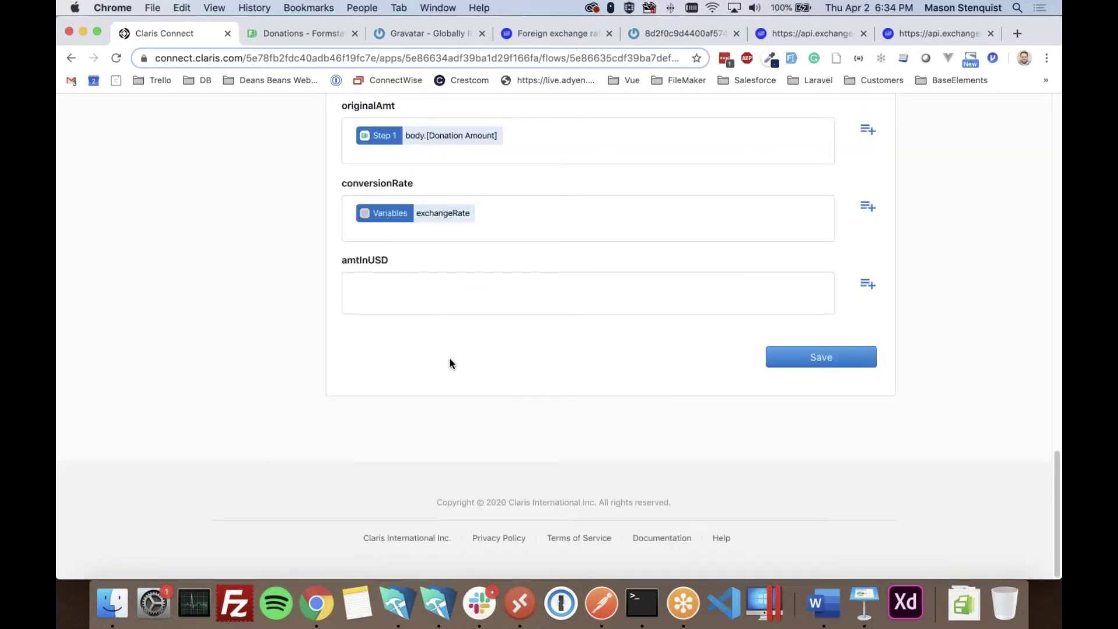
pyautogui.click(821, 367)
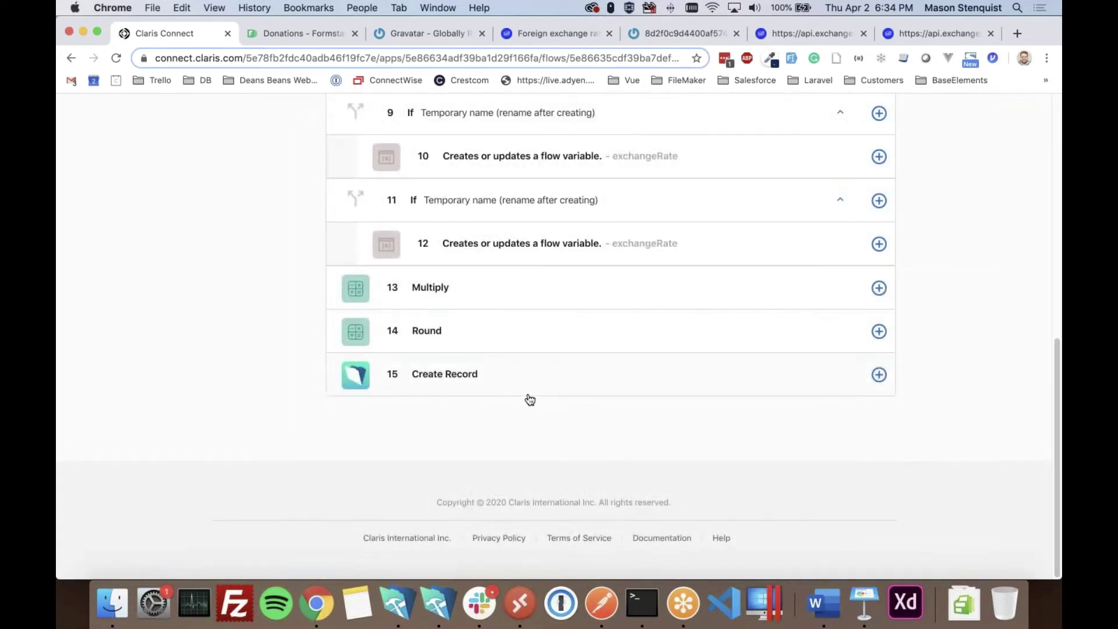
# - Turn the New Donation flow on and accept the flow history prompt
pyautogui.scroll(15, 409, 326)
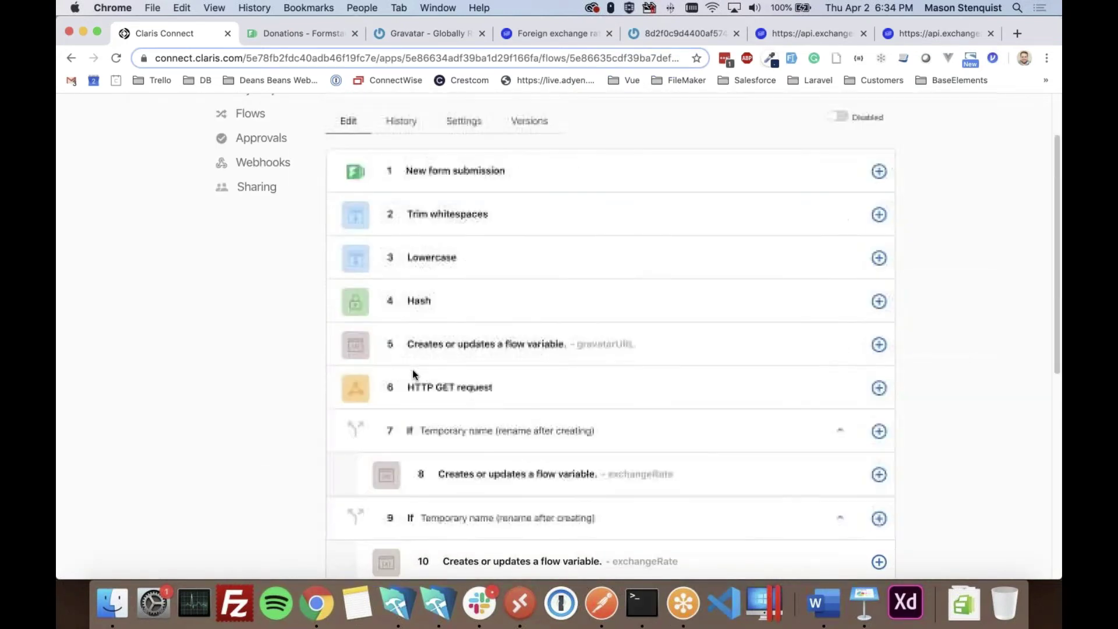
pyautogui.scroll(-5, 663, 285)
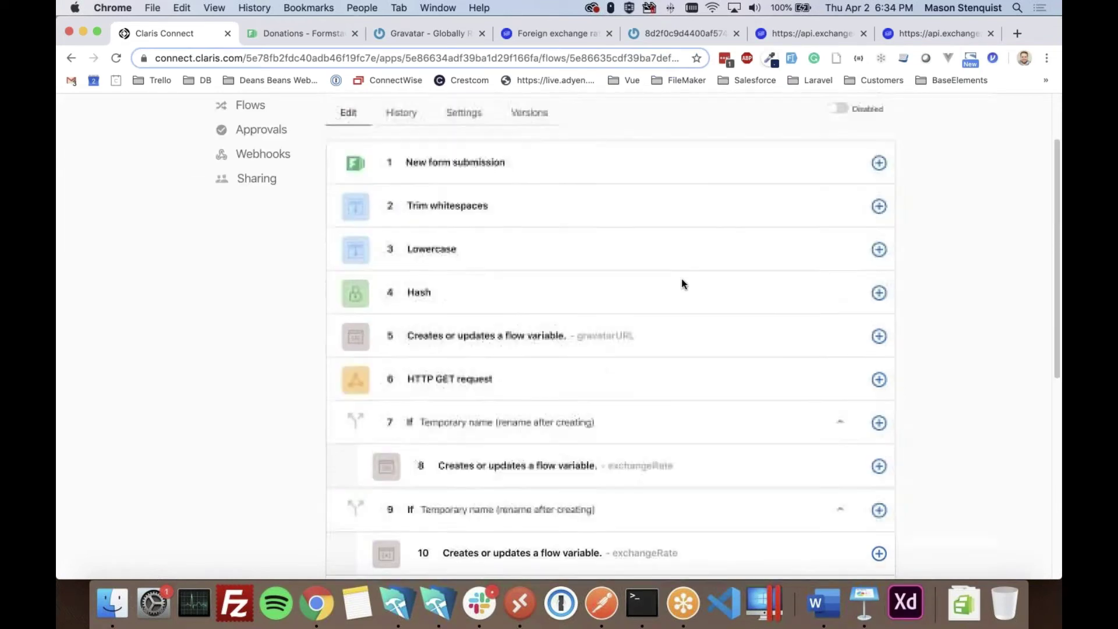
pyautogui.scroll(8, 757, 245)
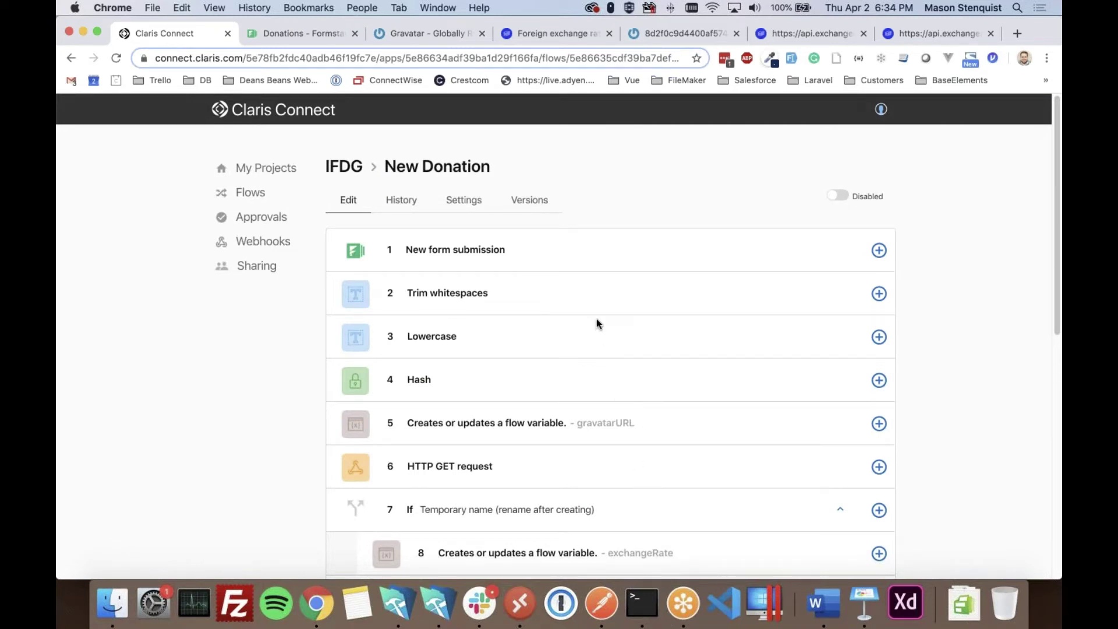
pyautogui.click(837, 197)
pyautogui.click(675, 353)
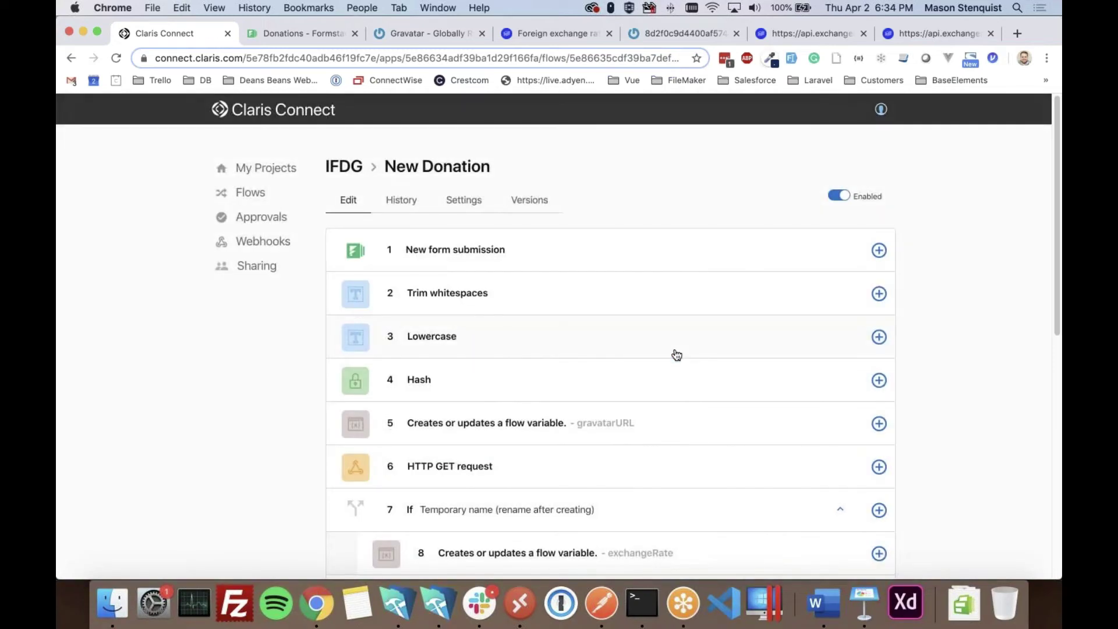
# - Submit a 58 CAD test donation on the Formstack form, then check the record in FileMaker
pyautogui.click(289, 41)
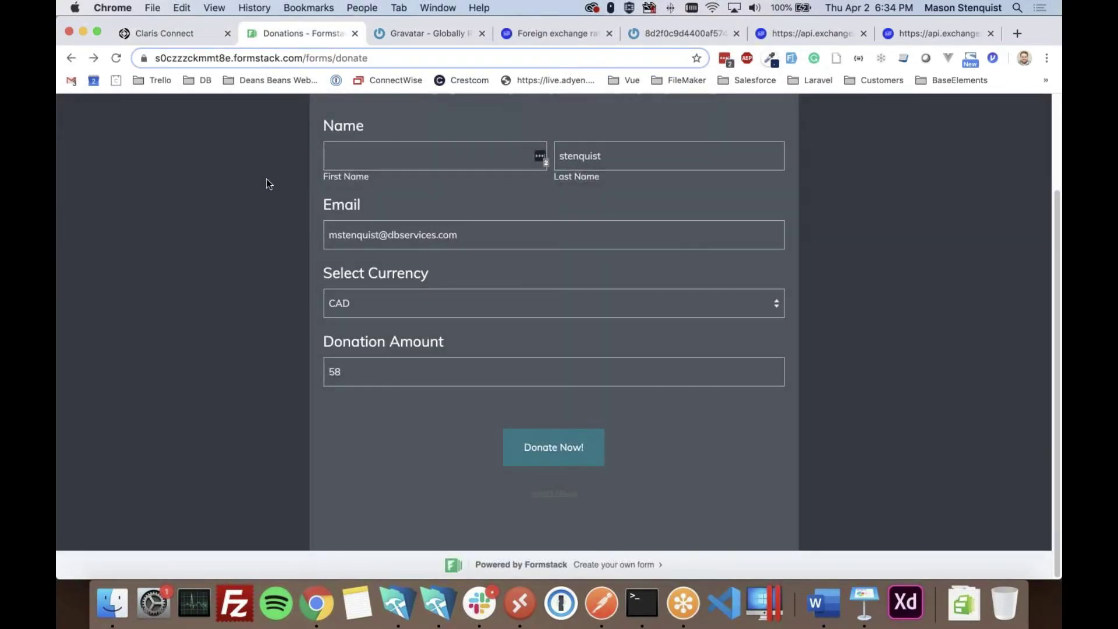
pyautogui.click(379, 156)
pyautogui.press('Tab')
pyautogui.click(262, 320)
pyautogui.scroll(-1, 401, 356)
pyautogui.click(553, 449)
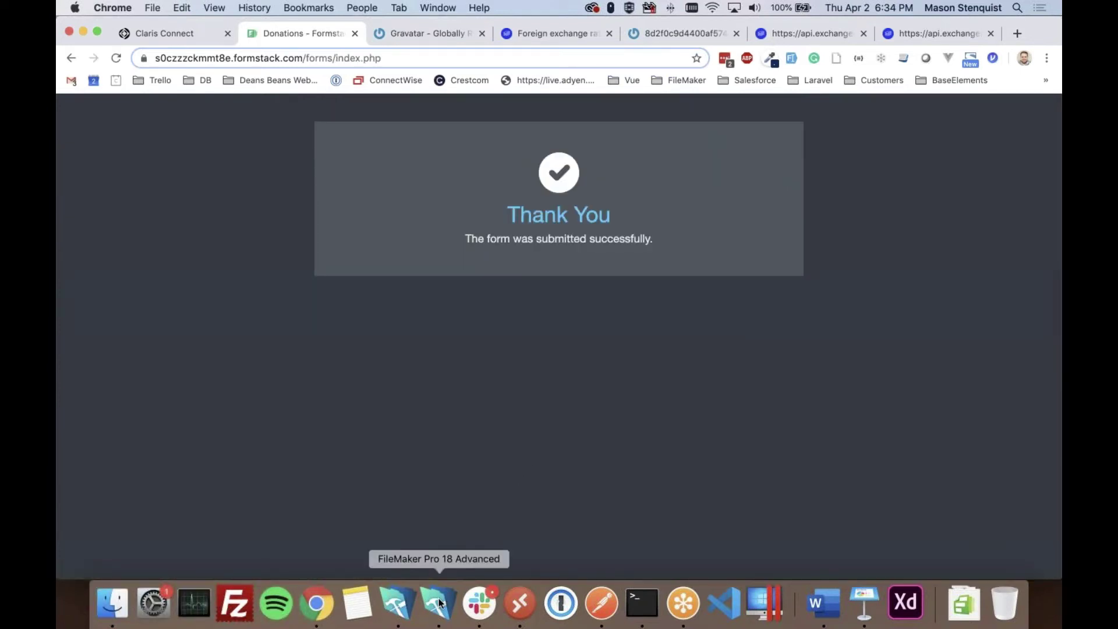
pyautogui.click(440, 603)
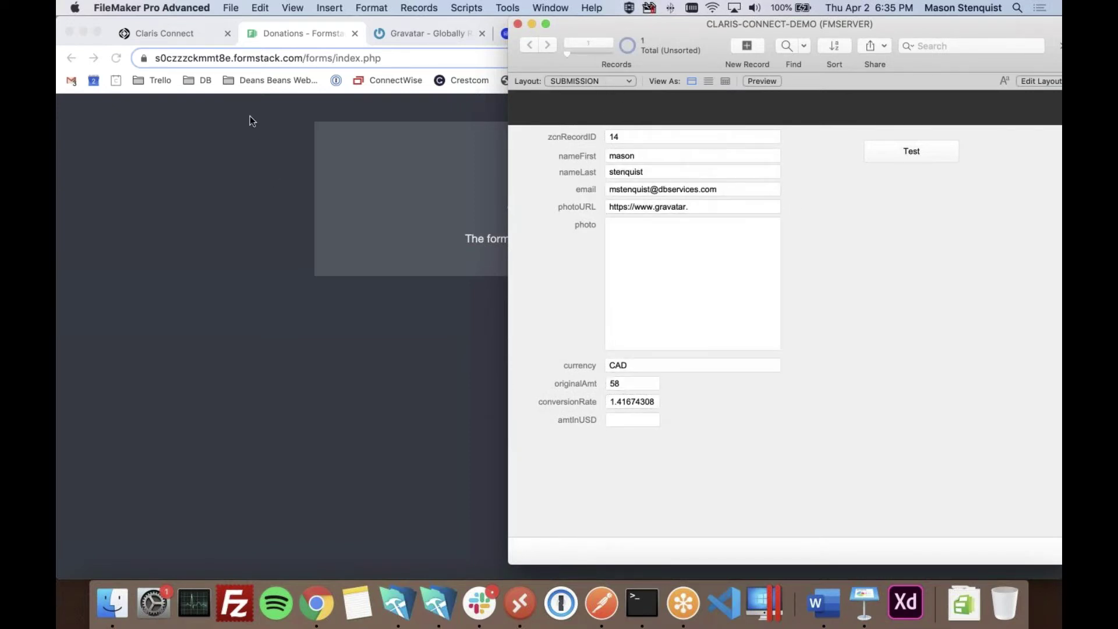
# - Map Create Record's amtInUSD field to the Round step's result (82.17) and save the step
pyautogui.click(166, 33)
pyautogui.scroll(-10, 438, 407)
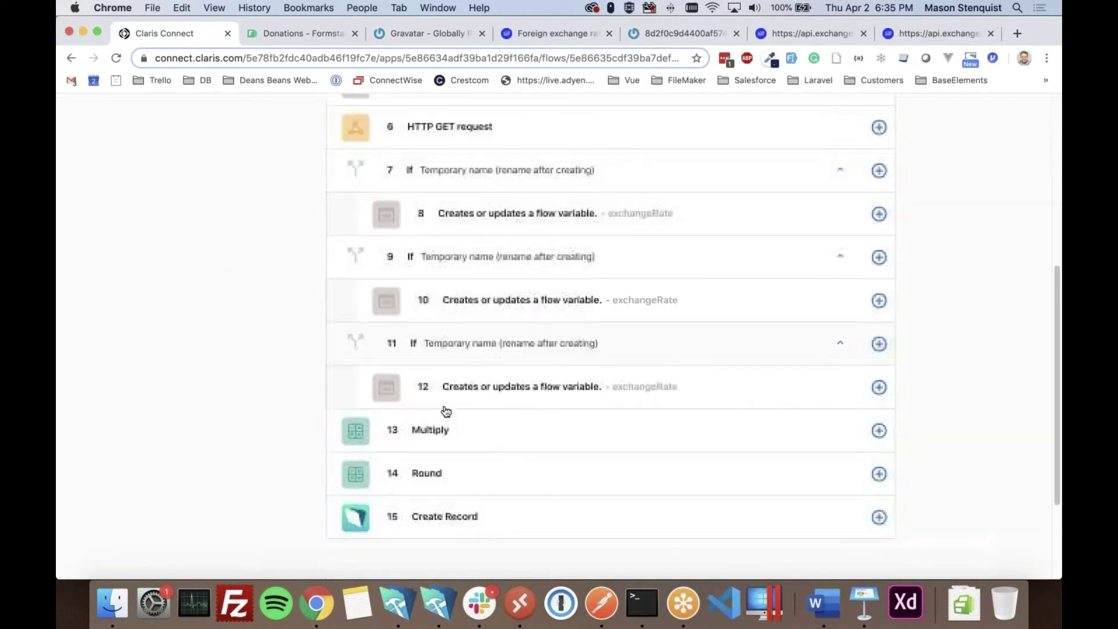
pyautogui.click(848, 504)
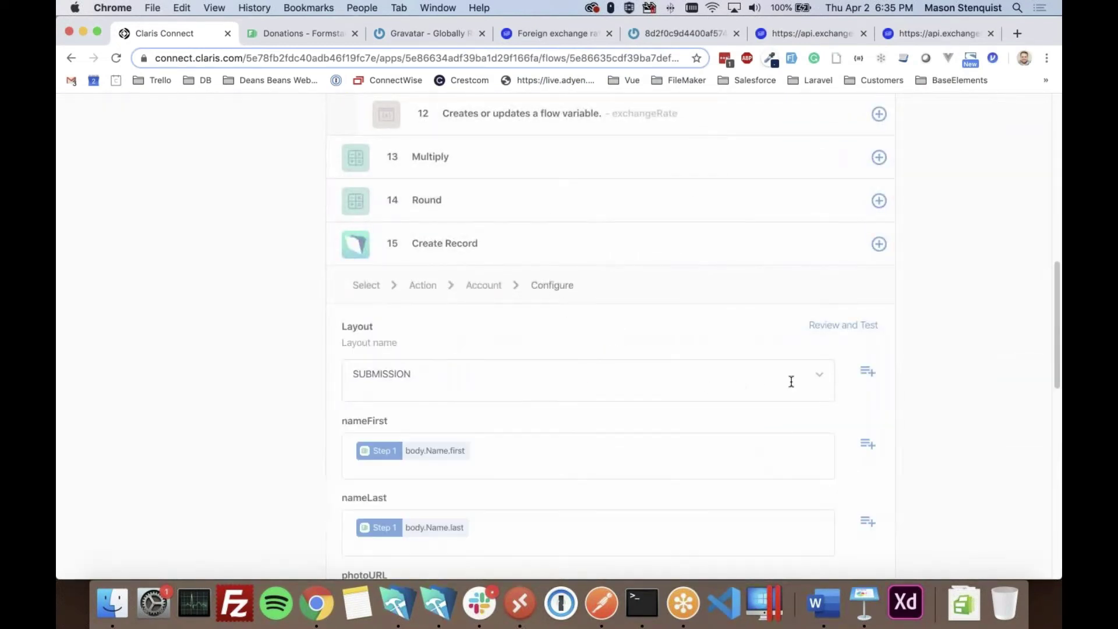
pyautogui.scroll(-10, 643, 414)
pyautogui.click(466, 389)
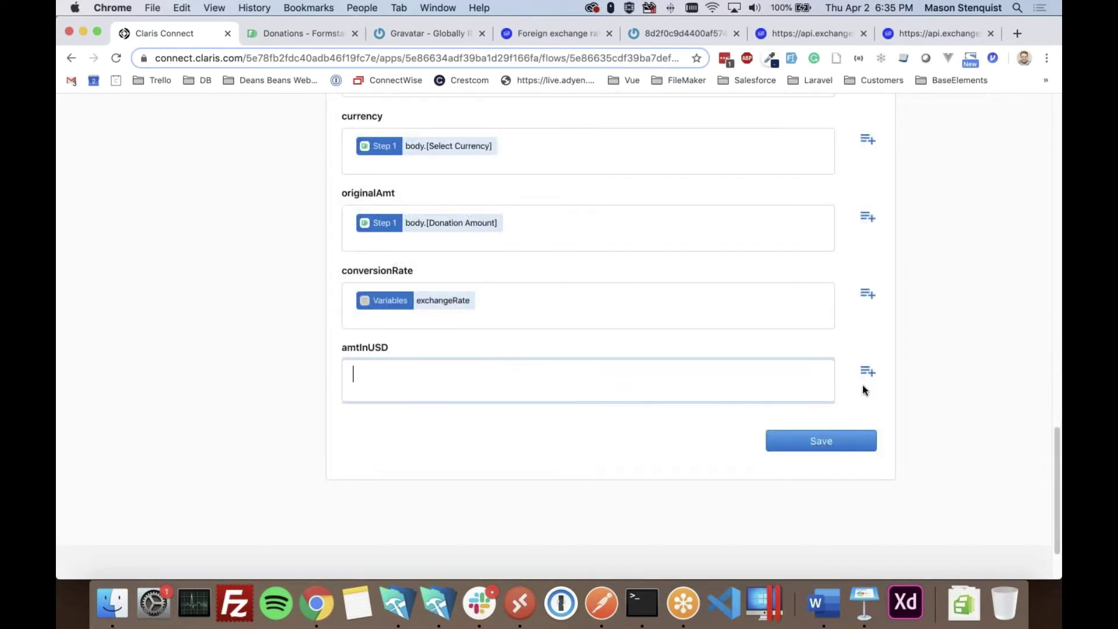
pyautogui.click(868, 370)
pyautogui.scroll(-3, 646, 386)
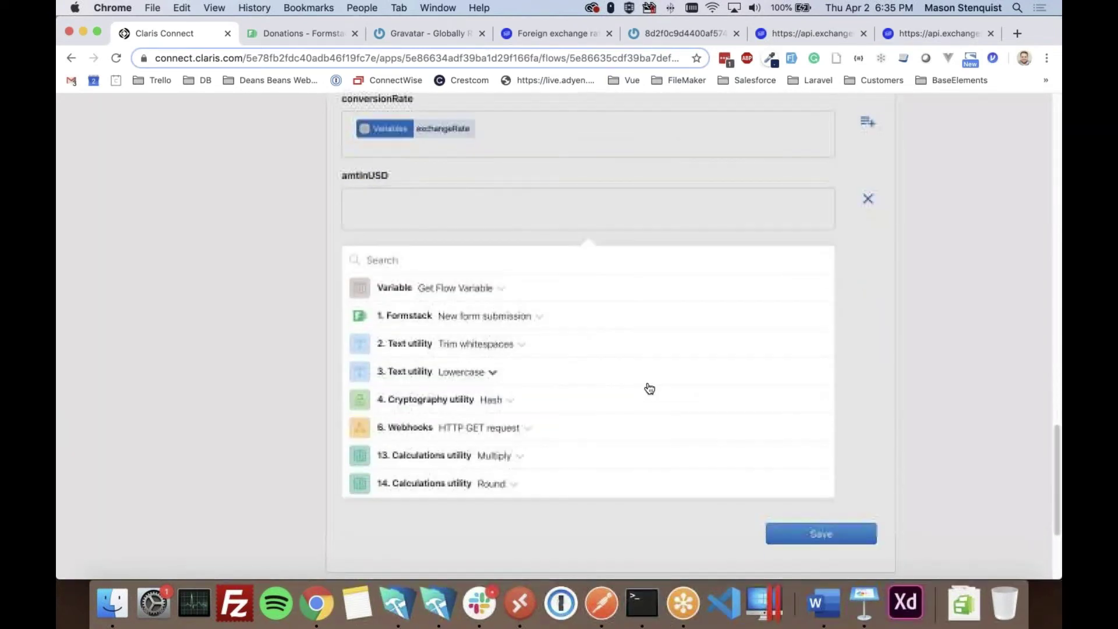
pyautogui.click(504, 487)
pyautogui.click(377, 497)
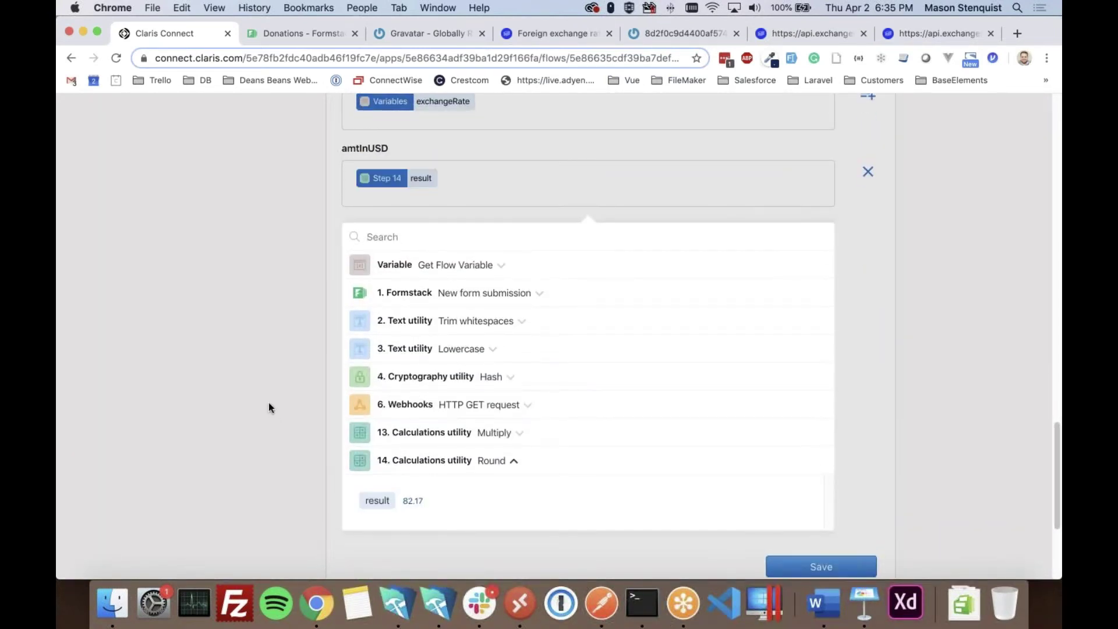
pyautogui.click(286, 407)
pyautogui.click(838, 357)
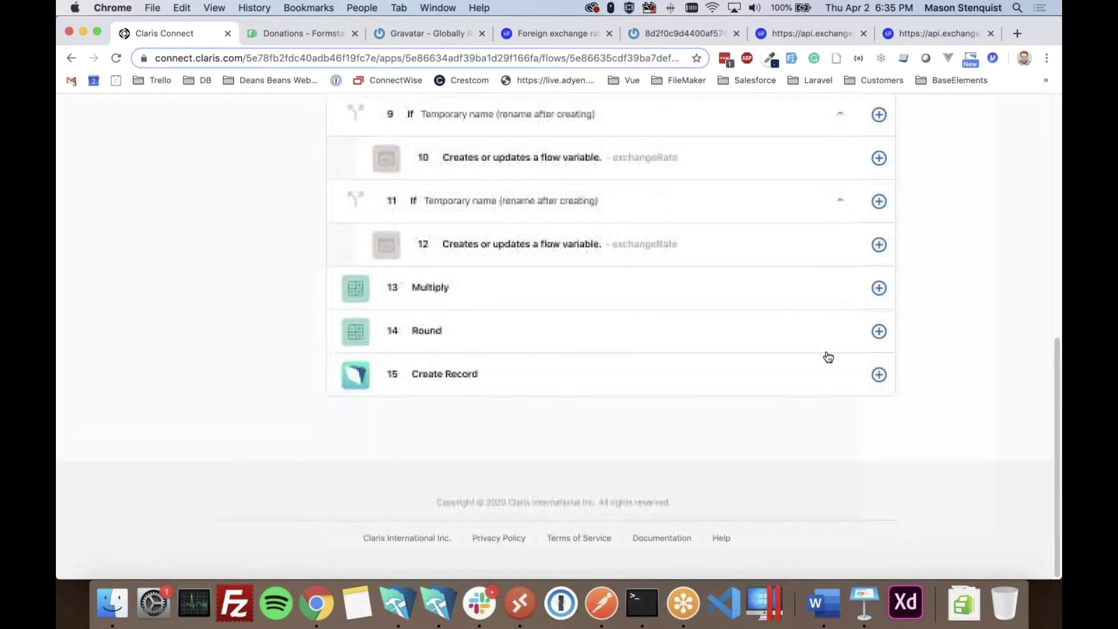
# - Check the record's amtInUSD field in FileMaker, then view the script's Set Variable line in Script Workspace
pyautogui.click(437, 602)
pyautogui.click(627, 422)
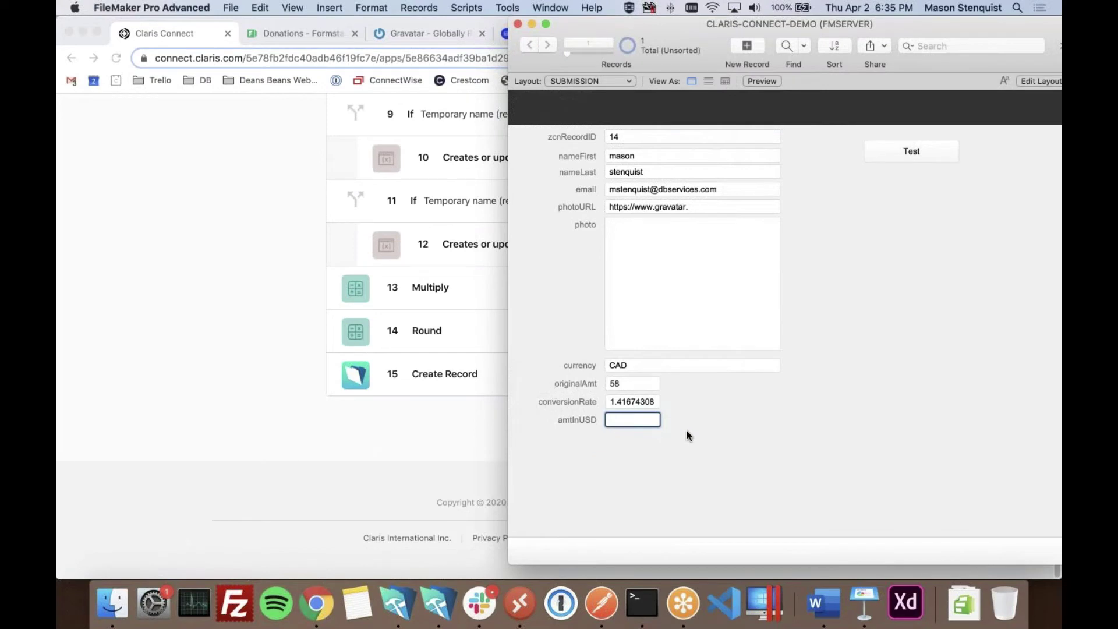
pyautogui.click(715, 418)
pyautogui.press('super+shift+s')
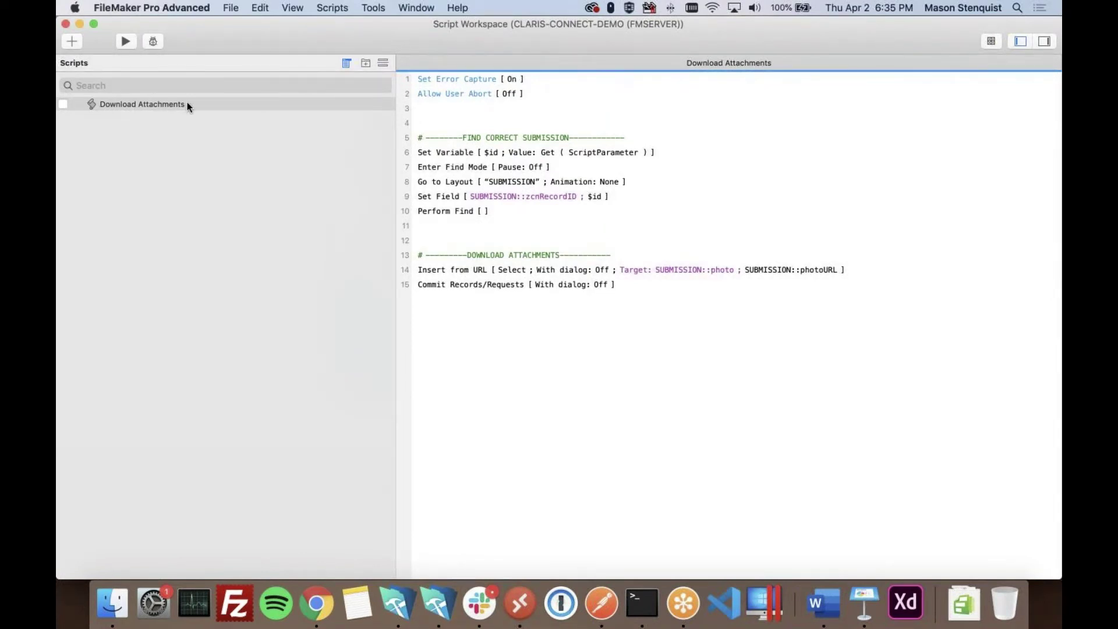
pyautogui.click(496, 155)
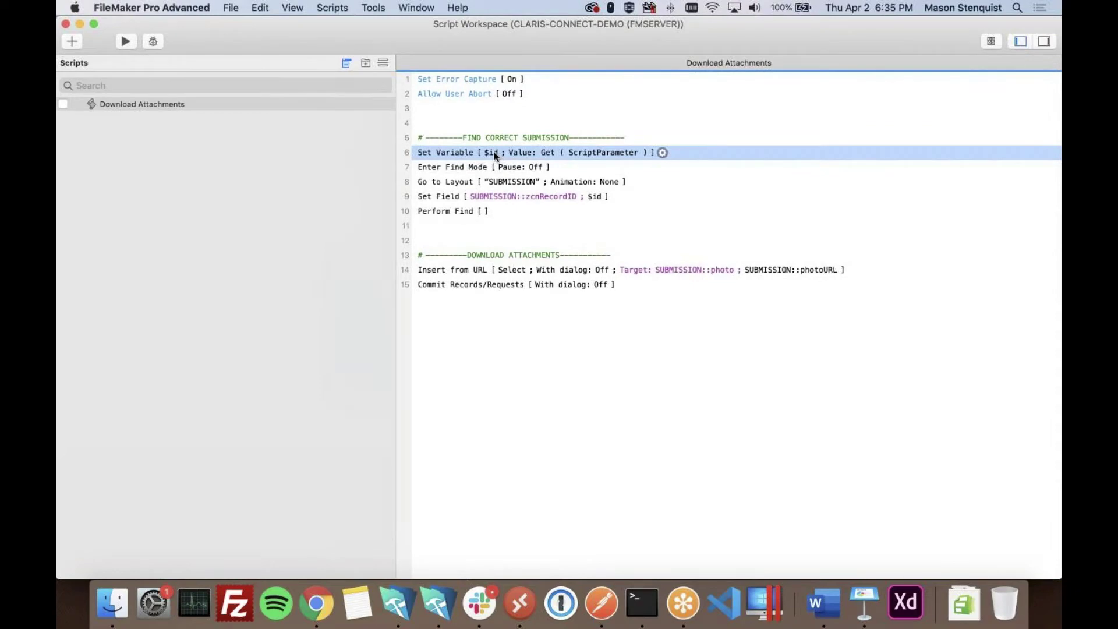
# - Open Manage Database to view the SUBMISSION table's field definitions
pyautogui.doubleClick(310, 44)
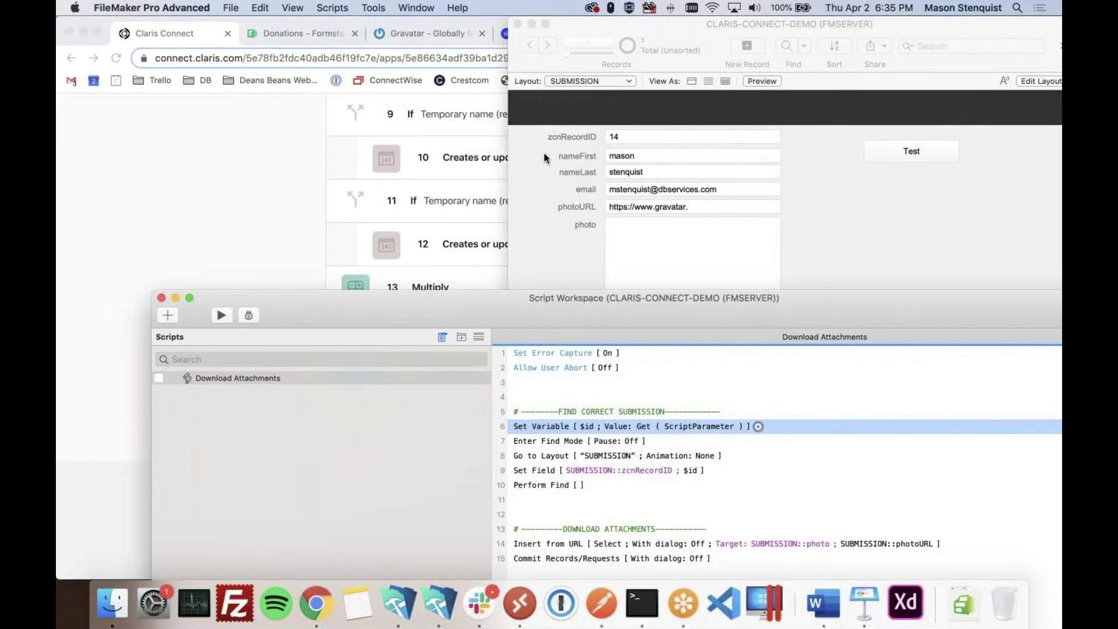
pyautogui.click(543, 153)
pyautogui.press('super+shift+d')
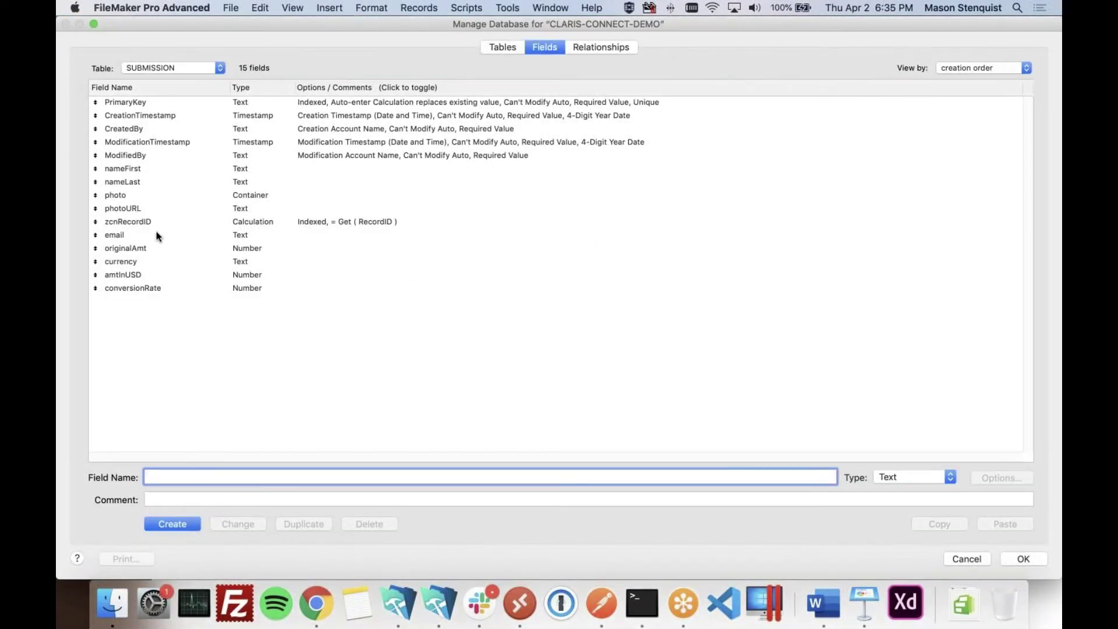
# - Inspect zcnRecordID's Get ( RecordID ) calculation, then cancel it and close Manage Database
pyautogui.click(132, 222)
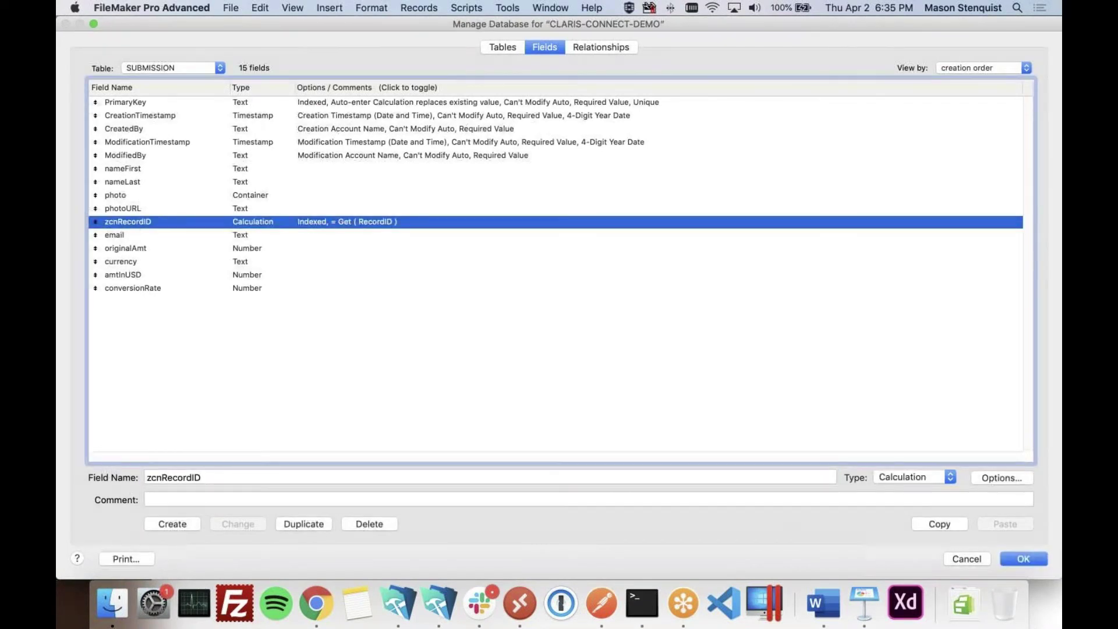
pyautogui.doubleClick(321, 224)
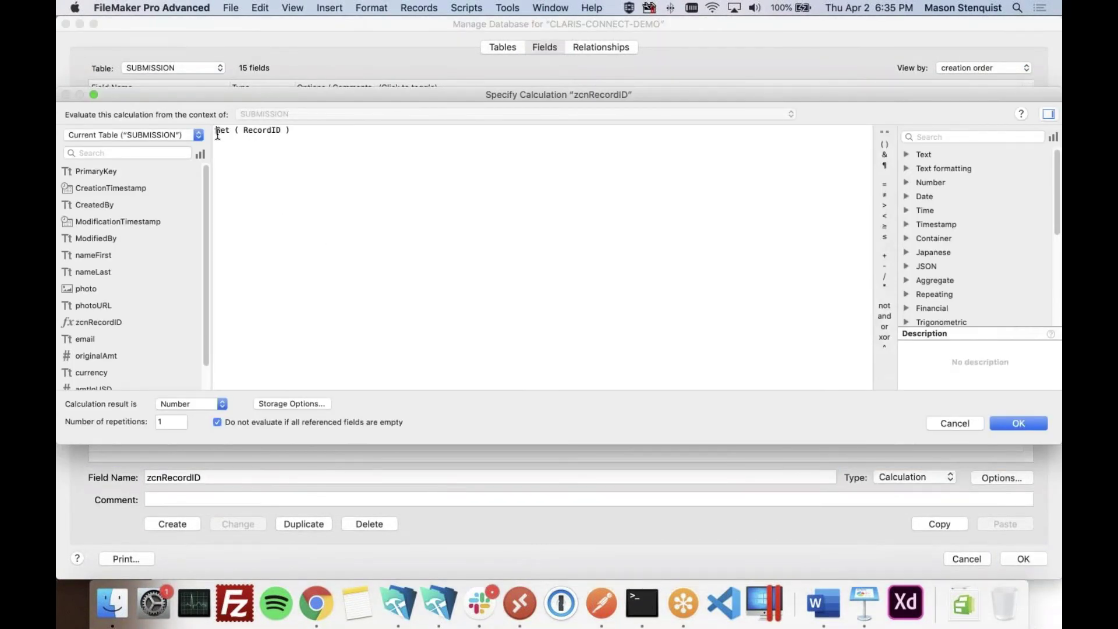
pyautogui.moveTo(216, 133); pyautogui.dragTo(305, 130)
pyautogui.click(297, 188)
pyautogui.press('super+a')
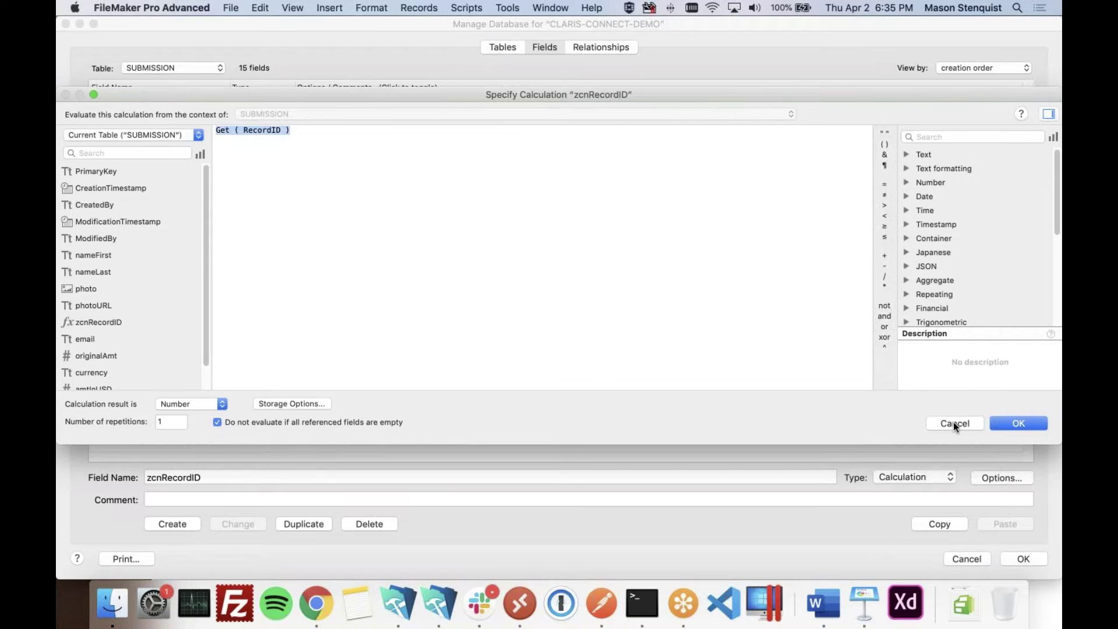
pyautogui.click(954, 423)
pyautogui.click(962, 559)
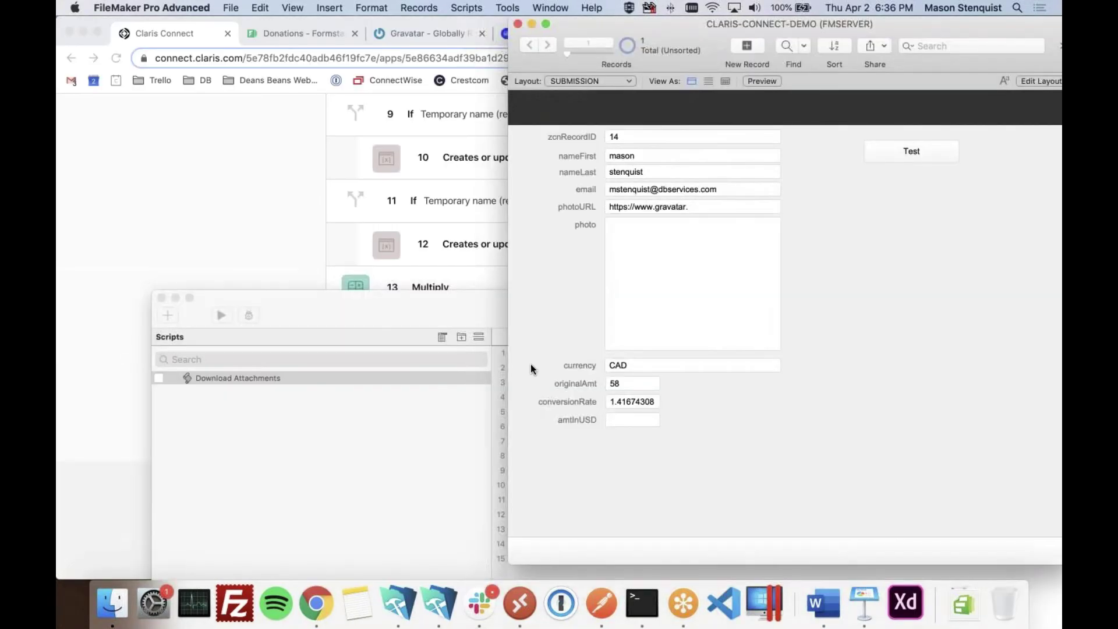
# - Review the Download Attachments script lines: Enter Find Mode, Go to Layout, Set Field, Perform Find, Insert from URL
pyautogui.click(427, 298)
pyautogui.click(607, 148)
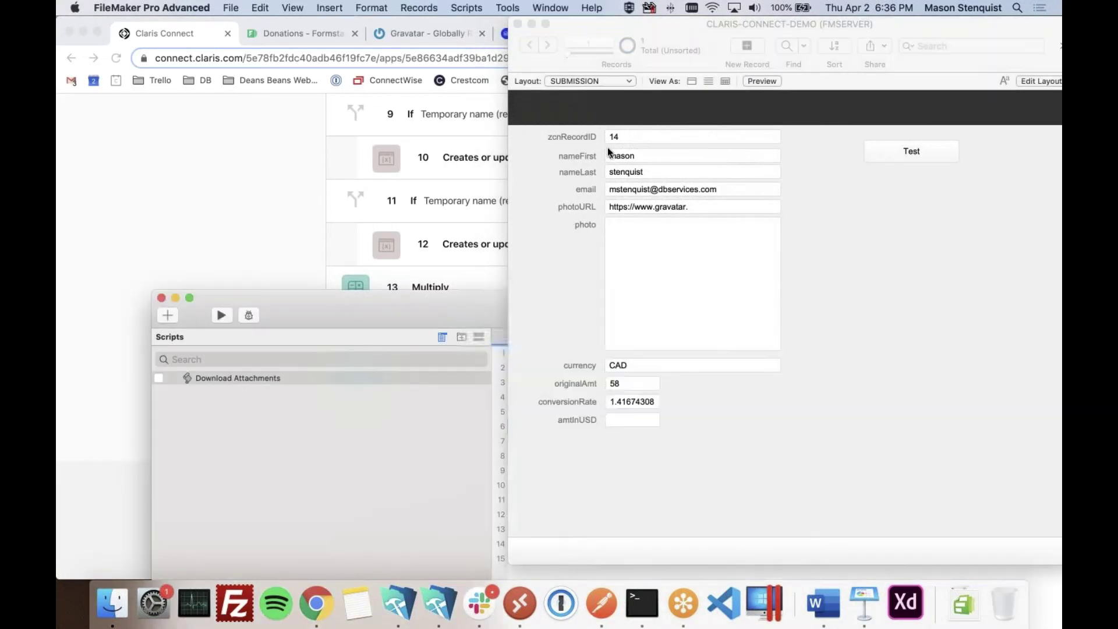
pyautogui.doubleClick(449, 316)
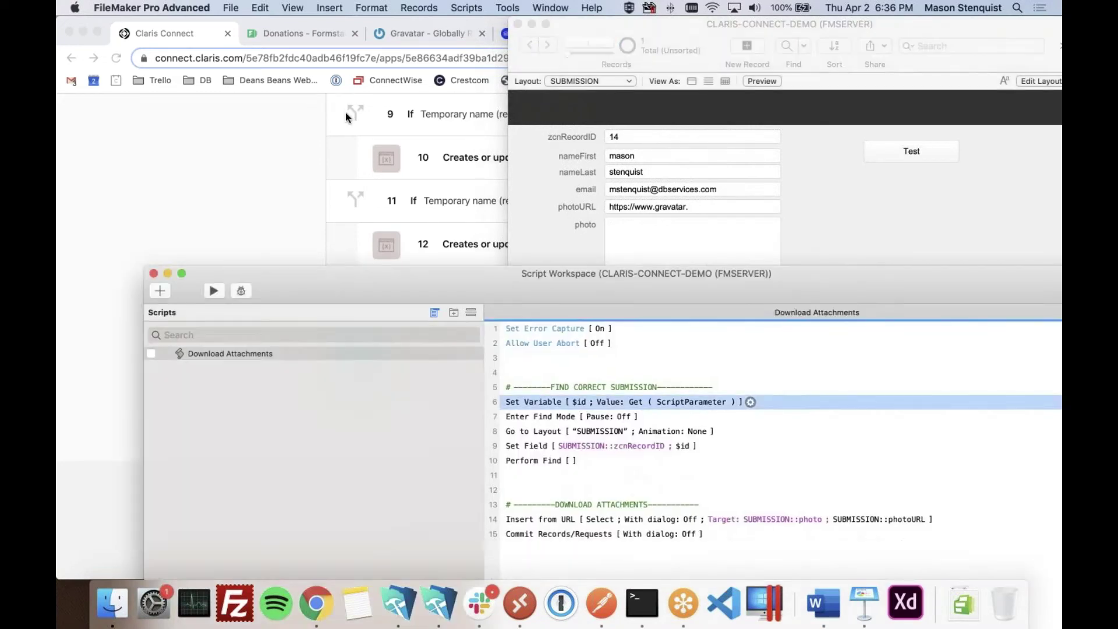
pyautogui.click(445, 187)
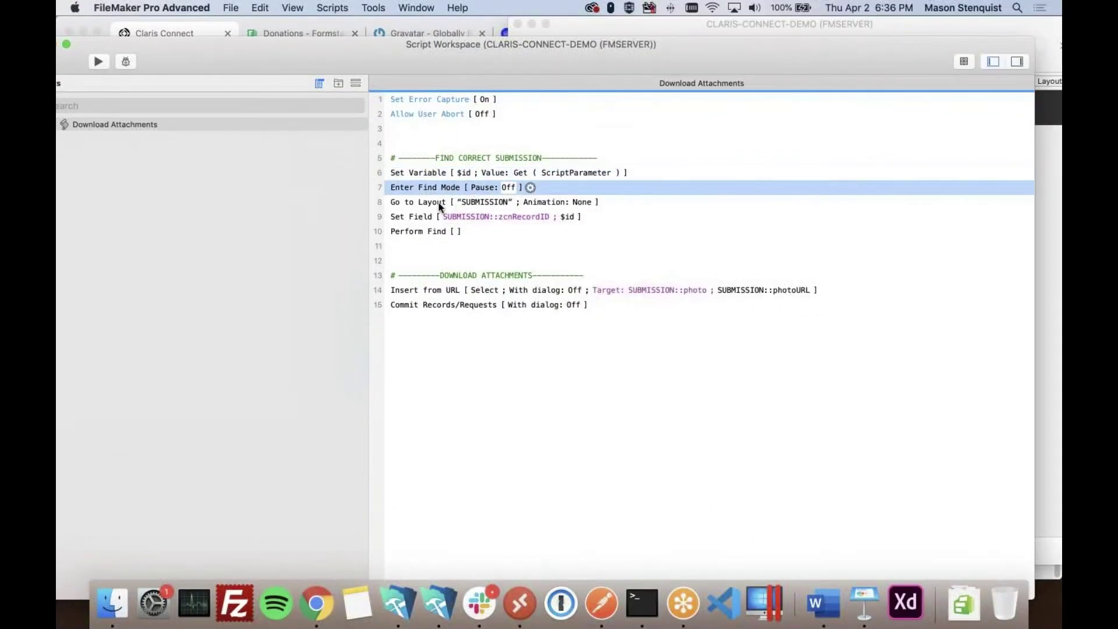
pyautogui.click(439, 203)
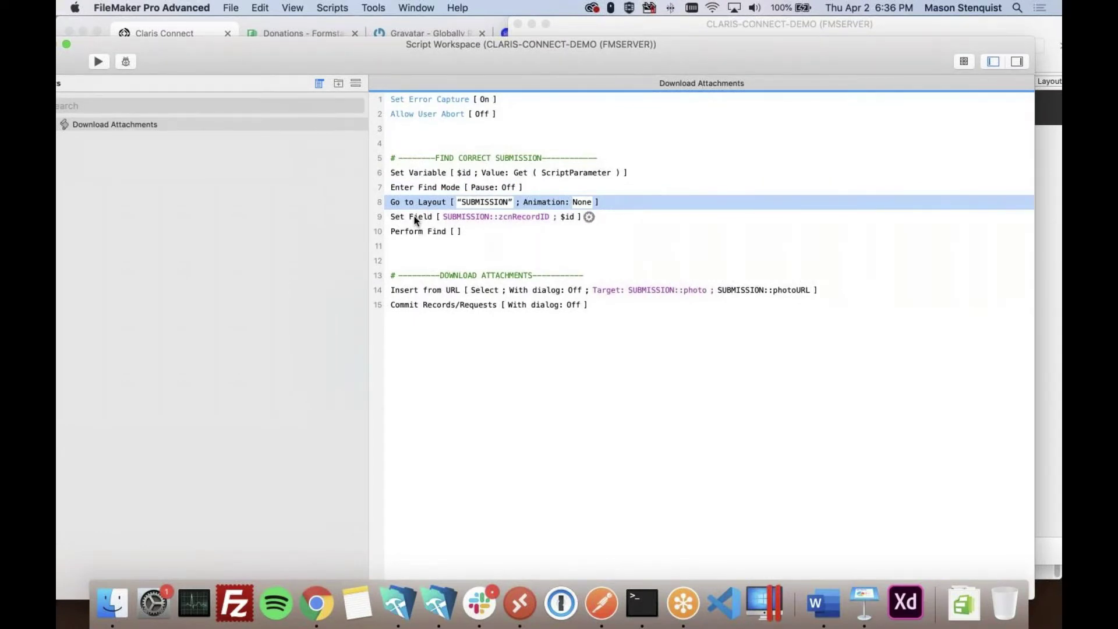
pyautogui.click(416, 220)
pyautogui.click(410, 235)
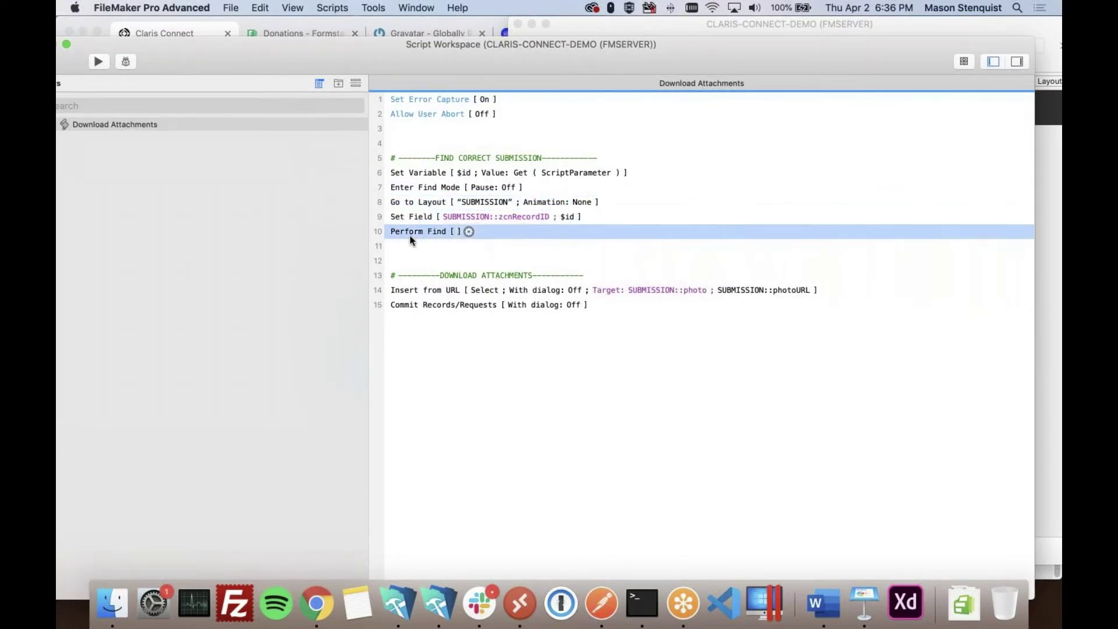
pyautogui.click(415, 289)
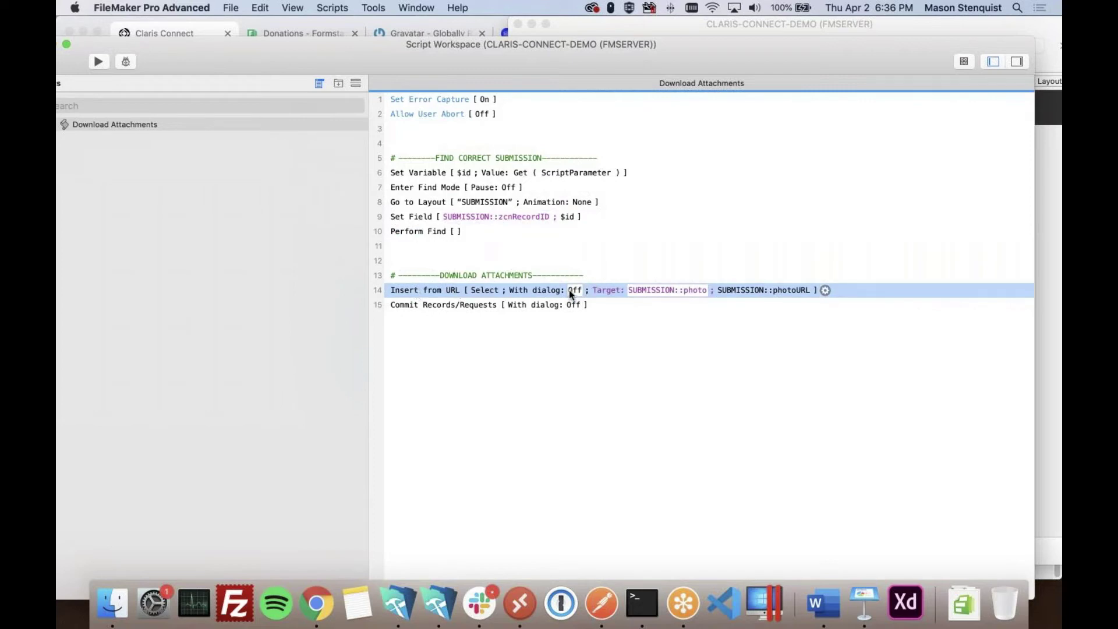
pyautogui.doubleClick(545, 58)
# - Check the record's photoURL and photo container fields, then close the script window
pyautogui.click(569, 252)
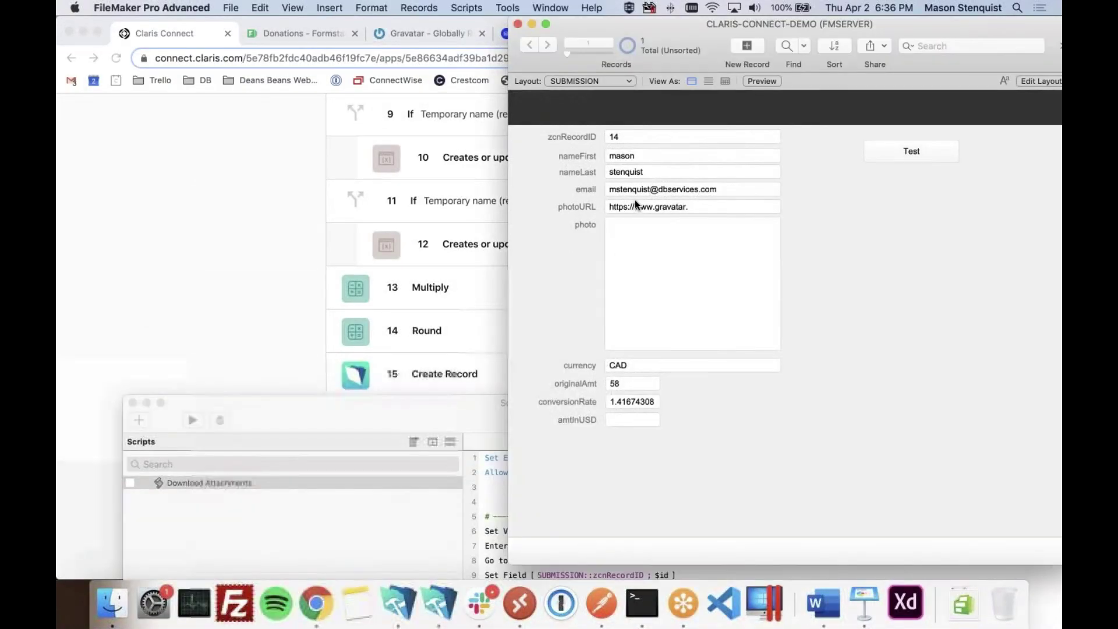
pyautogui.click(635, 200)
pyautogui.click(577, 270)
pyautogui.click(669, 280)
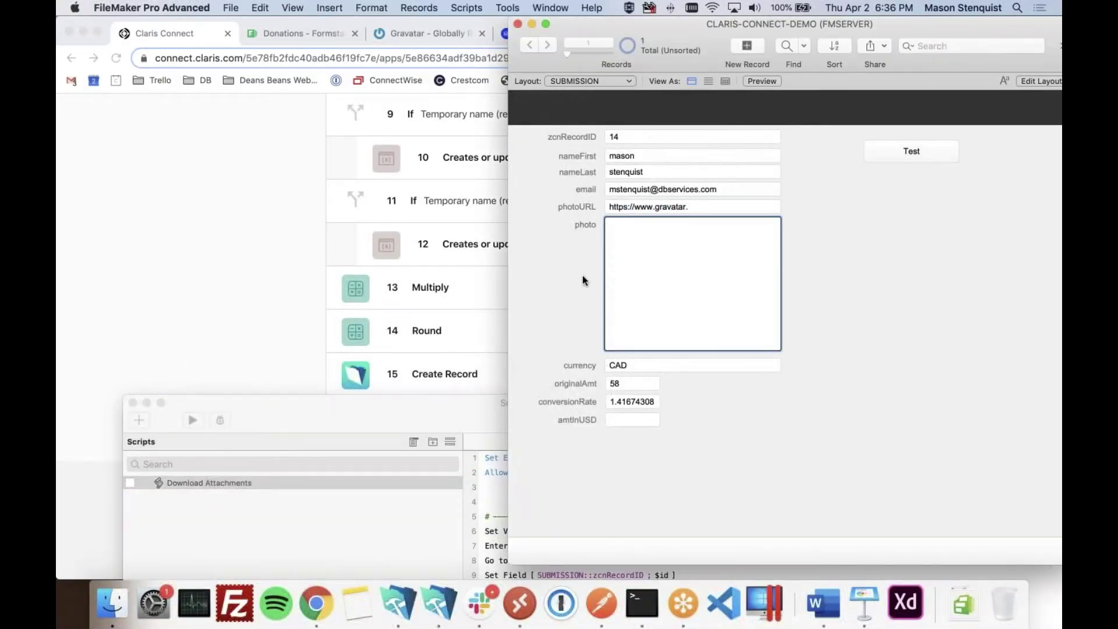
pyautogui.doubleClick(469, 411)
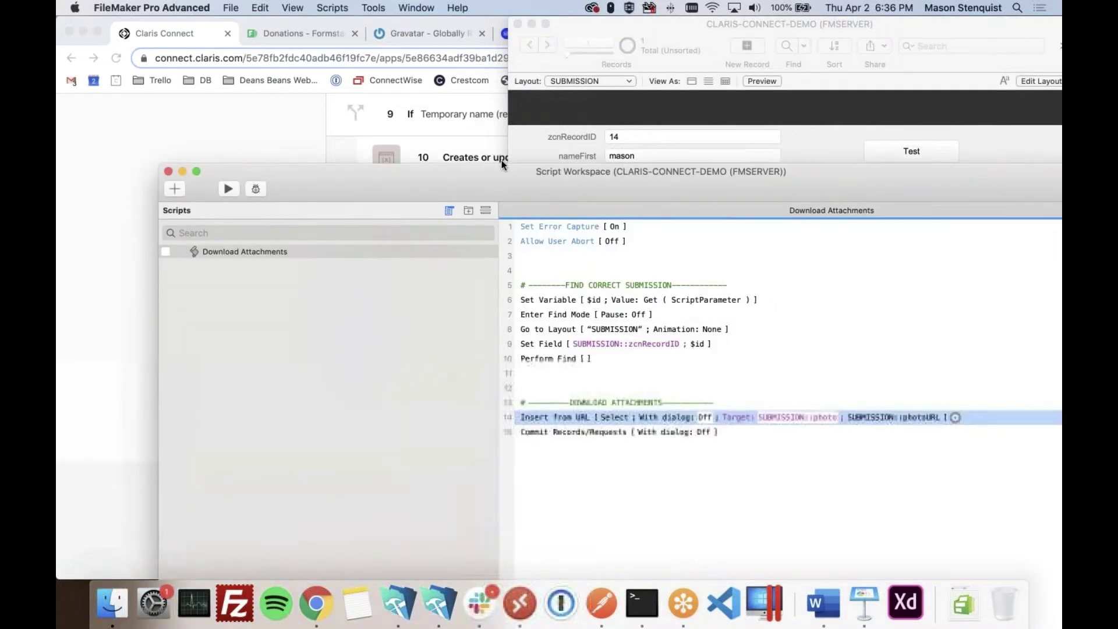
pyautogui.click(169, 153)
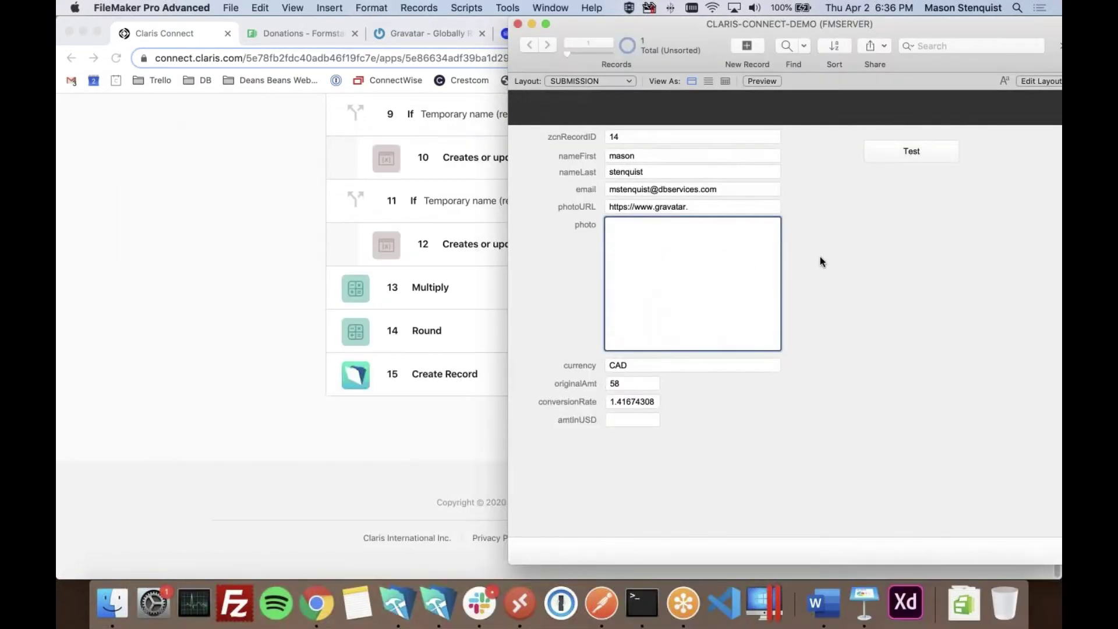
# - Return to the Claris Connect flow and open the add-step options below step 15 Create Record
pyautogui.click(241, 378)
pyautogui.scroll(-2, 816, 399)
pyautogui.click(878, 330)
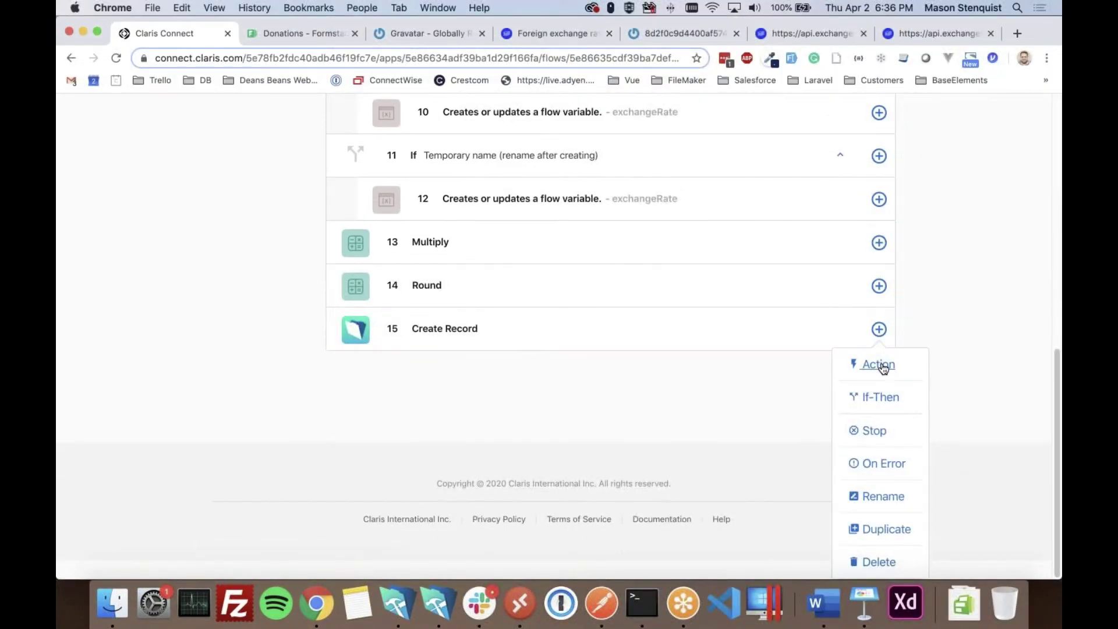
# - Add a FileMaker Server Execute Script action using the existing server account
pyautogui.click(880, 365)
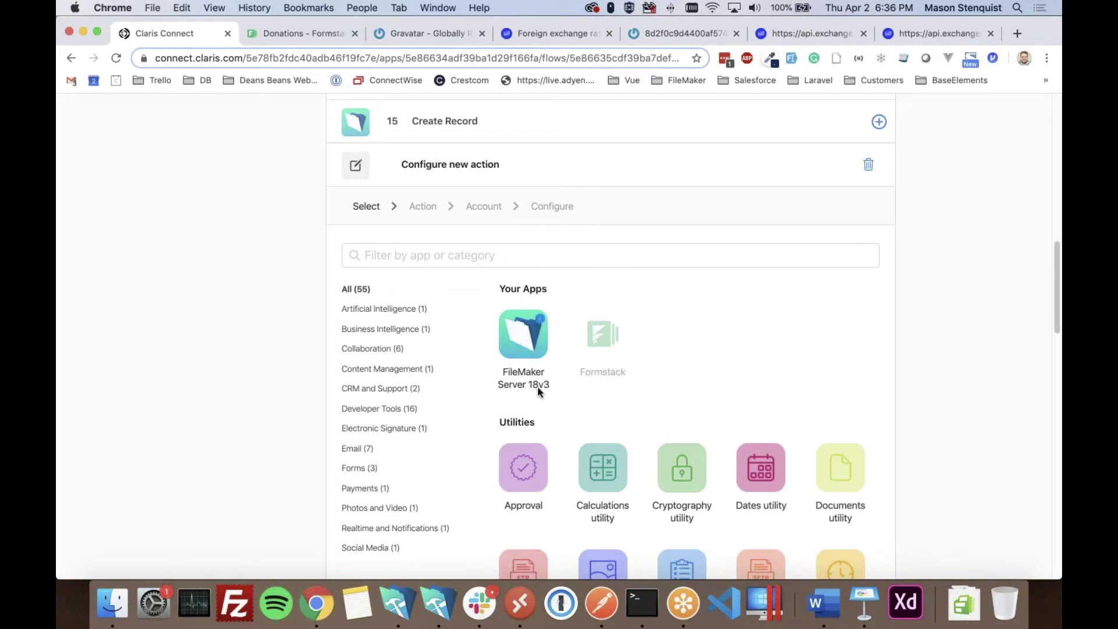
pyautogui.click(520, 345)
pyautogui.click(351, 473)
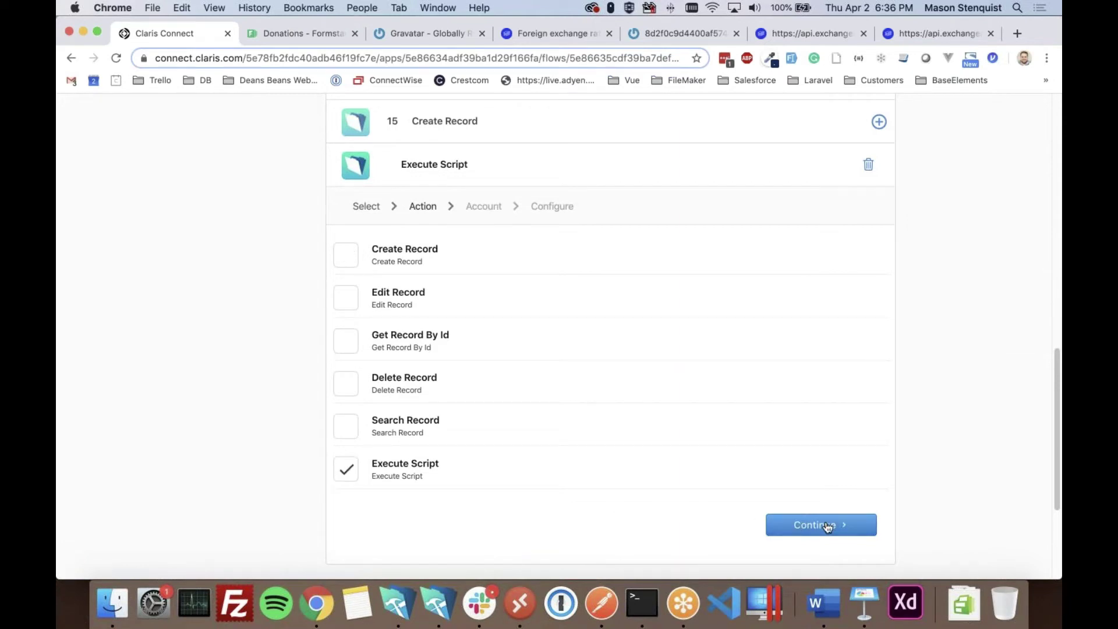
pyautogui.click(827, 525)
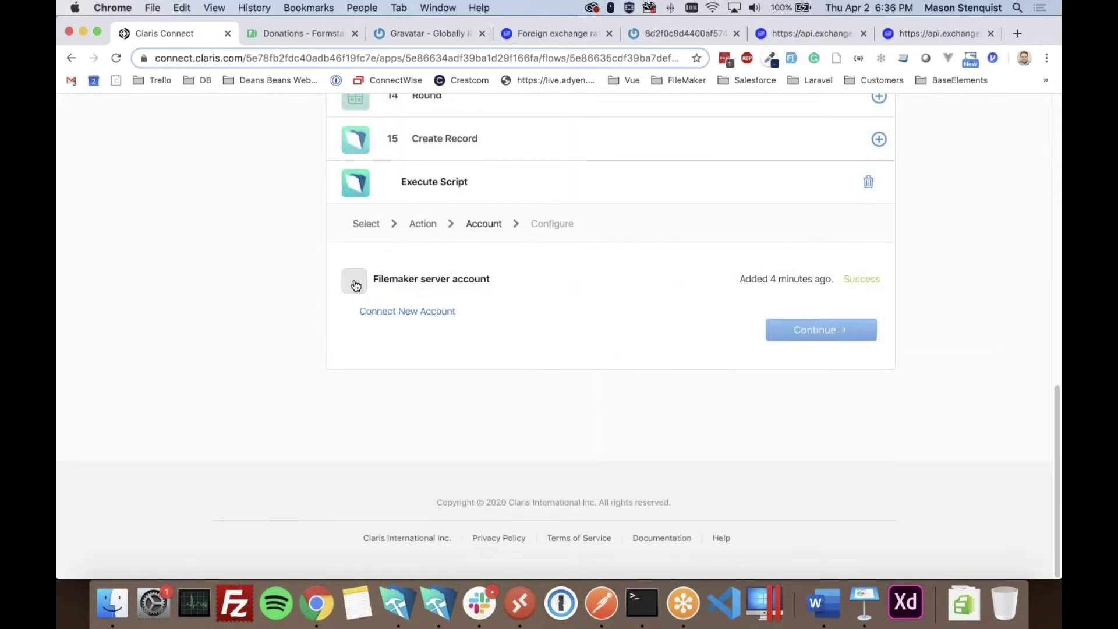
pyautogui.click(354, 281)
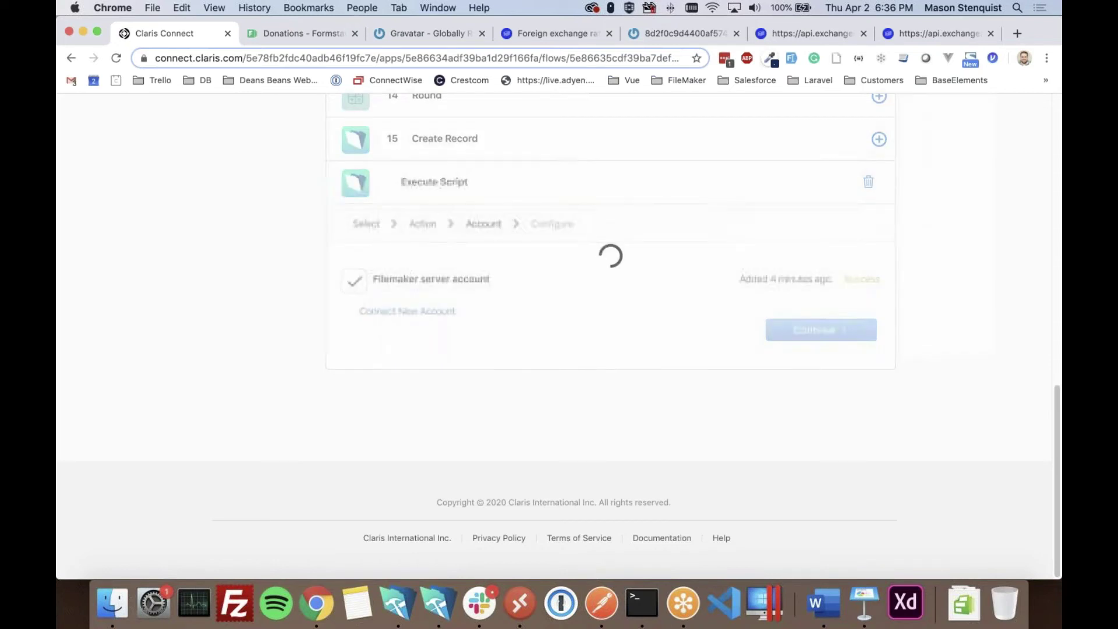
pyautogui.click(812, 331)
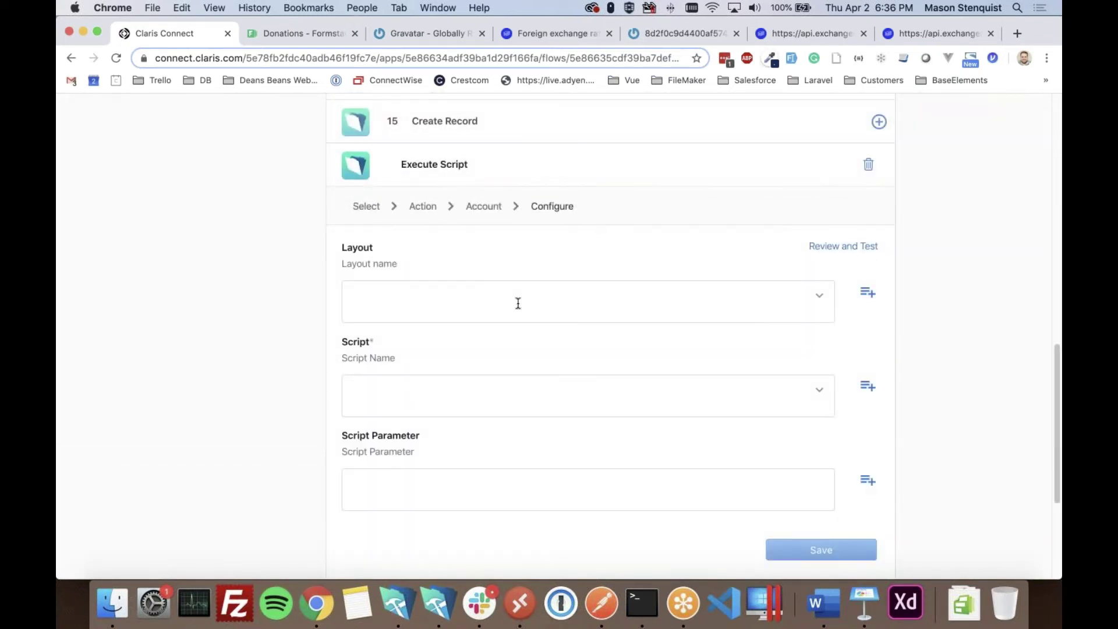
# - Set layout SUBMISSION, script Download Attachments, parameter step 15's recordId, and save the step
pyautogui.click(518, 303)
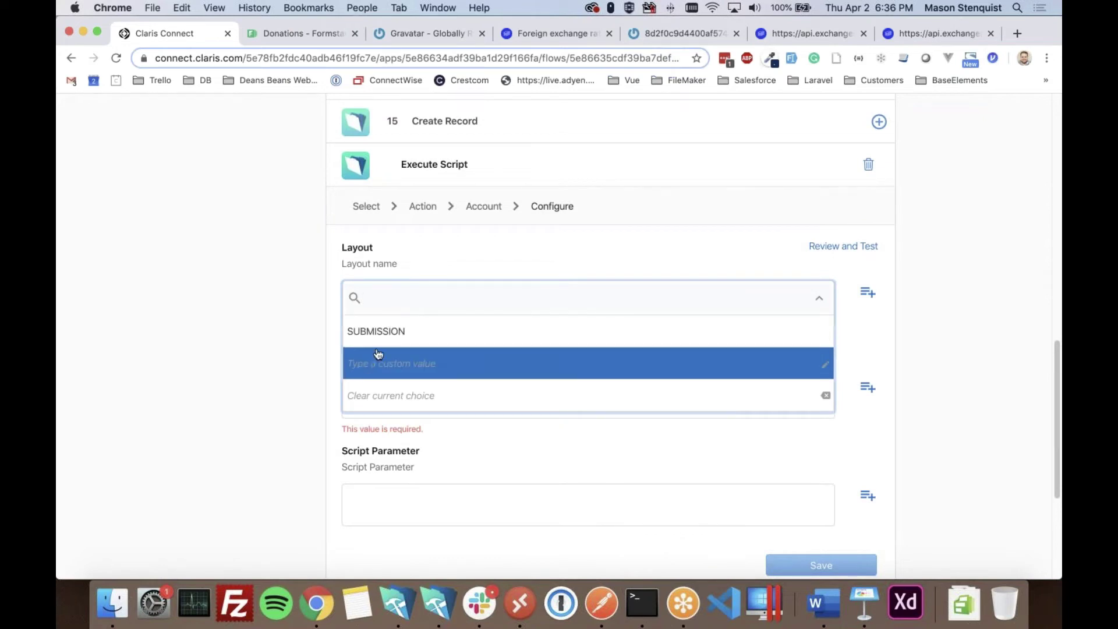
pyautogui.click(379, 330)
pyautogui.click(751, 396)
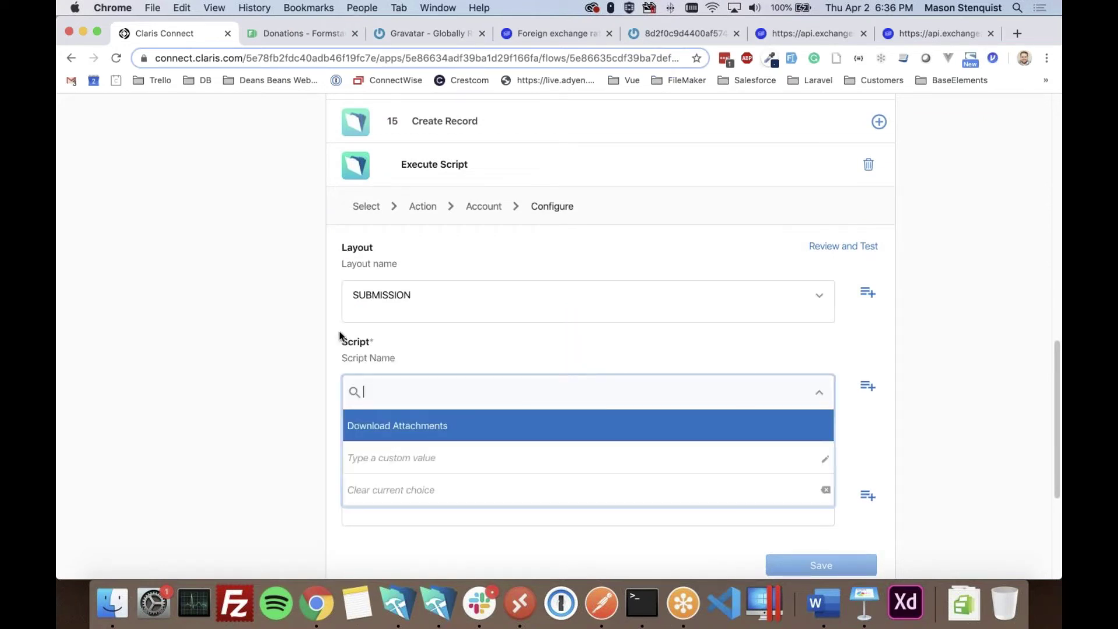
pyautogui.click(401, 439)
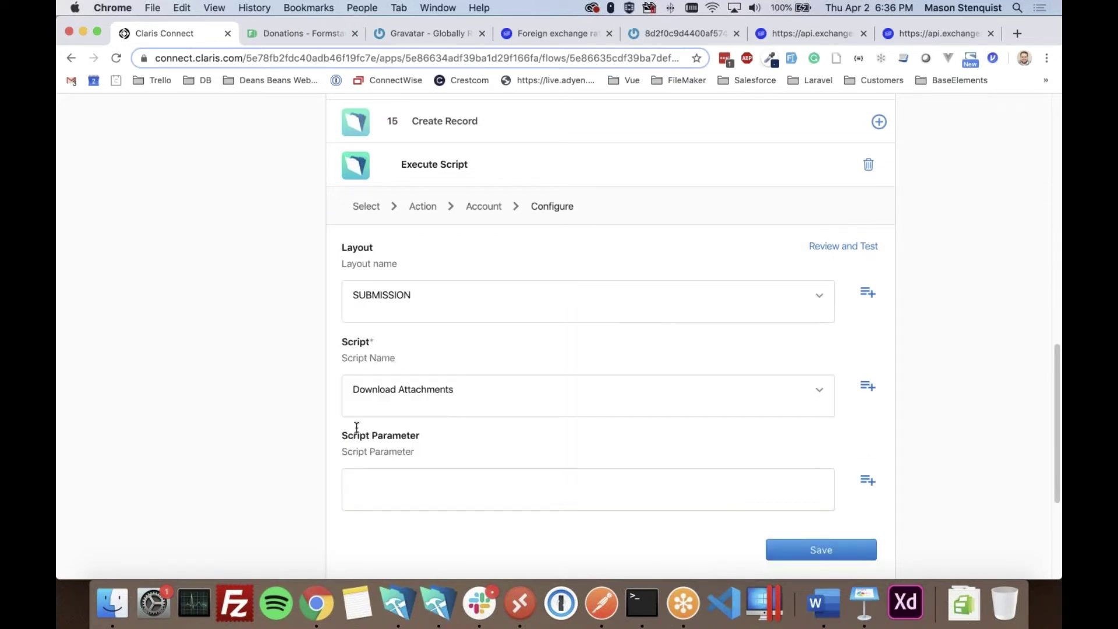
pyautogui.scroll(-5, 222, 438)
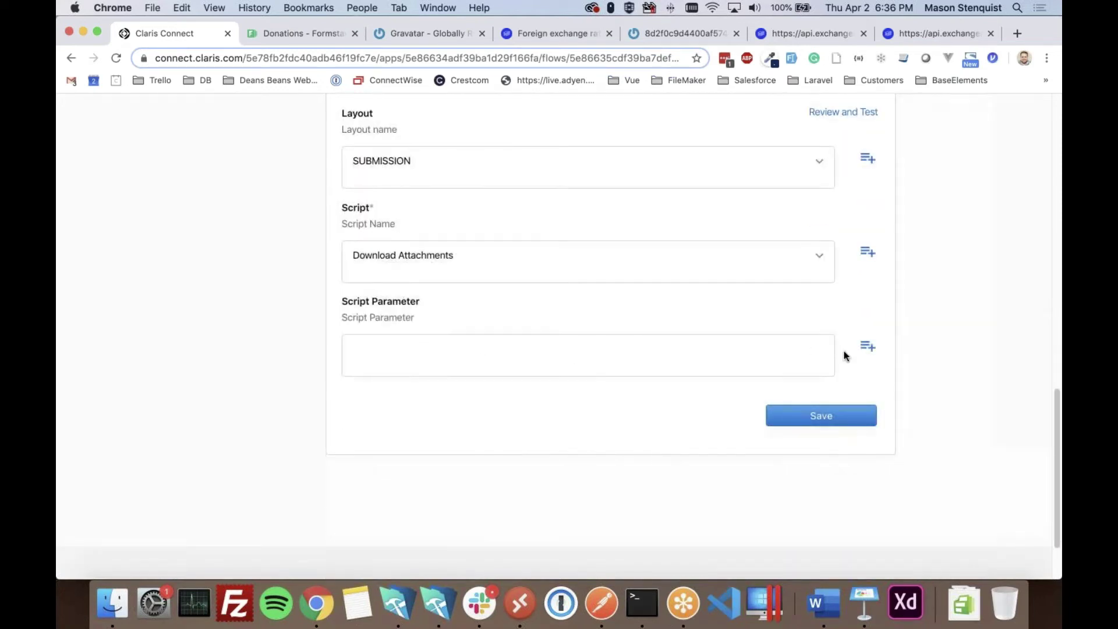
pyautogui.click(867, 349)
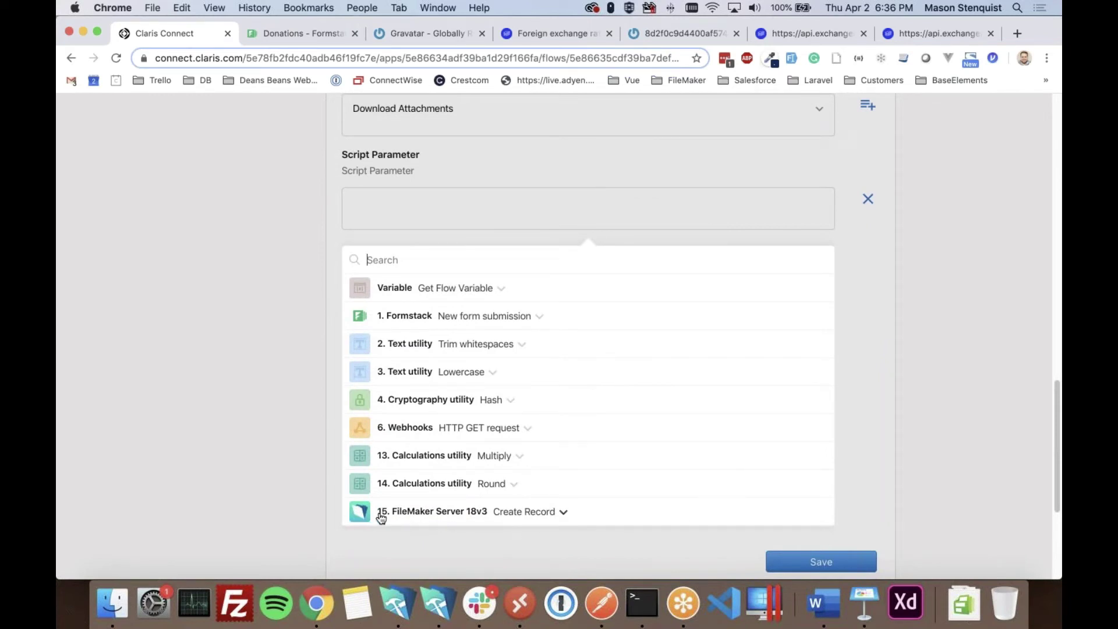
pyautogui.click(519, 512)
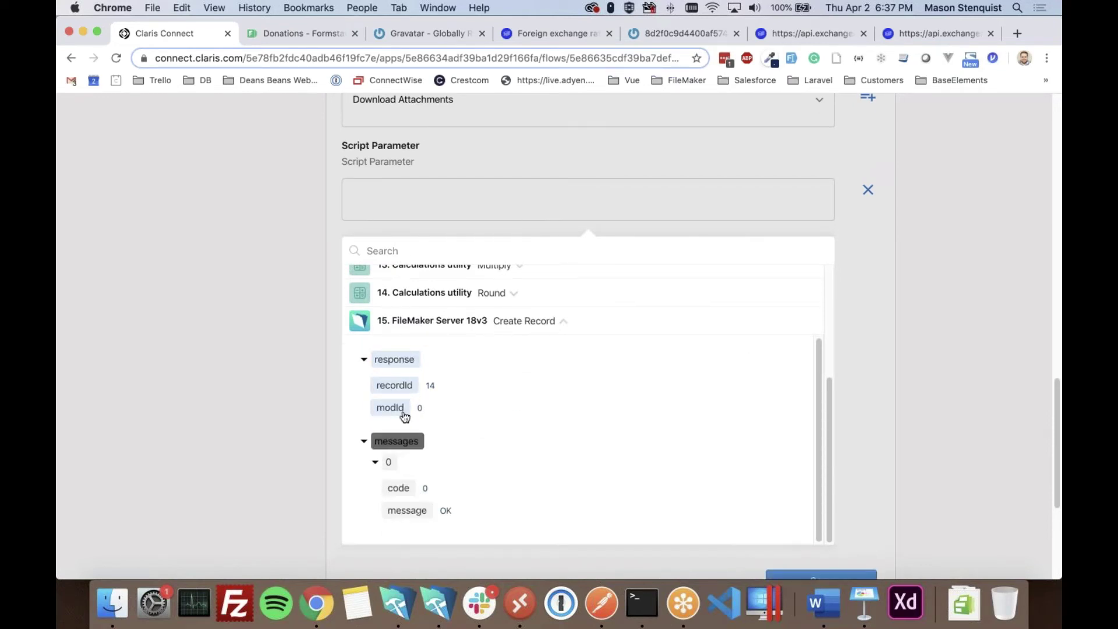
pyautogui.click(404, 386)
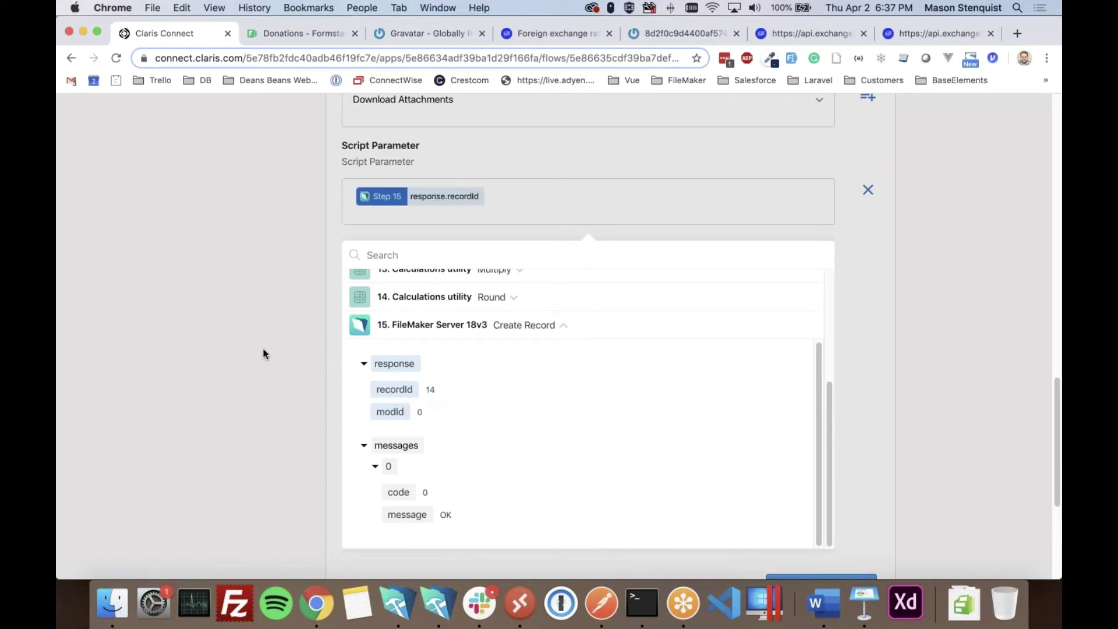
pyautogui.click(265, 353)
pyautogui.click(836, 330)
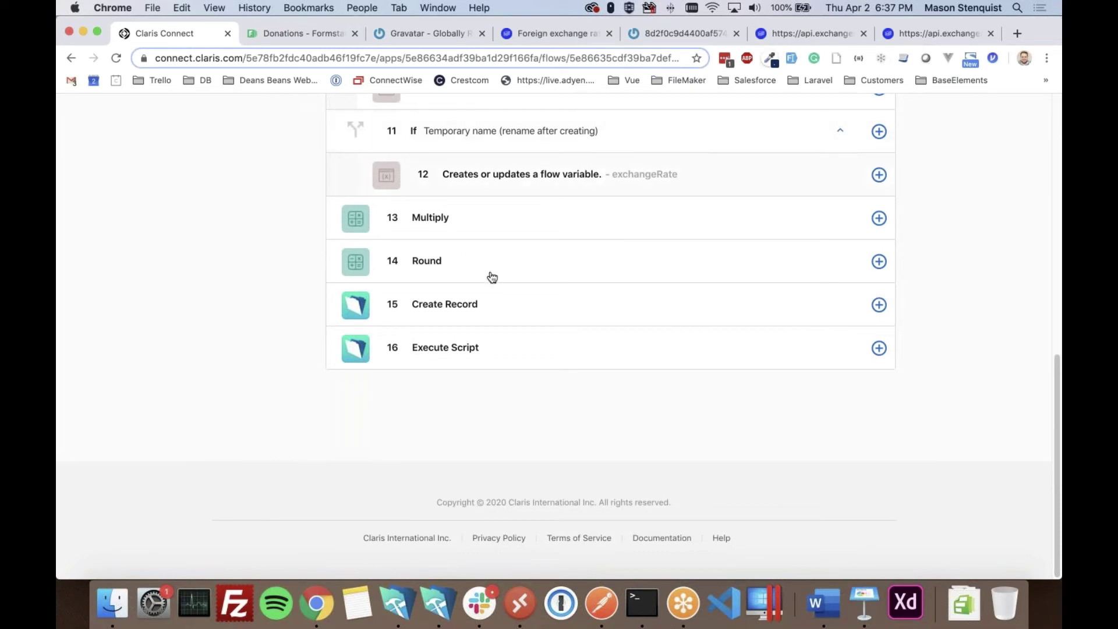
pyautogui.click(881, 348)
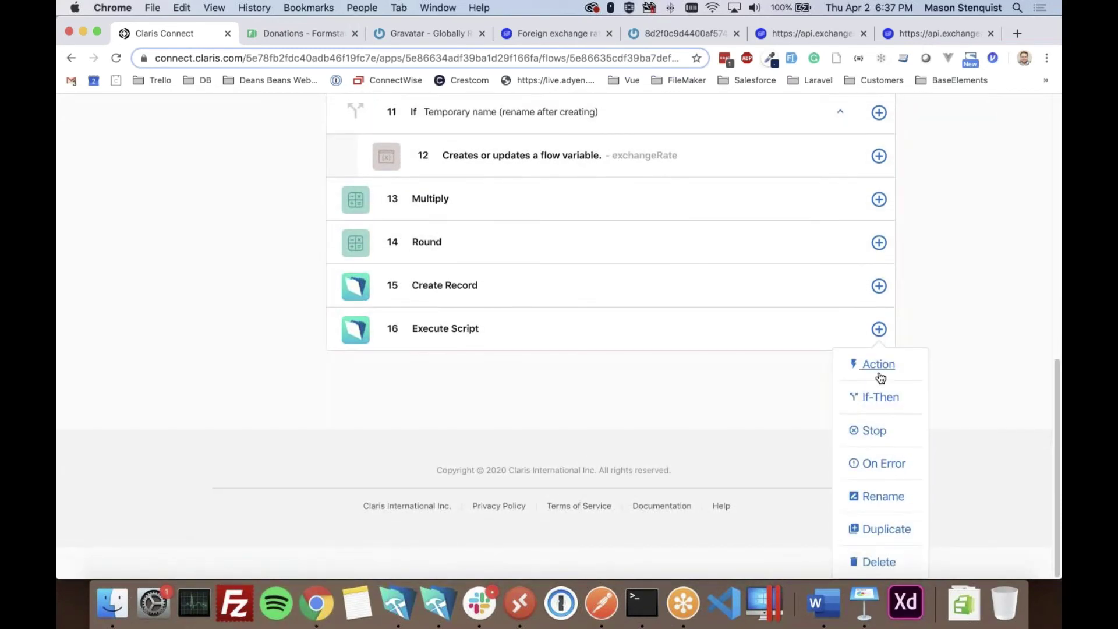